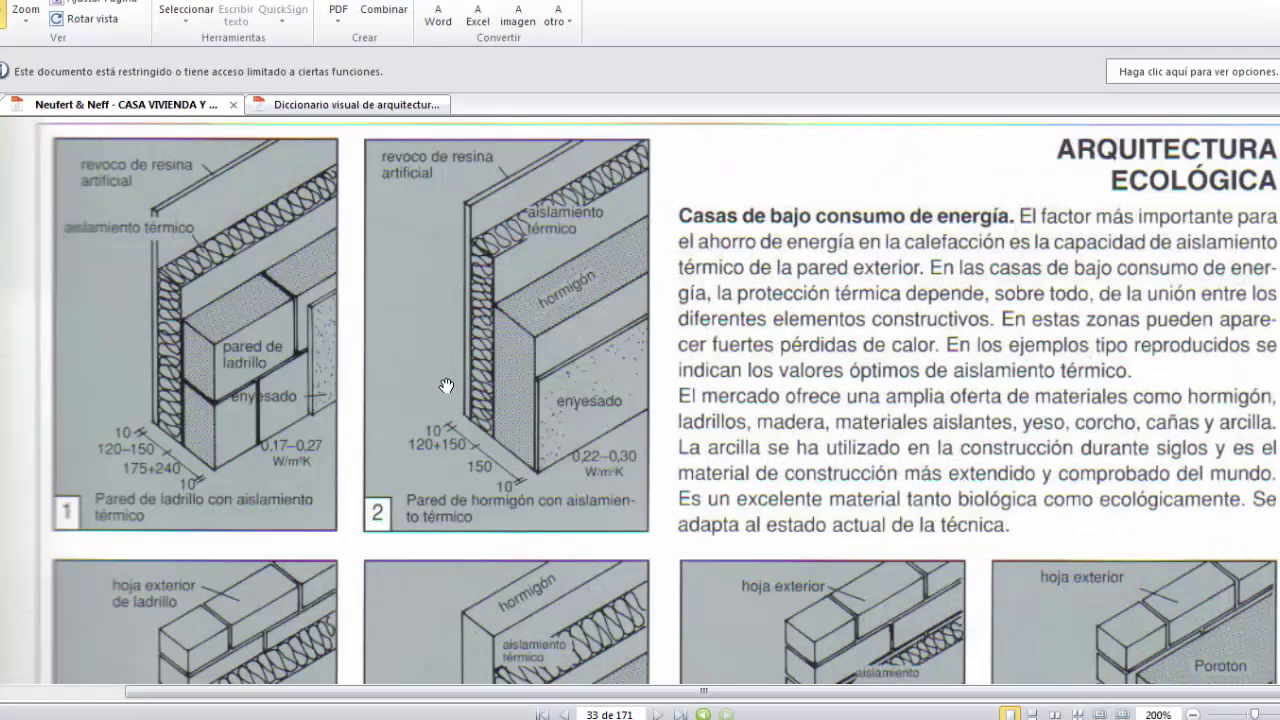
# - Leave the Eco Houses article and bring up the Neufert & Neff PDF at page 33
pyautogui.moveTo(446, 386)
pyautogui.mouseDown()
pyautogui.moveTo(434, 294)
pyautogui.moveTo(434, 384)
pyautogui.moveTo(434, 362)
pyautogui.mouseUp()
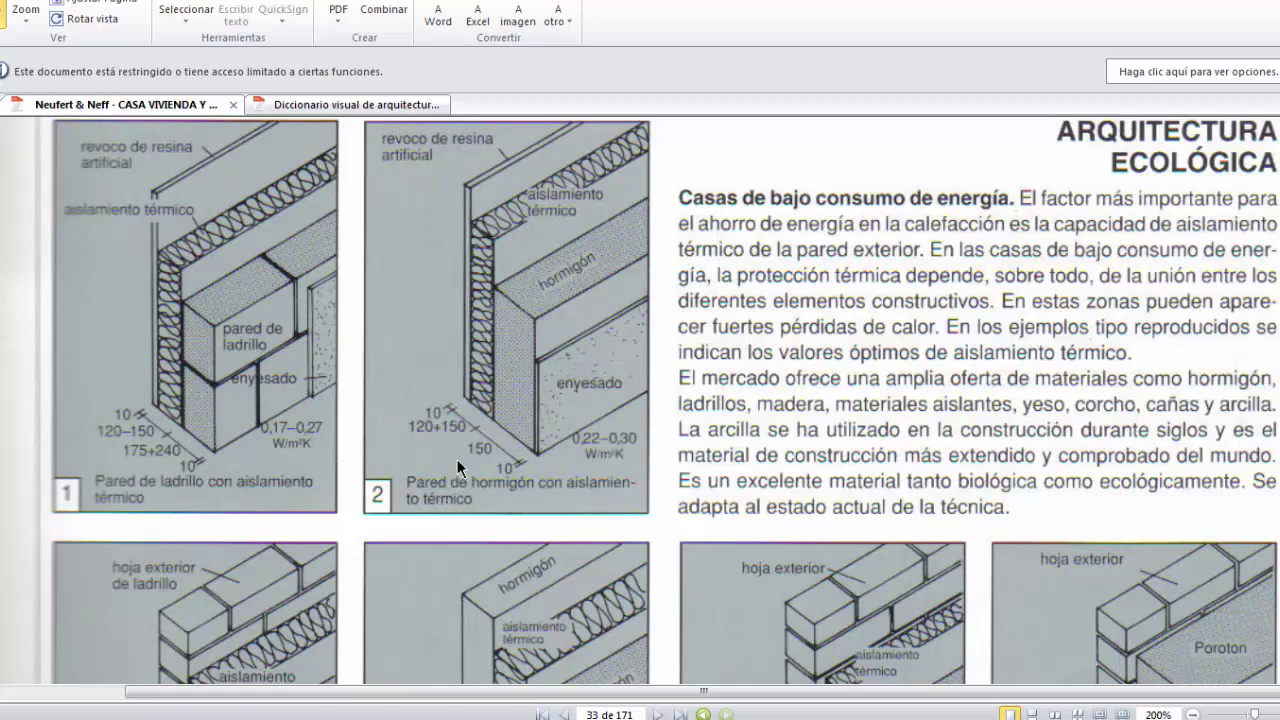
# - Scroll down page 33 past wall sections 1–6 until timber and low-energy figures 7–10 show
pyautogui.scroll(-1, 466, 430)
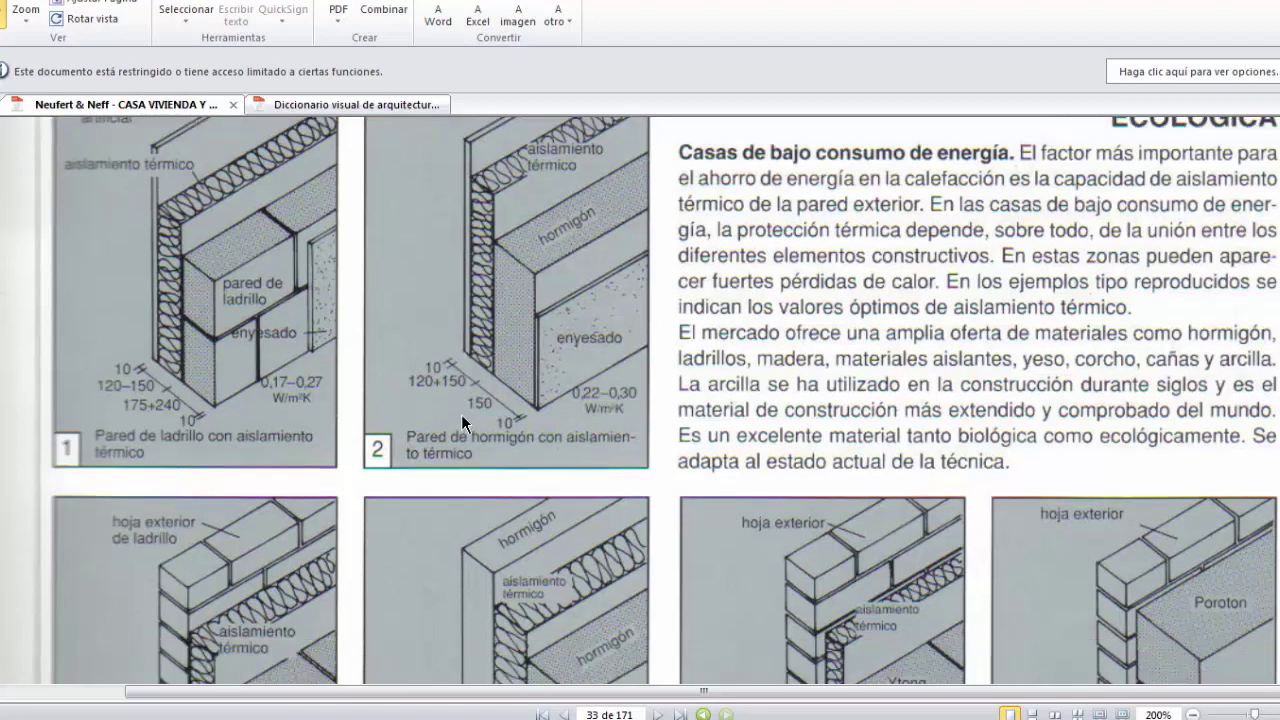
pyautogui.scroll(-1, 461, 410)
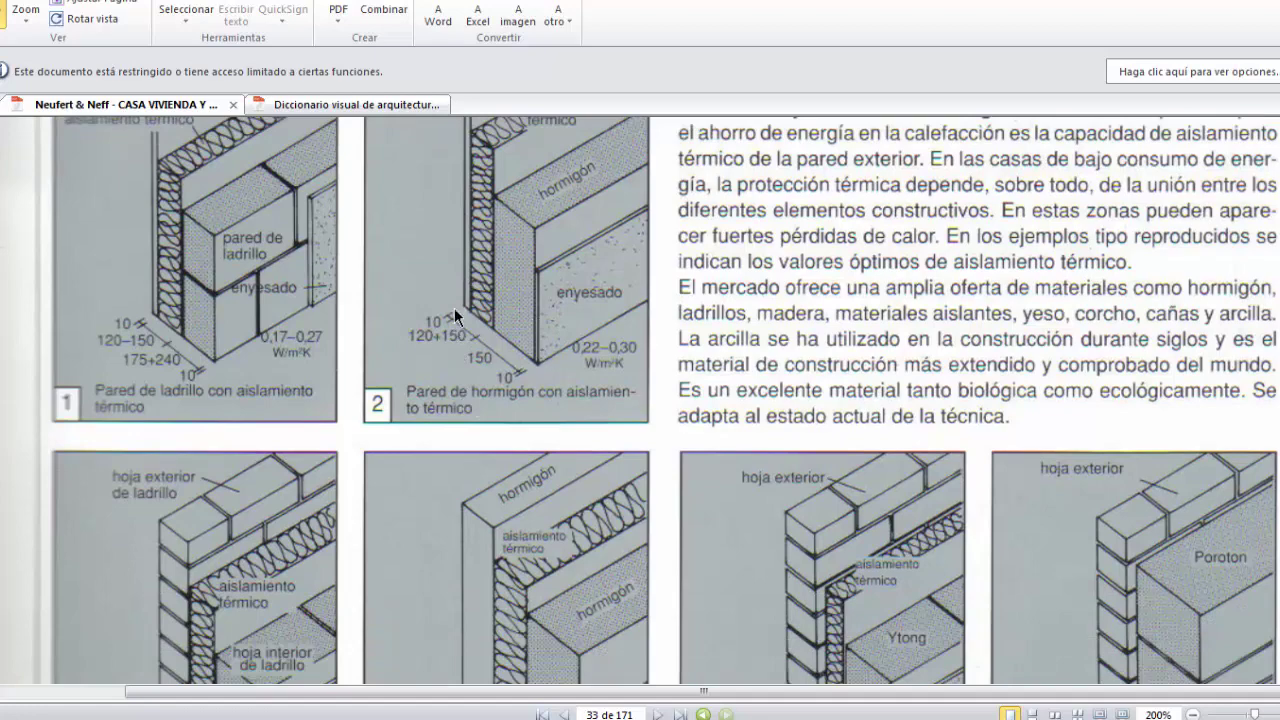
pyautogui.scroll(-2, 470, 345)
pyautogui.scroll(-2, 460, 340)
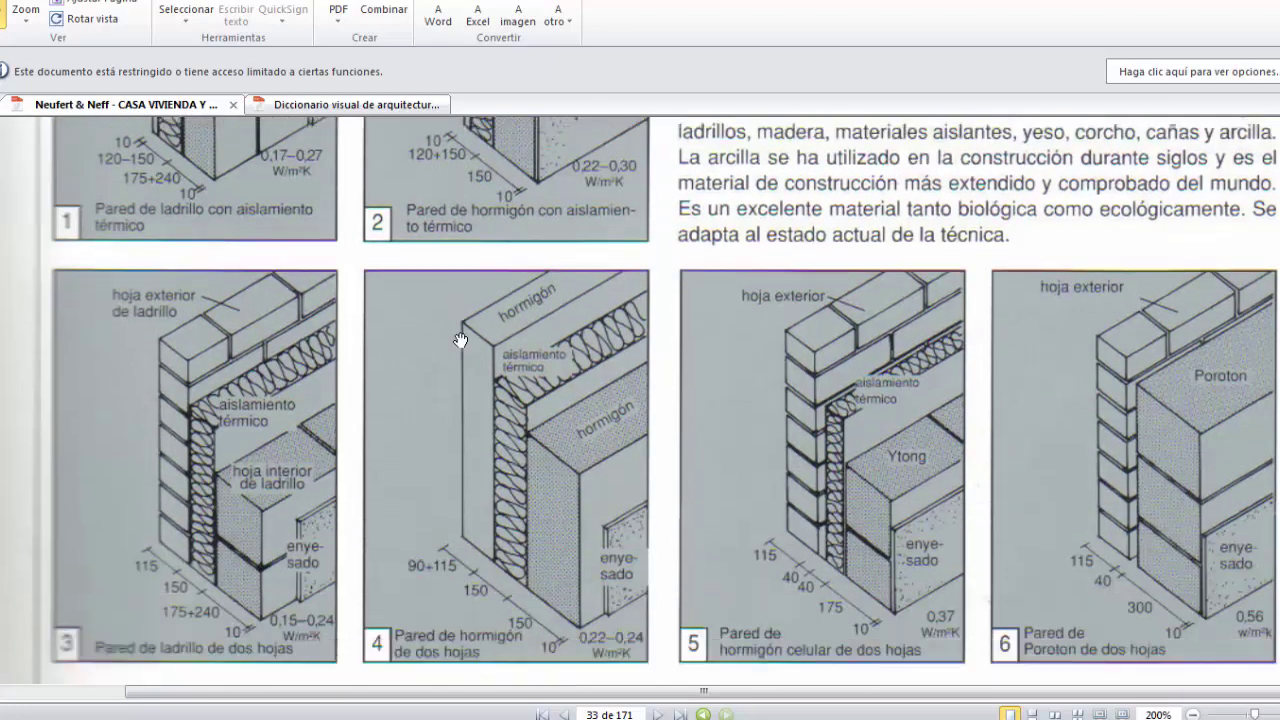
pyautogui.scroll(-1, 460, 340)
pyautogui.scroll(-1, 460, 340)
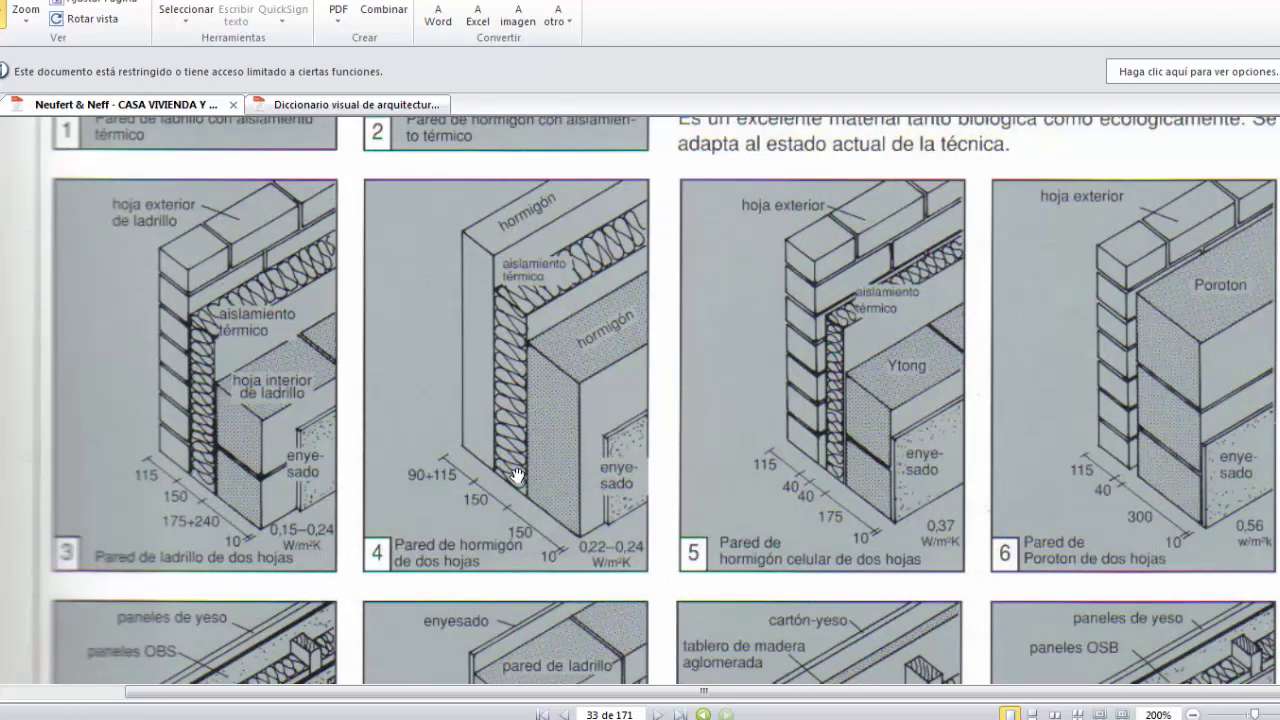
pyautogui.scroll(-1, 441, 406)
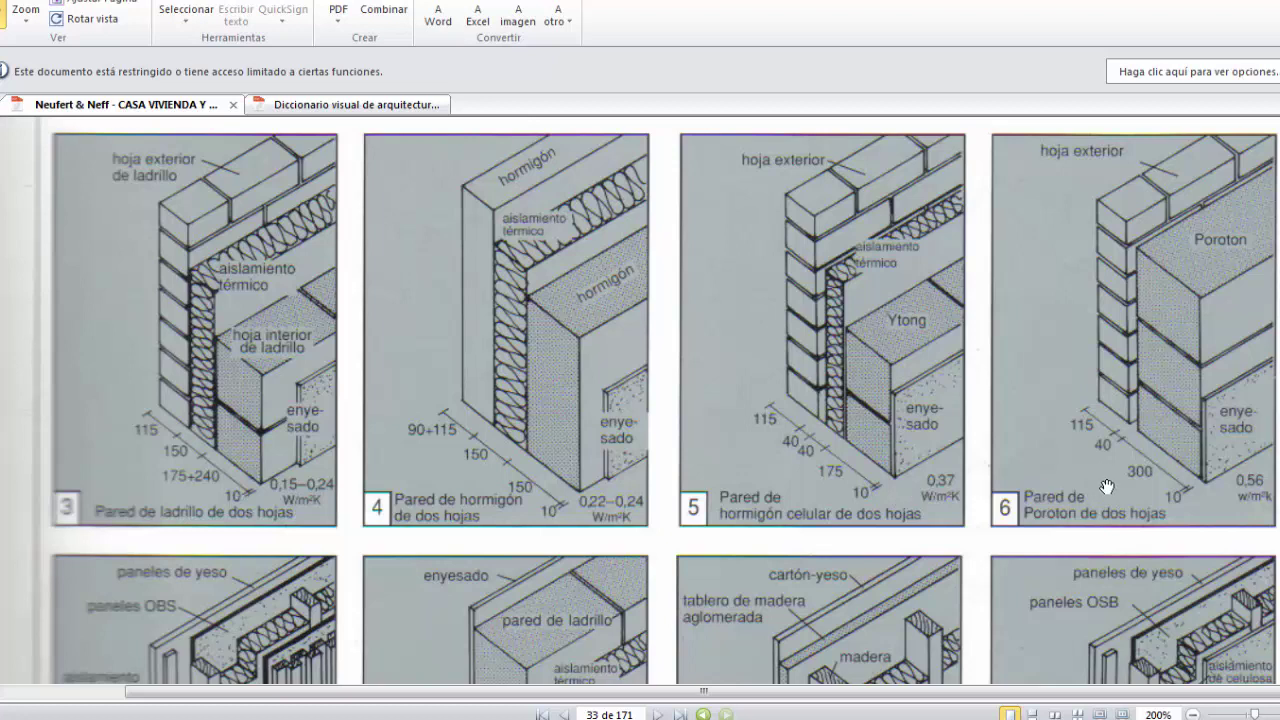
pyautogui.scroll(-1, 1107, 478)
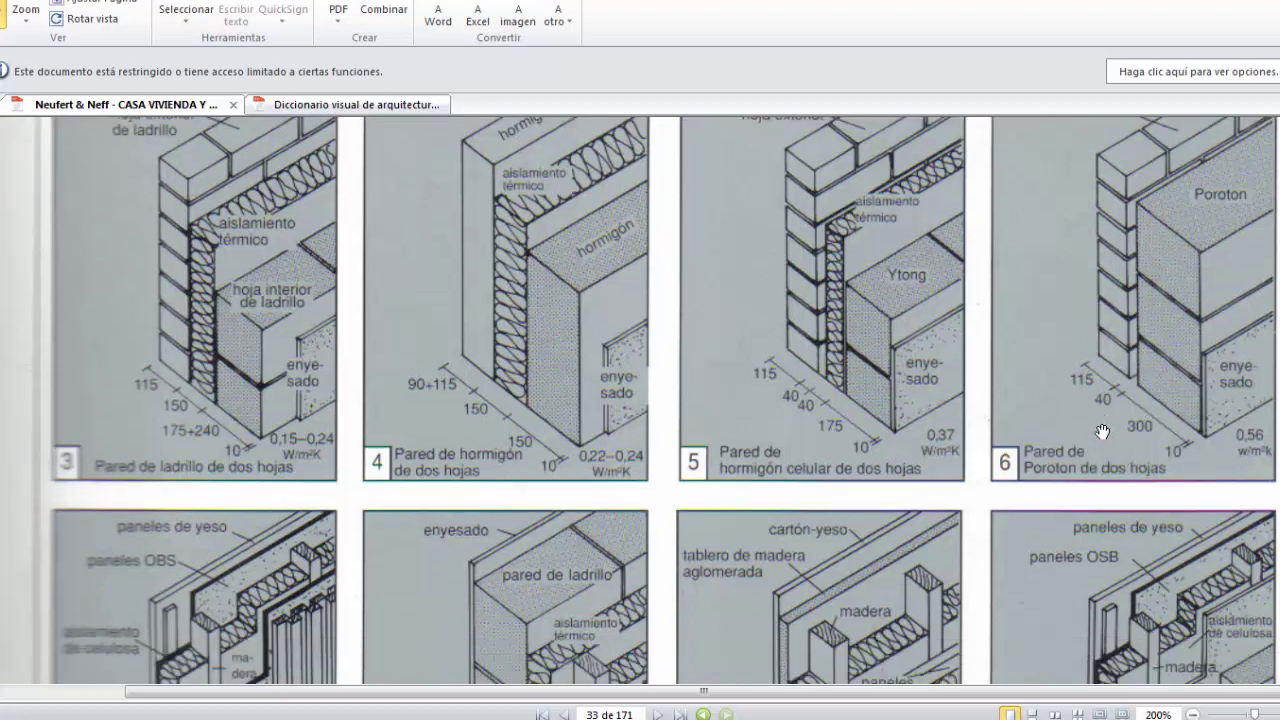
pyautogui.scroll(2, 1130, 330)
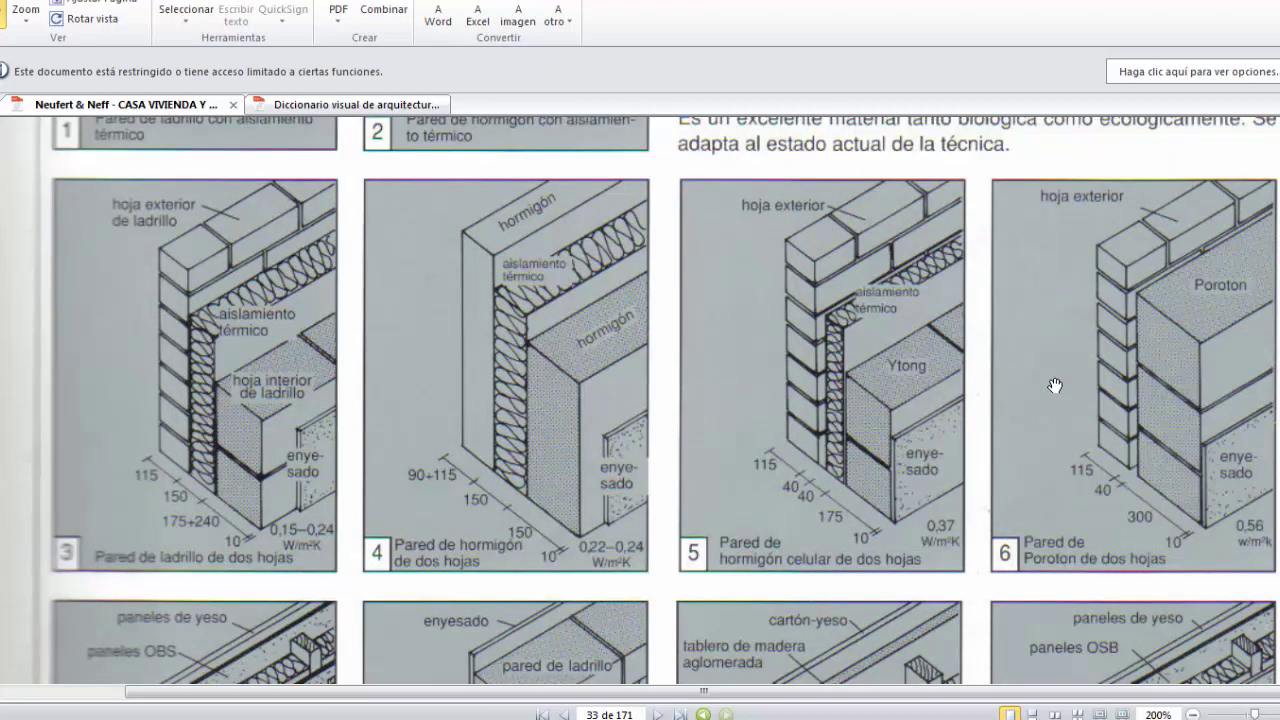
pyautogui.scroll(-2, 1051, 383)
pyautogui.scroll(-1, 818, 234)
# - Scroll back to the top of page 33 with figures 1 and 2, then orbit SketchUp's empty model
pyautogui.scroll(-2, 194, 488)
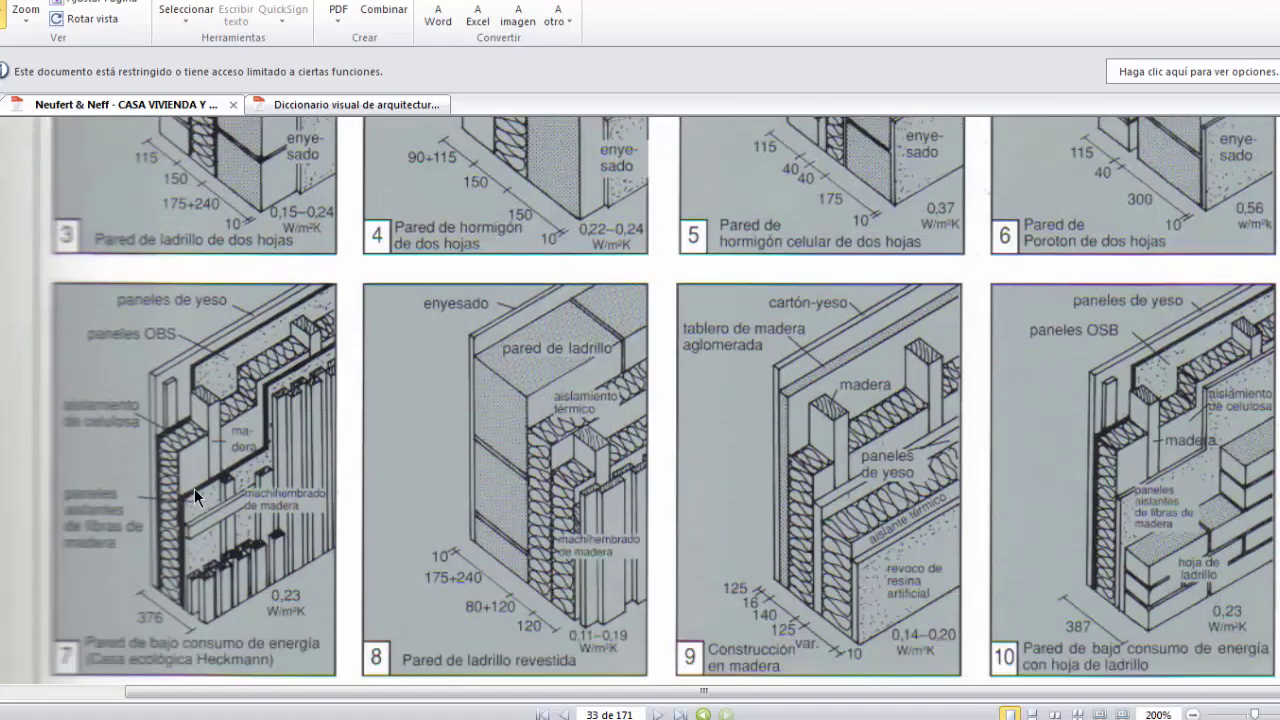
pyautogui.scroll(-1, 89, 326)
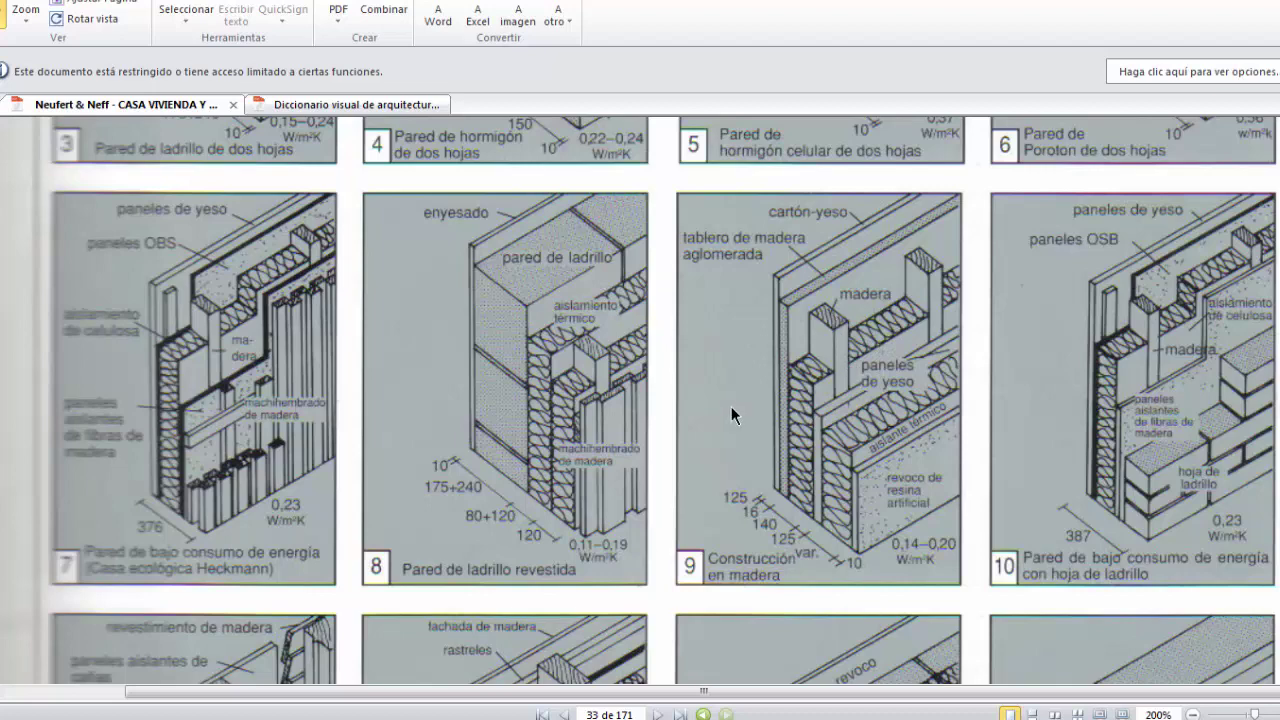
pyautogui.scroll(5, 731, 406)
pyautogui.scroll(2, 733, 406)
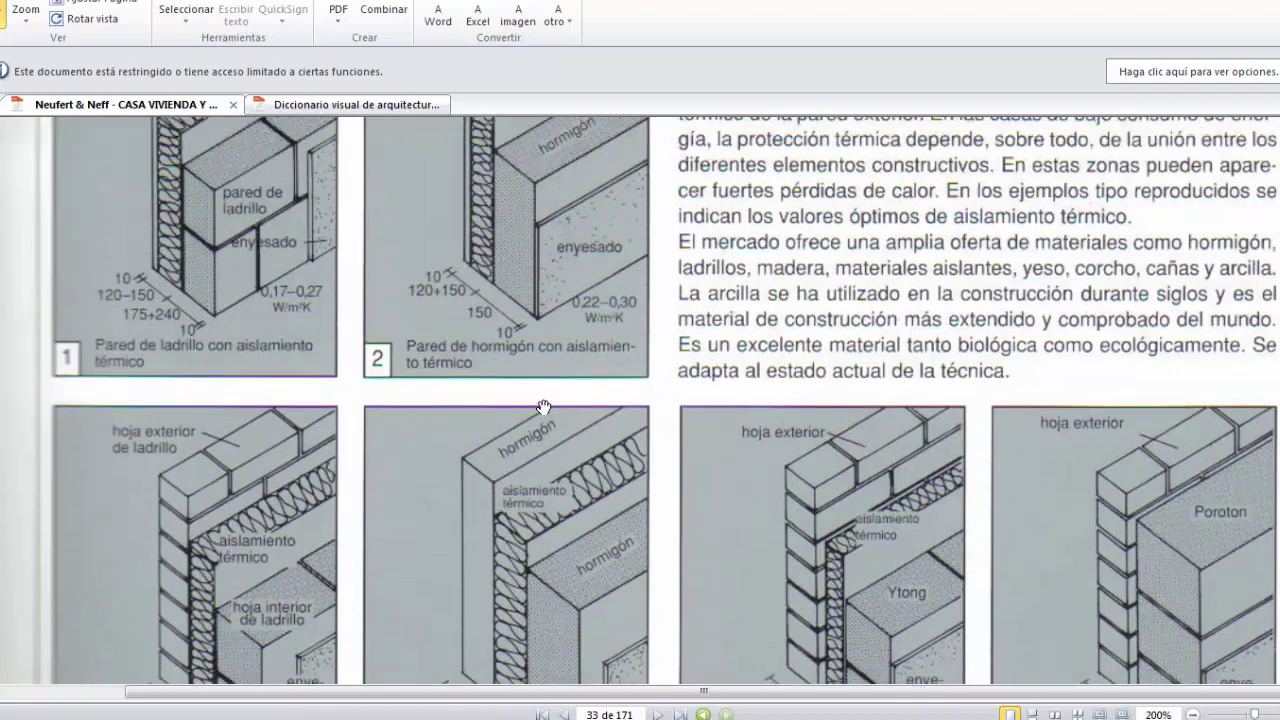
pyautogui.scroll(1, 544, 407)
pyautogui.scroll(5, 544, 407)
pyautogui.scroll(2, 520, 396)
pyautogui.scroll(-10, 520, 396)
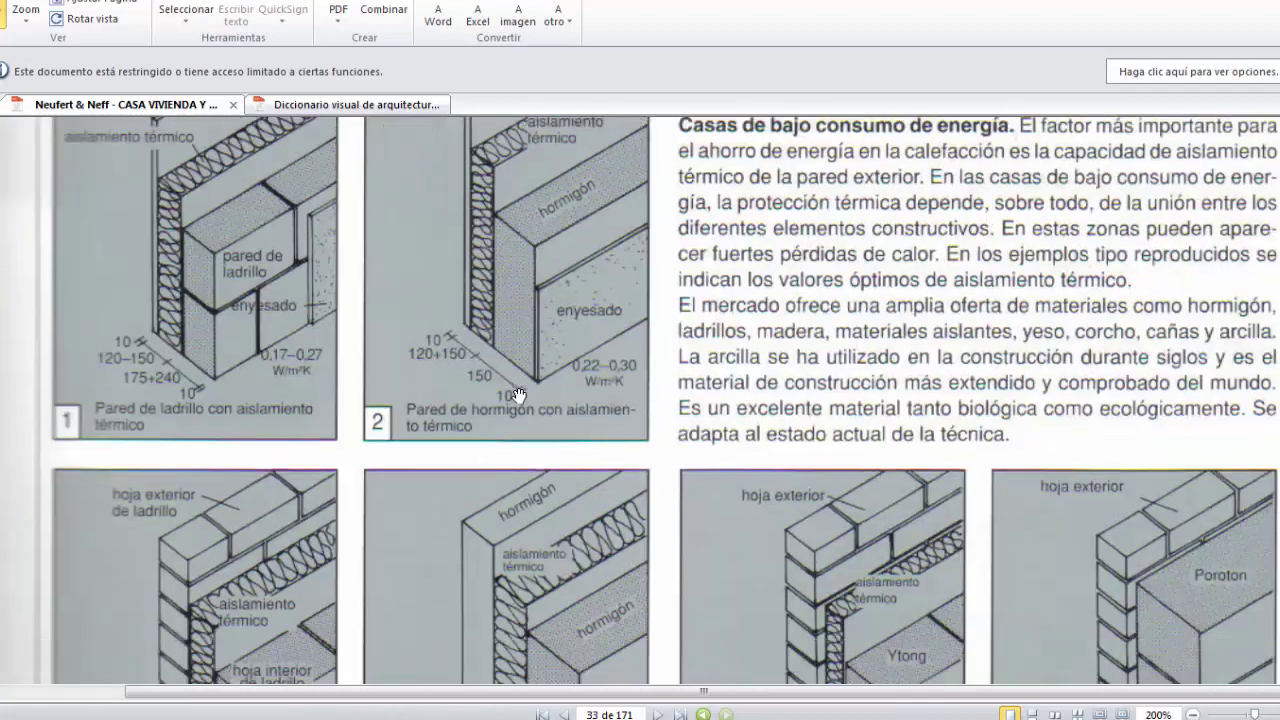
pyautogui.scroll(-2, 520, 396)
pyautogui.scroll(1, 520, 396)
pyautogui.scroll(1, 520, 396)
pyautogui.scroll(1, 519, 396)
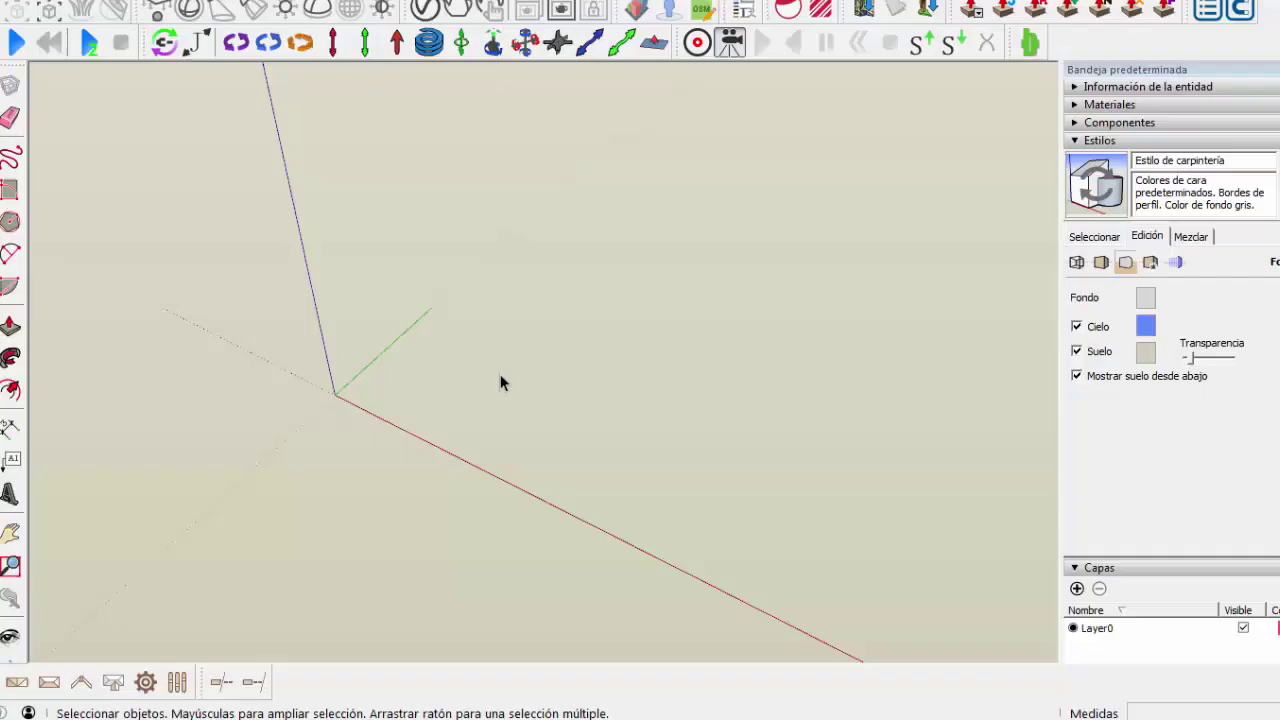
pyautogui.moveTo(500, 380)
pyautogui.mouseDown(button='middle')
pyautogui.moveTo(465, 333)
pyautogui.moveTo(294, 403)
pyautogui.mouseUp(button='middle')
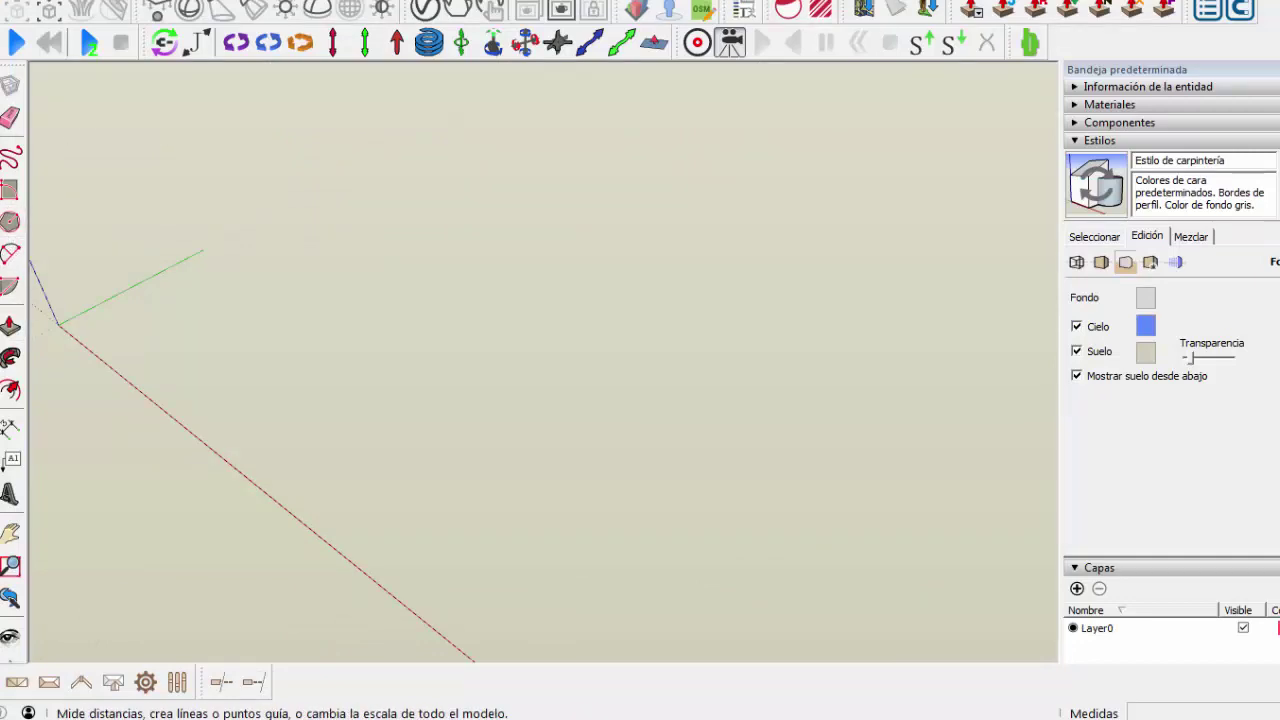
# - Place a Tape Measure guide line parallel to the red axis, offset 2600 mm
pyautogui.click(10, 428)
pyautogui.click(180, 424)
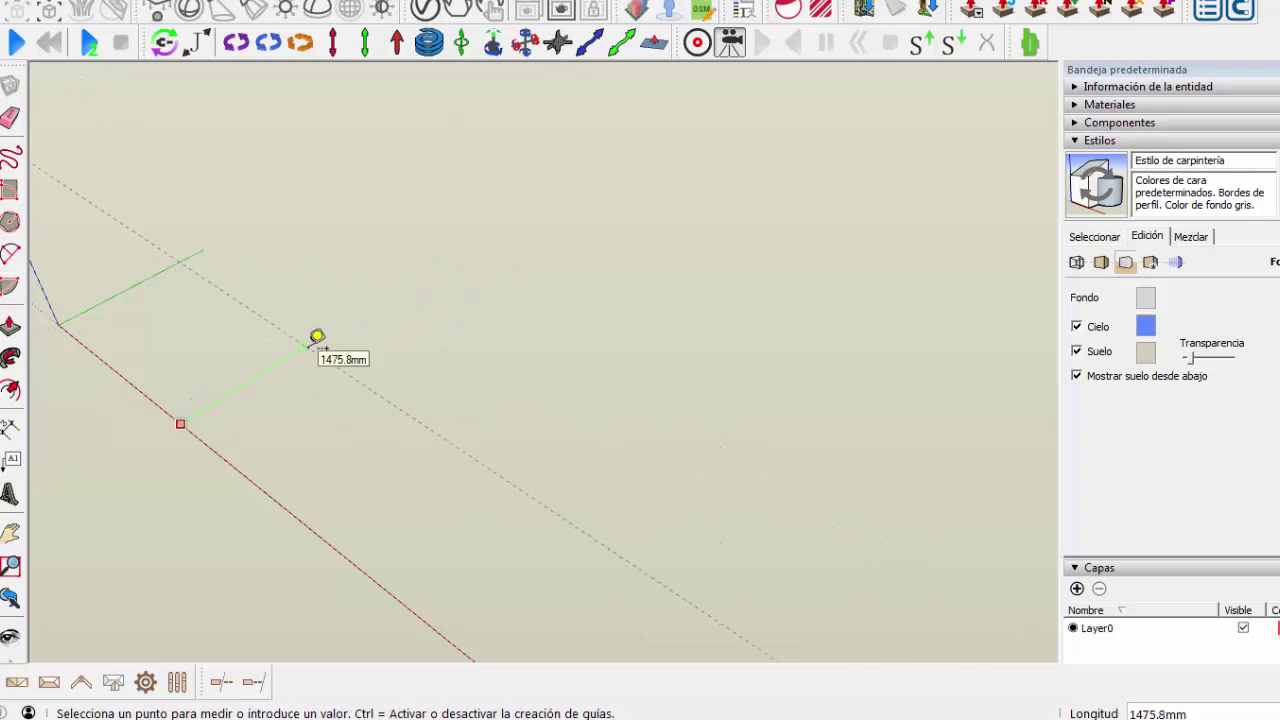
pyautogui.write('2600')
pyautogui.press('Return')
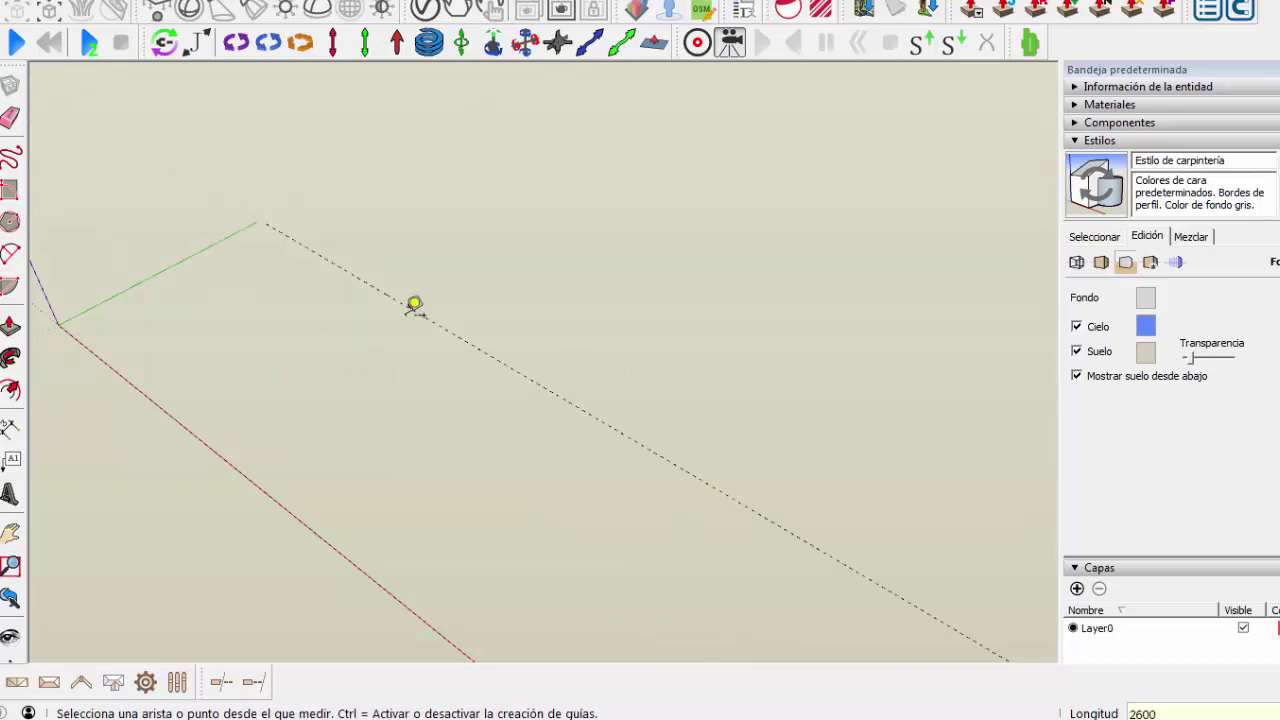
pyautogui.click(436, 324)
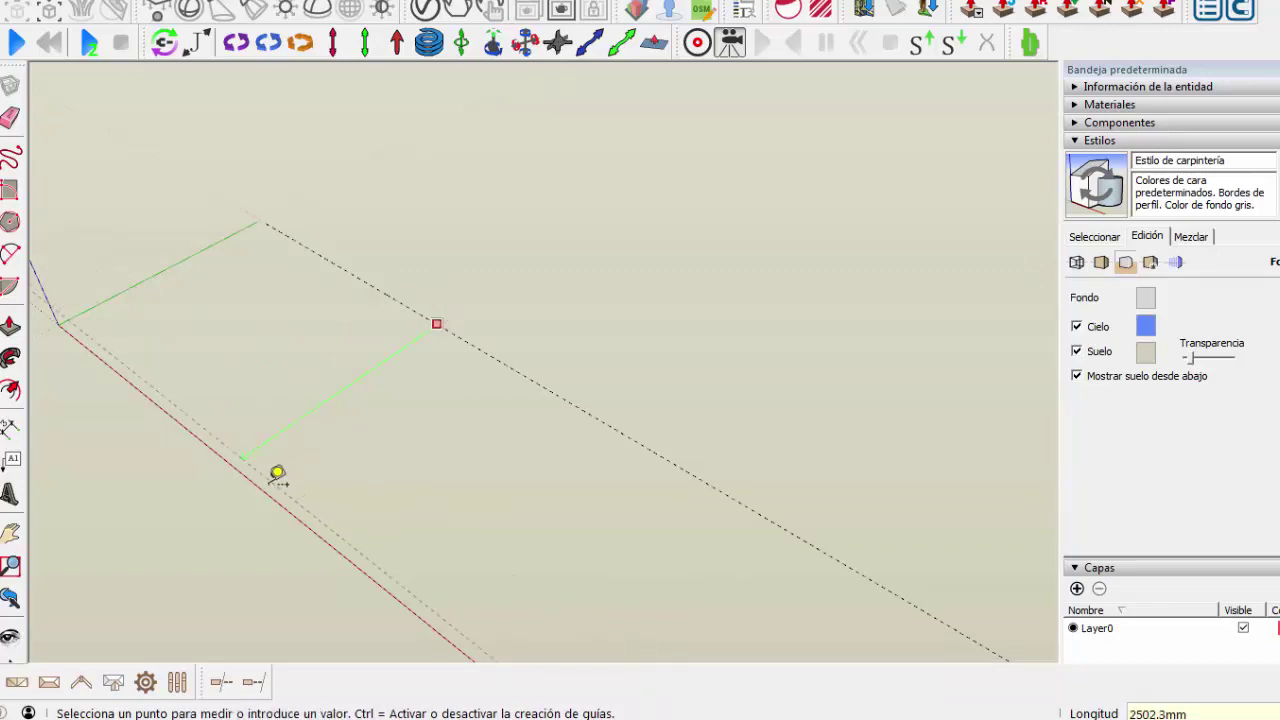
pyautogui.moveTo(271, 480)
pyautogui.mouseDown(button='middle')
pyautogui.moveTo(288, 420)
pyautogui.moveTo(769, 560)
pyautogui.mouseUp(button='middle')
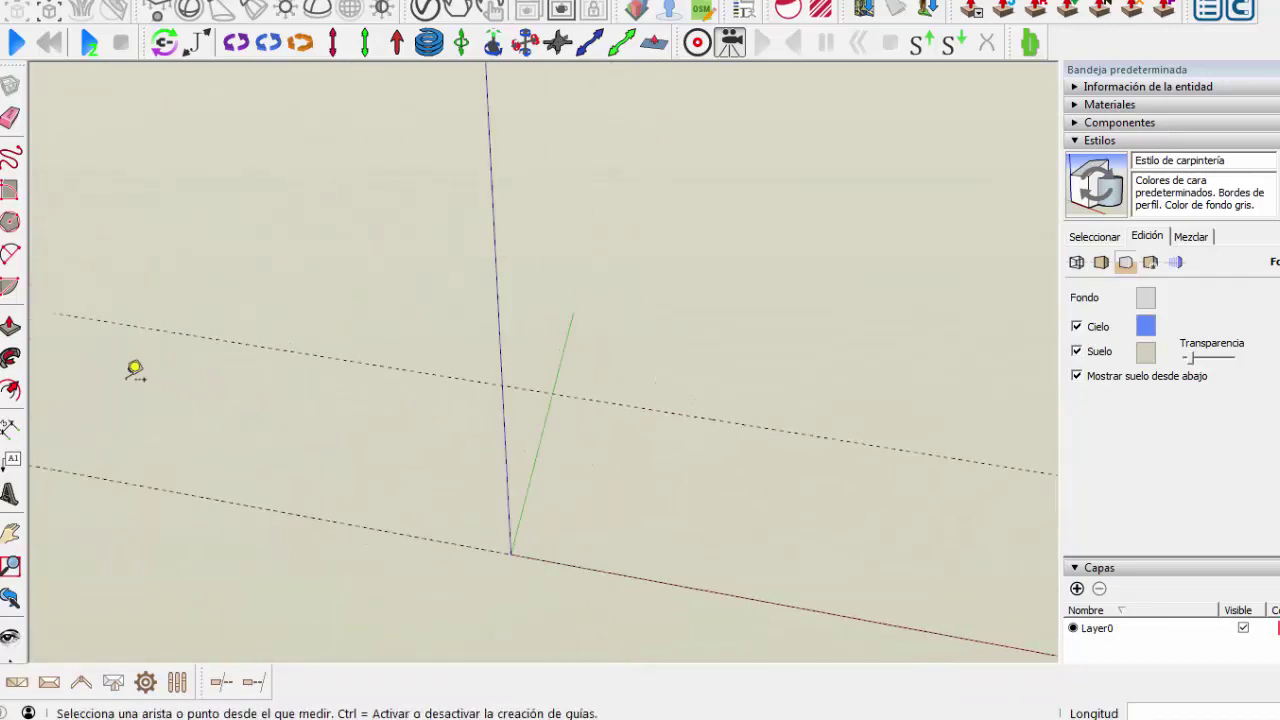
pyautogui.press('l')
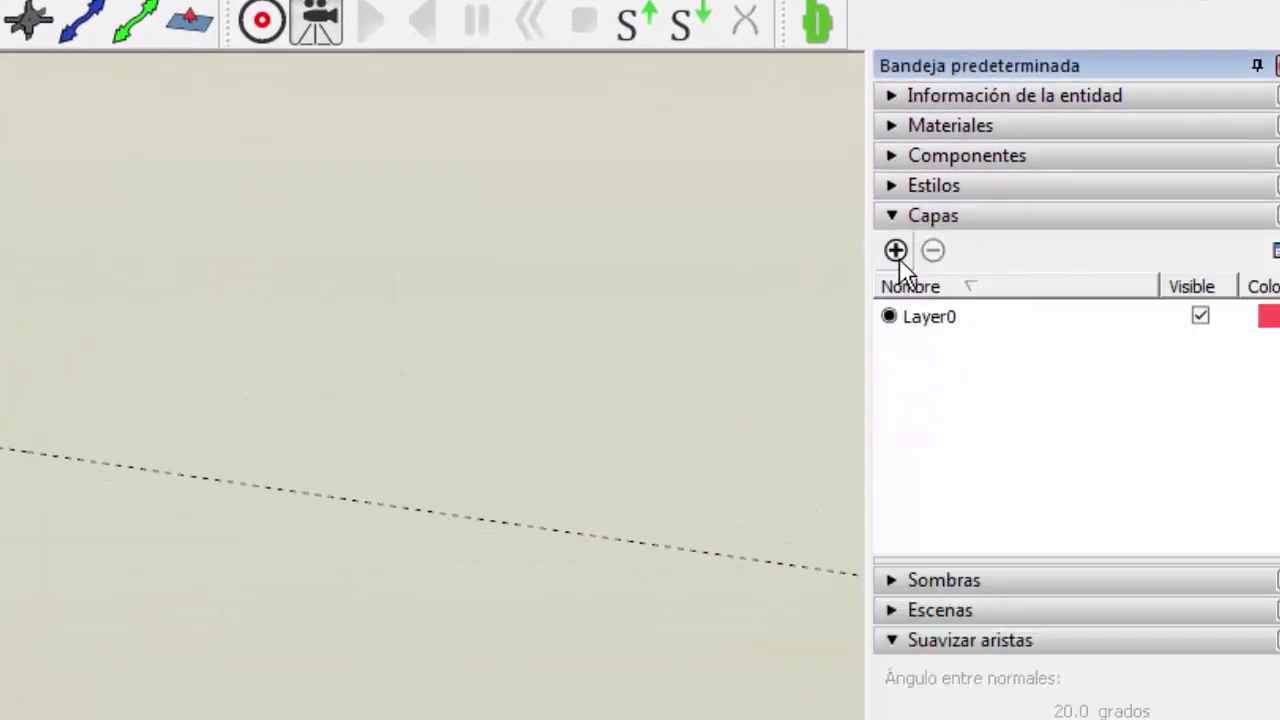
# - Add the layers resina and aislante
pyautogui.click(895, 250)
pyautogui.write('resina')
pyautogui.press('Return')
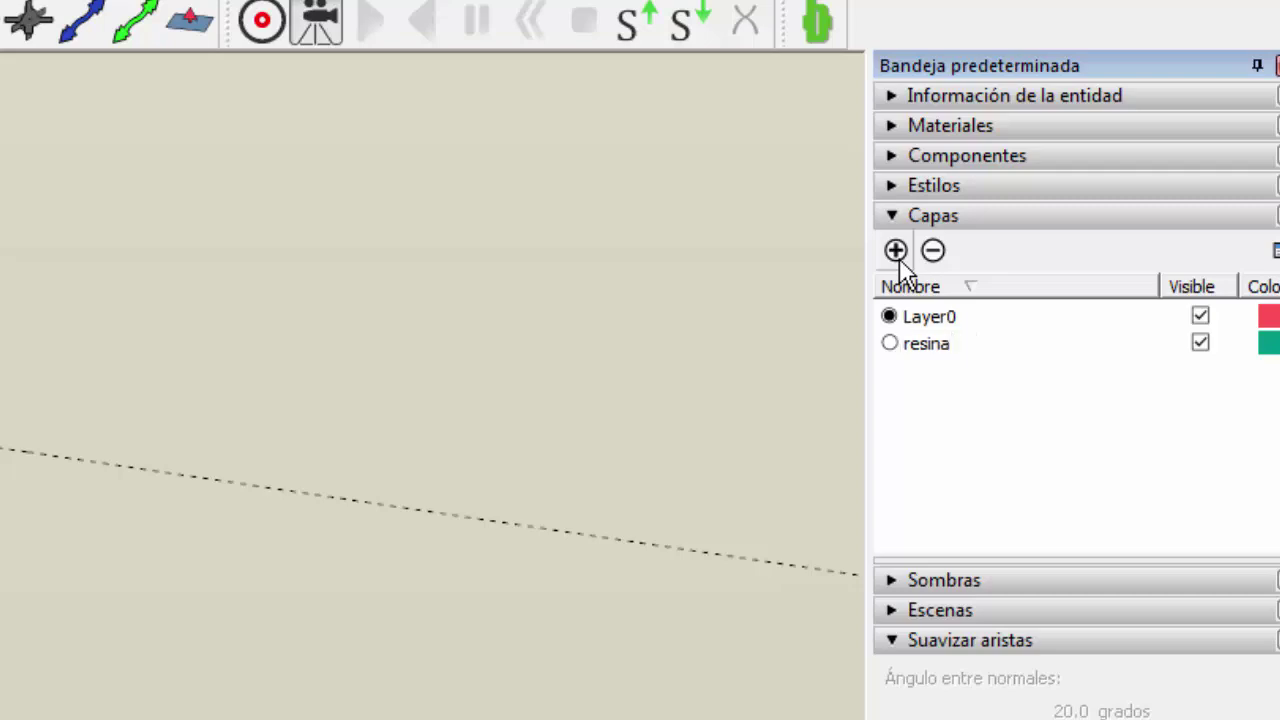
pyautogui.click(896, 252)
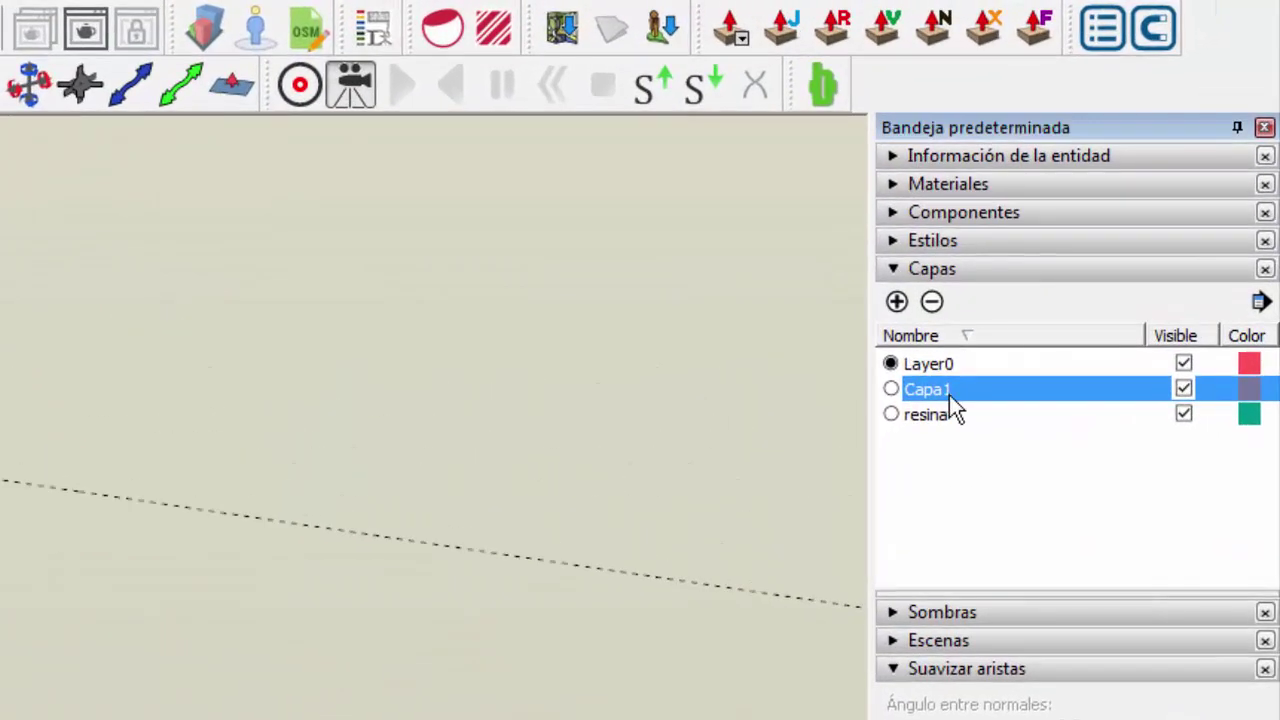
pyautogui.doubleClick(950, 396)
pyautogui.write('ais')
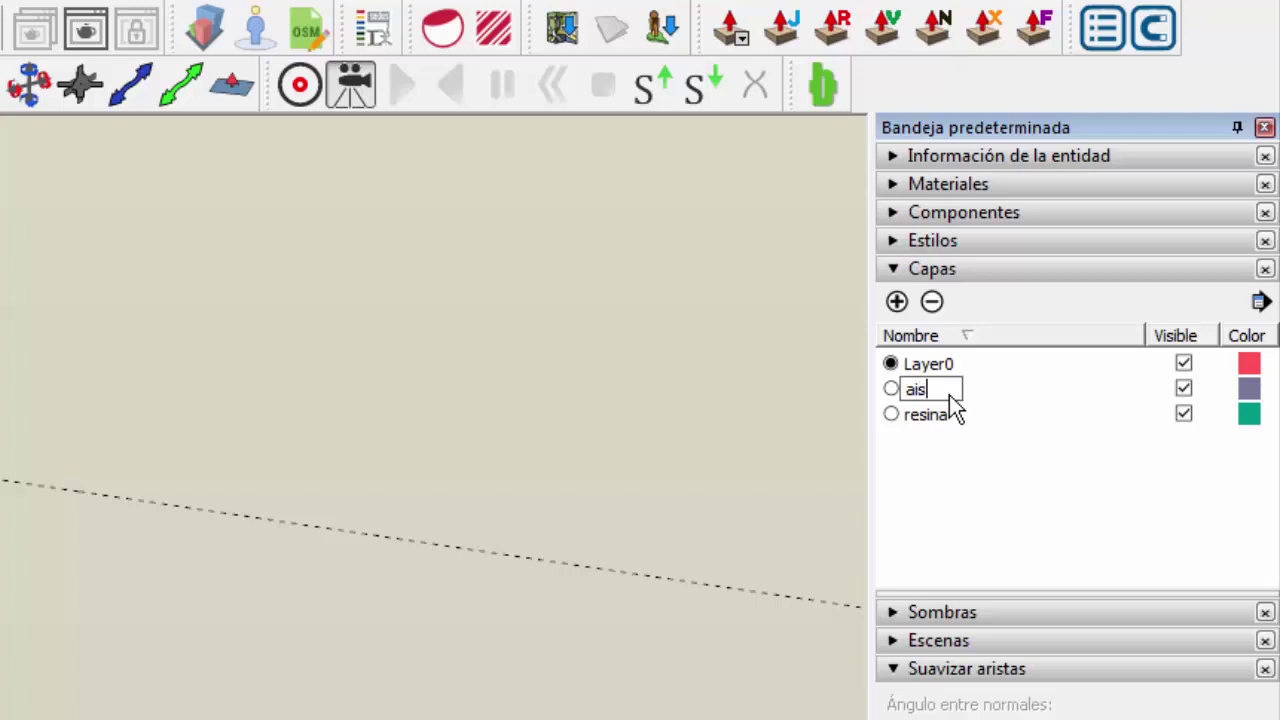
pyautogui.write('lante')
pyautogui.press('Return')
# - Add the layers ladrillo and enyesado
pyautogui.click(896, 304)
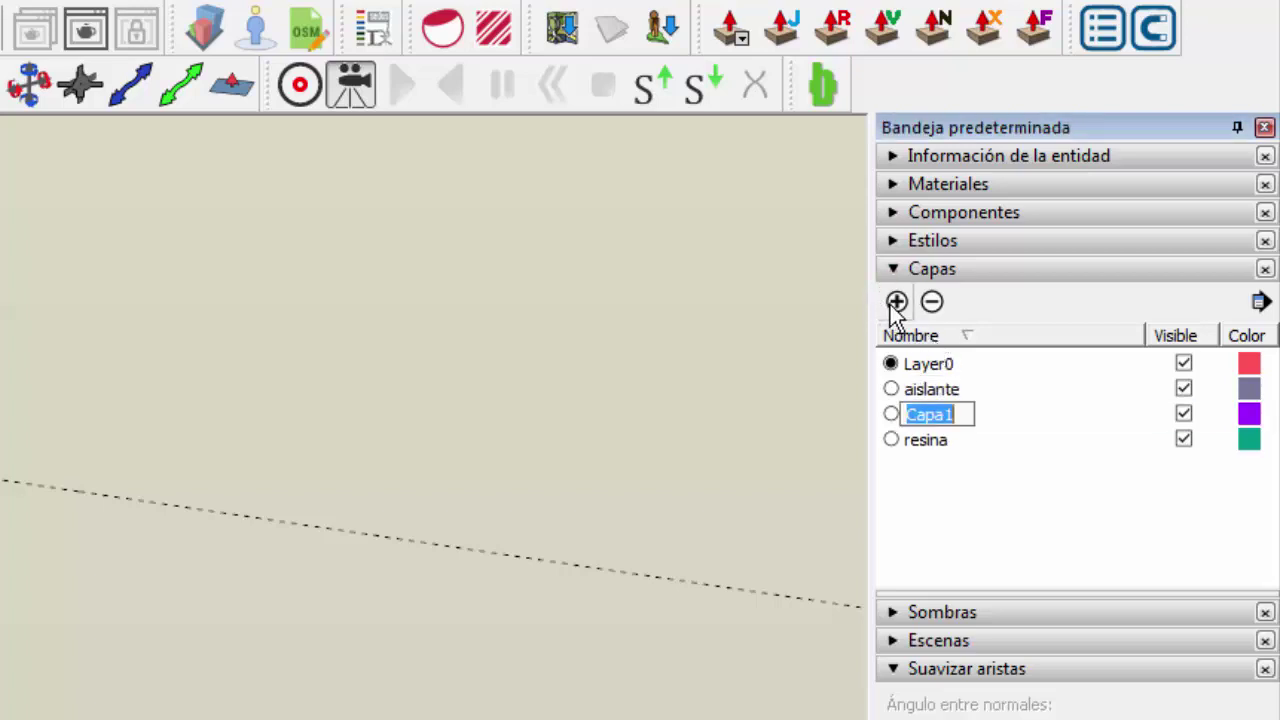
pyautogui.write('aadrill')
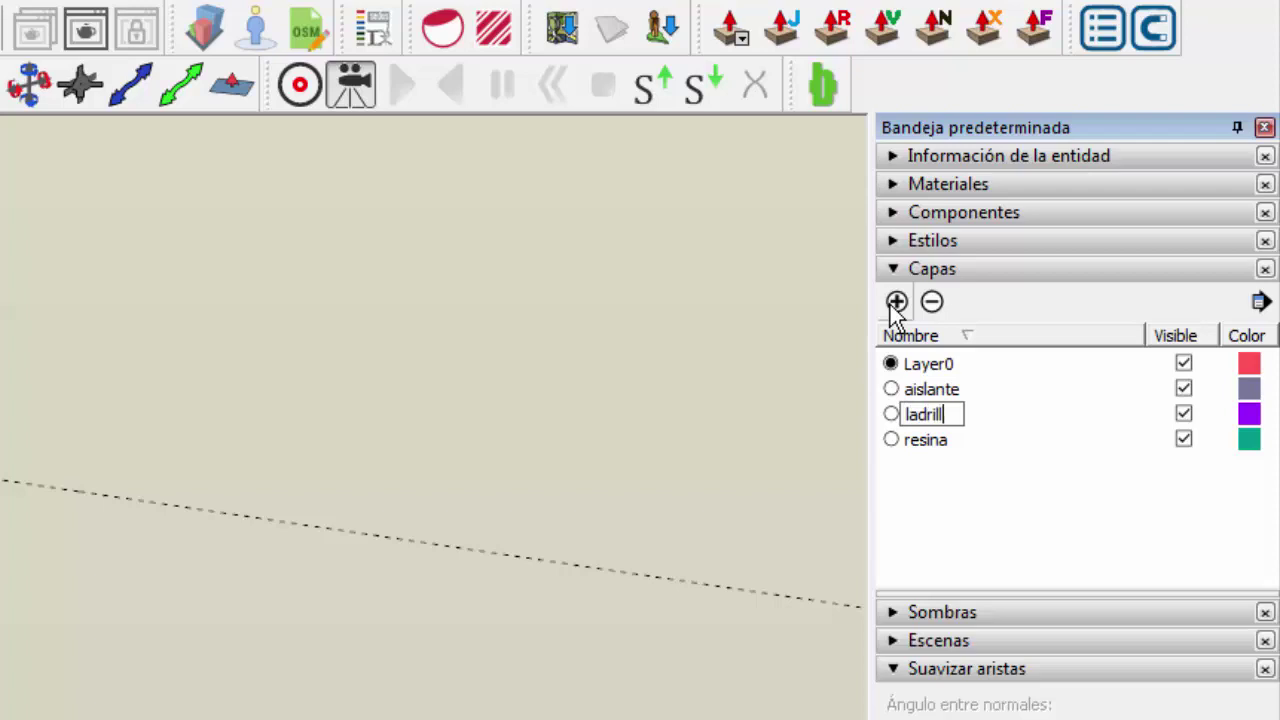
pyautogui.write('o')
pyautogui.press('Return')
pyautogui.click(891, 304)
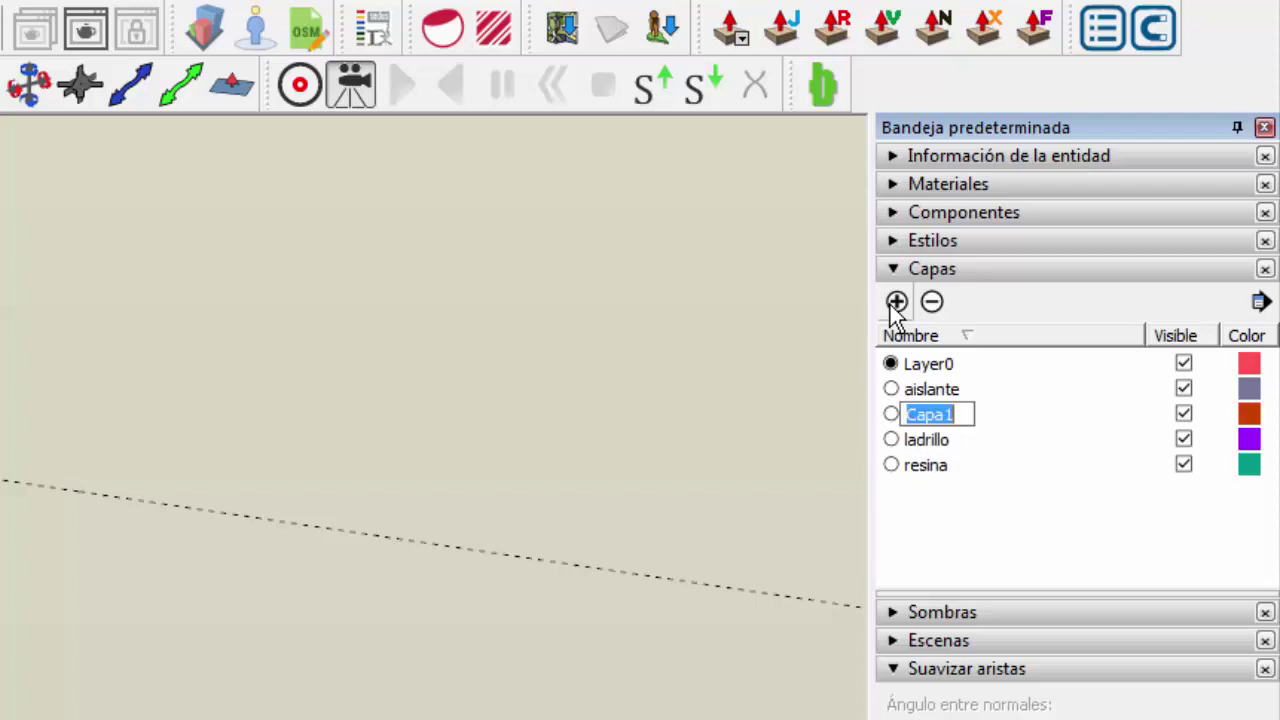
pyautogui.write('enye')
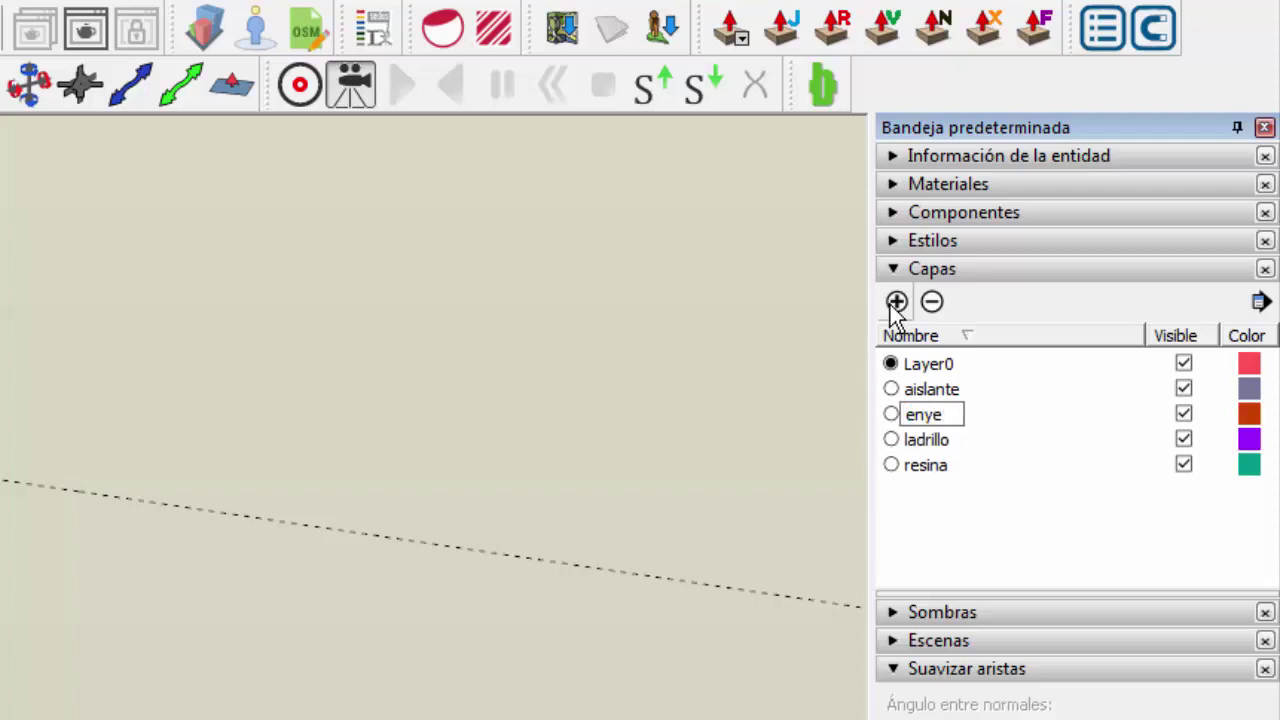
pyautogui.write('sado')
pyautogui.click(946, 499)
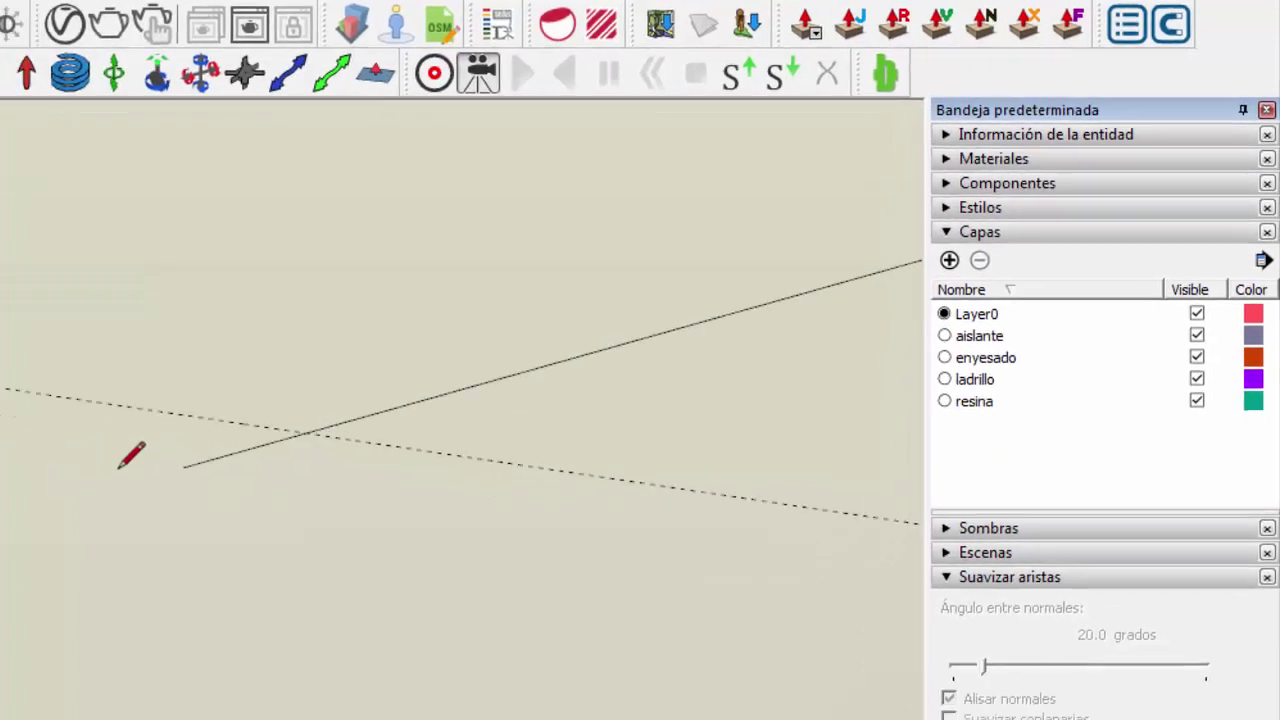
# - Make resina the active layer
pyautogui.press('space')
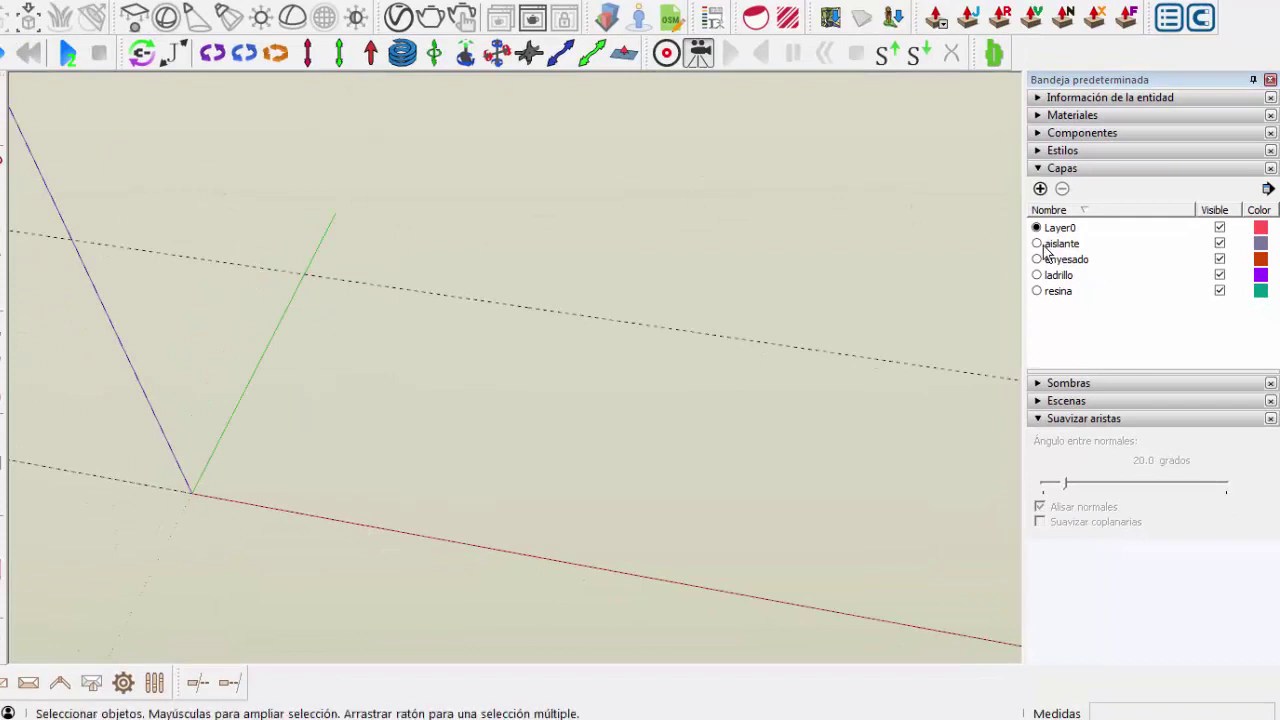
pyautogui.click(1037, 291)
pyautogui.press('l')
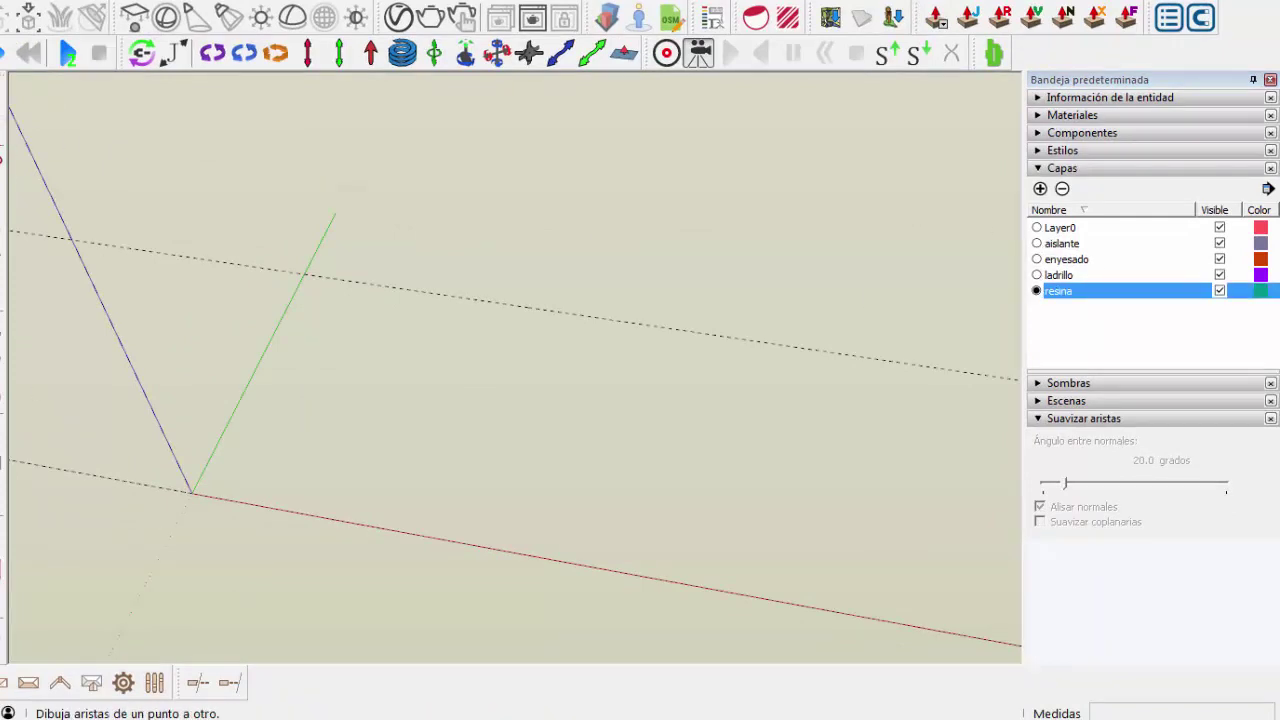
# - Draw the 10 mm wide, 2600 mm tall strip face from the red axis, then consult the Neufert PDF
pyautogui.click(279, 509)
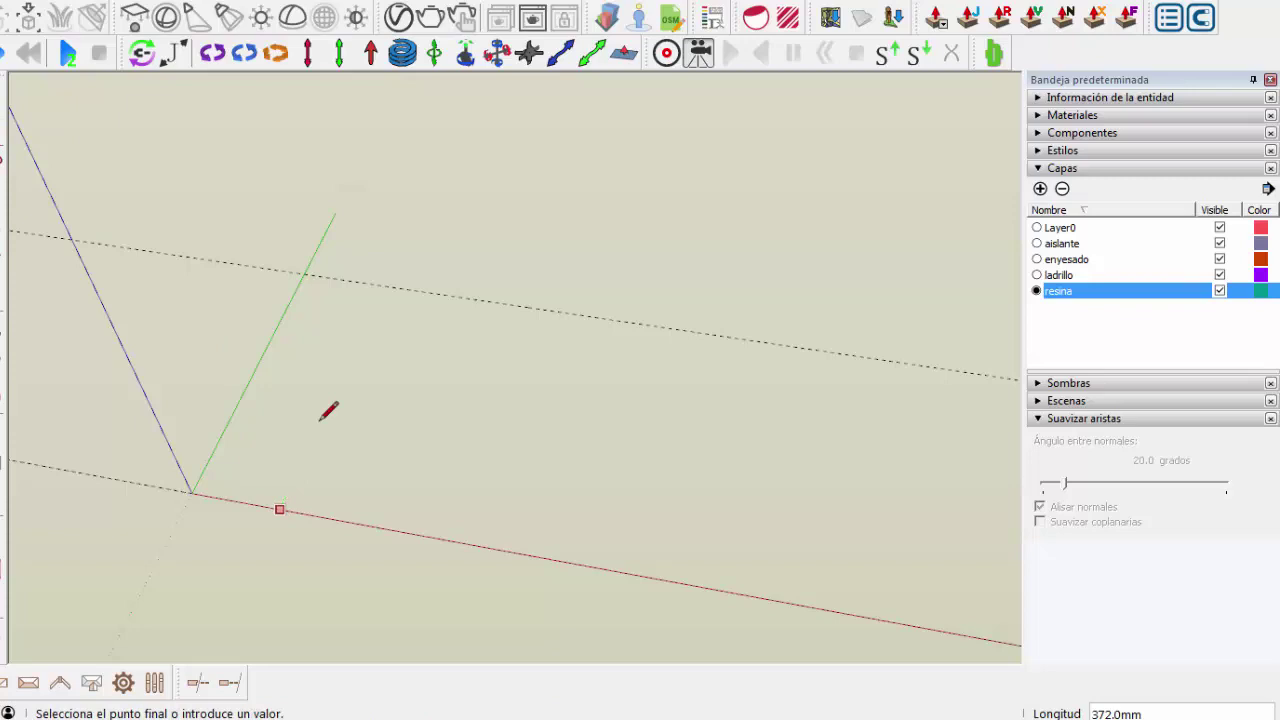
pyautogui.click(376, 284)
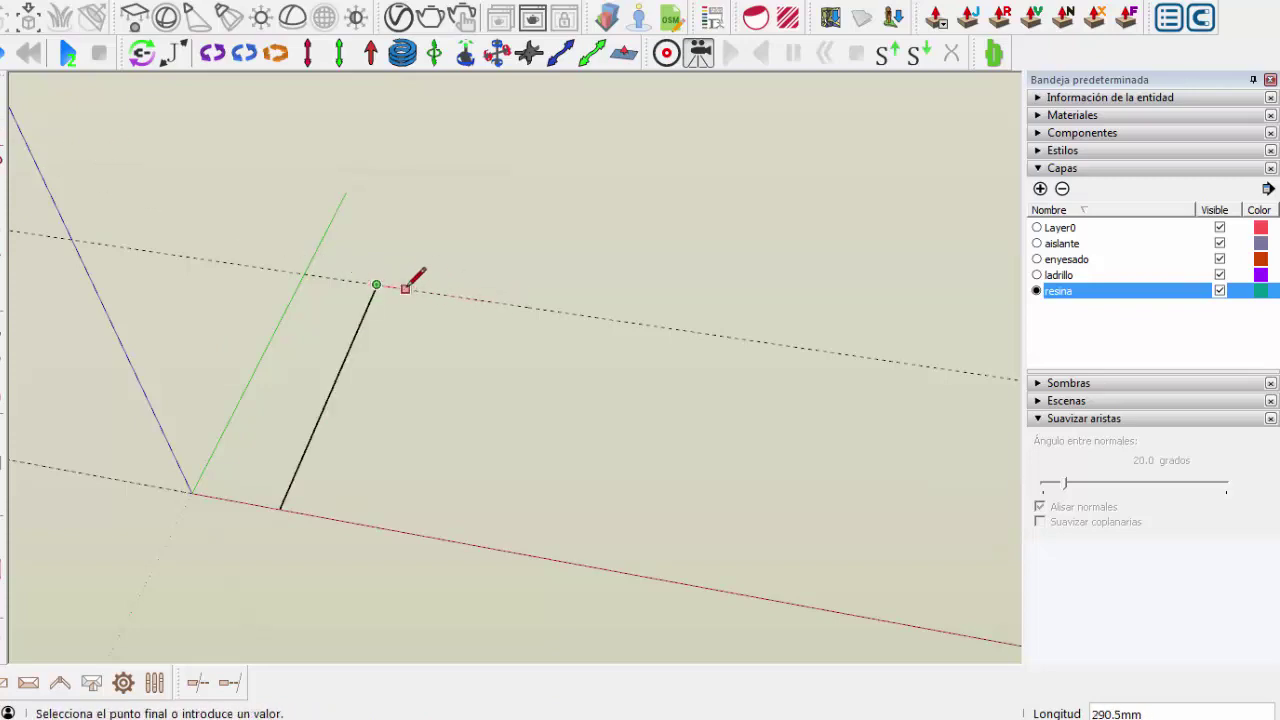
pyautogui.write('10')
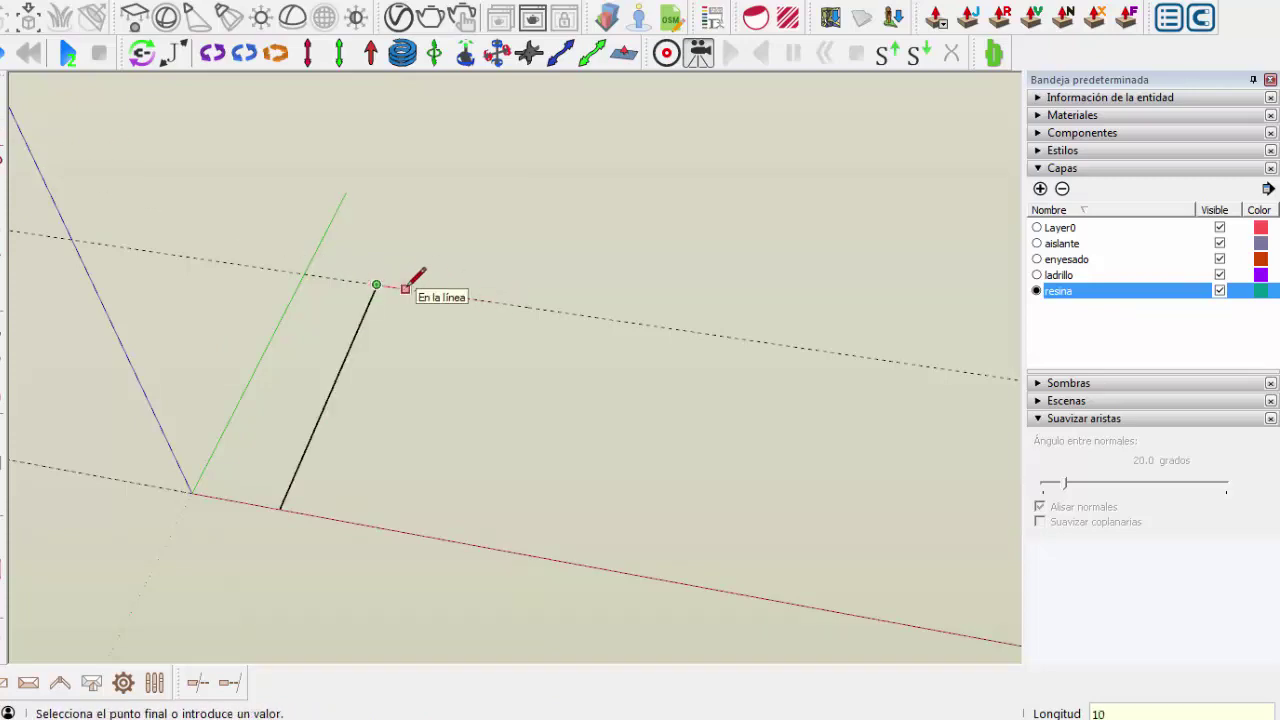
pyautogui.press('Return')
pyautogui.scroll(1, 330, 480)
pyautogui.scroll(2, 314, 500)
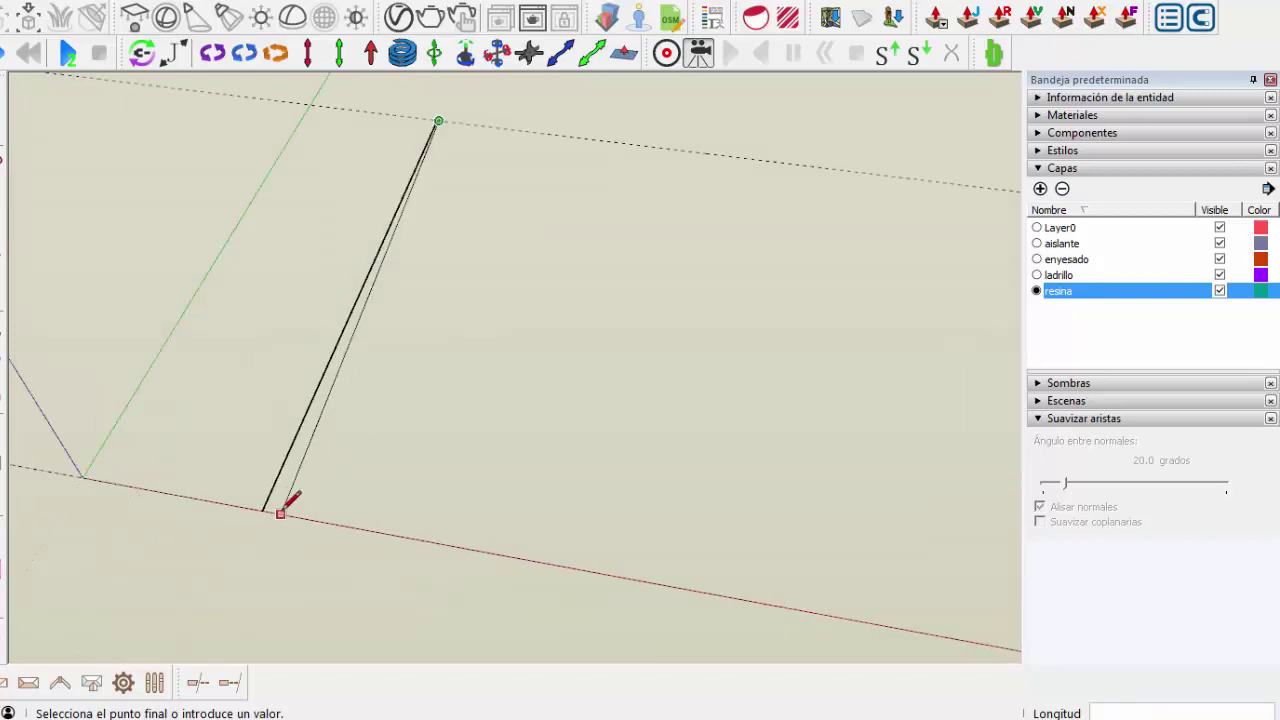
pyautogui.scroll(2, 280, 512)
pyautogui.scroll(2, 272, 506)
pyautogui.scroll(1, 270, 508)
pyautogui.scroll(1, 265, 504)
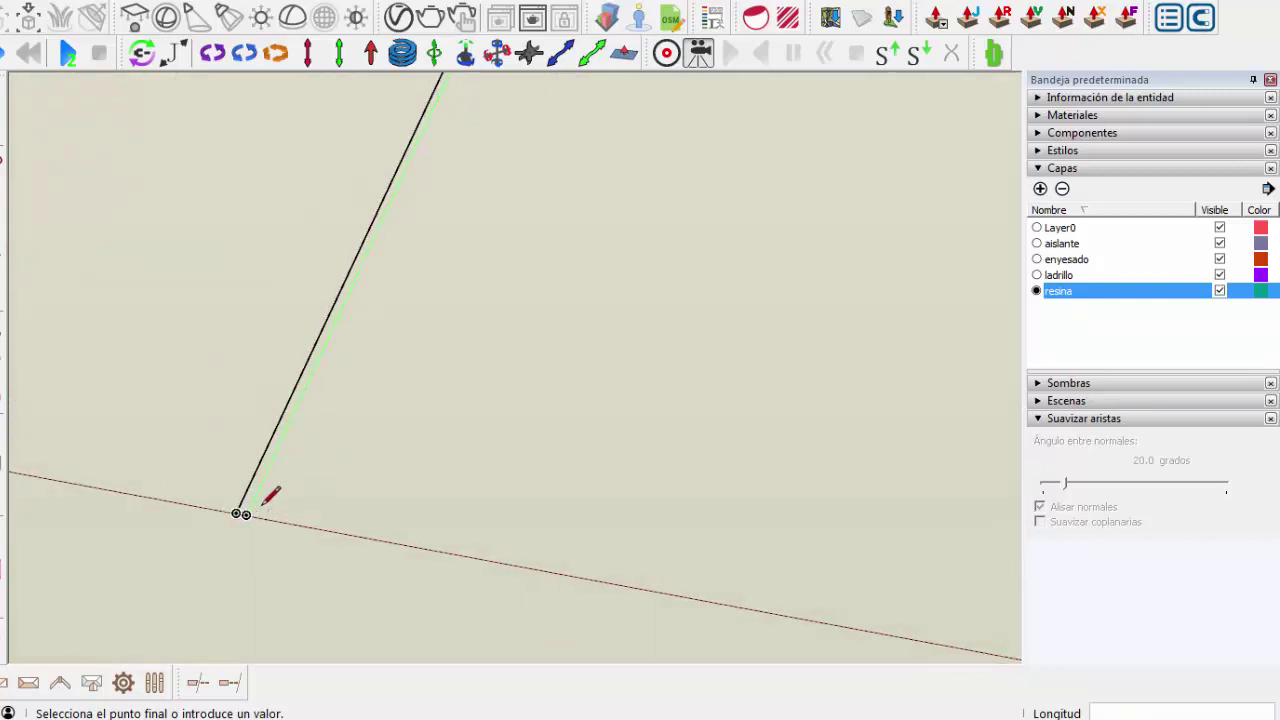
pyautogui.click(246, 514)
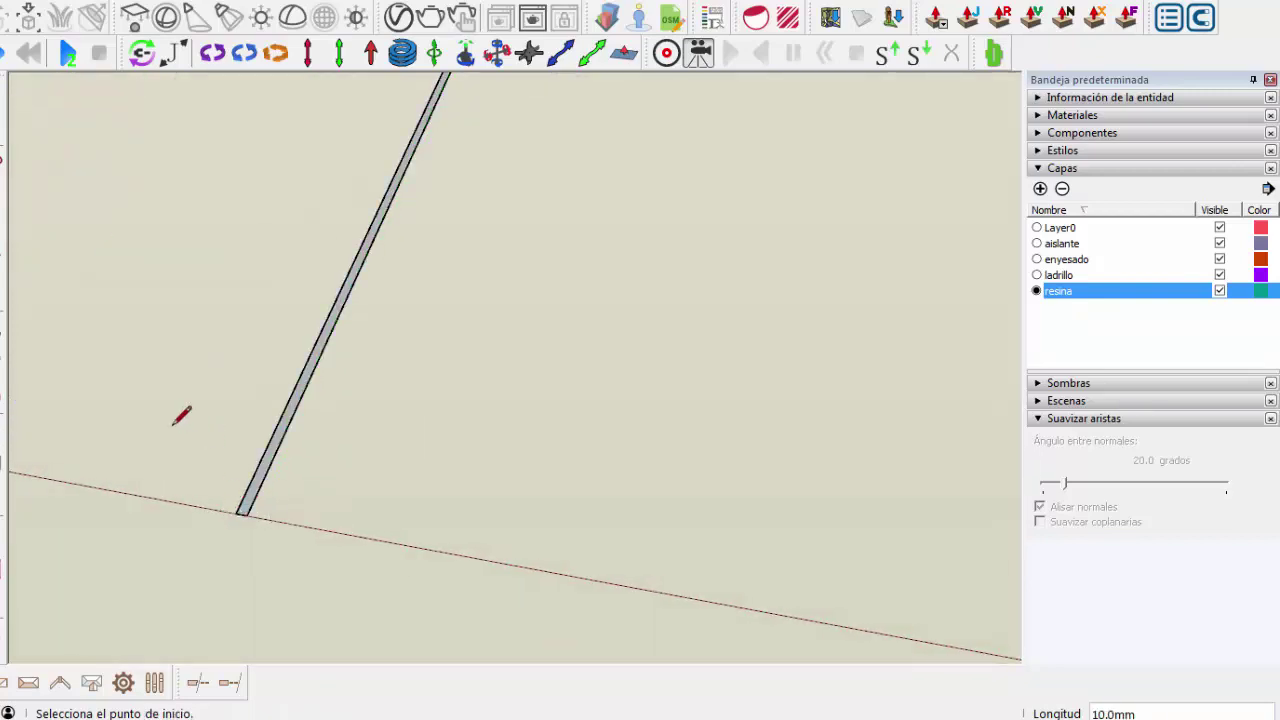
pyautogui.press('space')
pyautogui.scroll(-1, 208, 420)
pyautogui.scroll(1, 257, 386)
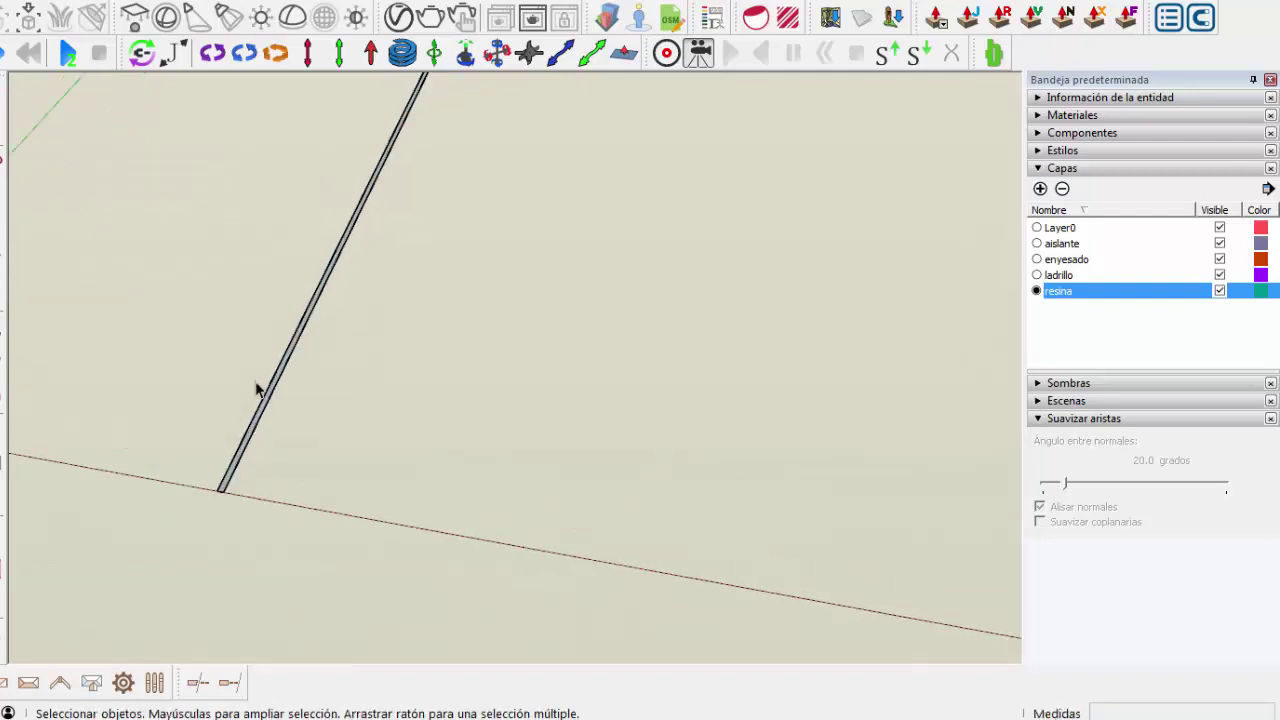
pyautogui.scroll(2, 254, 440)
pyautogui.scroll(1, 250, 460)
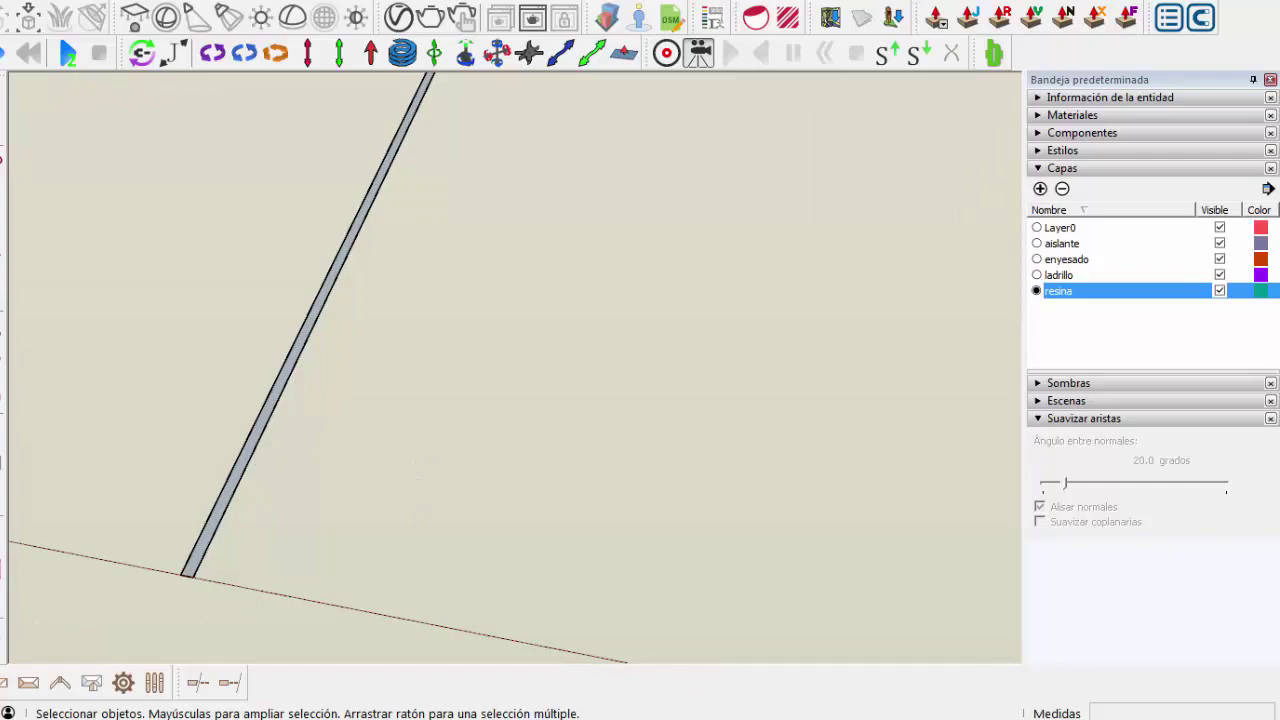
pyautogui.hotkey('alt', 'Tab')
# - Paint the thin strip with the 0133_Gris grey material from Colores con nombre
pyautogui.click(1041, 170)
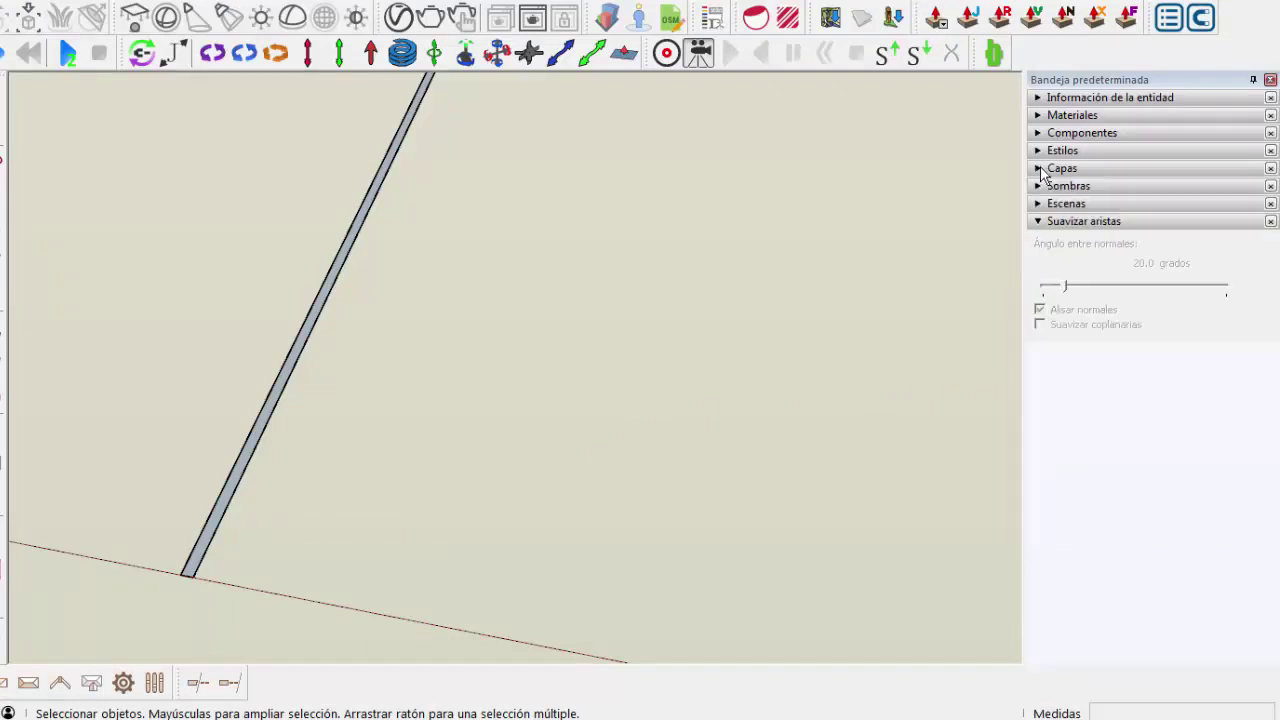
pyautogui.click(1040, 117)
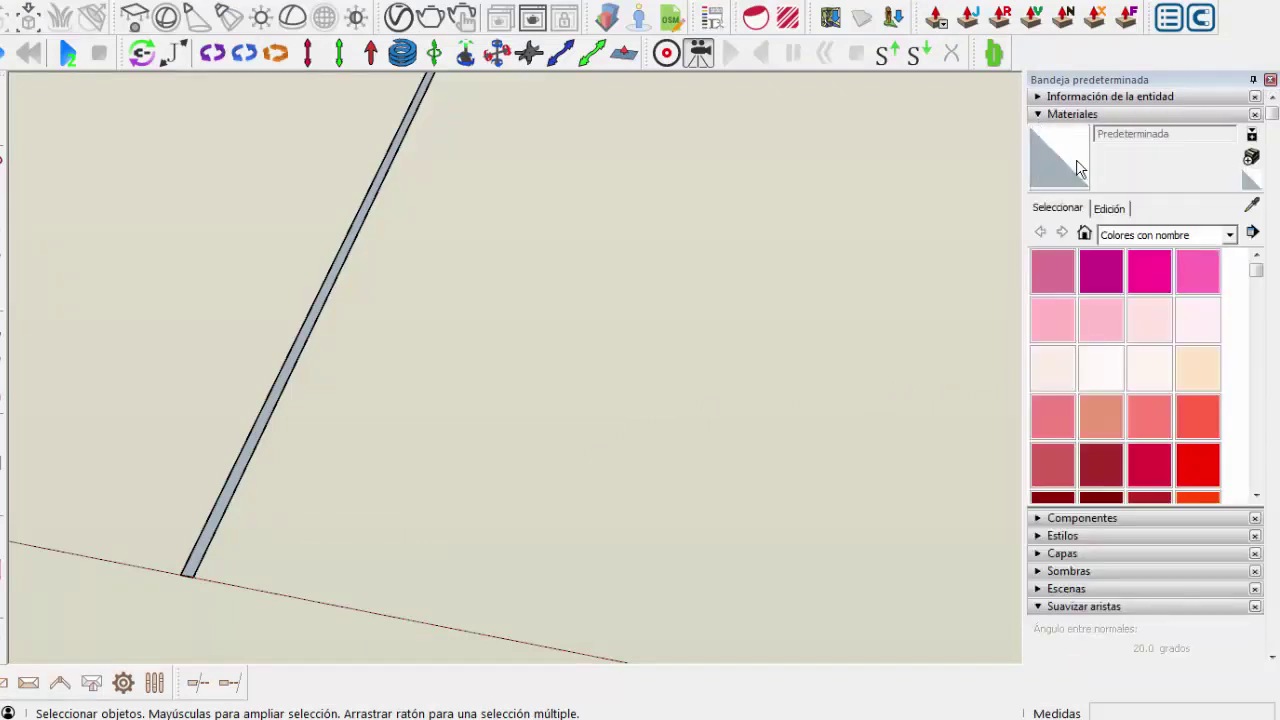
pyautogui.scroll(-1, 1262, 305)
pyautogui.moveTo(1256, 273)
pyautogui.mouseDown()
pyautogui.moveTo(1260, 486)
pyautogui.moveTo(1260, 457)
pyautogui.mouseUp()
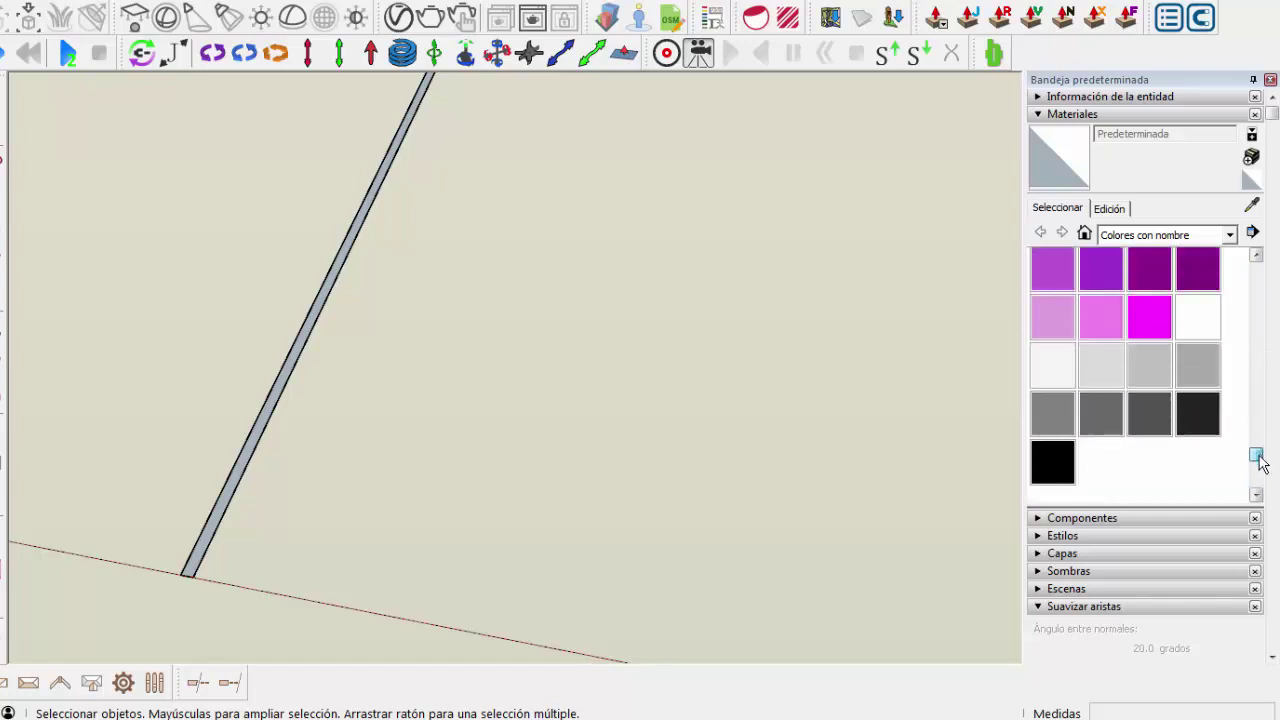
pyautogui.click(1051, 419)
pyautogui.click(289, 367)
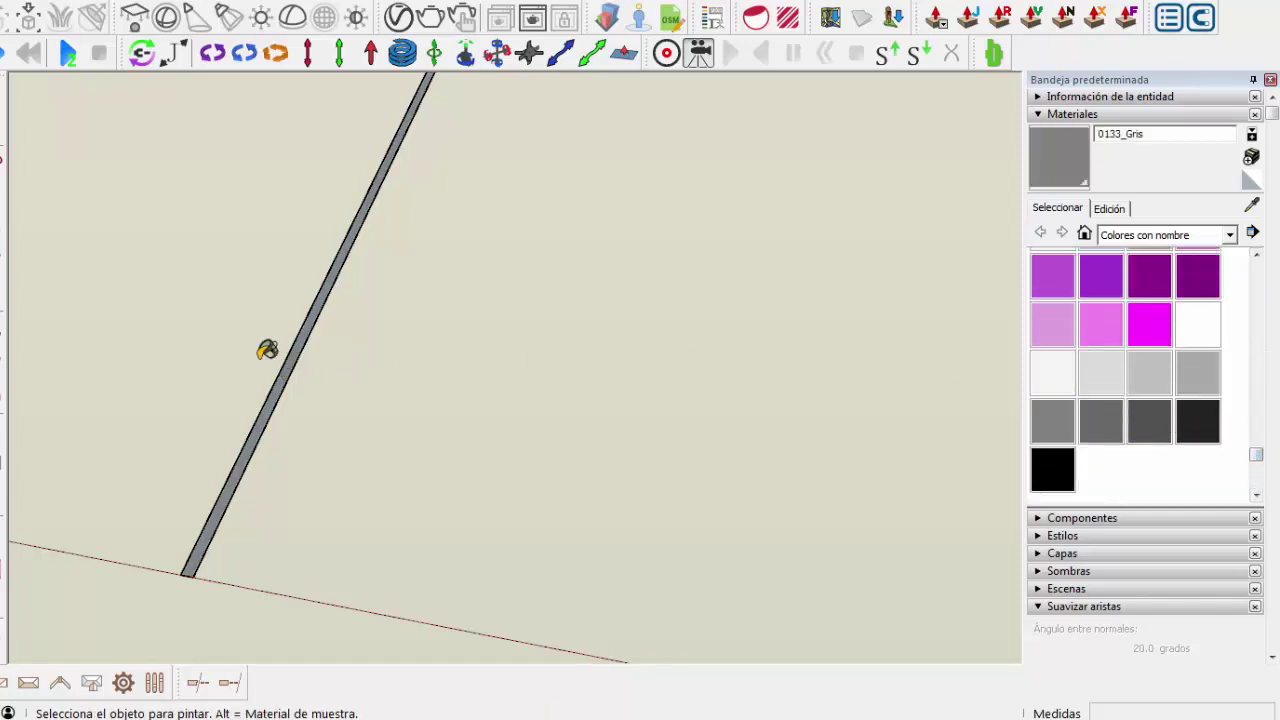
pyautogui.click(68, 53)
# - Turn the grey strip into a group
pyautogui.scroll(1, 252, 473)
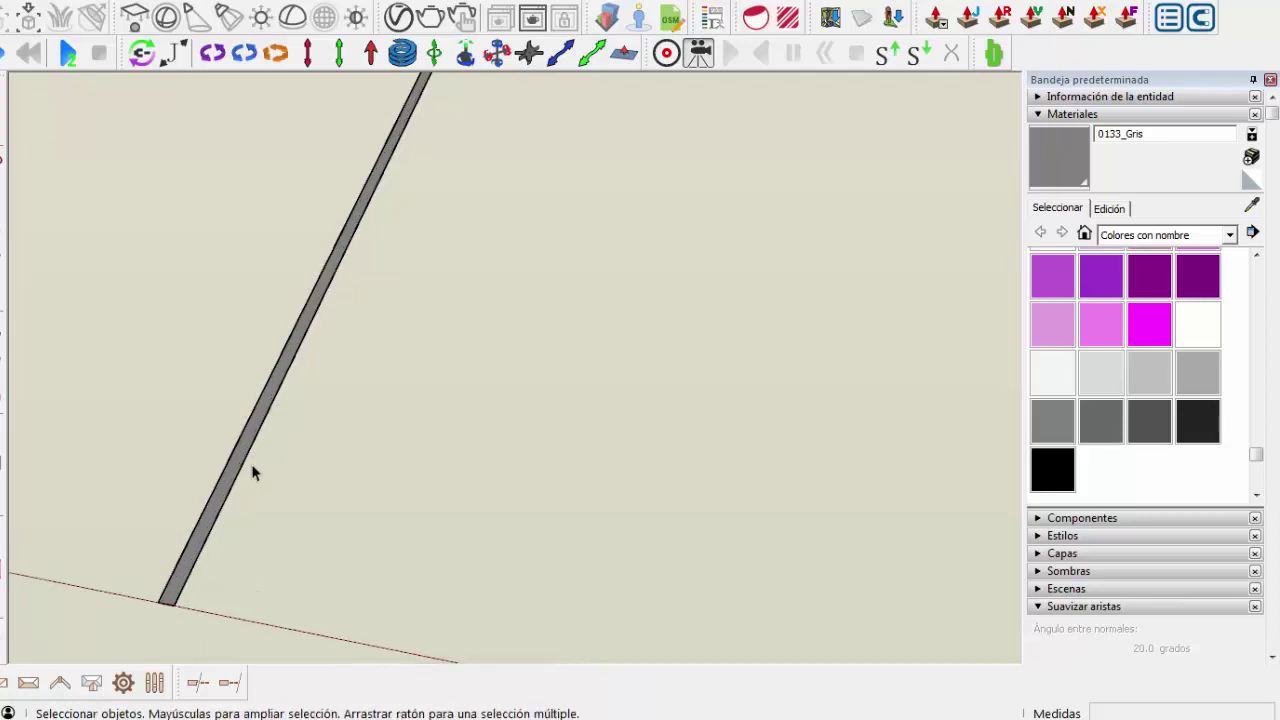
pyautogui.scroll(-1, 208, 431)
pyautogui.scroll(-1, 206, 429)
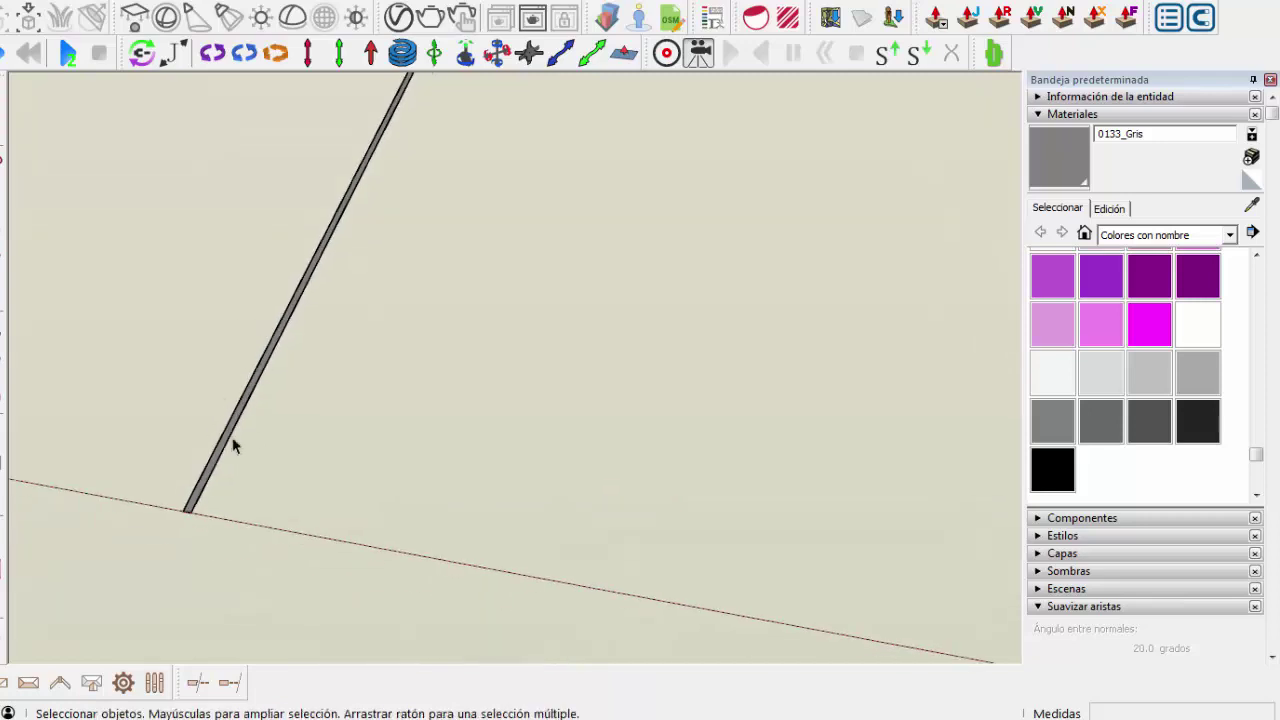
pyautogui.scroll(1, 206, 486)
pyautogui.scroll(1, 202, 489)
pyautogui.click(200, 490)
pyautogui.rightClick(200, 484)
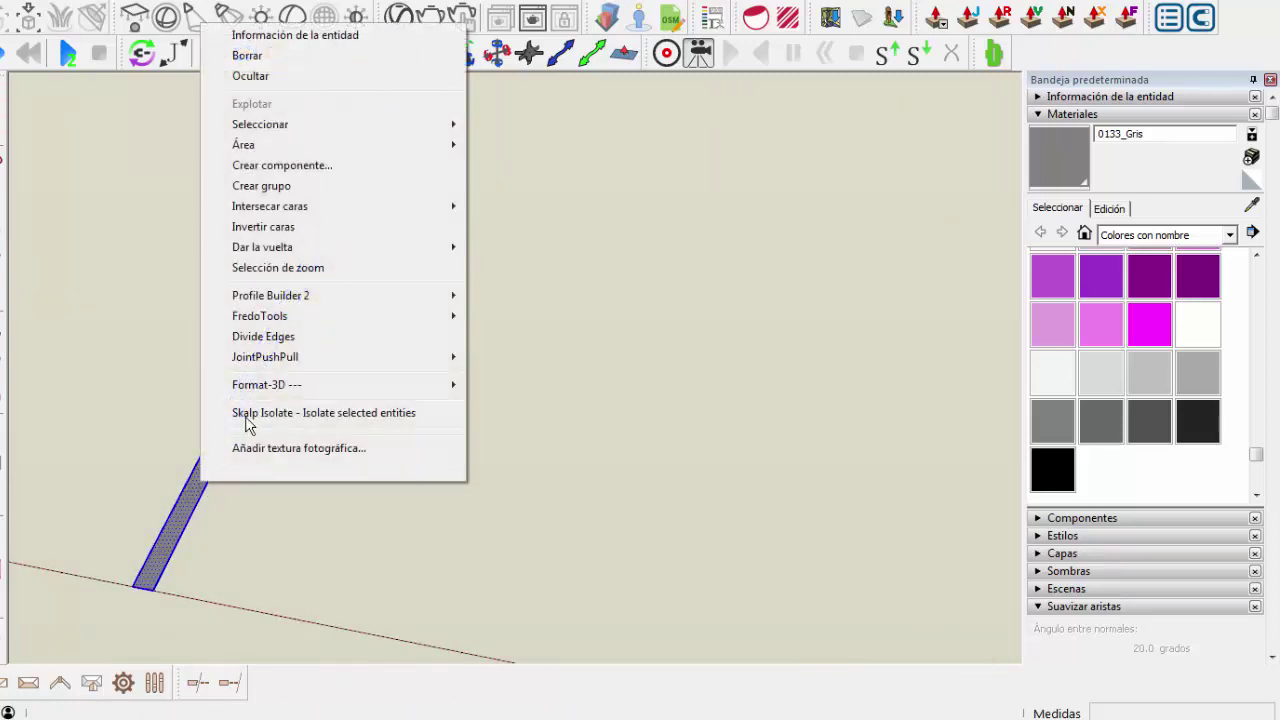
pyautogui.click(261, 186)
# - Draw a 120 mm wide face alongside the grey strip, spanning its full height
pyautogui.press('l')
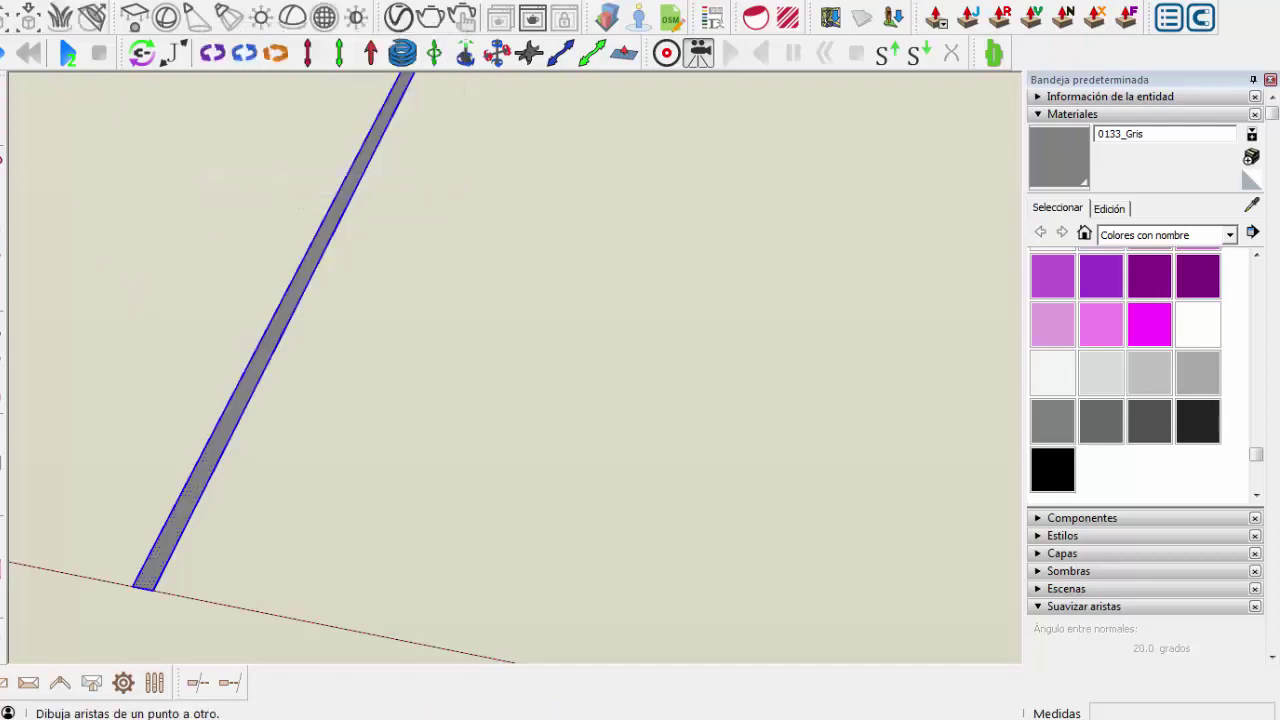
pyautogui.click(152, 590)
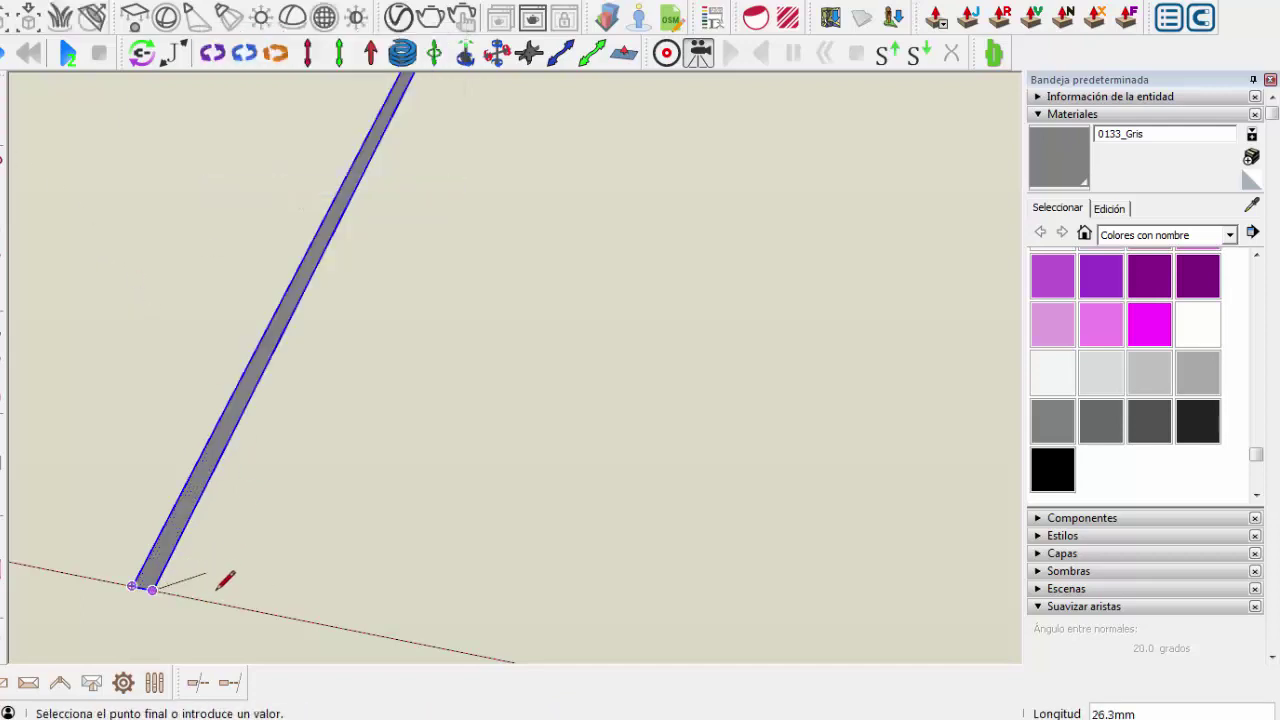
pyautogui.moveTo(218, 588); pyautogui.dragTo(155, 612, button='middle')
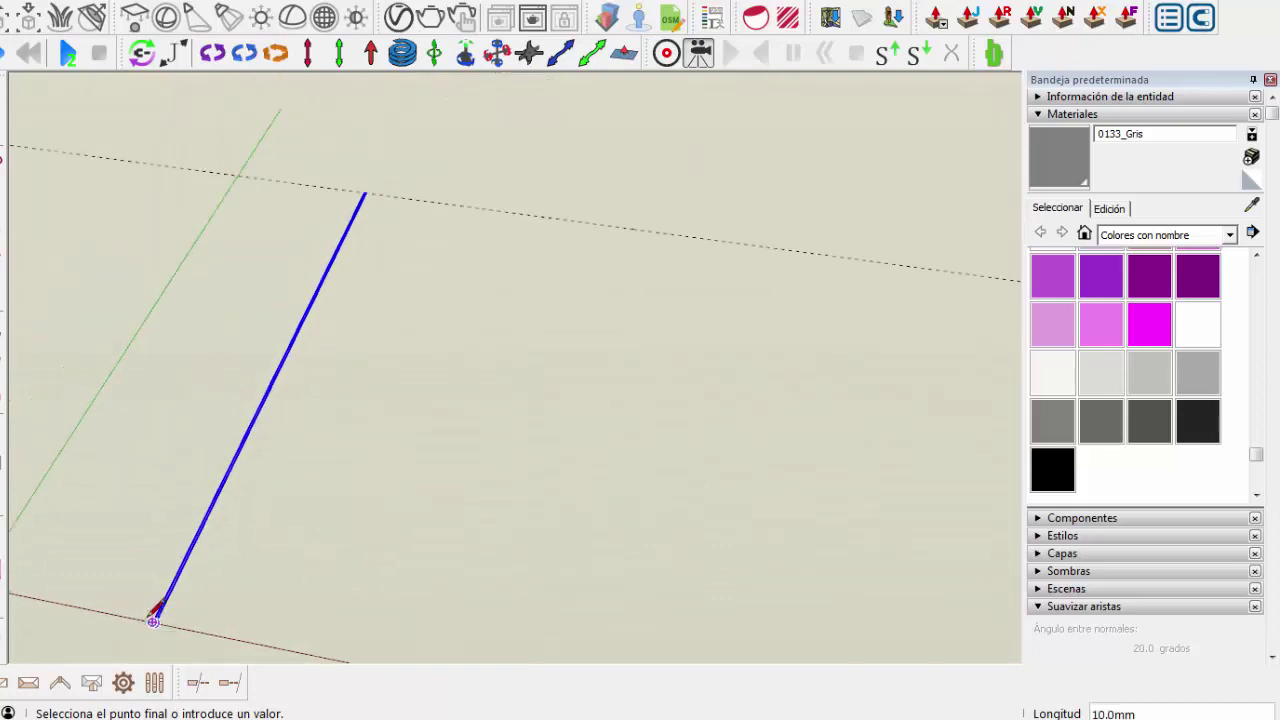
pyautogui.scroll(1, 380, 172)
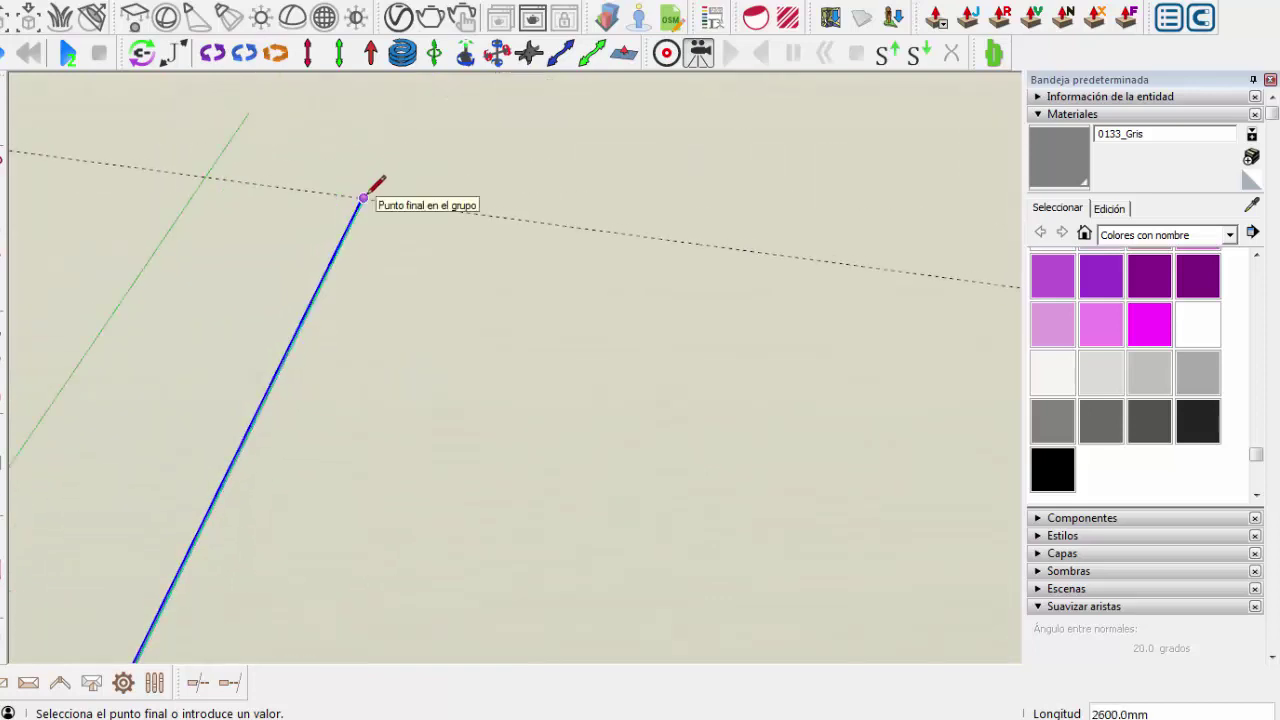
pyautogui.click(364, 197)
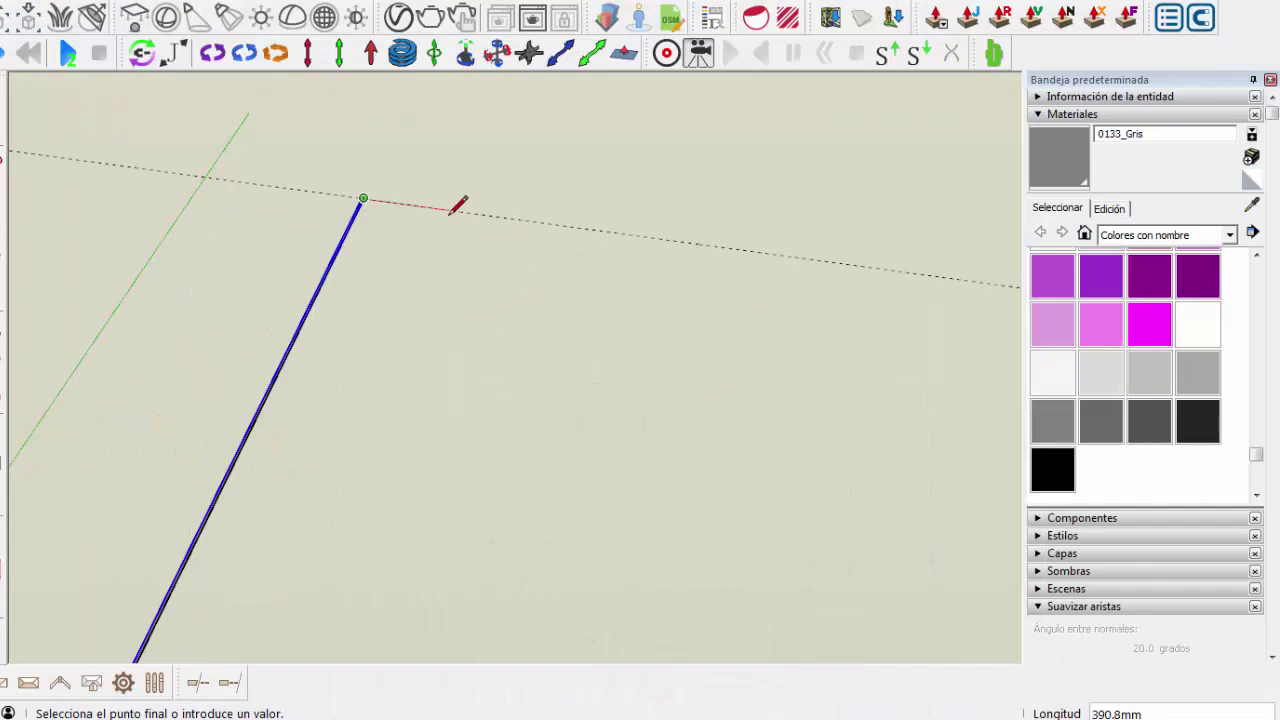
pyautogui.write('120')
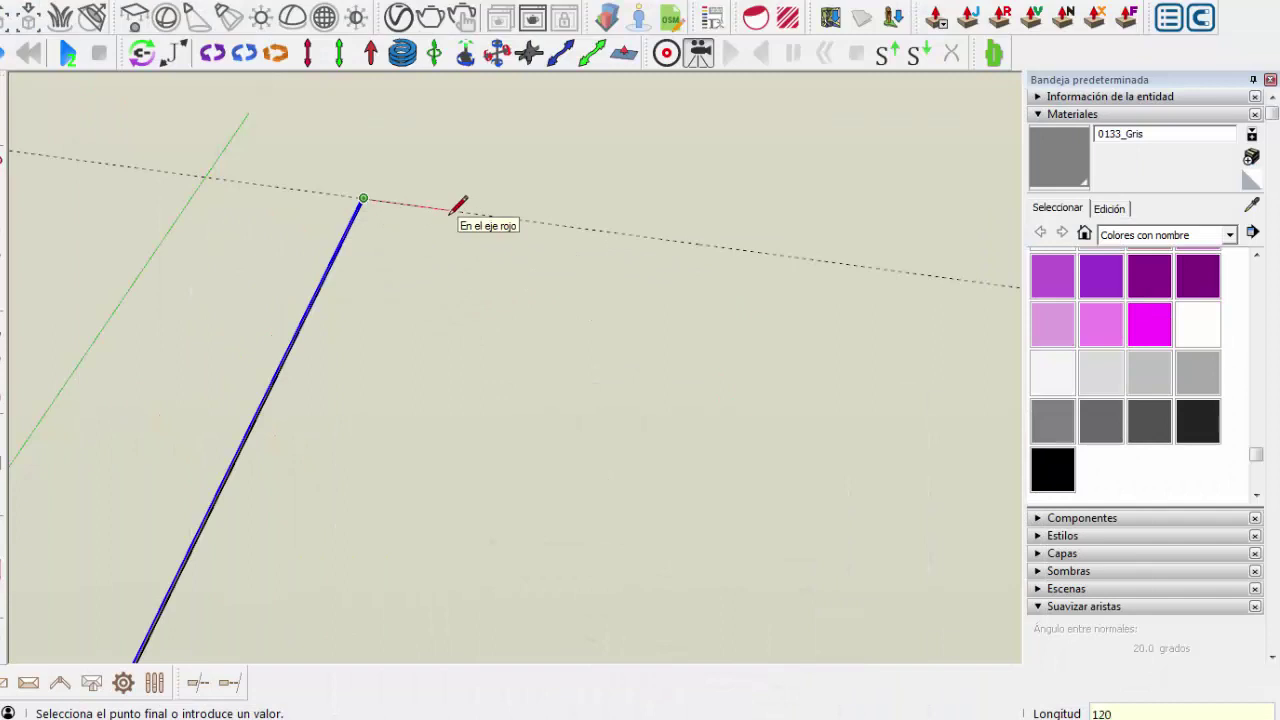
pyautogui.press('Return')
pyautogui.scroll(-3, 440, 180)
pyautogui.scroll(2, 306, 480)
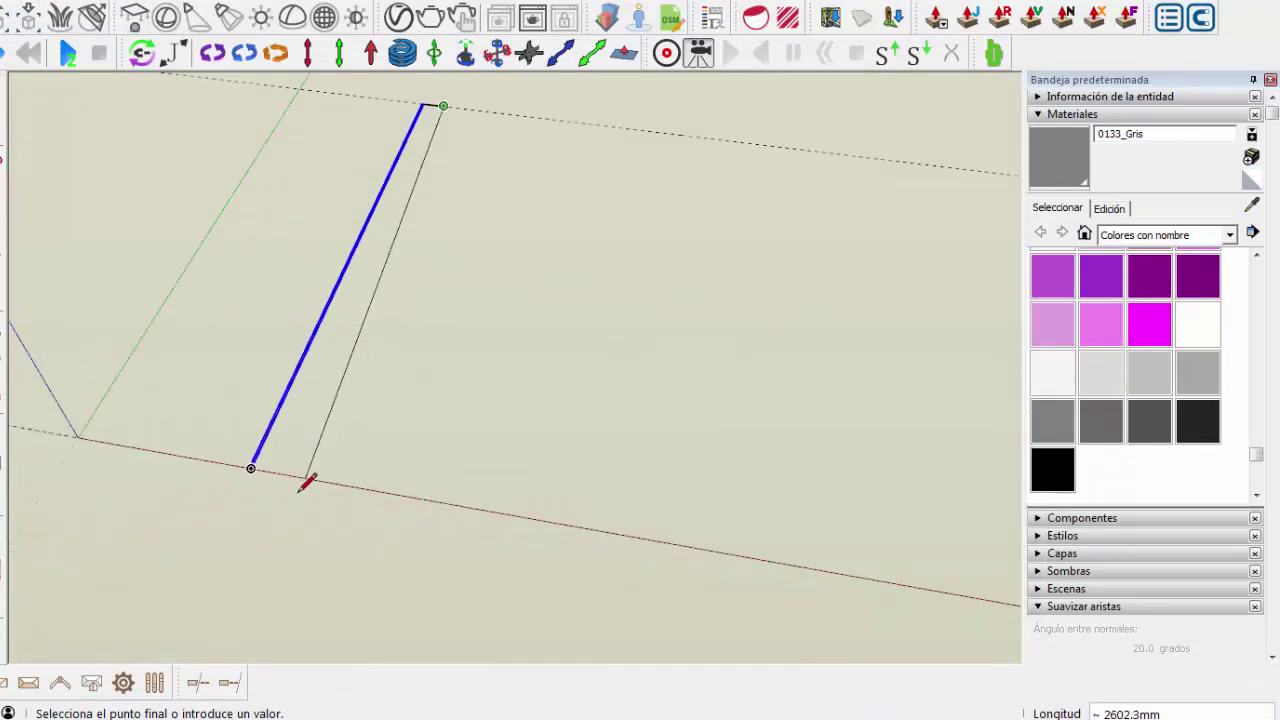
pyautogui.scroll(1, 285, 460)
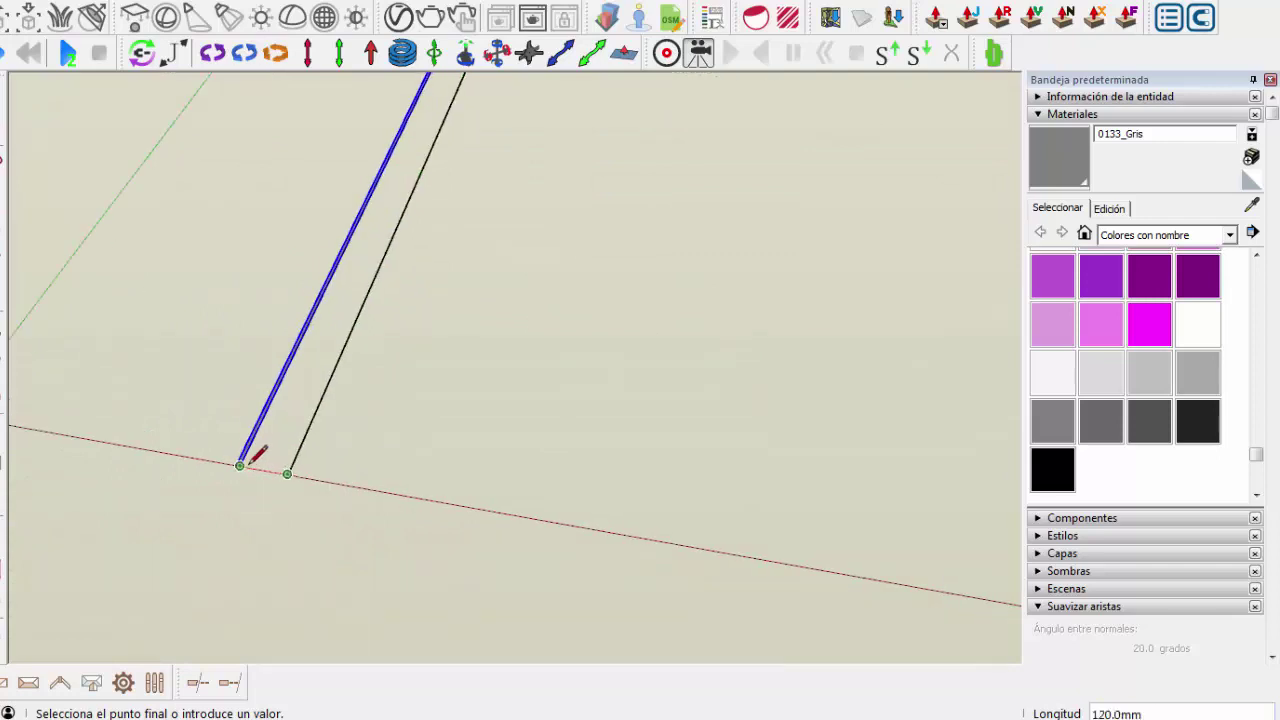
pyautogui.click(253, 460)
# - Paint the 120 mm face with the yellow cork board material from Madera
pyautogui.click(68, 53)
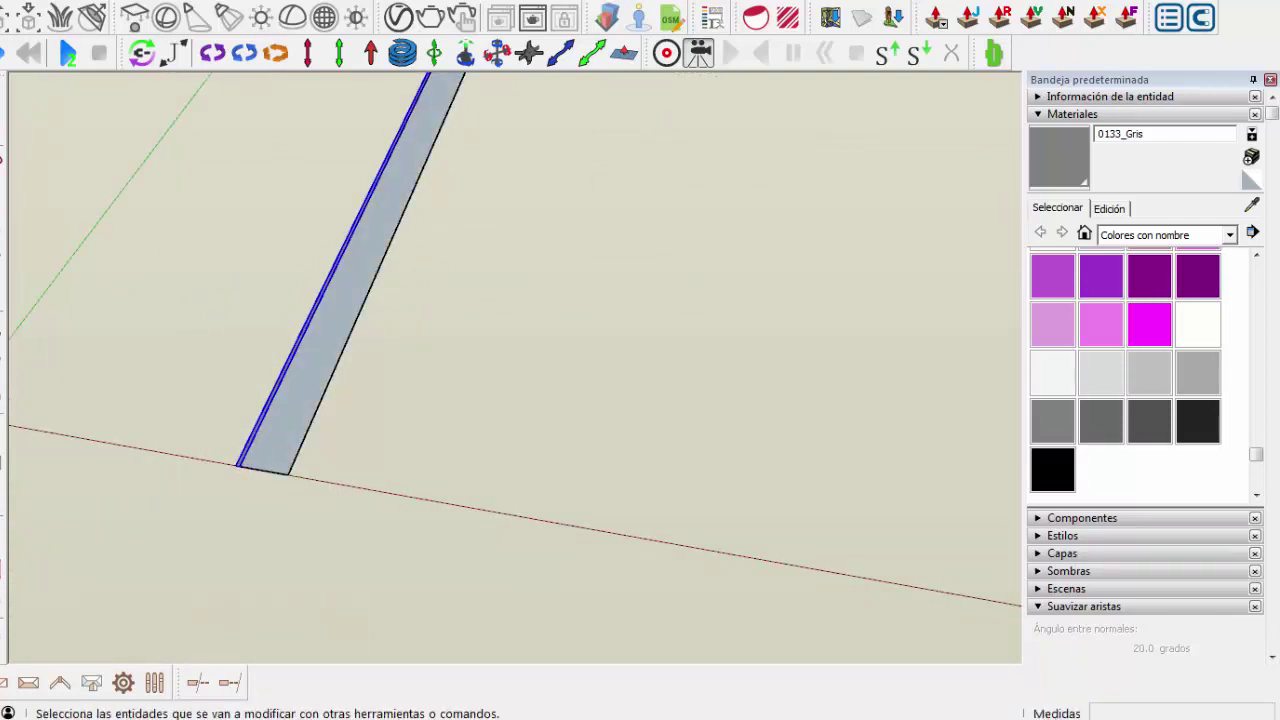
pyautogui.click(1132, 240)
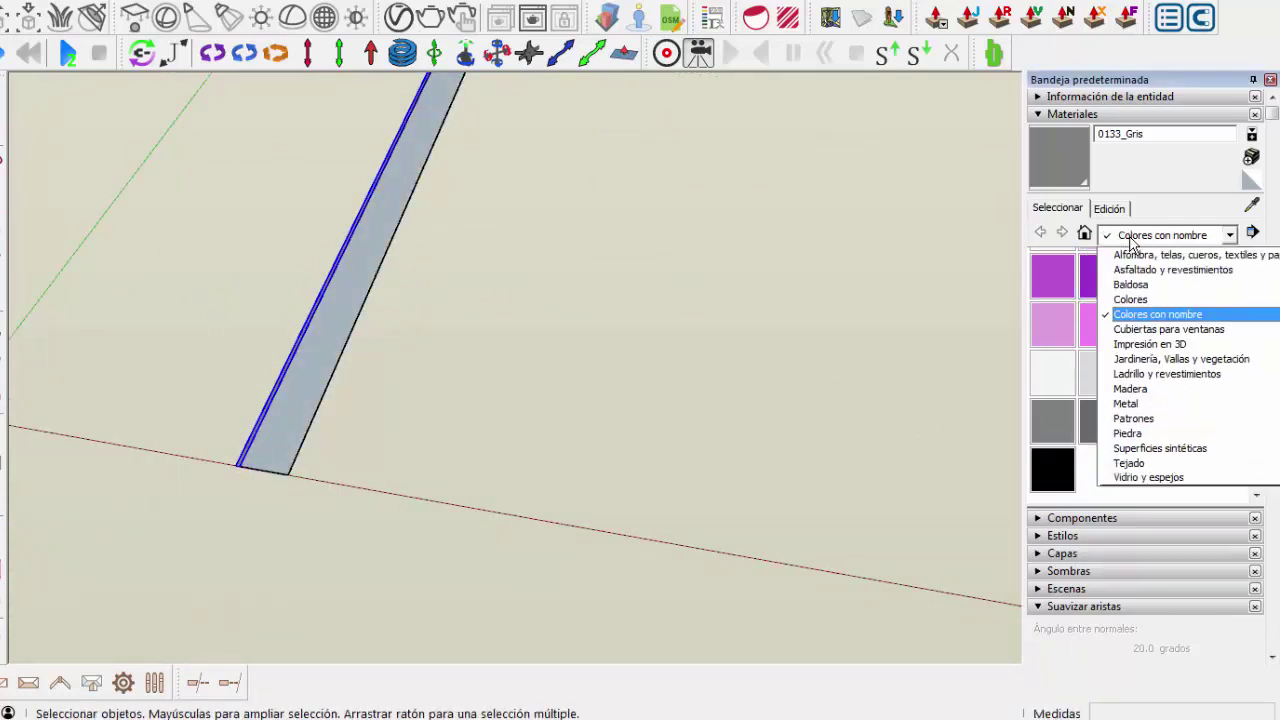
pyautogui.click(1135, 388)
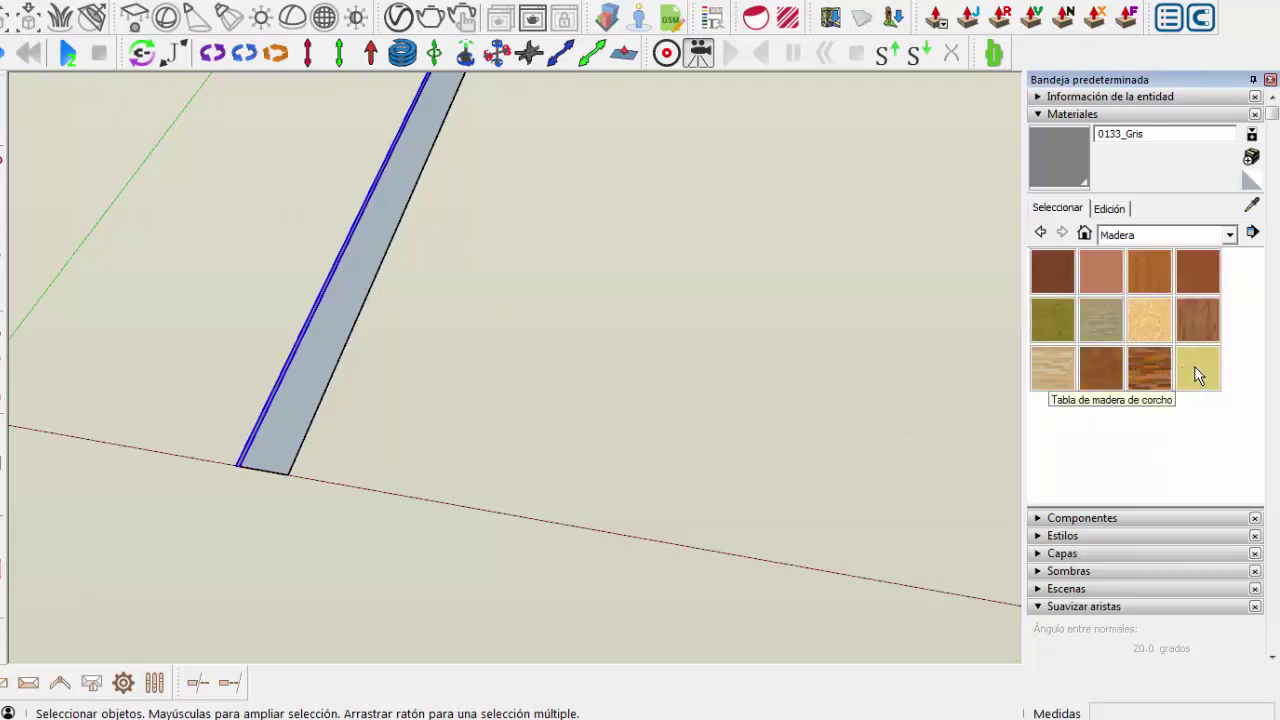
pyautogui.click(1198, 372)
pyautogui.click(299, 382)
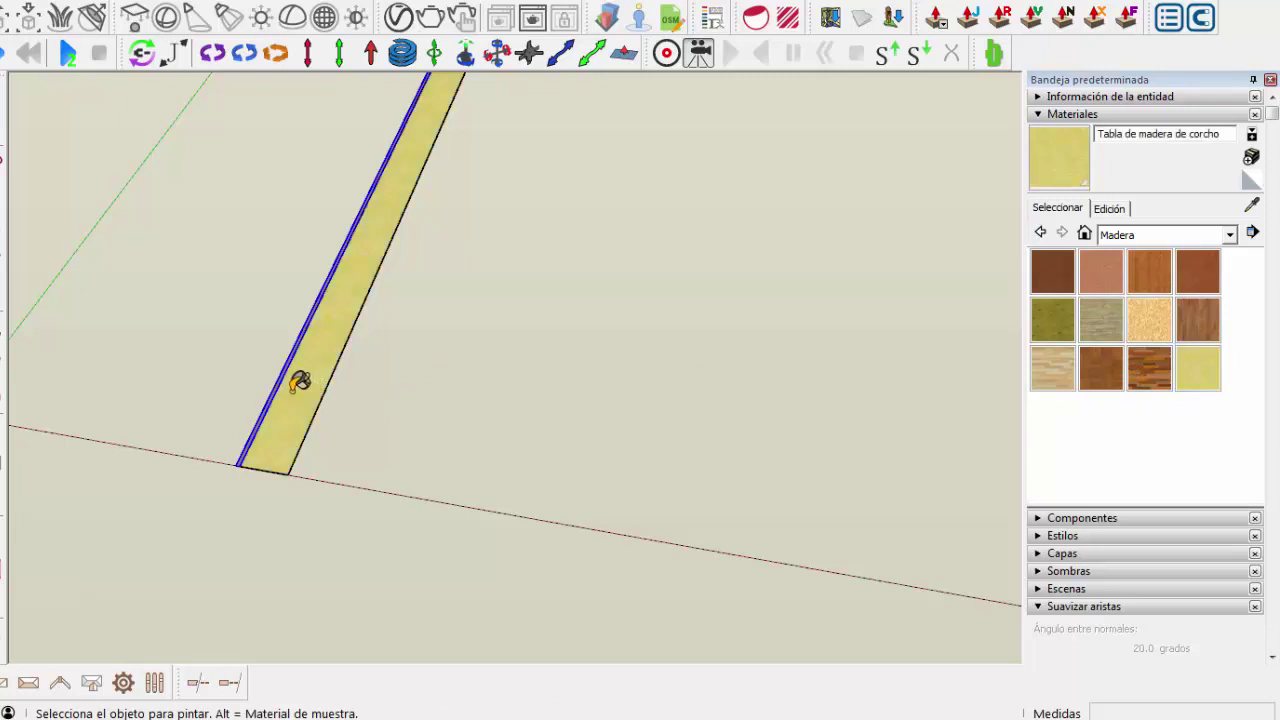
pyautogui.click(68, 53)
# - Group the cork strip and bring up the brick and mortar calculation workbook
pyautogui.scroll(2, 270, 477)
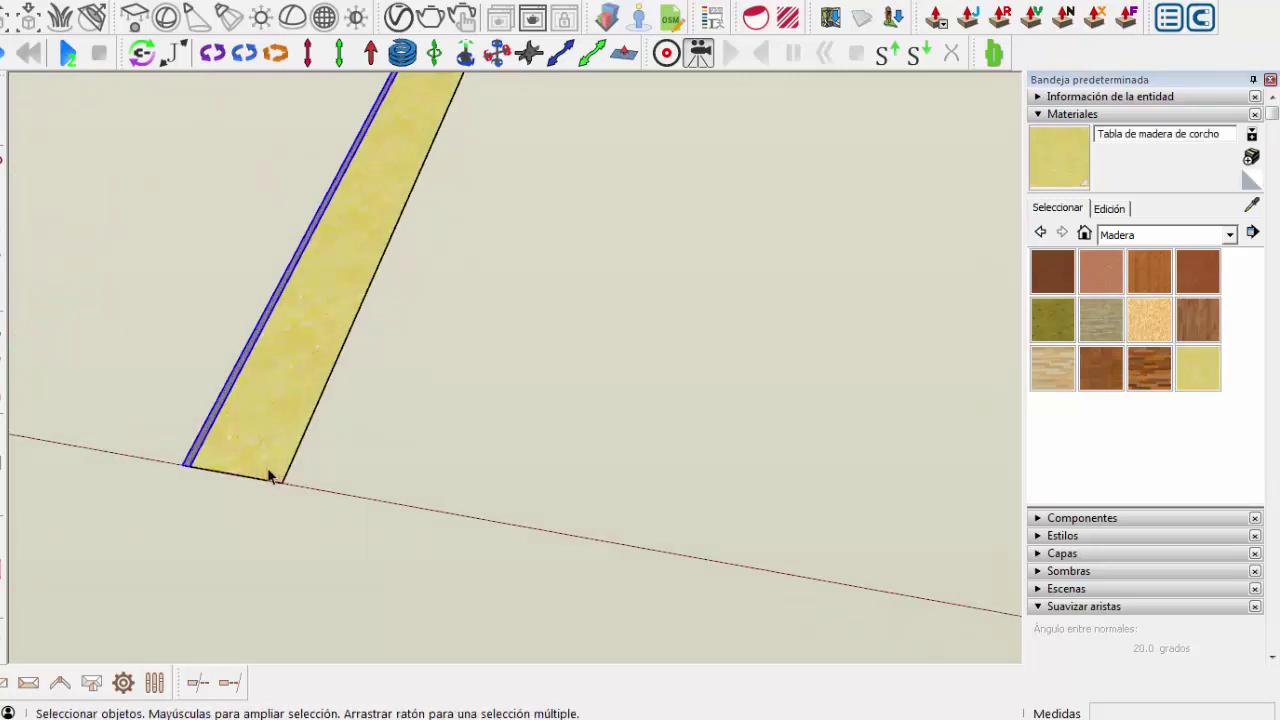
pyautogui.rightClick(259, 449)
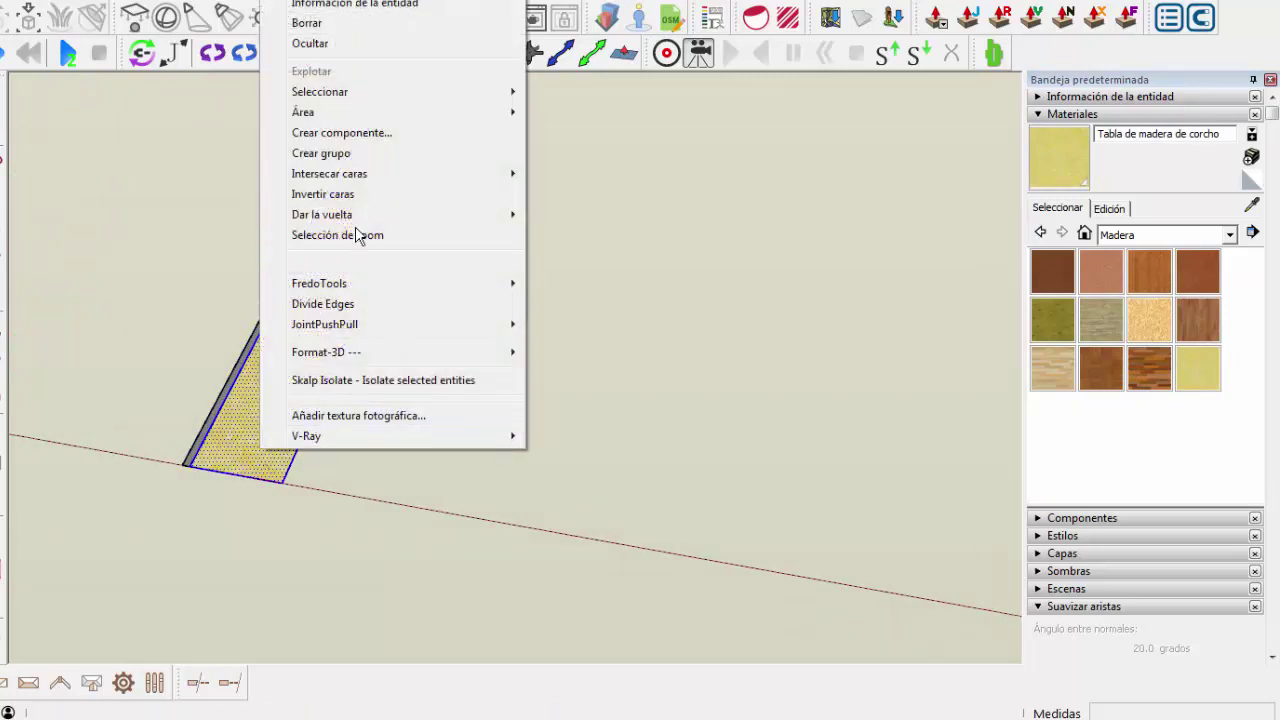
pyautogui.click(321, 156)
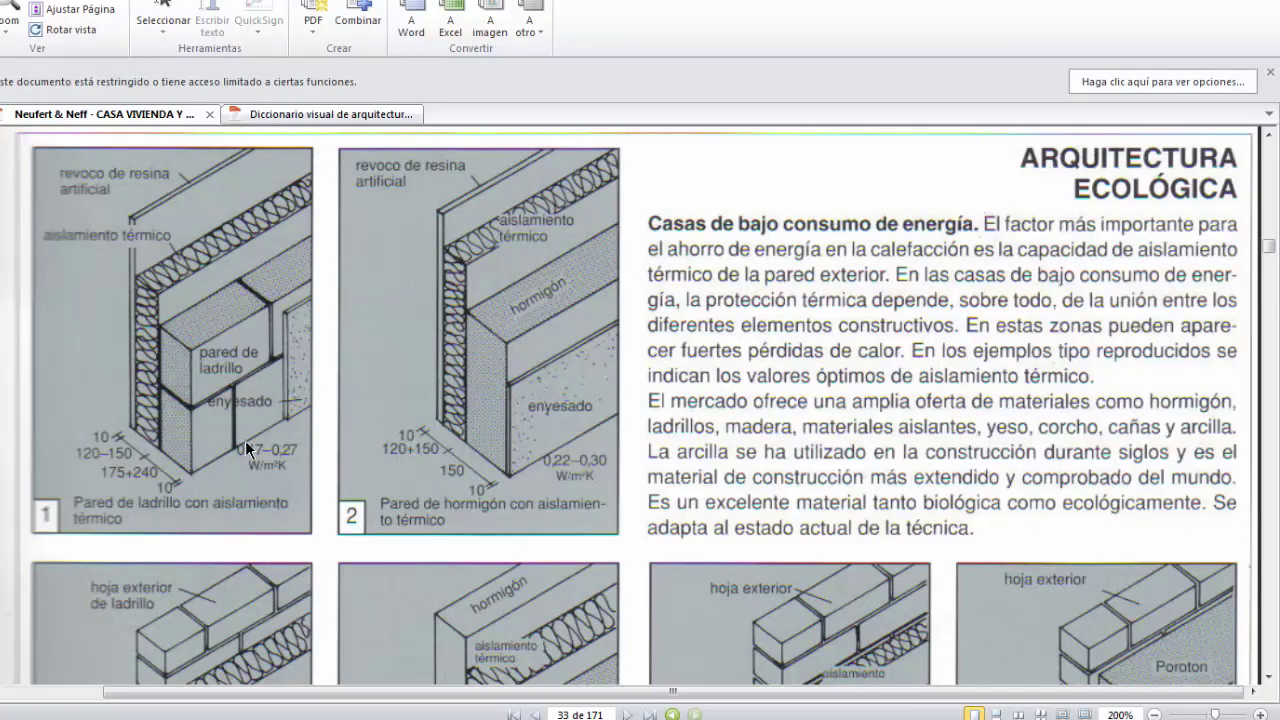
pyautogui.press('super')
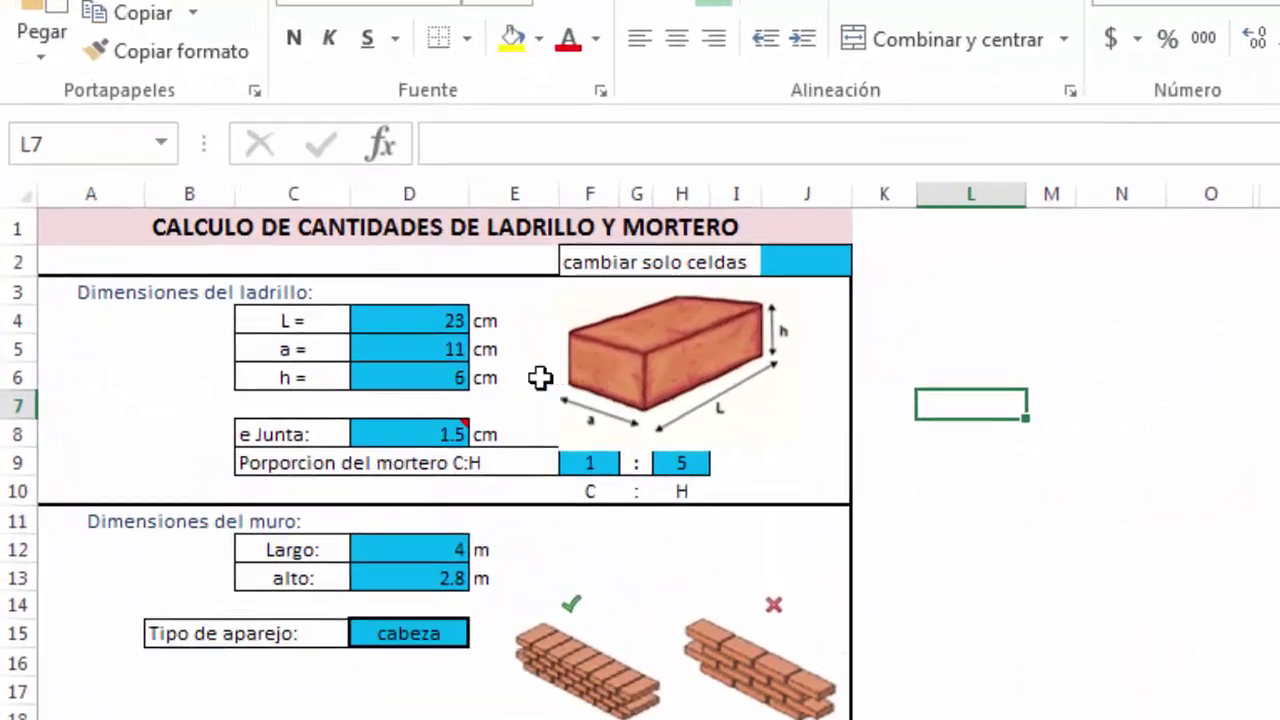
pyautogui.click(429, 320)
pyautogui.click(423, 349)
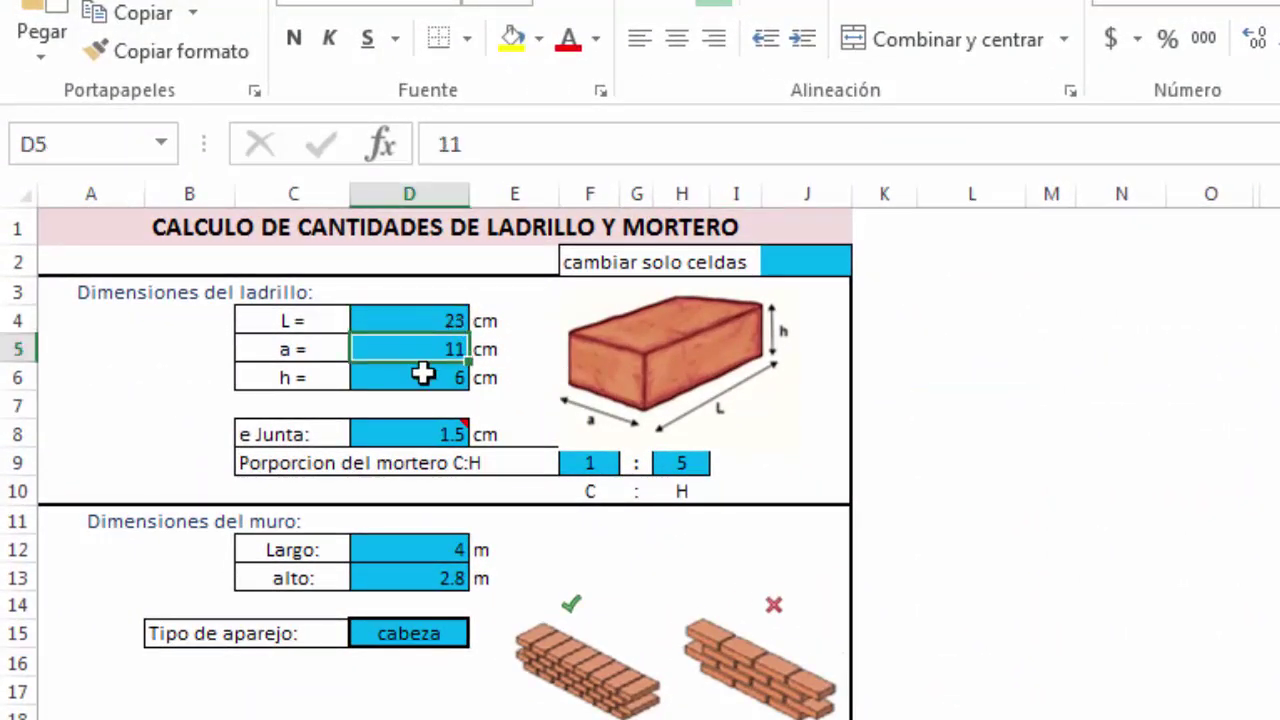
pyautogui.click(419, 380)
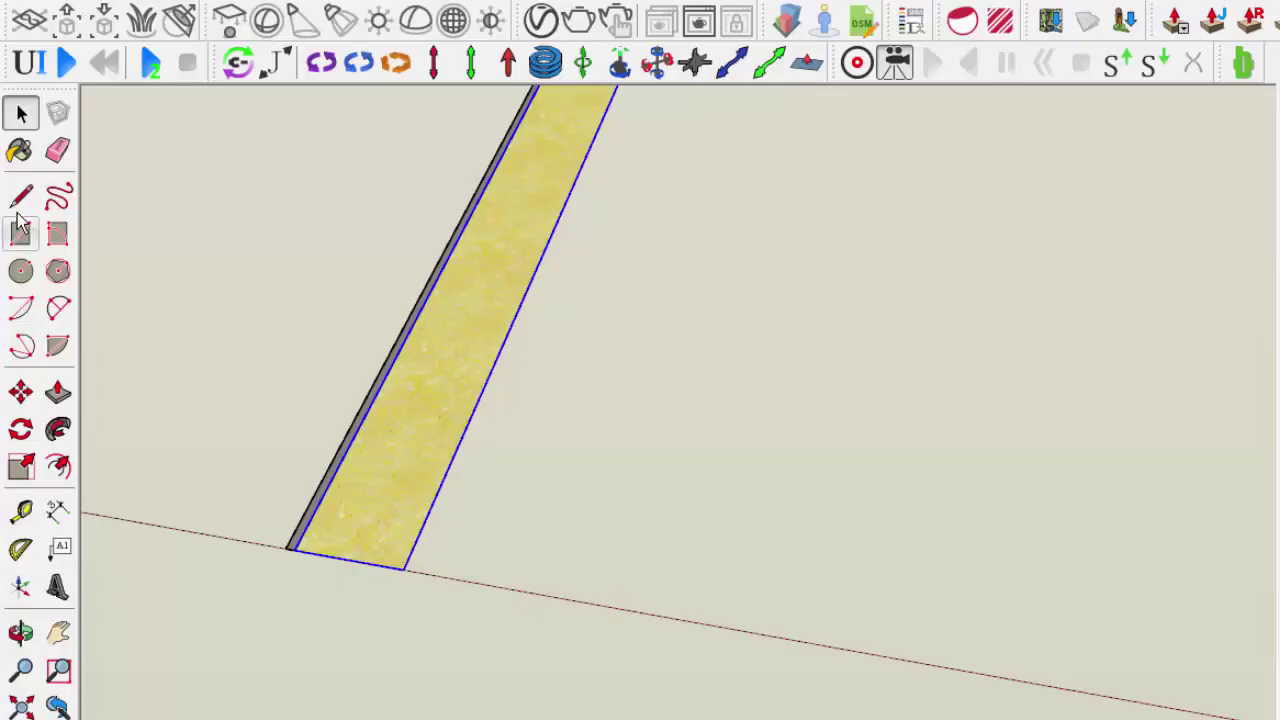
# - Draw a 230 mm wide face beside the cork strip
pyautogui.click(21, 196)
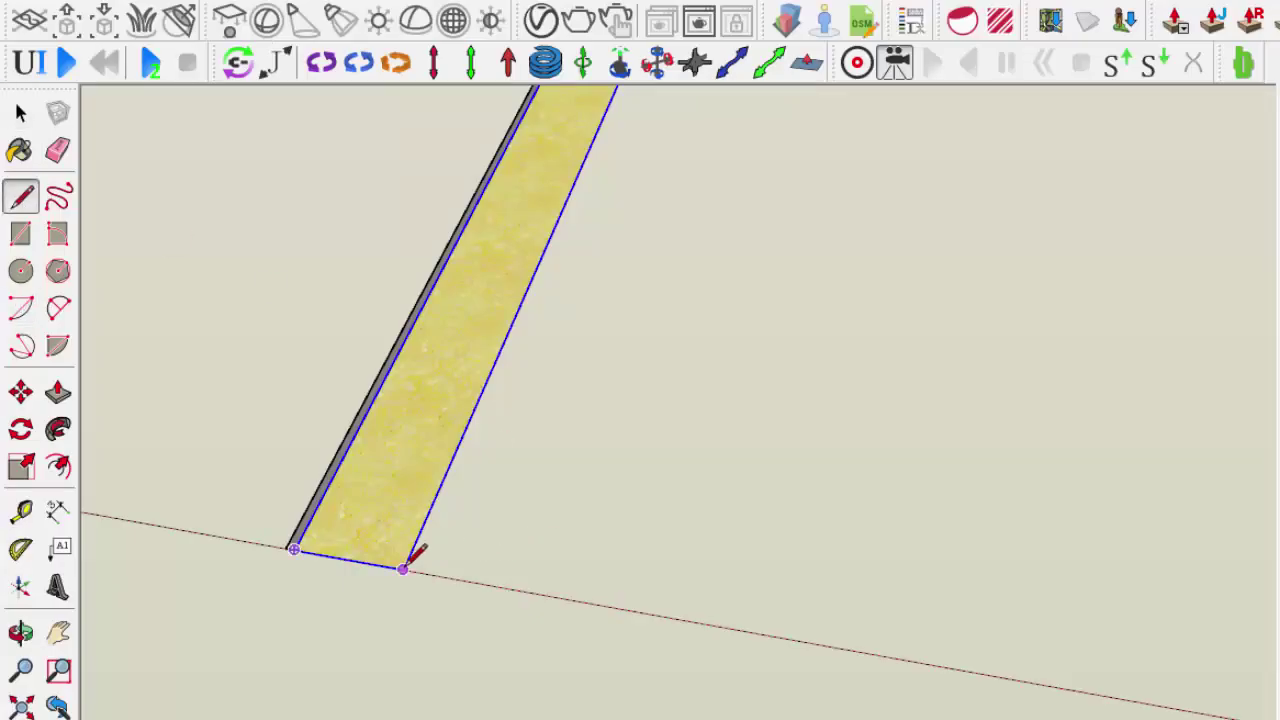
pyautogui.scroll(-3, 404, 568)
pyautogui.scroll(-2, 415, 520)
pyautogui.scroll(-2, 410, 540)
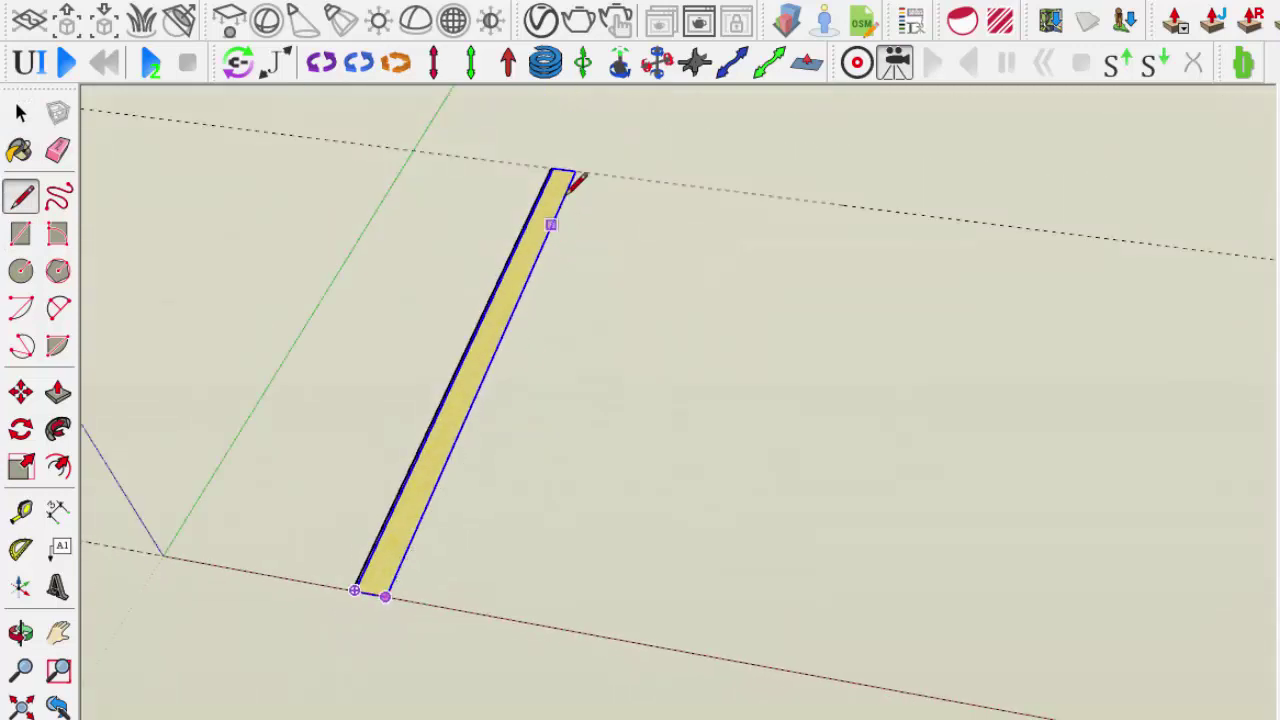
pyautogui.click(575, 171)
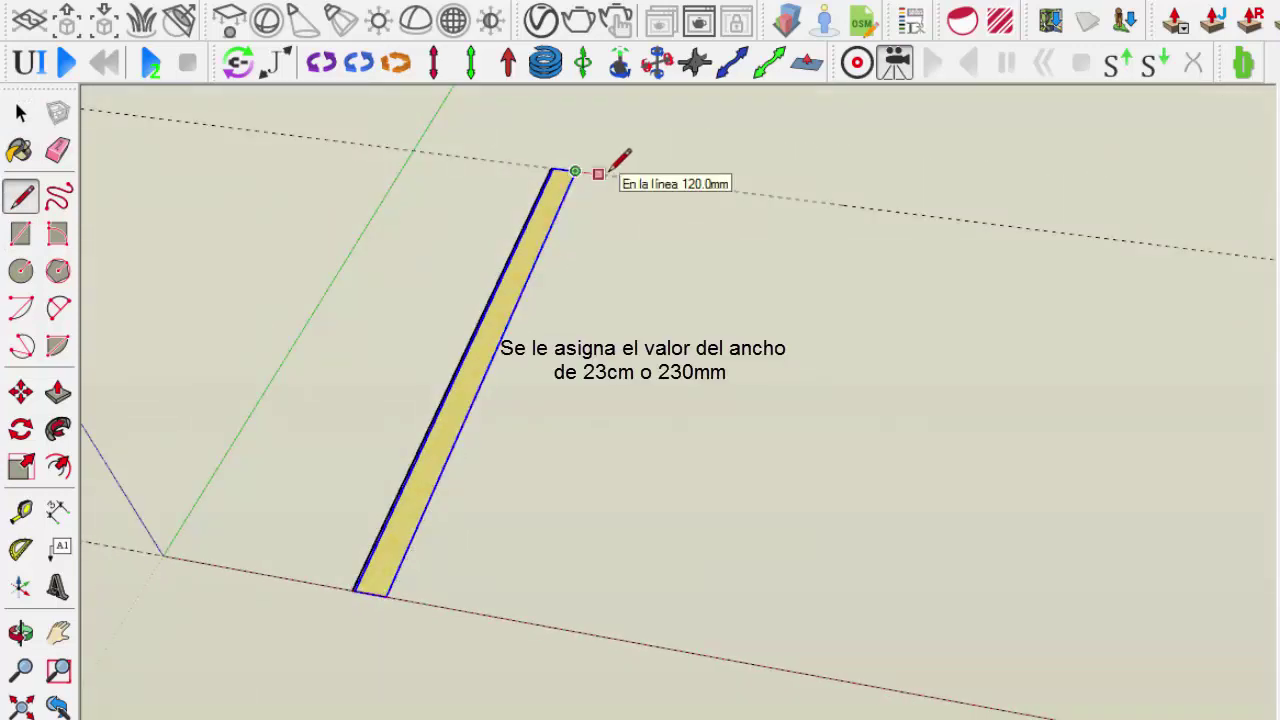
pyautogui.write('230')
pyautogui.press('Return')
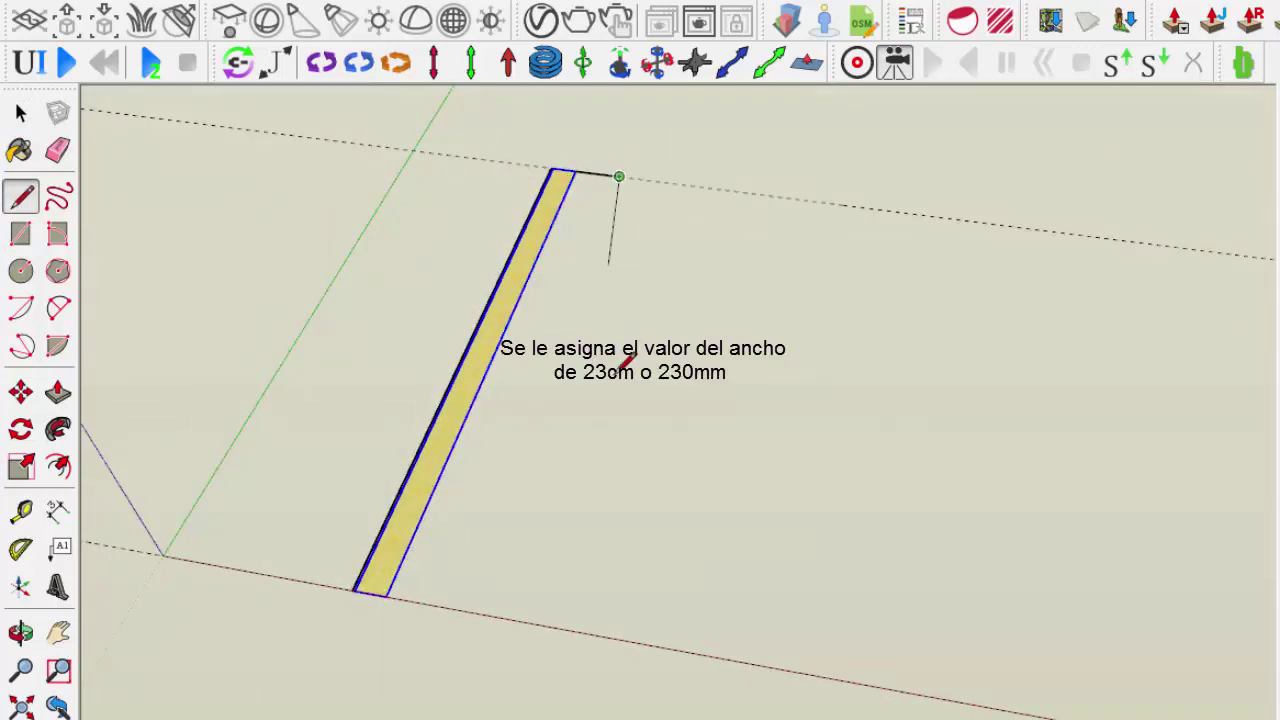
pyautogui.click(447, 607)
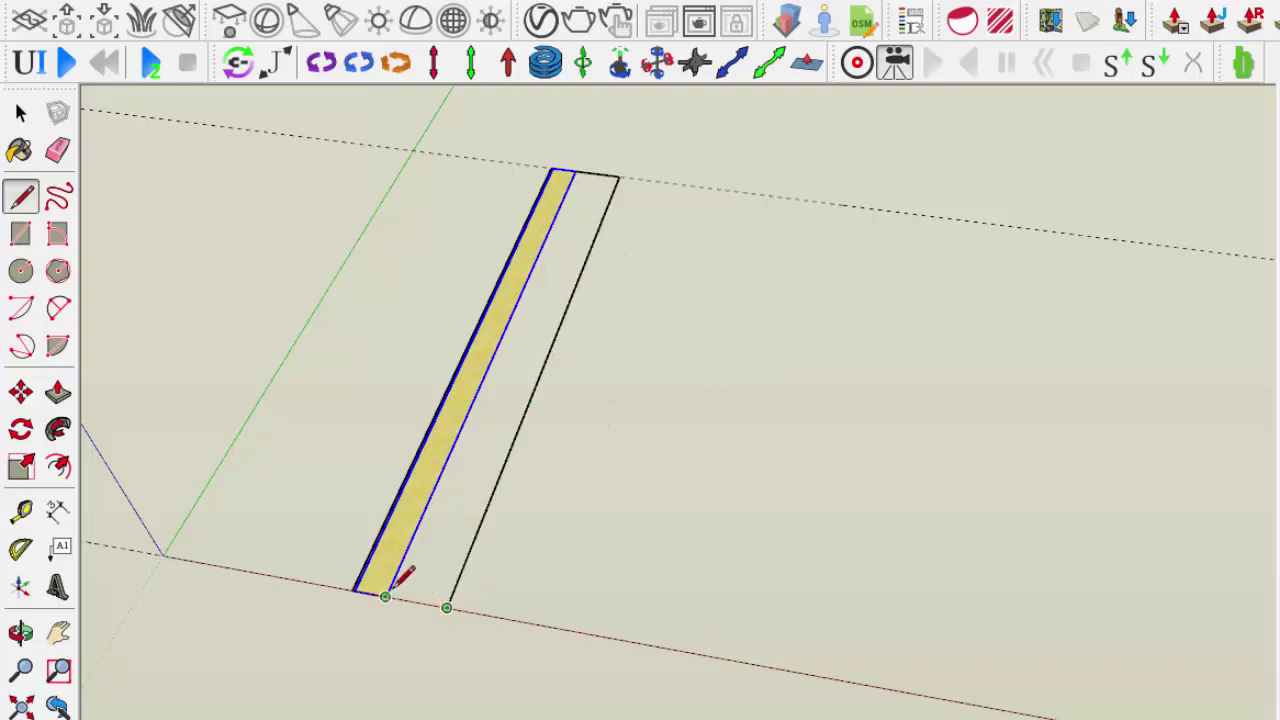
pyautogui.click(389, 595)
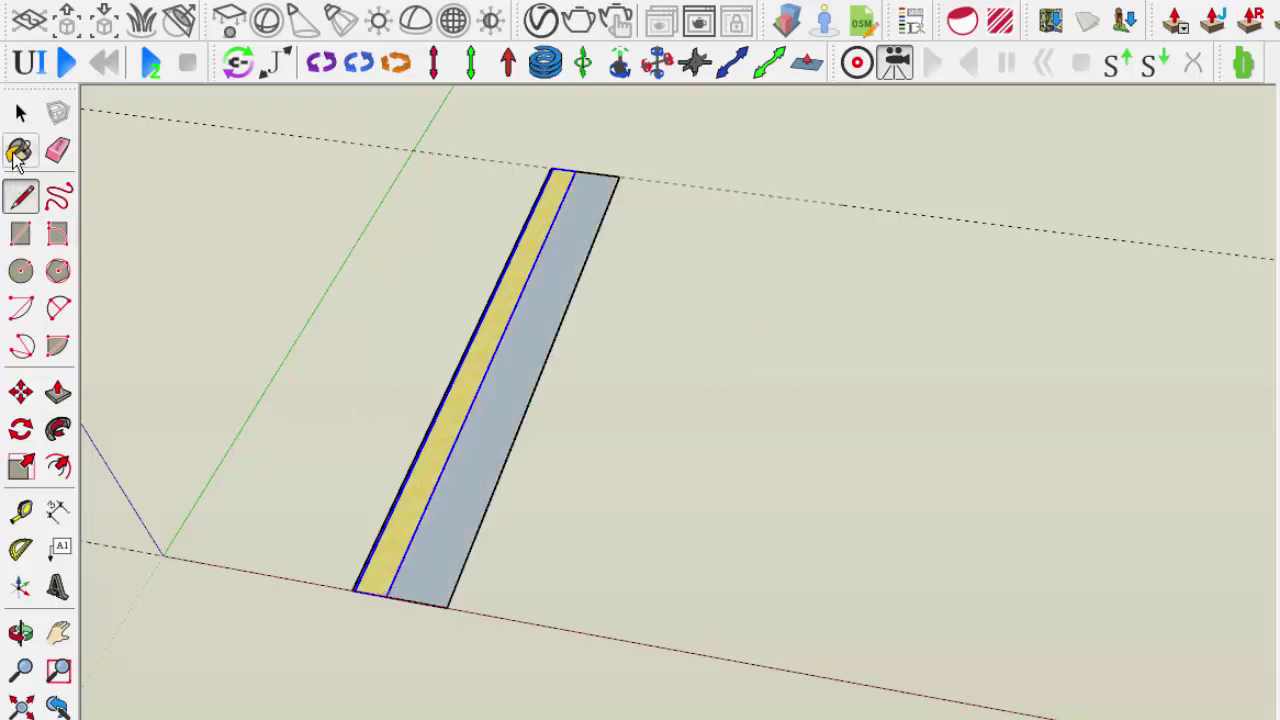
# - Paint the new face with Ladrillo áspero oscuro from Ladrillo y revestimientos
pyautogui.click(21, 113)
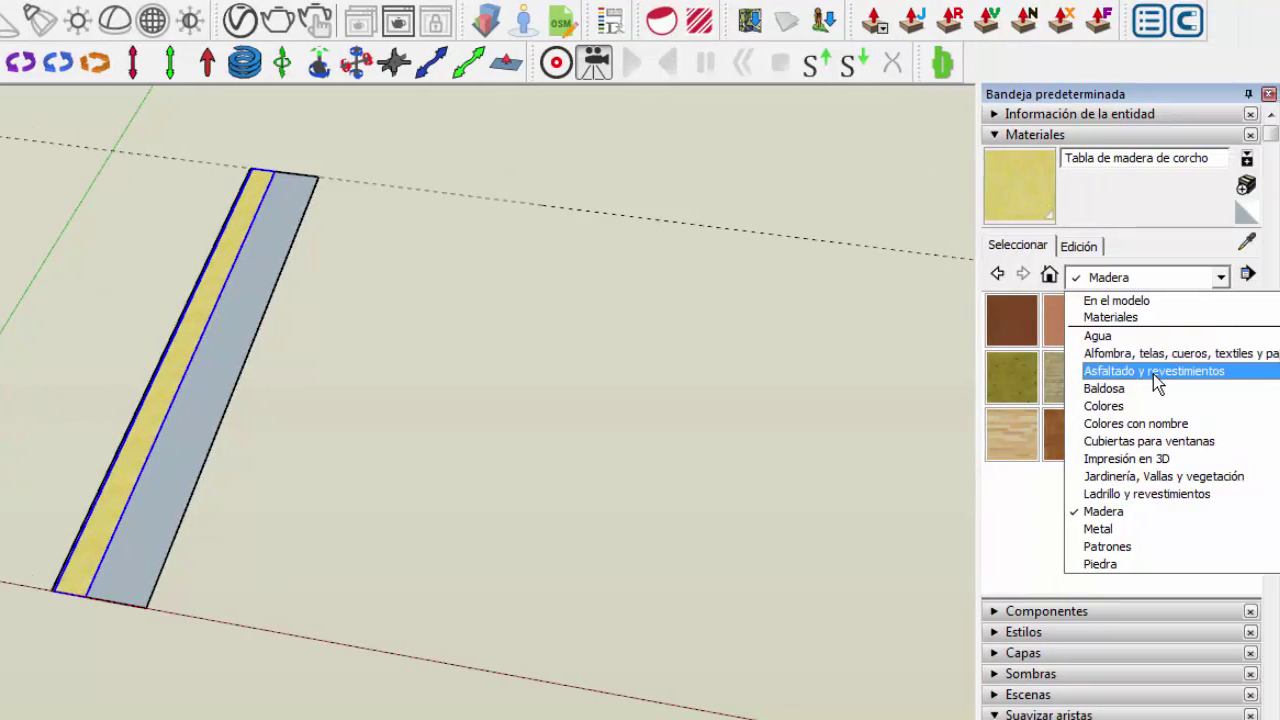
pyautogui.click(1143, 492)
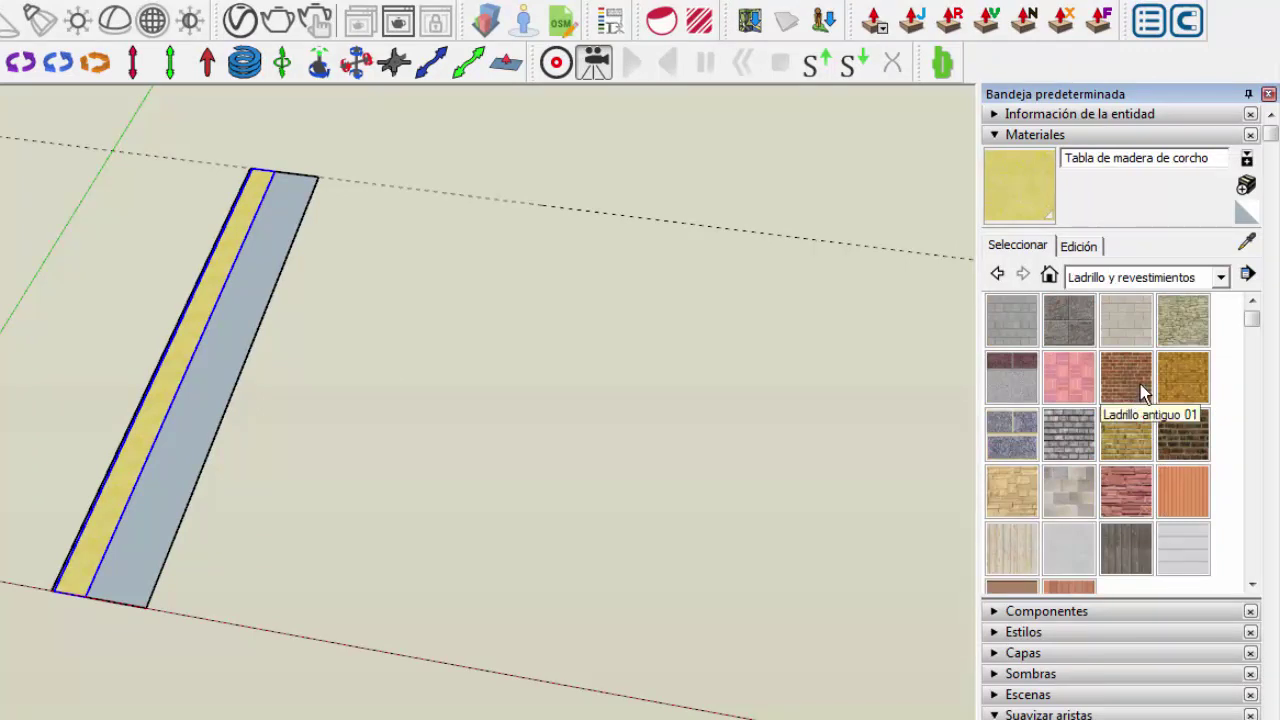
pyautogui.click(1180, 447)
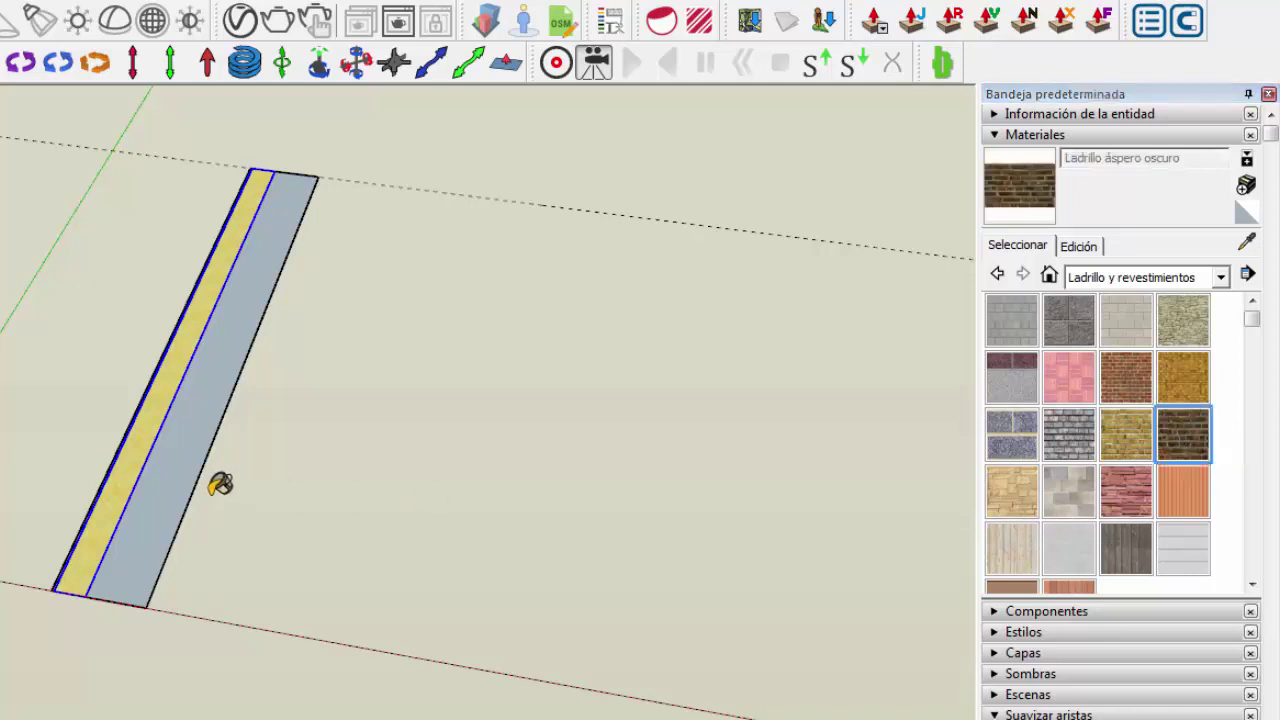
pyautogui.click(190, 447)
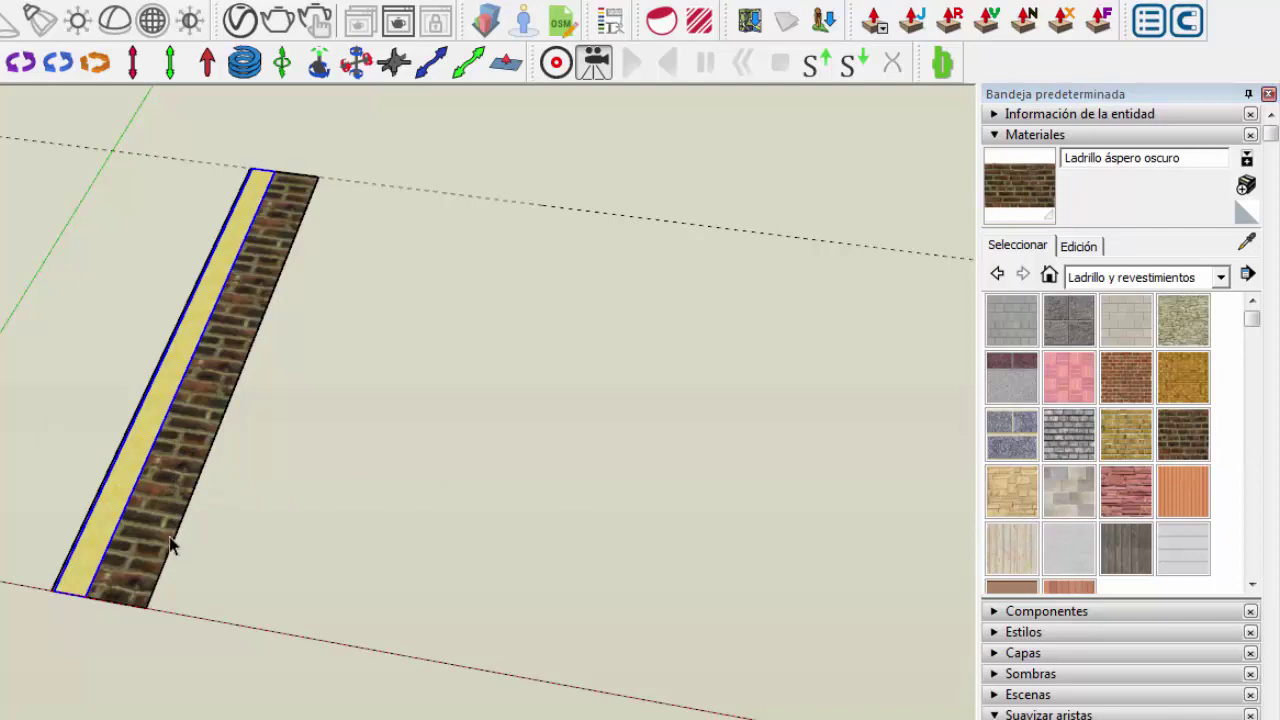
# - Turn the brick face into a group and deselect it
pyautogui.moveTo(170, 547)
pyautogui.mouseDown(button='middle')
pyautogui.moveTo(155, 533)
pyautogui.moveTo(113, 541)
pyautogui.mouseUp(button='middle')
pyautogui.click(117, 539)
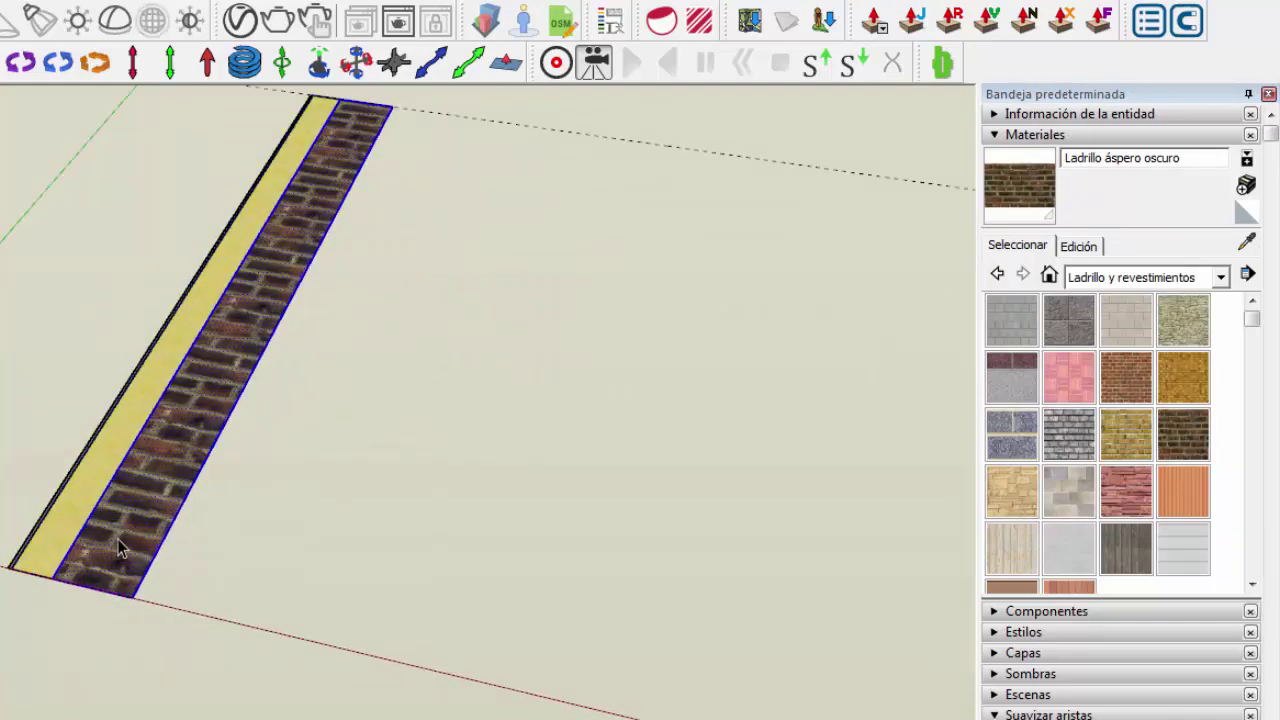
pyautogui.rightClick(127, 537)
pyautogui.click(255, 188)
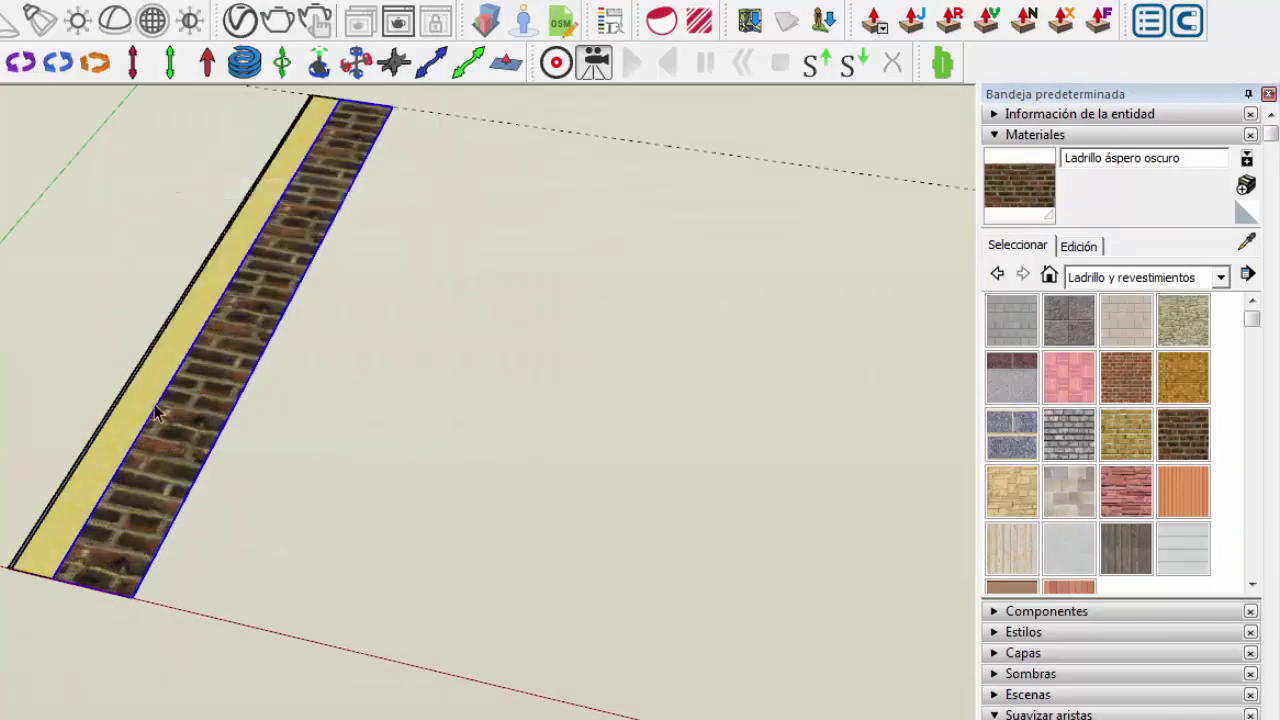
pyautogui.click(280, 395)
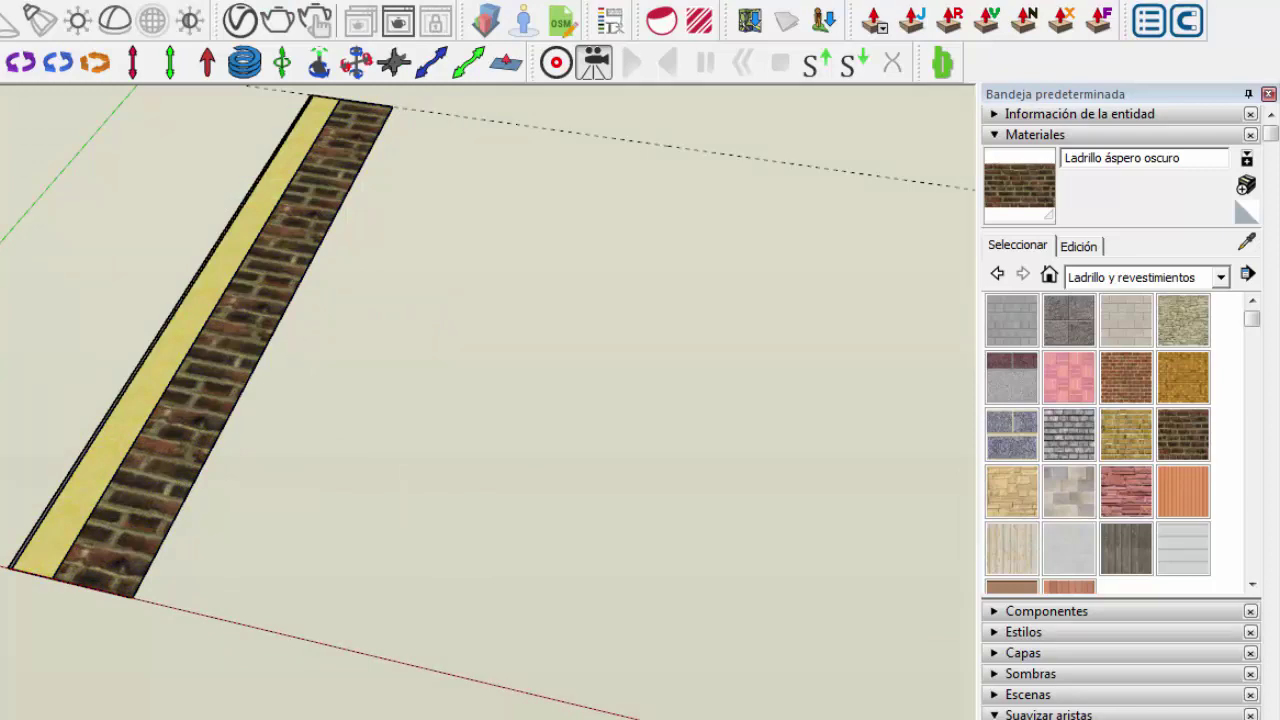
# - Cancel the stray line and put the brick wall group on the ladrillo layer
pyautogui.click(251, 517)
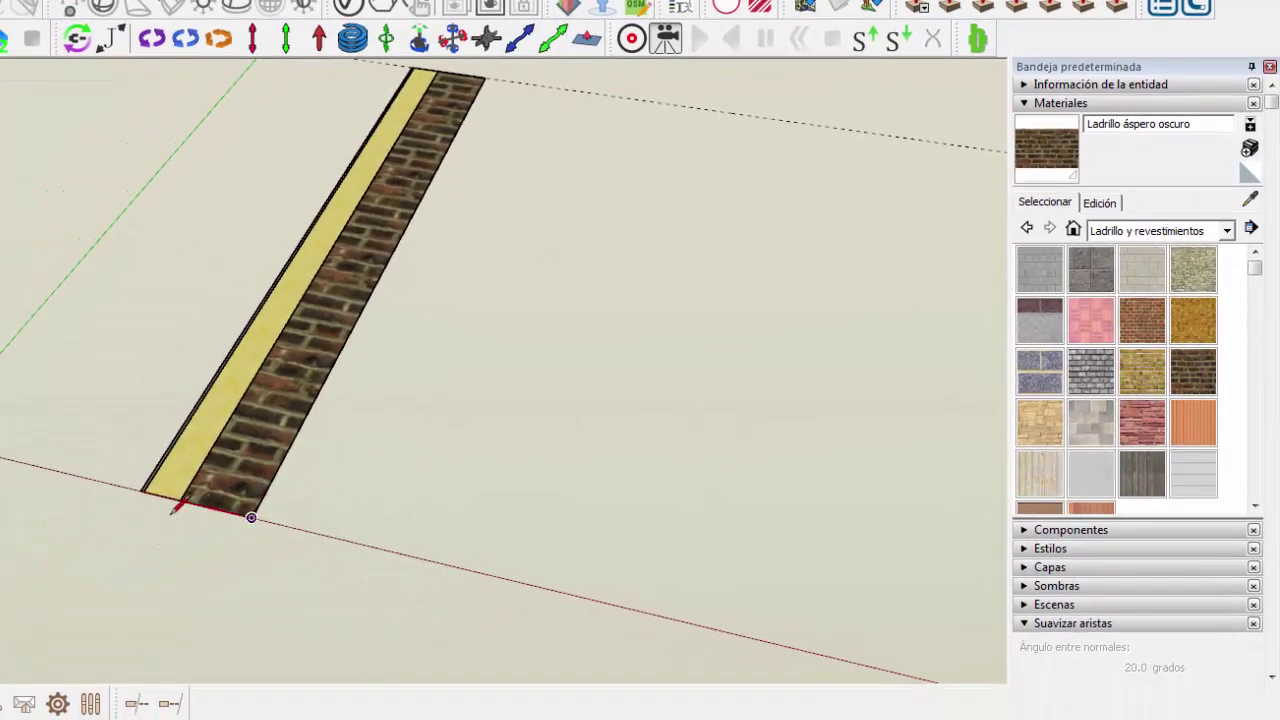
pyautogui.scroll(-2, 172, 510)
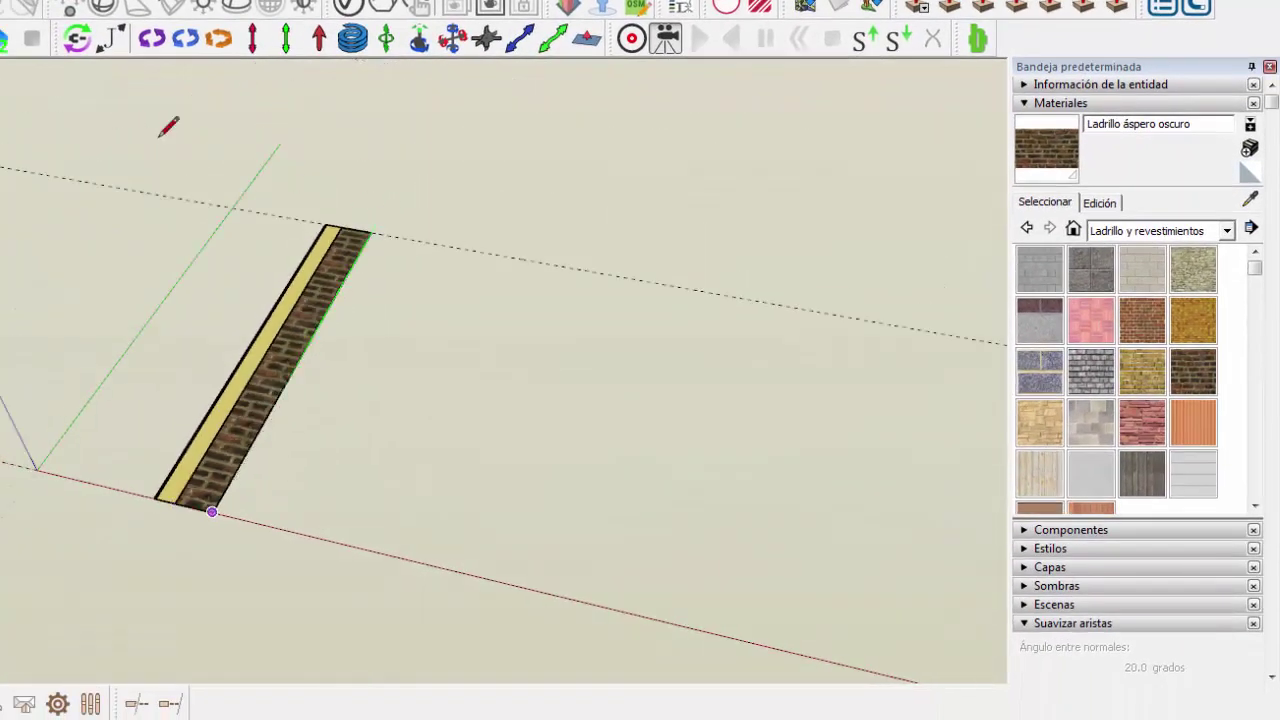
pyautogui.press('space')
pyautogui.click(1022, 104)
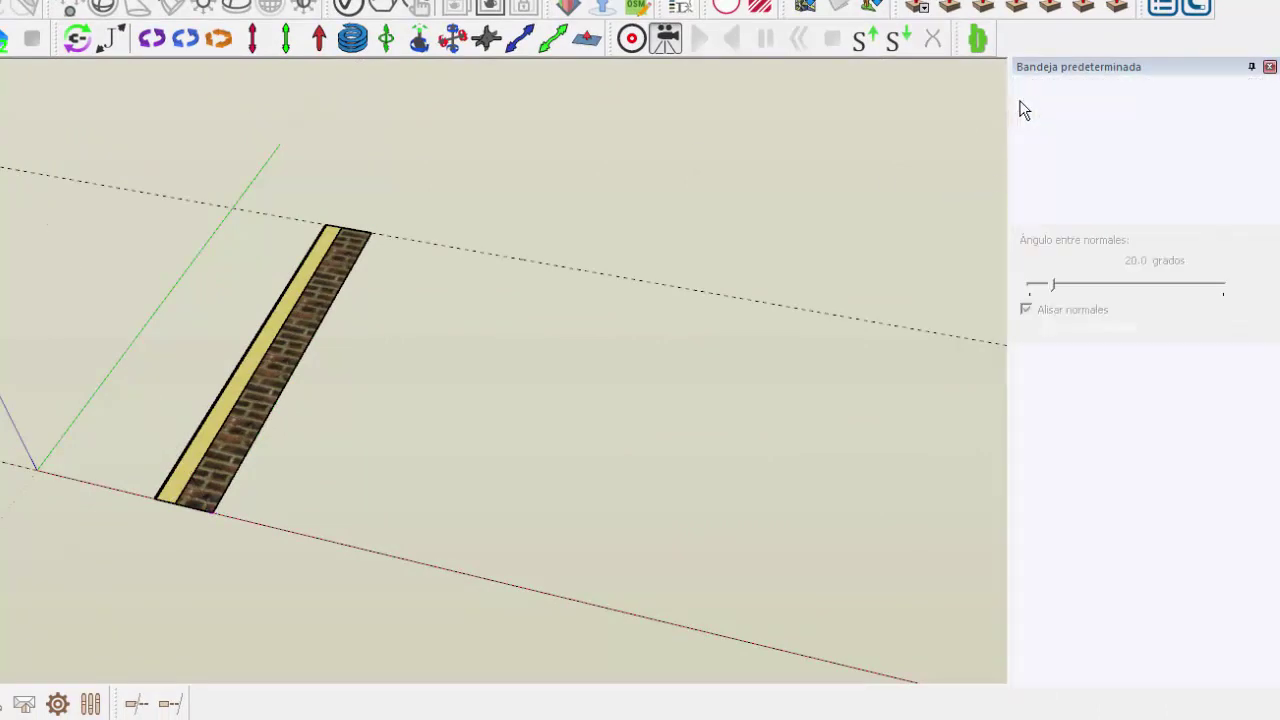
pyautogui.click(1024, 162)
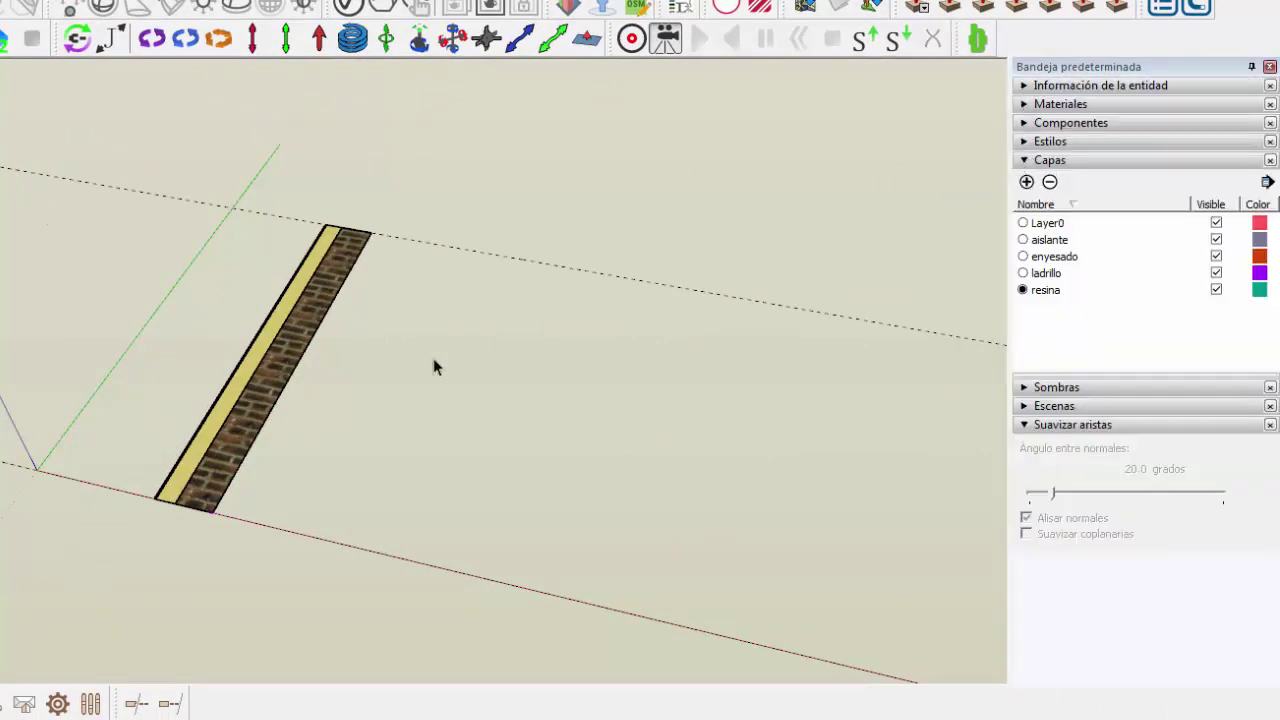
pyautogui.click(260, 403)
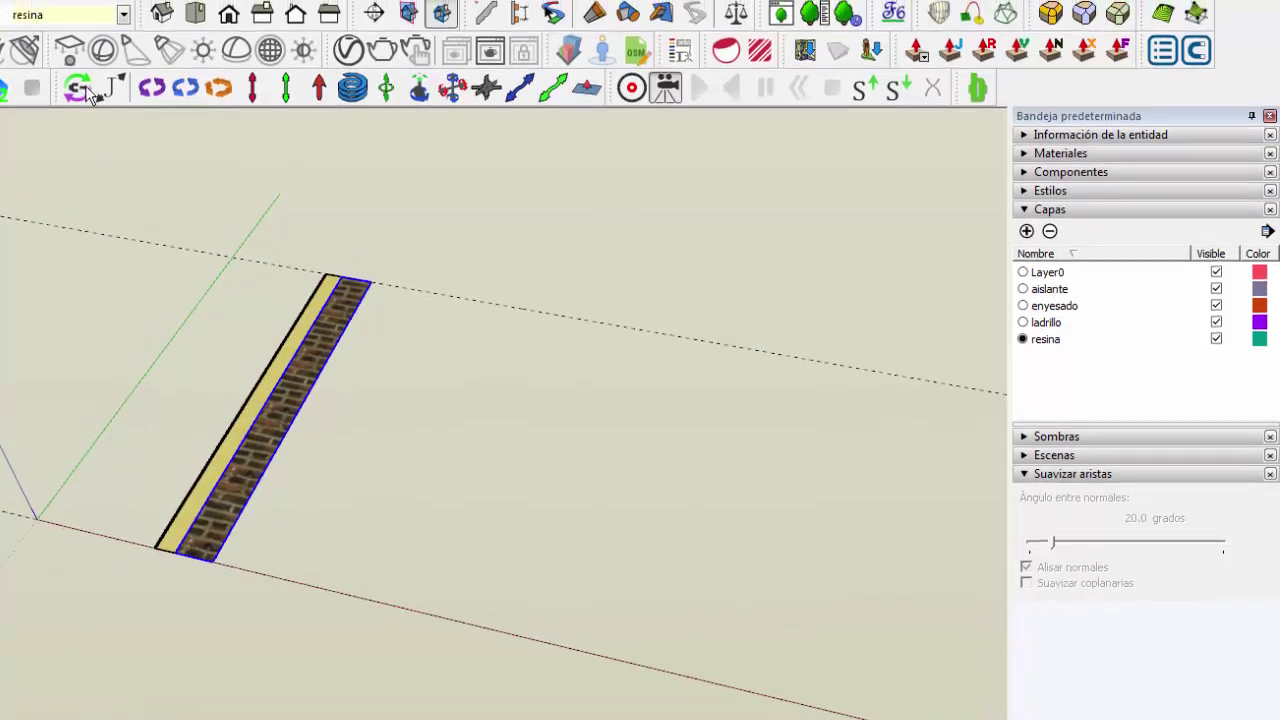
pyautogui.click(82, 18)
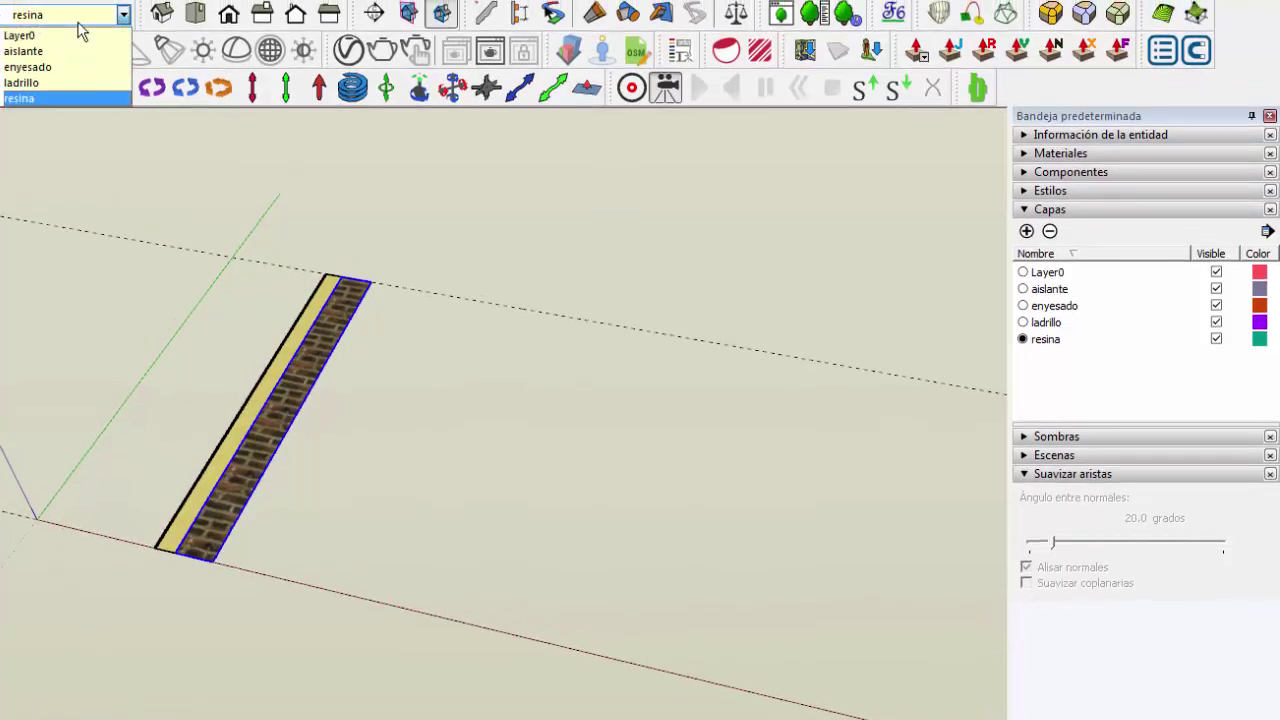
pyautogui.click(35, 82)
# - Inside the wall group, assign the brick face to the ladrillo layer
pyautogui.scroll(2, 215, 354)
pyautogui.doubleClick(291, 457)
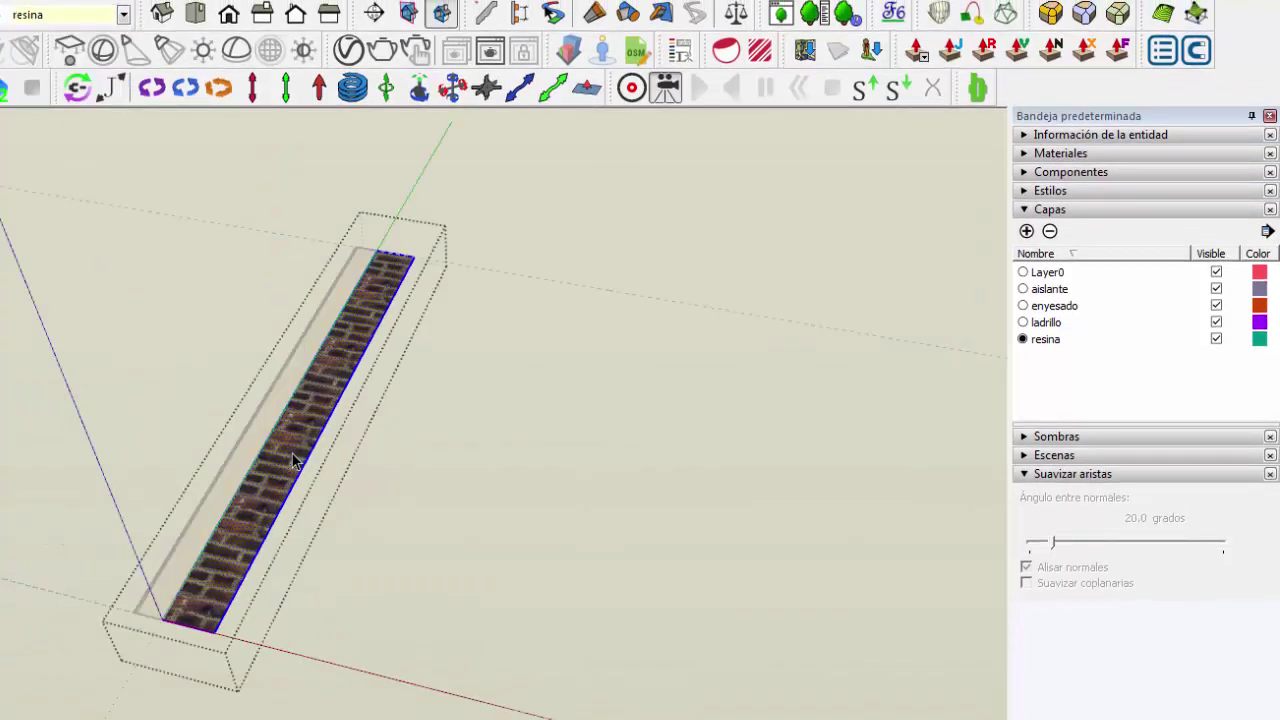
pyautogui.click(52, 14)
pyautogui.click(35, 80)
pyautogui.click(493, 452)
pyautogui.scroll(3, 276, 410)
# - Assign the yellow insulation face to the aislante layer, editing inside its group
pyautogui.click(262, 402)
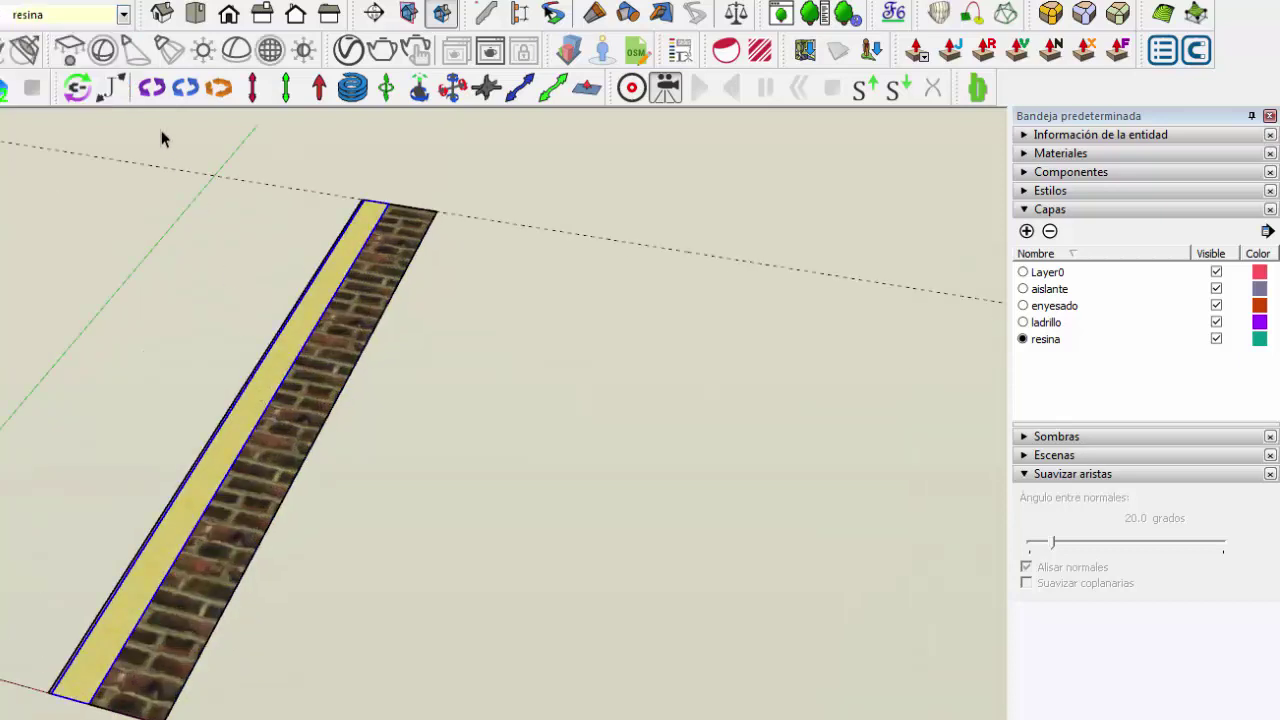
pyautogui.click(52, 14)
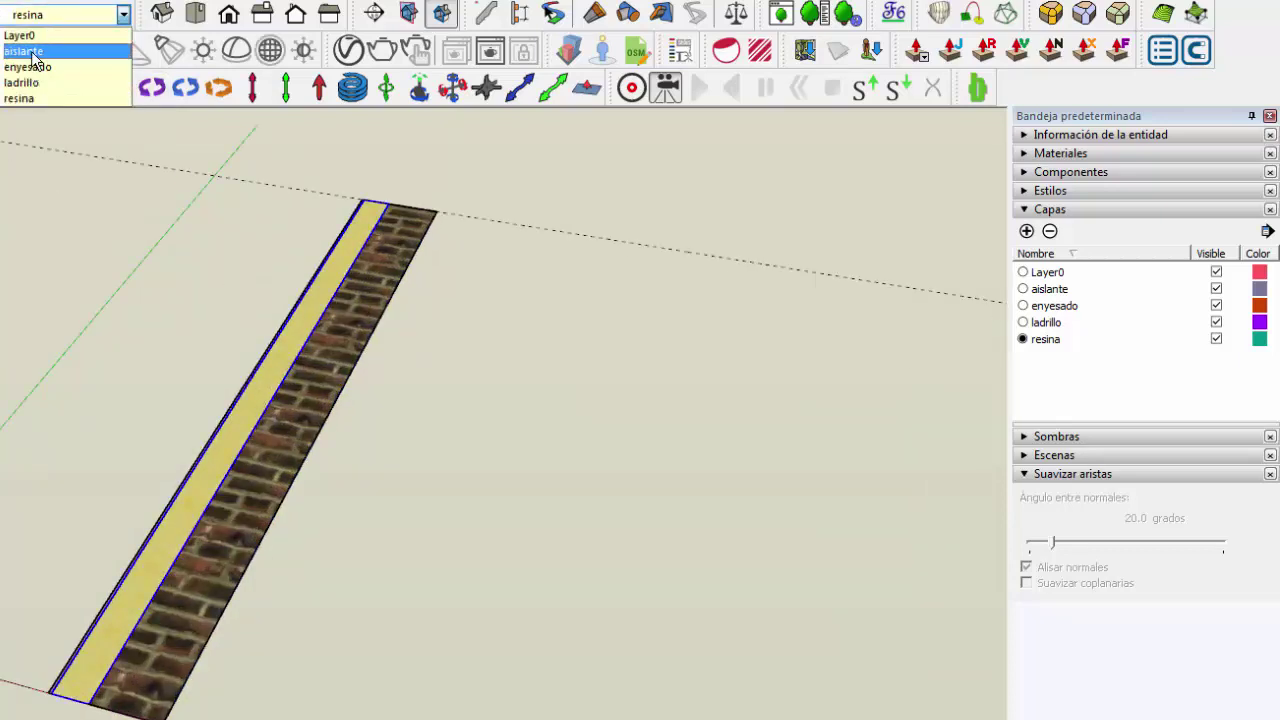
pyautogui.click(26, 51)
pyautogui.doubleClick(290, 348)
pyautogui.click(287, 350)
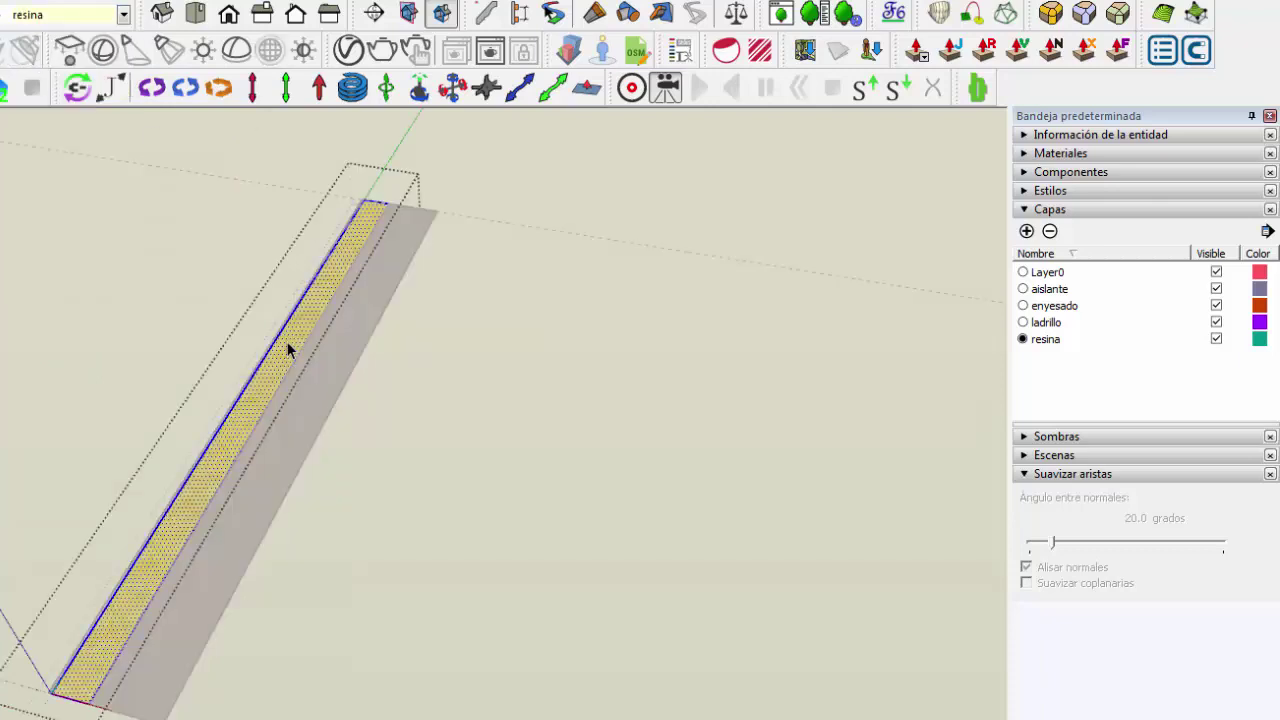
pyautogui.click(52, 16)
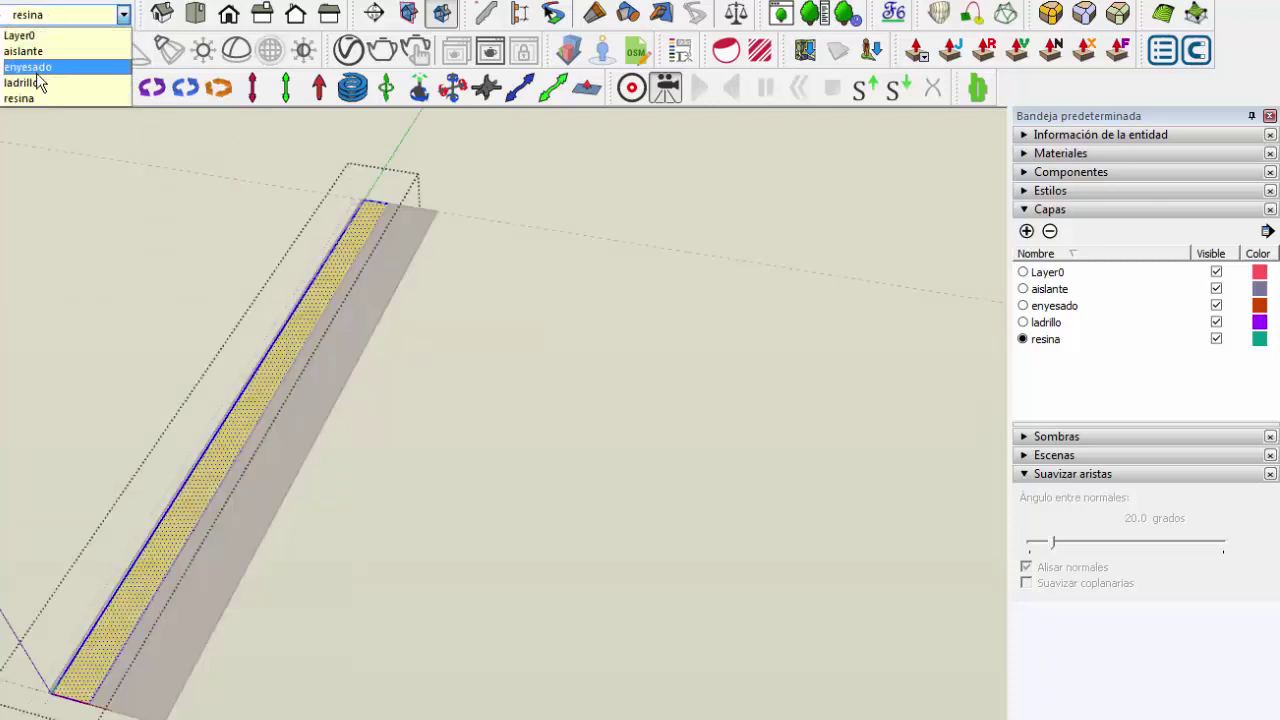
pyautogui.click(34, 54)
pyautogui.click(470, 323)
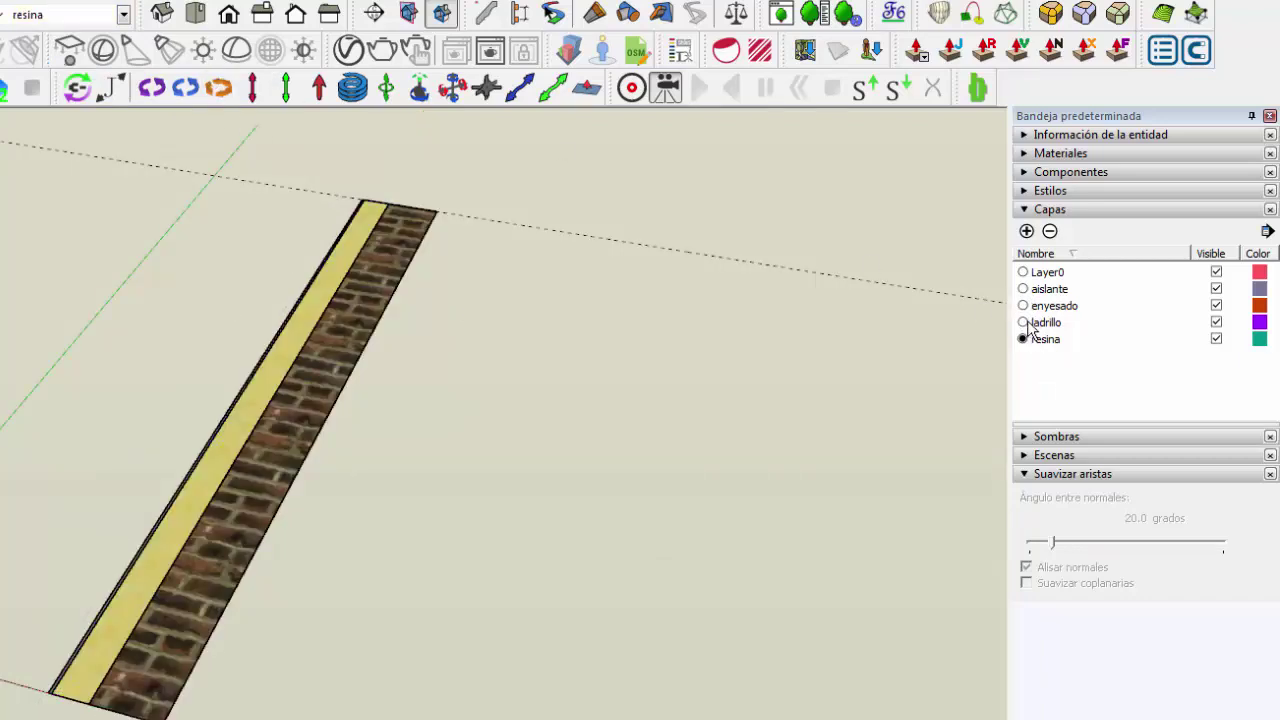
# - On the enyesado layer, draw a closed line along the brick wall's outer edge, forming a thin face
pyautogui.click(1022, 305)
pyautogui.scroll(-2, 645, 230)
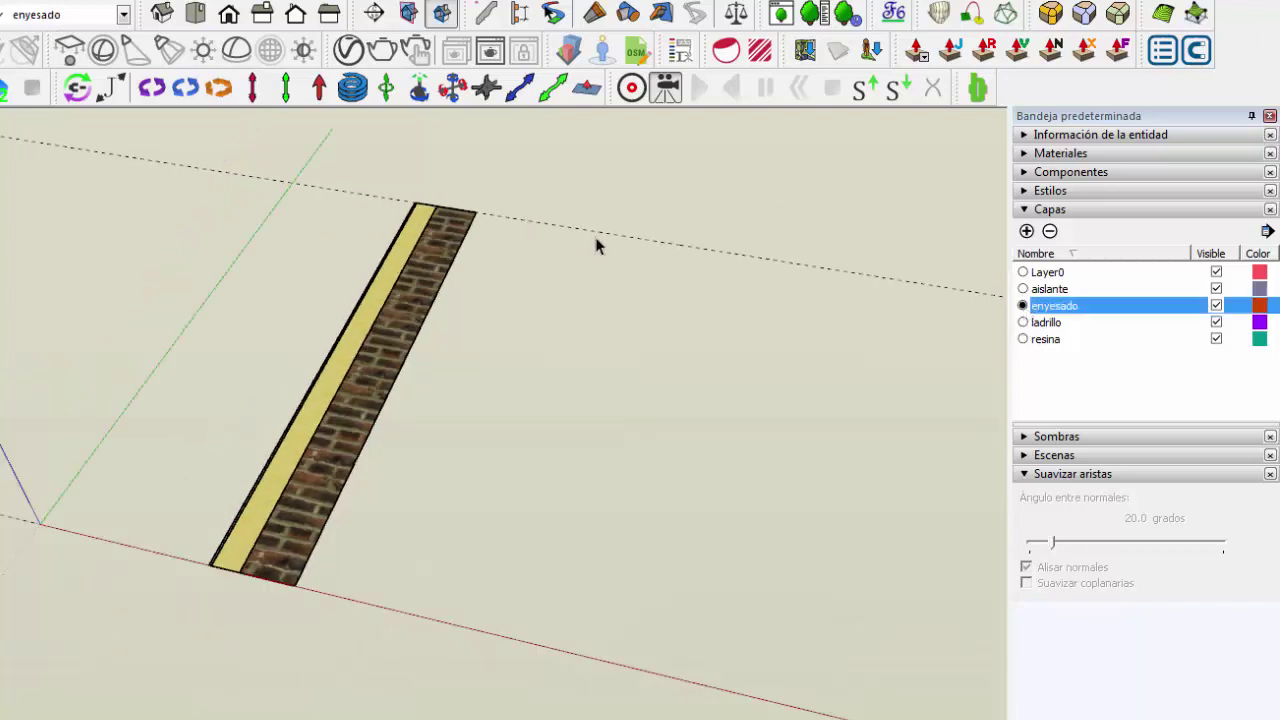
pyautogui.click(295, 585)
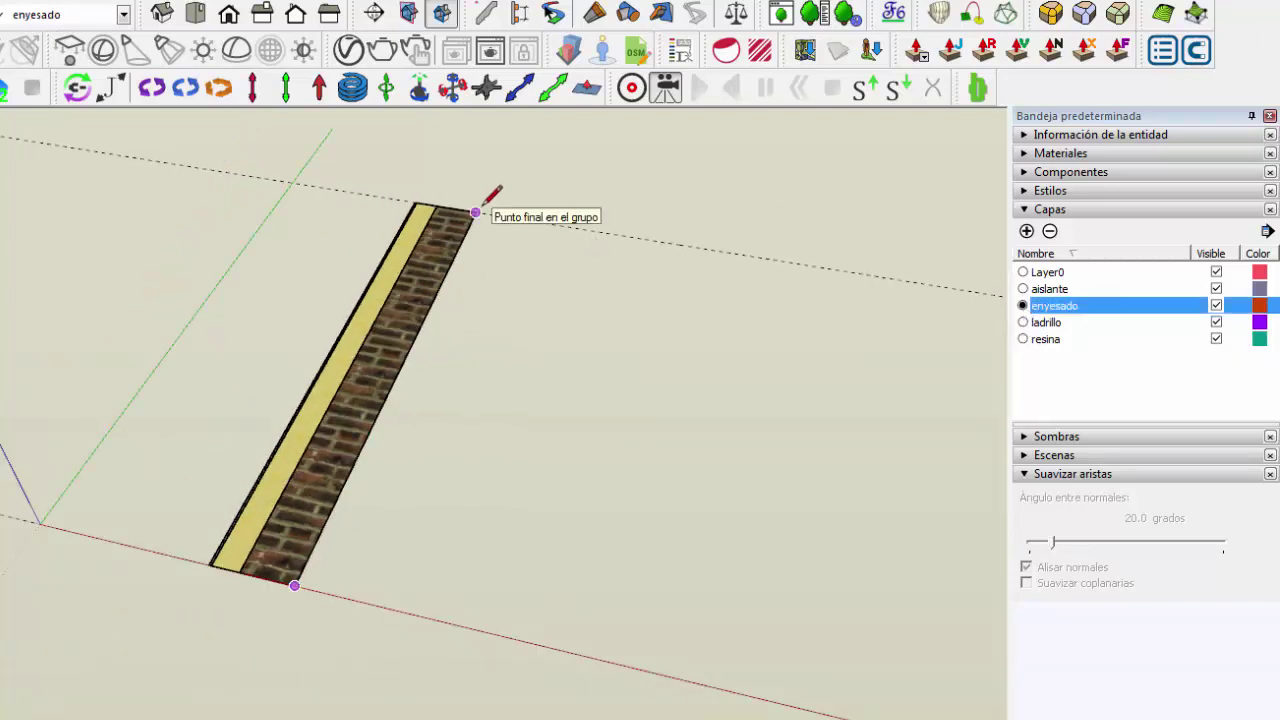
pyautogui.click(475, 212)
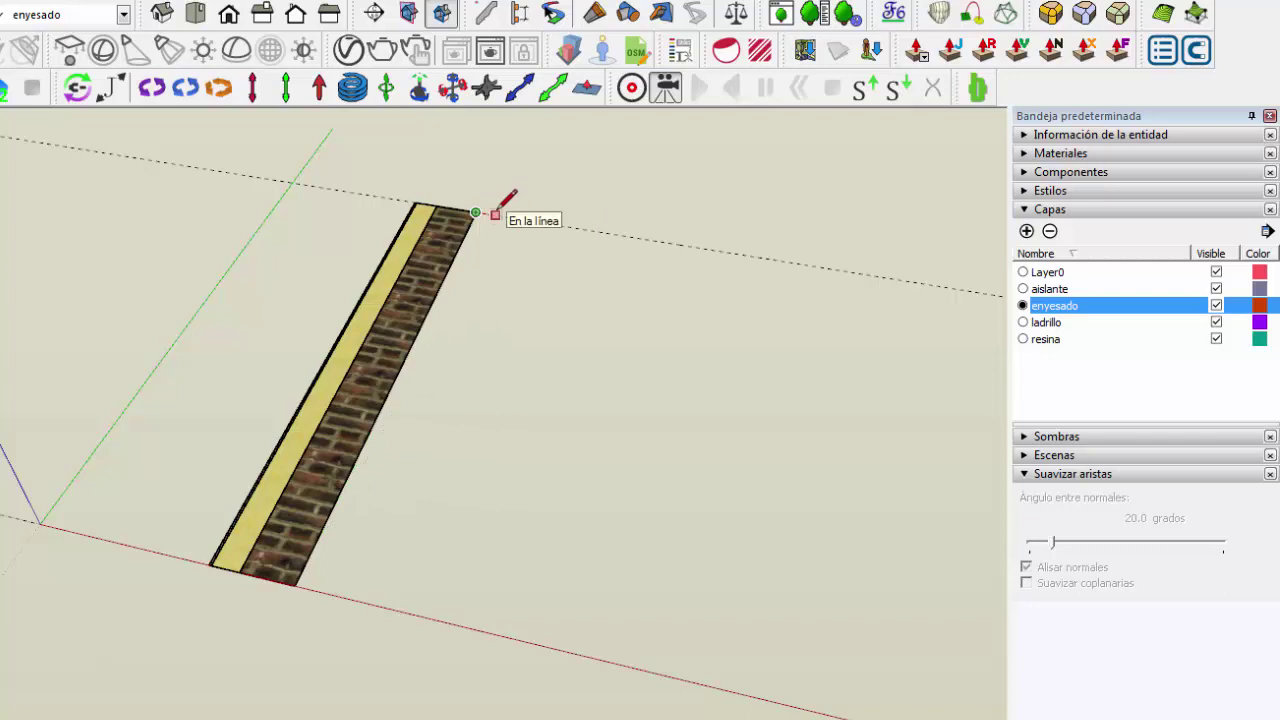
pyautogui.scroll(2, 300, 569)
pyautogui.scroll(1, 277, 600)
pyautogui.scroll(1, 280, 602)
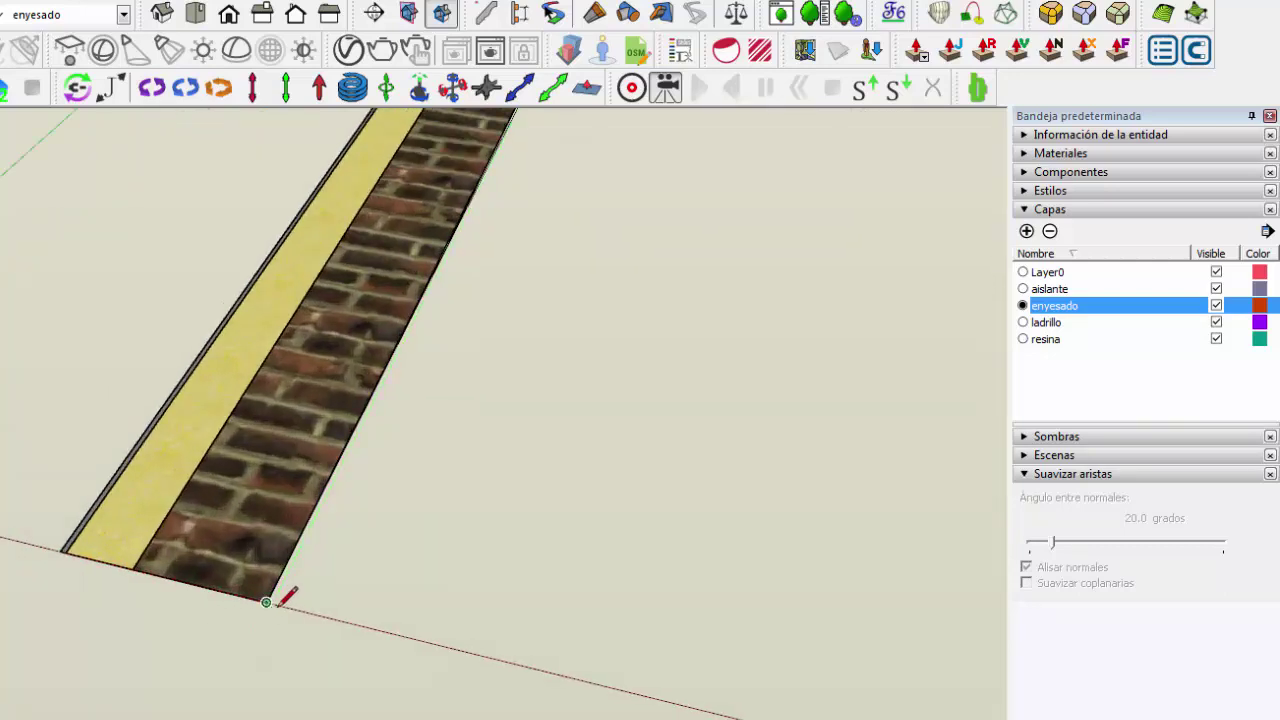
pyautogui.scroll(1, 266, 601)
pyautogui.scroll(1, 270, 598)
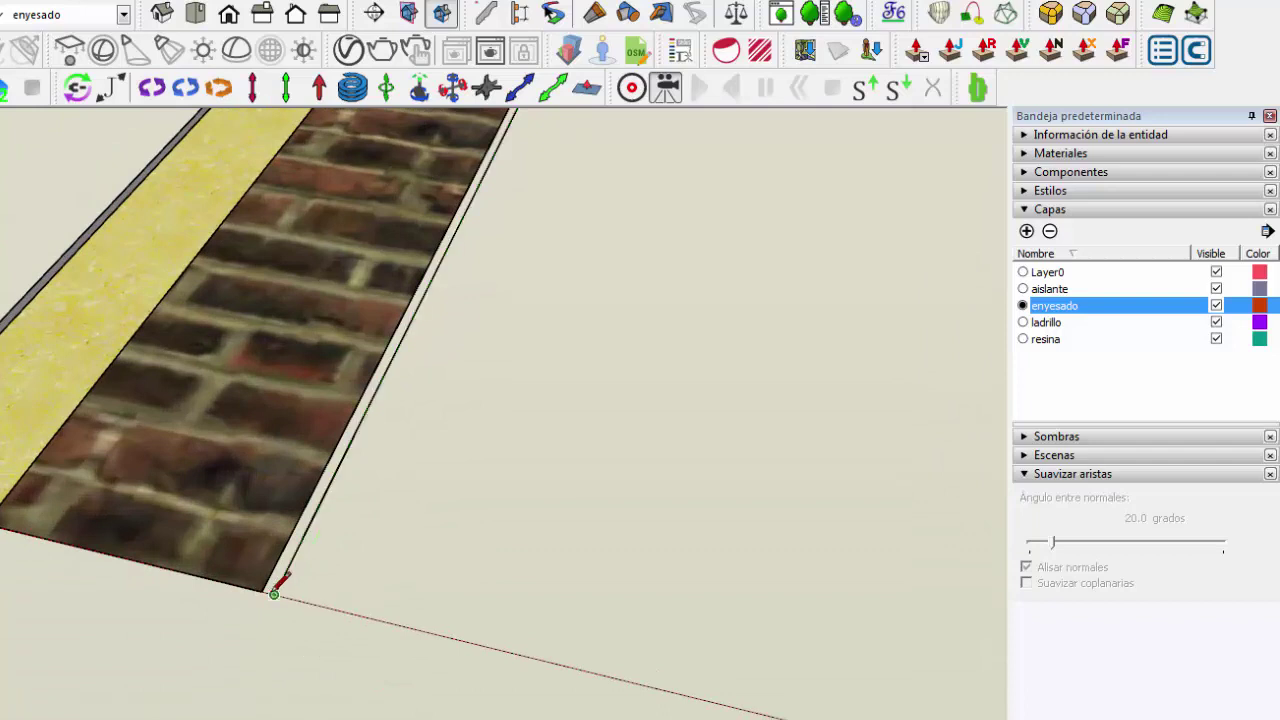
pyautogui.click(273, 594)
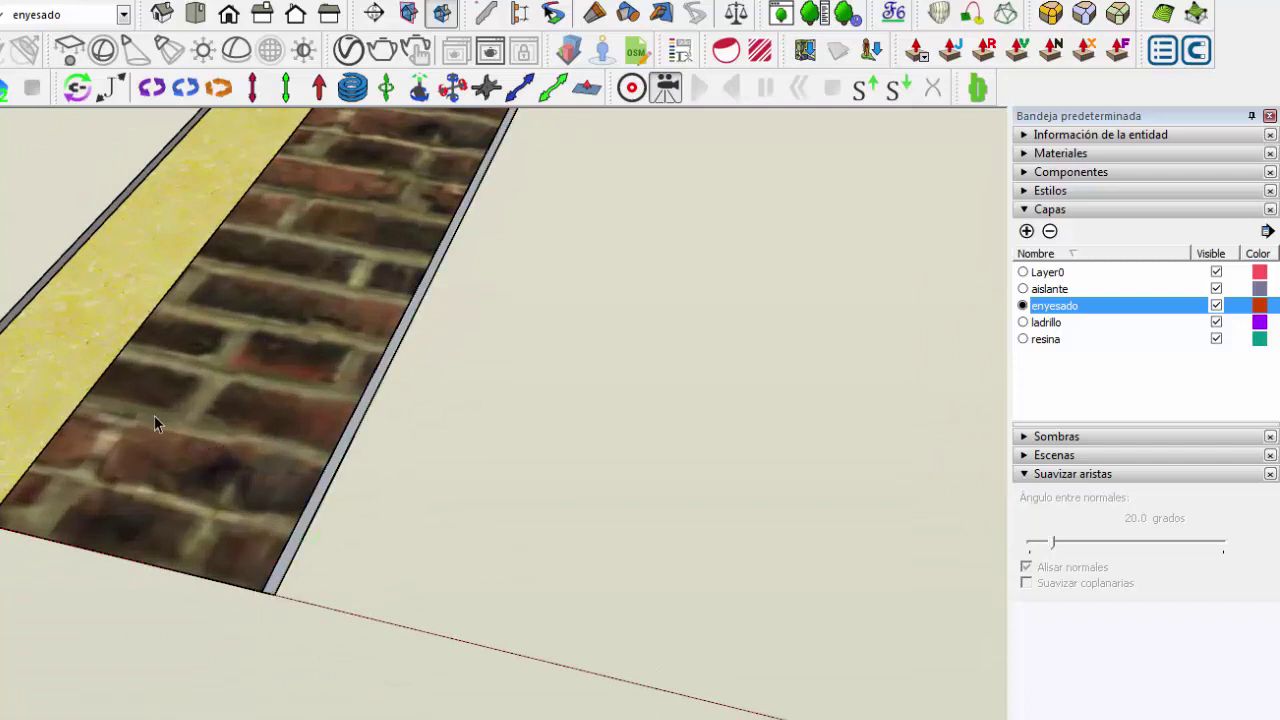
pyautogui.scroll(1, 250, 470)
pyautogui.scroll(1, 420, 480)
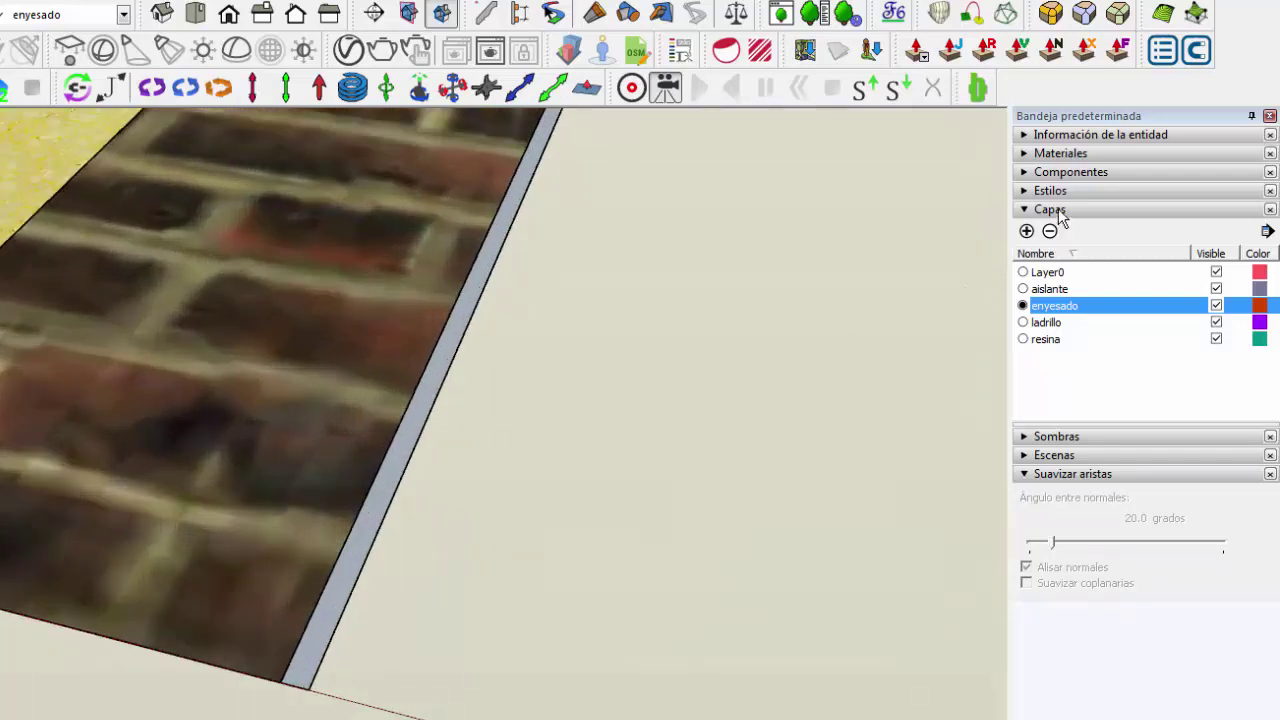
# - Paint the thin edge face with 0010_Nieve from Colores con nombre, then select it
pyautogui.click(1033, 211)
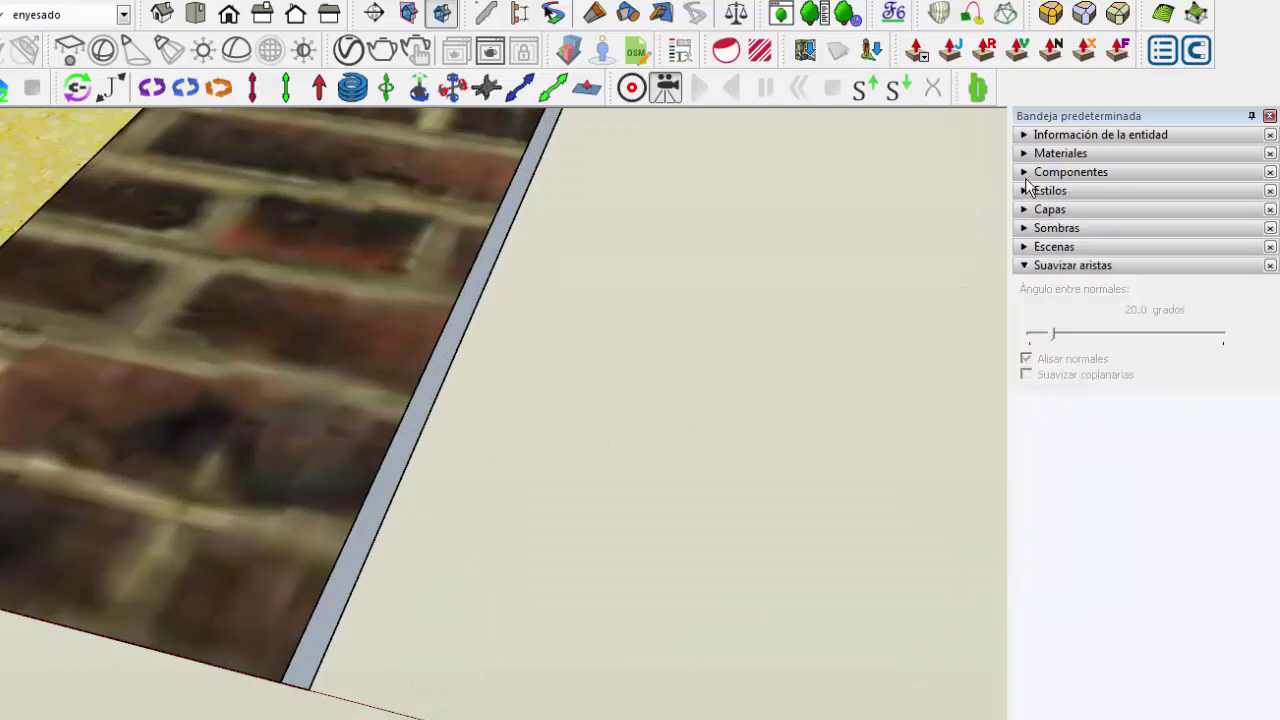
pyautogui.click(1040, 153)
pyautogui.click(1150, 280)
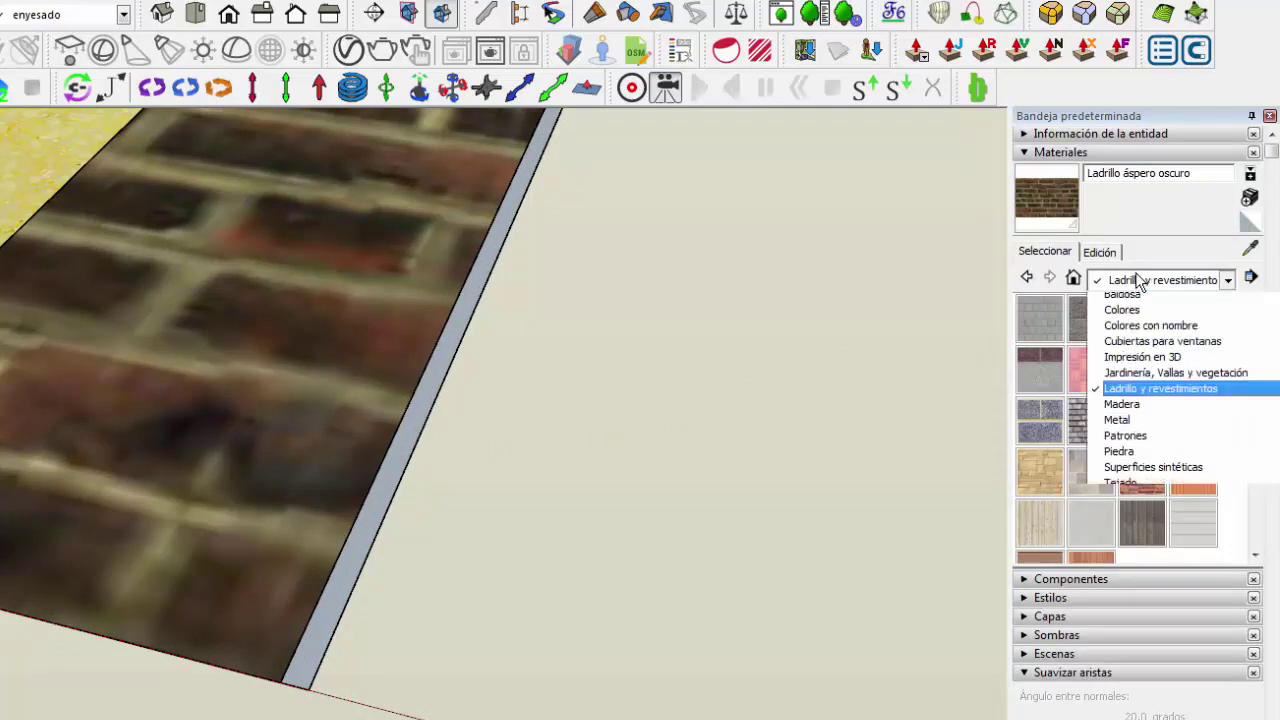
pyautogui.click(1158, 366)
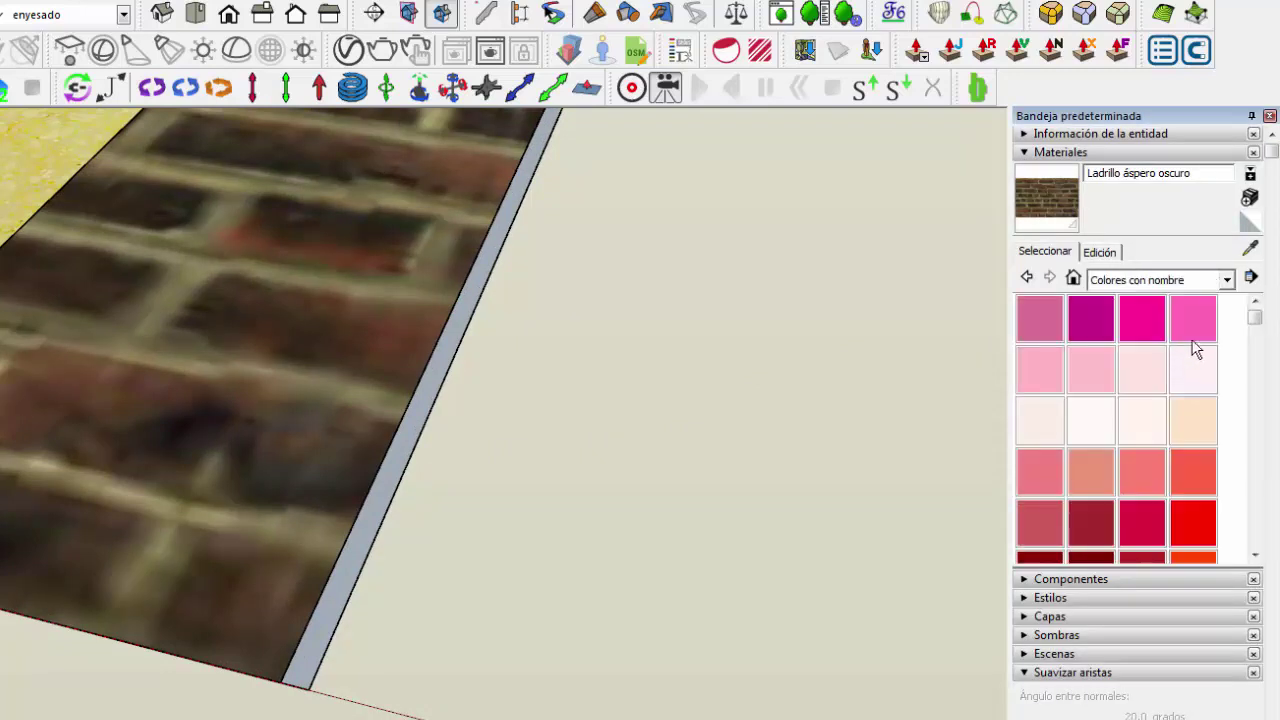
pyautogui.click(1090, 428)
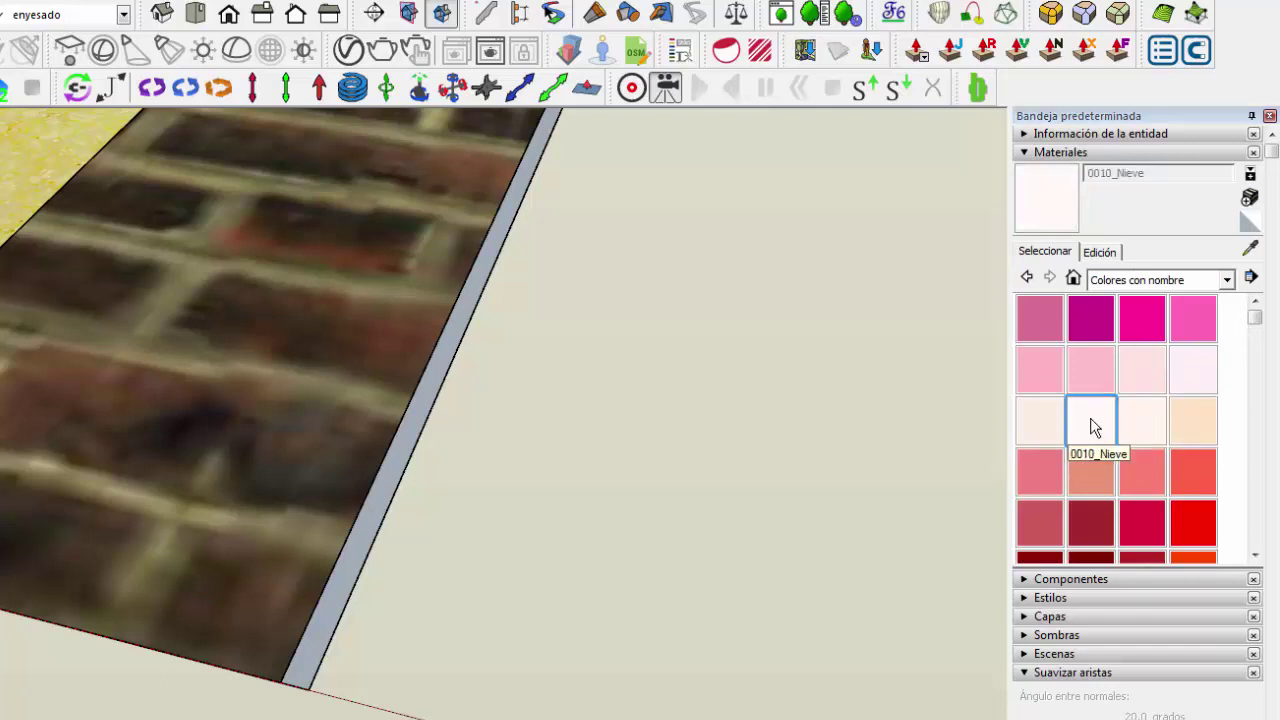
pyautogui.click(430, 382)
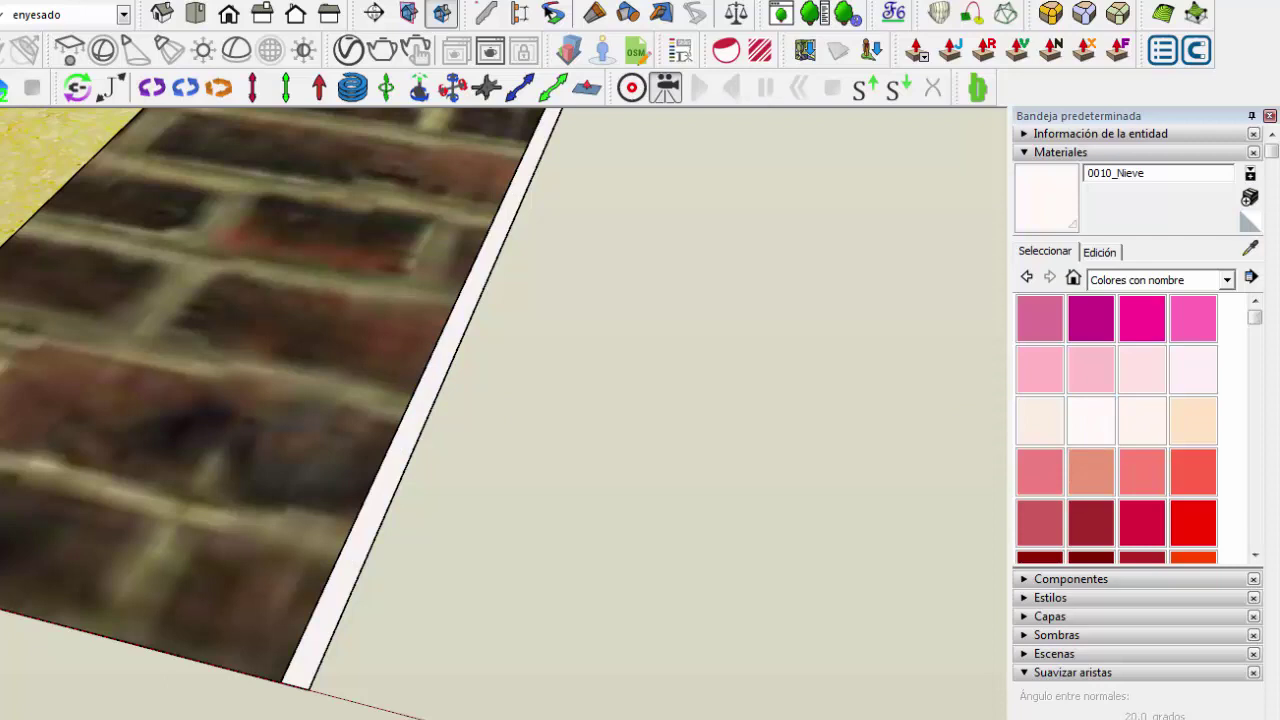
pyautogui.click(392, 466)
# - Make the white edge face into a group with Crear grupo
pyautogui.rightClick(392, 464)
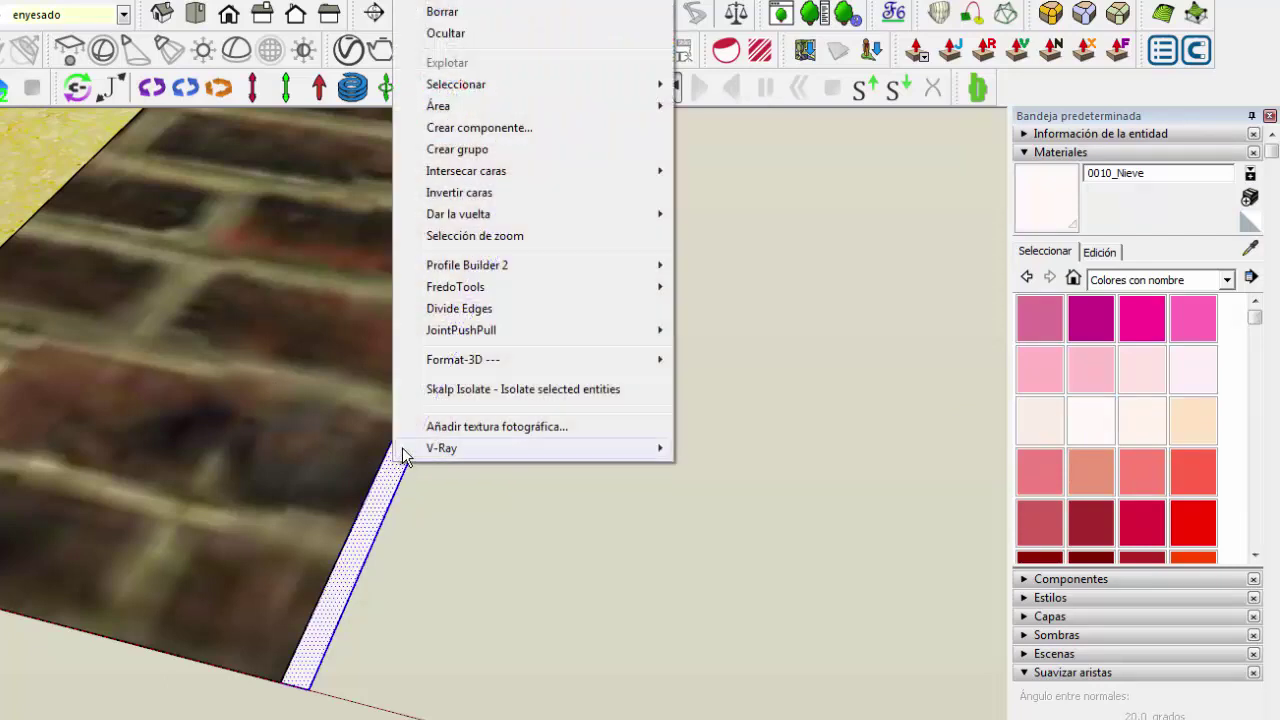
pyautogui.click(448, 149)
pyautogui.scroll(-3, 299, 464)
pyautogui.scroll(-3, 243, 468)
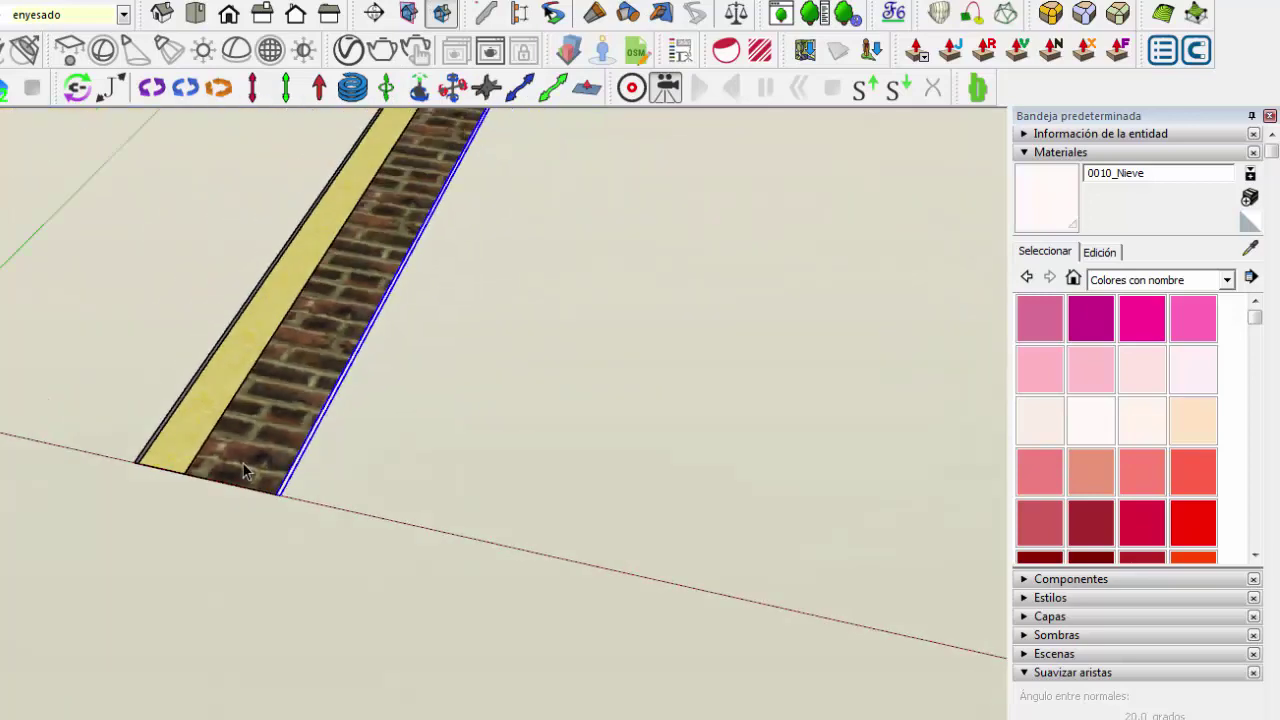
pyautogui.scroll(-2, 243, 464)
# - Orbit so the brick strip runs vertically and switch to an untextured display with hidden edges
pyautogui.moveTo(337, 548); pyautogui.dragTo(451, 317, button='middle')
pyautogui.scroll(5, 364, 408)
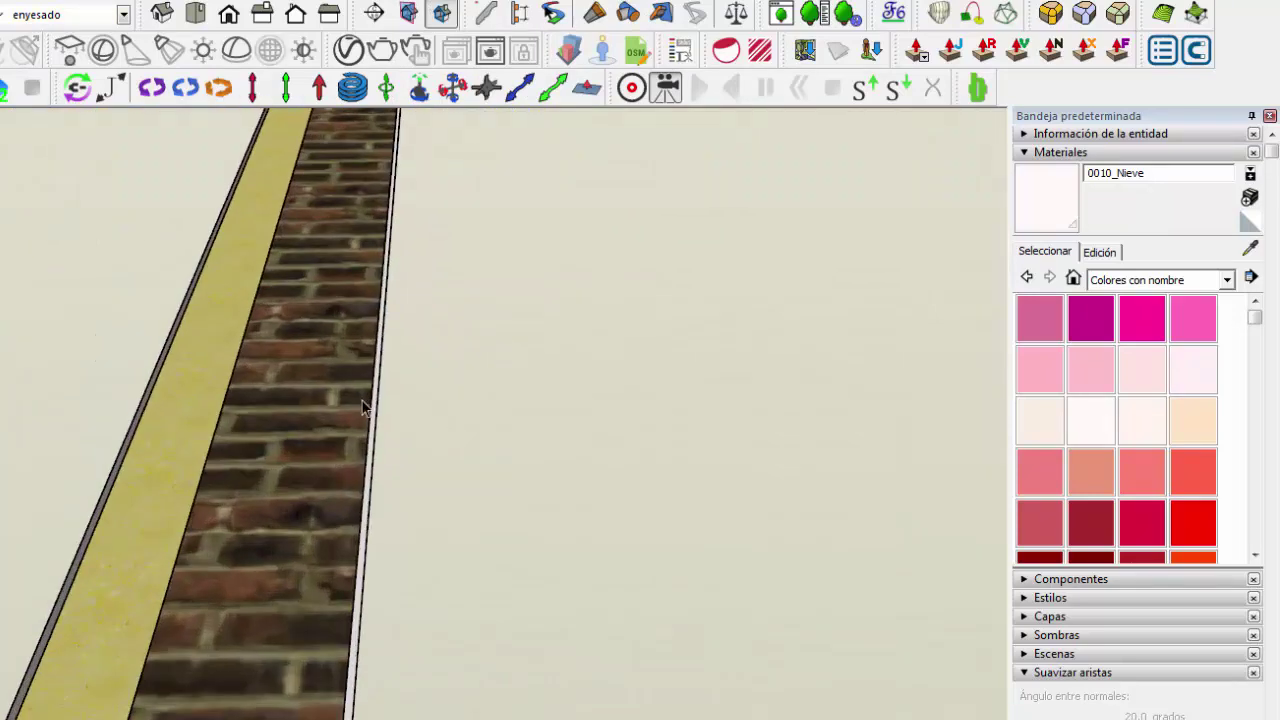
pyautogui.scroll(2, 364, 408)
pyautogui.scroll(2, 368, 391)
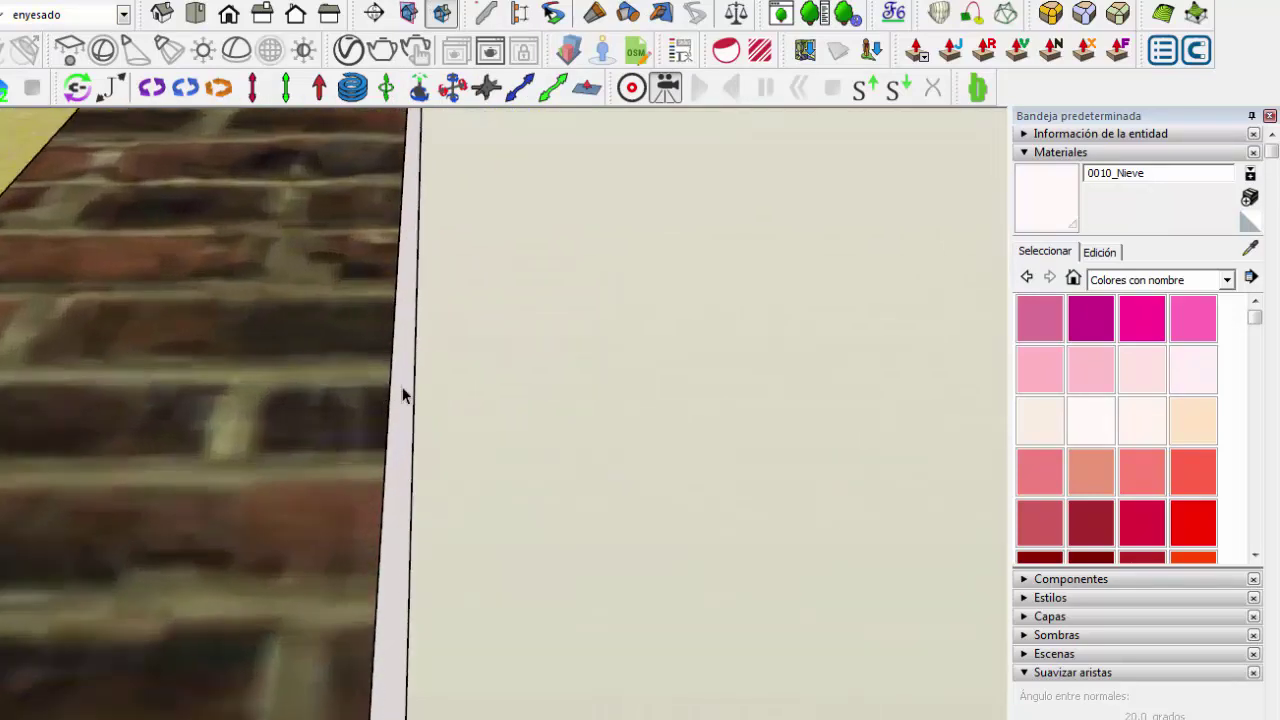
pyautogui.scroll(-2, 404, 395)
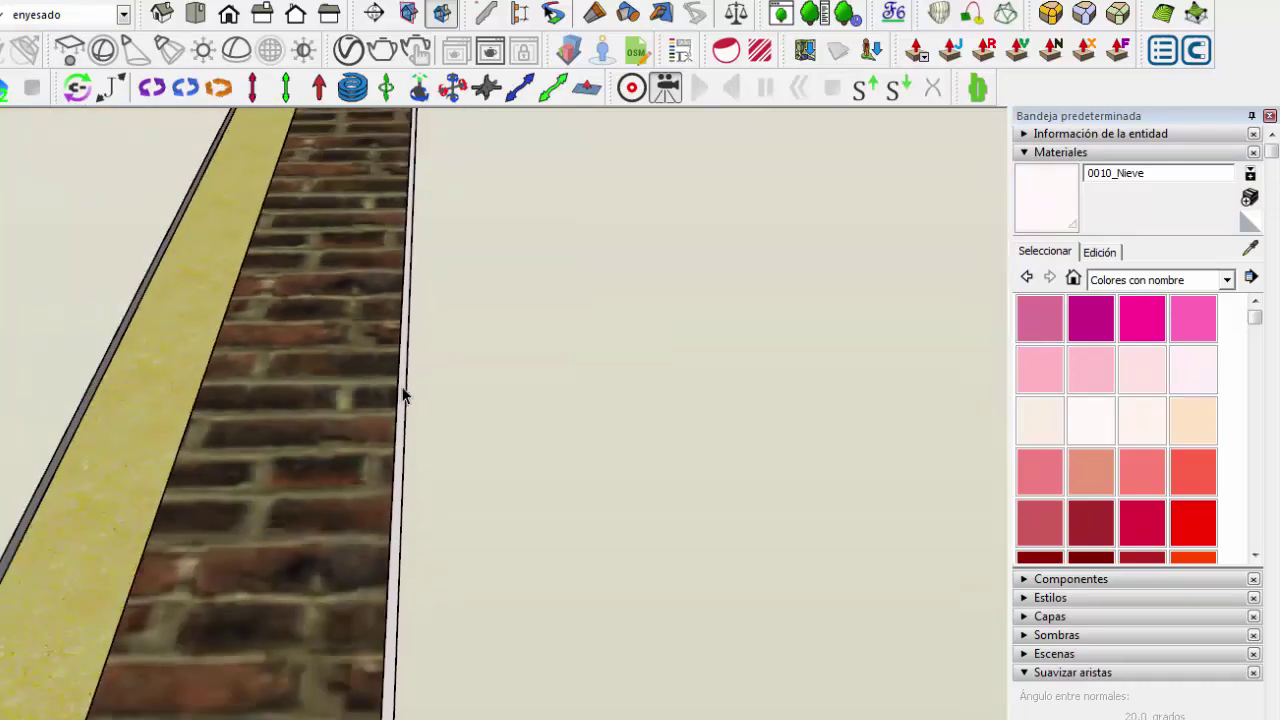
pyautogui.scroll(-1, 403, 394)
pyautogui.scroll(-2, 371, 391)
pyautogui.scroll(2, 249, 396)
pyautogui.scroll(1, 240, 386)
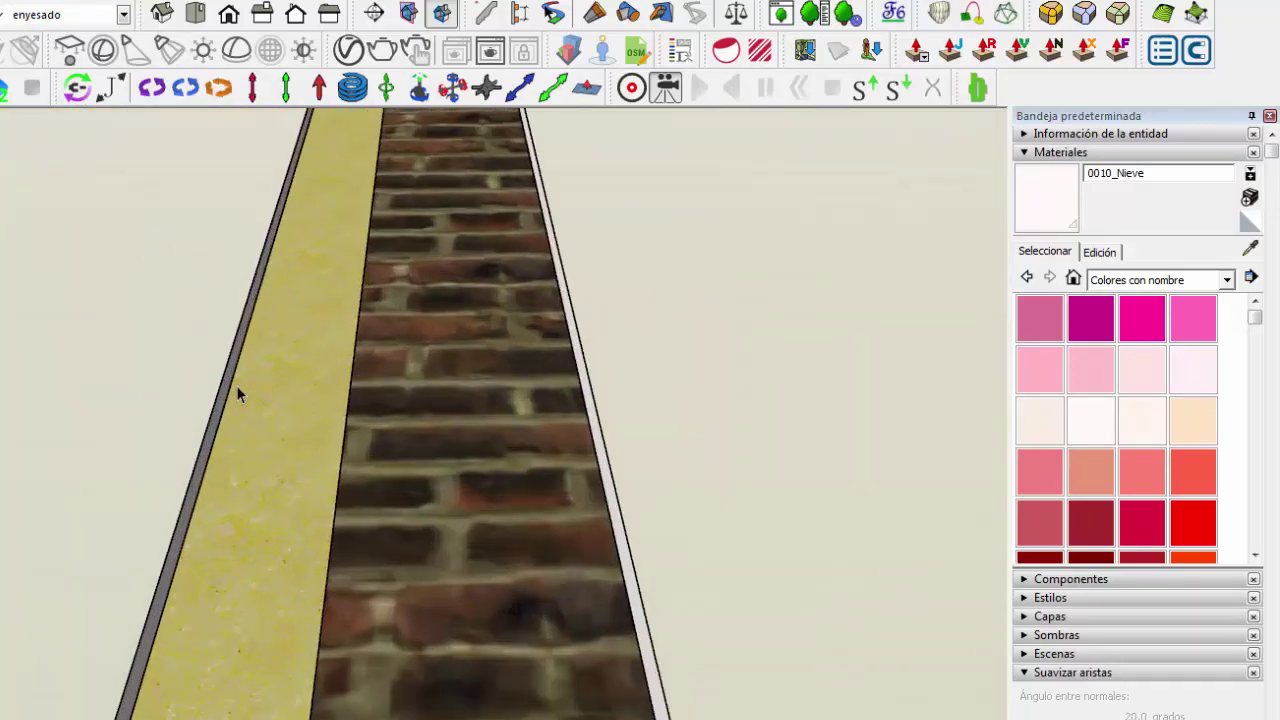
pyautogui.scroll(2, 232, 380)
pyautogui.scroll(2, 227, 372)
pyautogui.press('k')
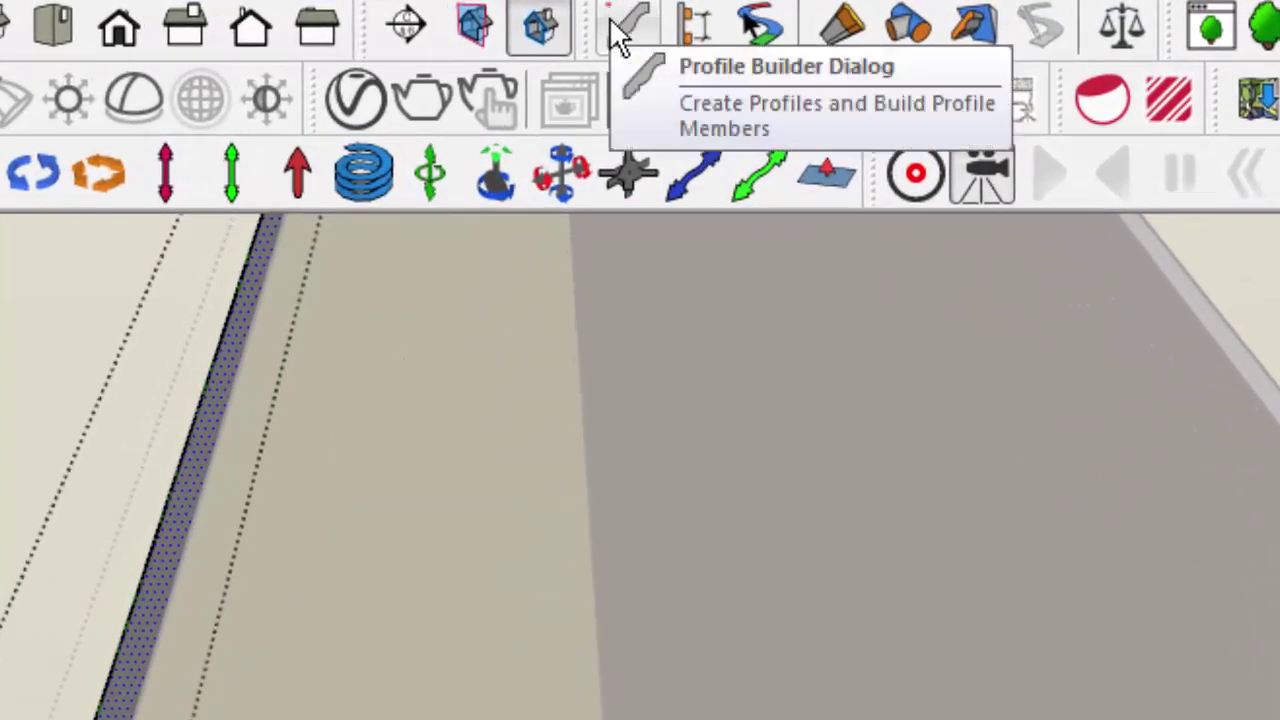
# - Start a new Profile Builder 2 profile named resina10mmx2.6m
pyautogui.click(616, 36)
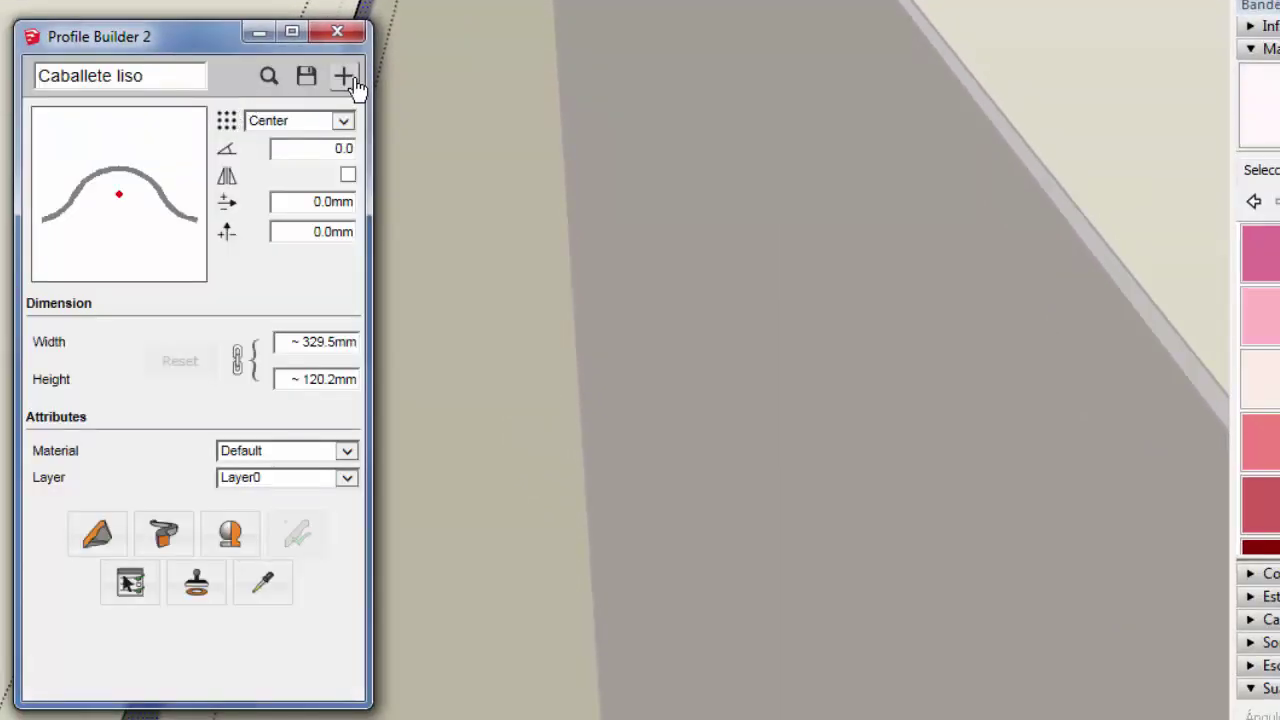
pyautogui.click(347, 82)
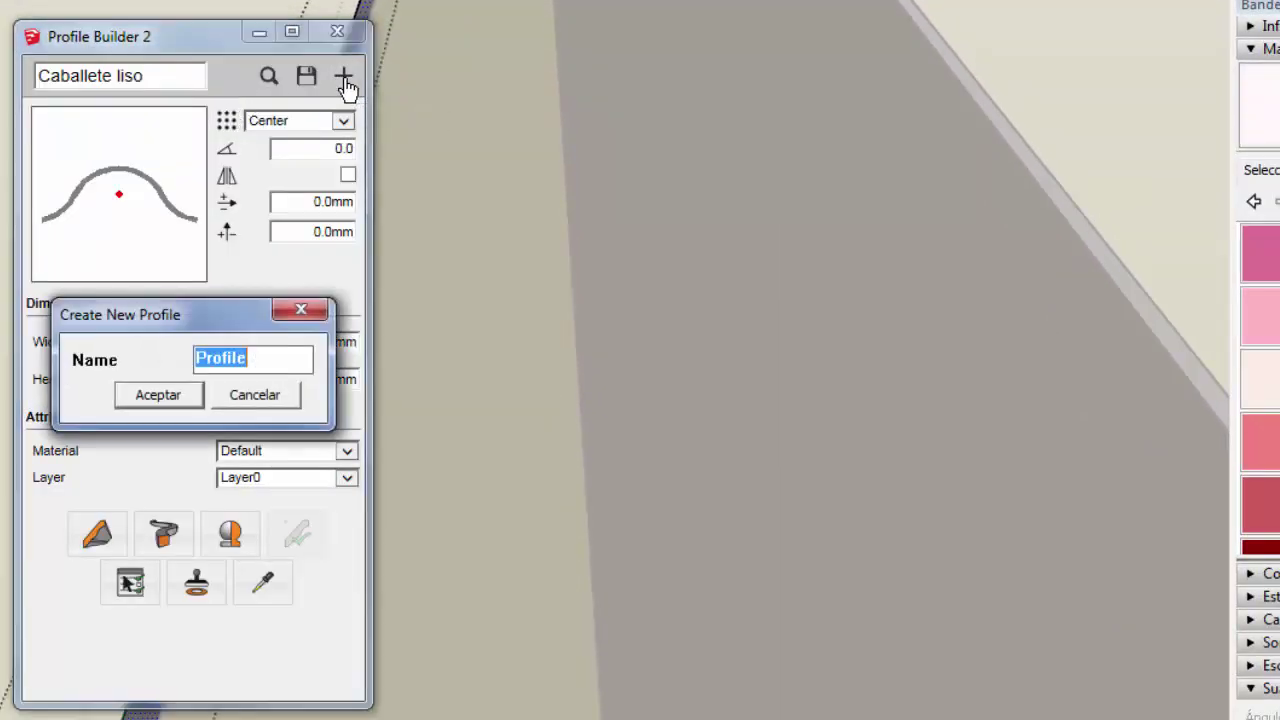
pyautogui.write('resina10mmx')
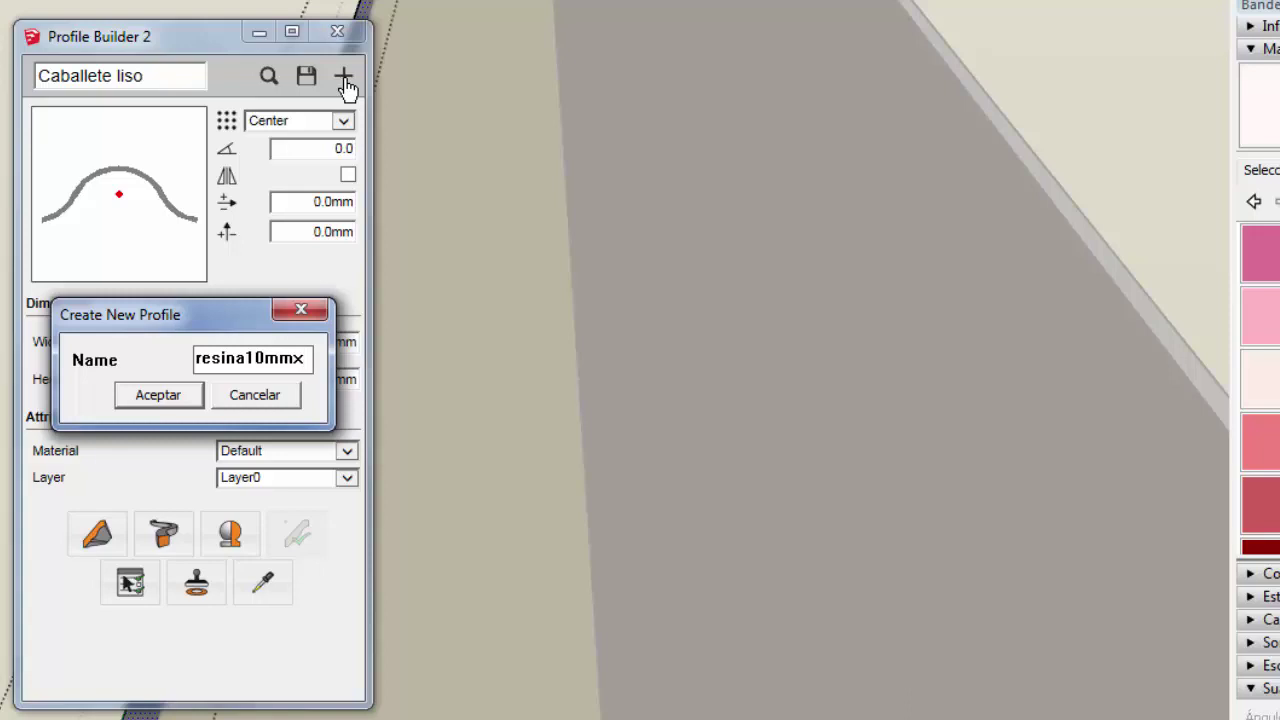
pyautogui.write('2.6m')
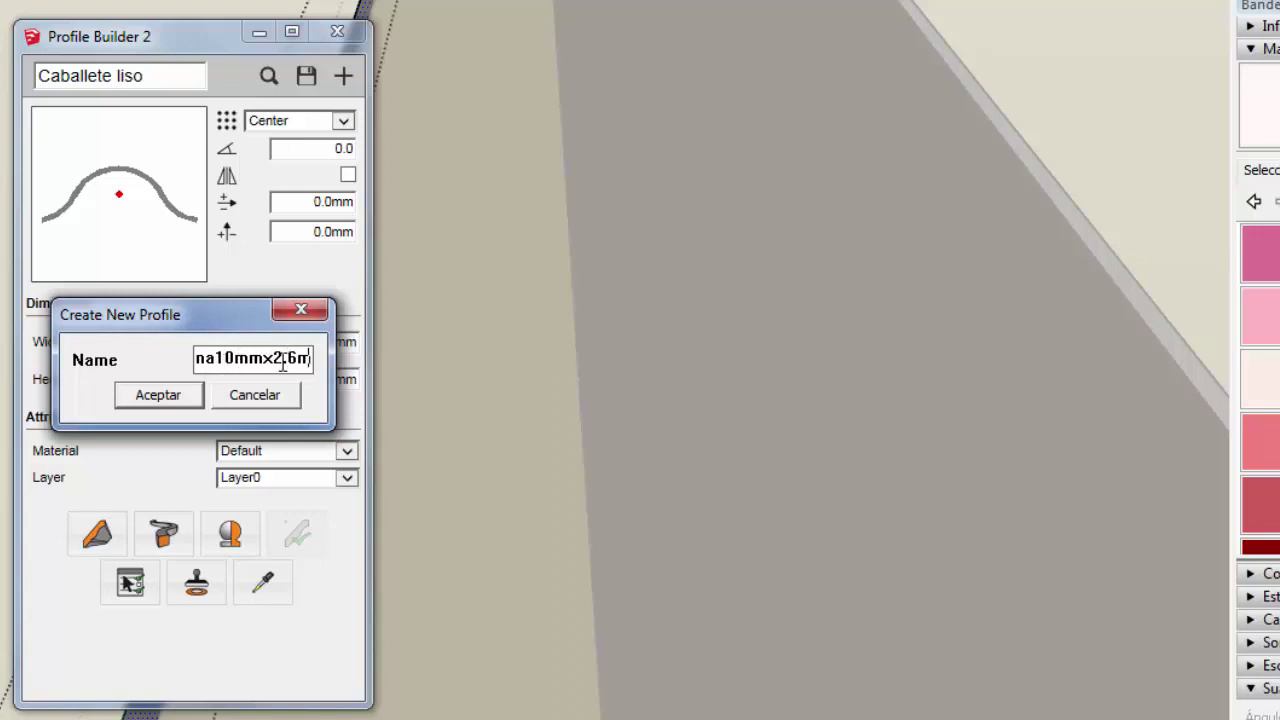
# - Confirm resina10mmx2.6m and give it a Bottom-Right anchor and [0133_Gray] material
pyautogui.click(158, 395)
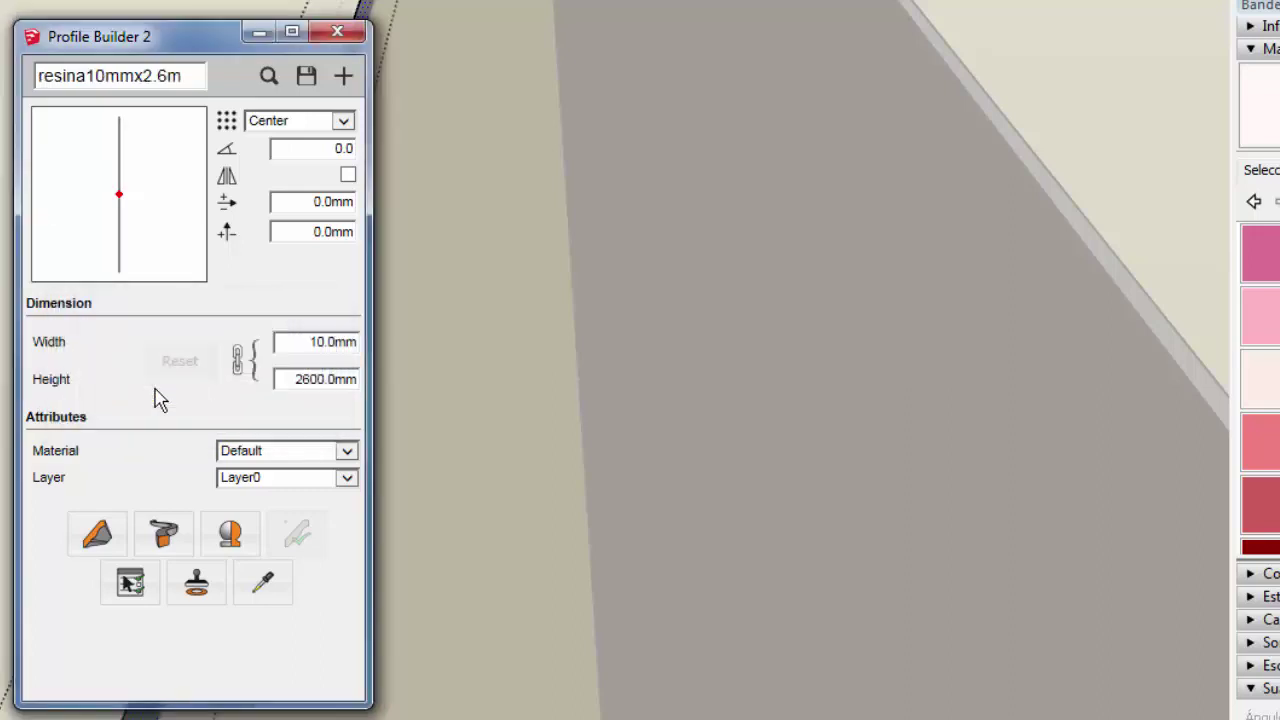
pyautogui.click(306, 130)
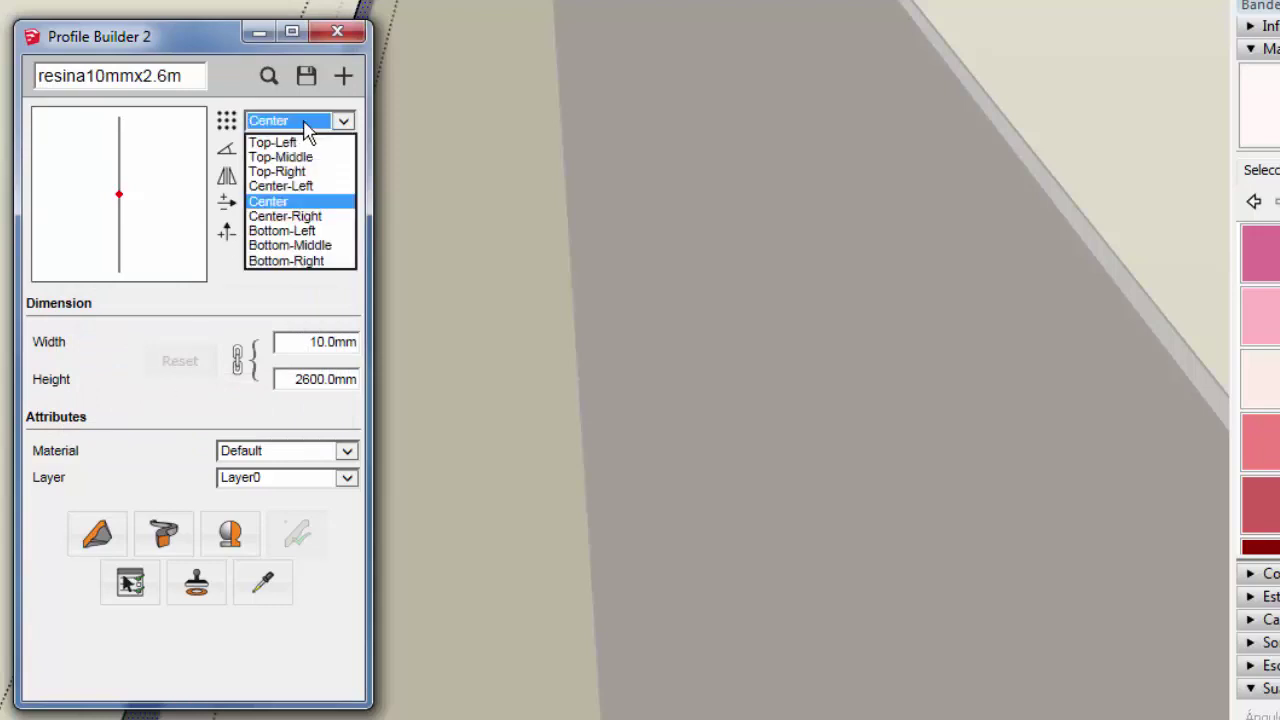
pyautogui.click(333, 261)
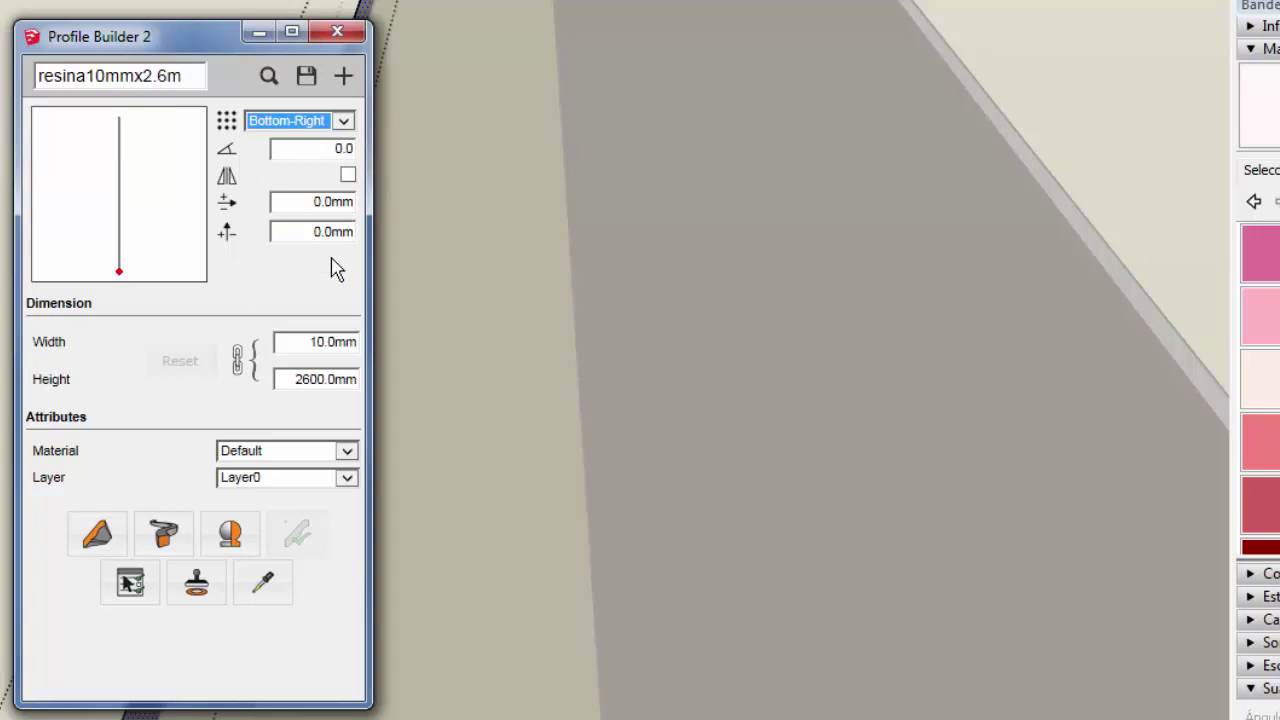
pyautogui.click(300, 480)
pyautogui.click(279, 449)
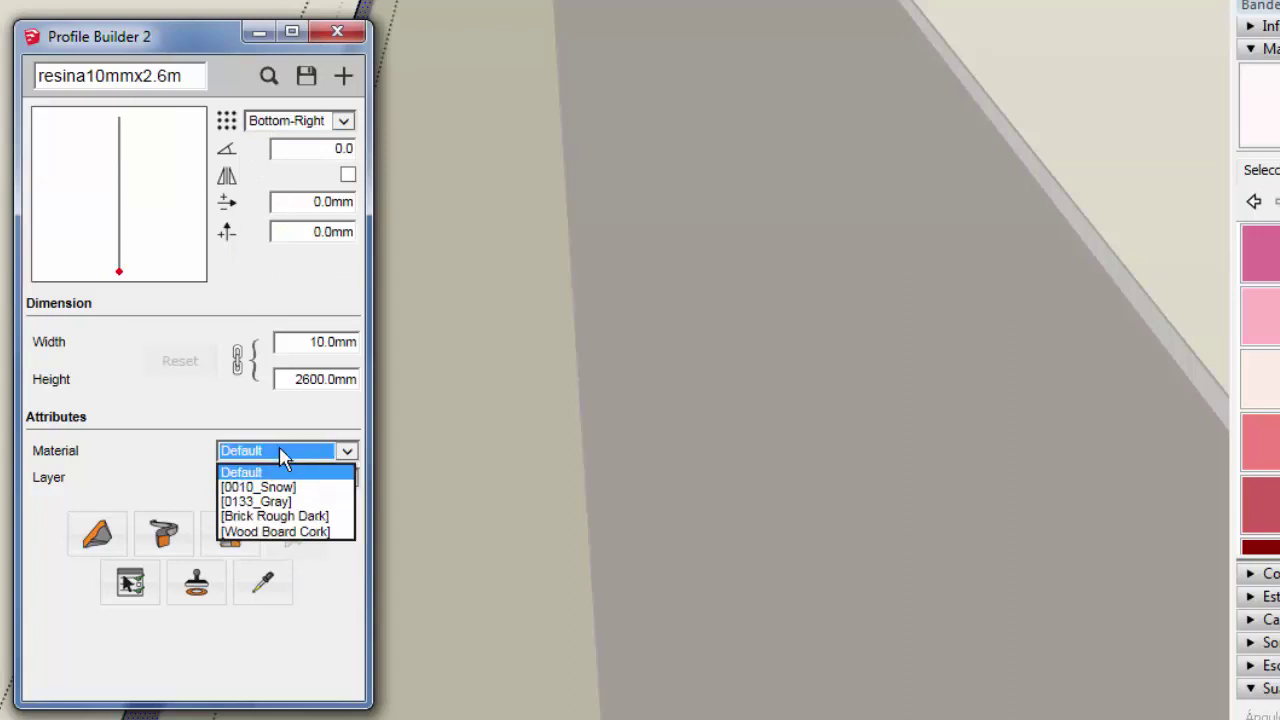
pyautogui.click(284, 501)
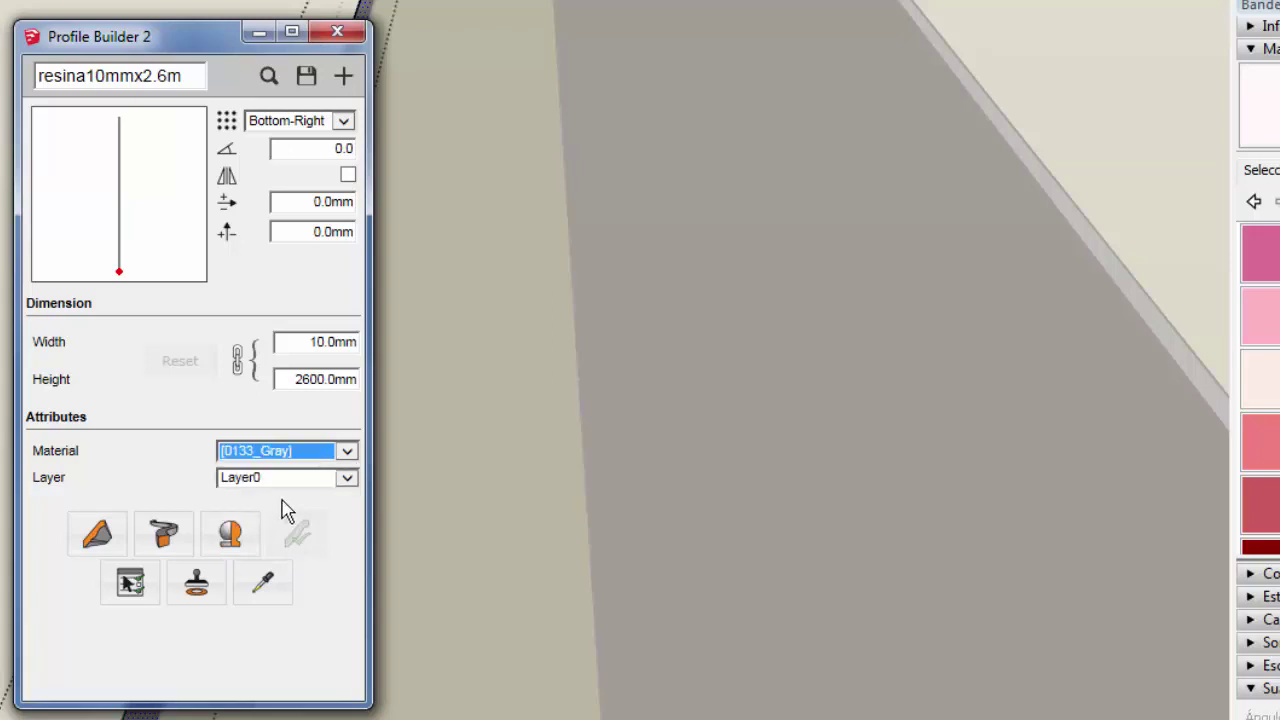
# - Build the grey resin panel from the strip corner along the red axis using resina10mmx2.6m
pyautogui.scroll(-2, 500, 455)
pyautogui.scroll(-2, 448, 426)
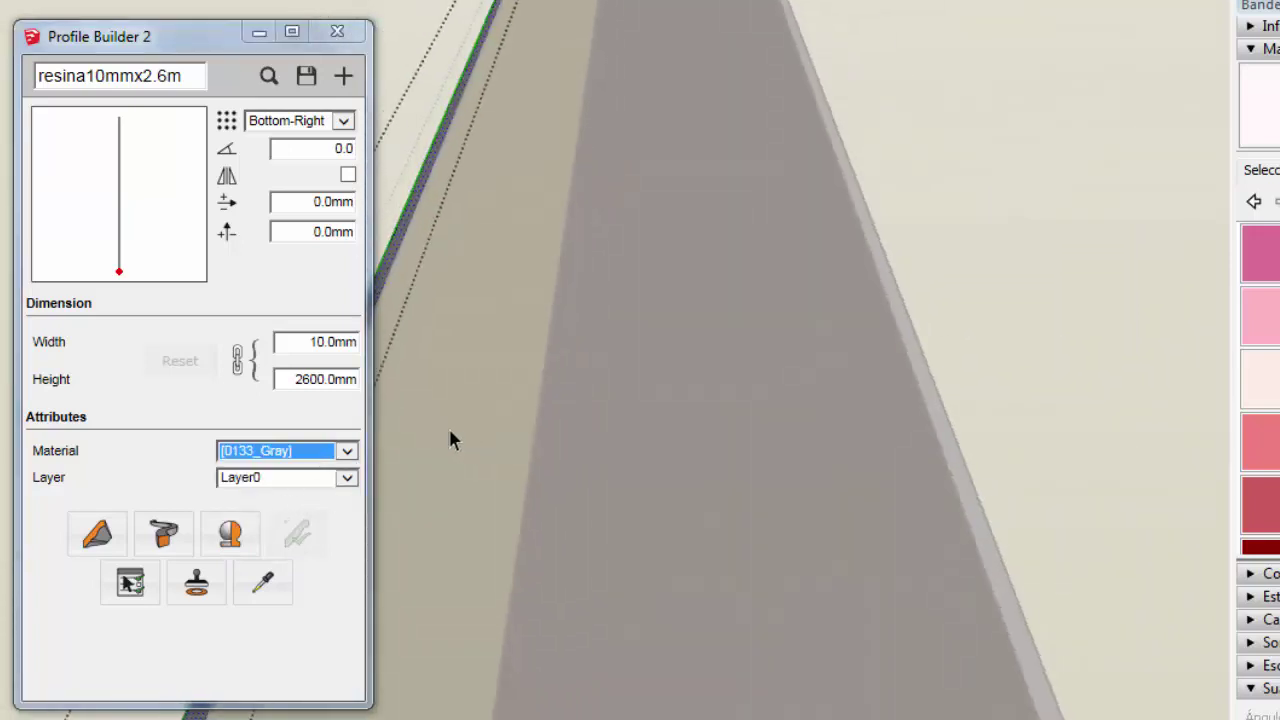
pyautogui.scroll(-2, 455, 418)
pyautogui.scroll(-3, 726, 306)
pyautogui.moveTo(726, 314); pyautogui.dragTo(708, 420, button='middle')
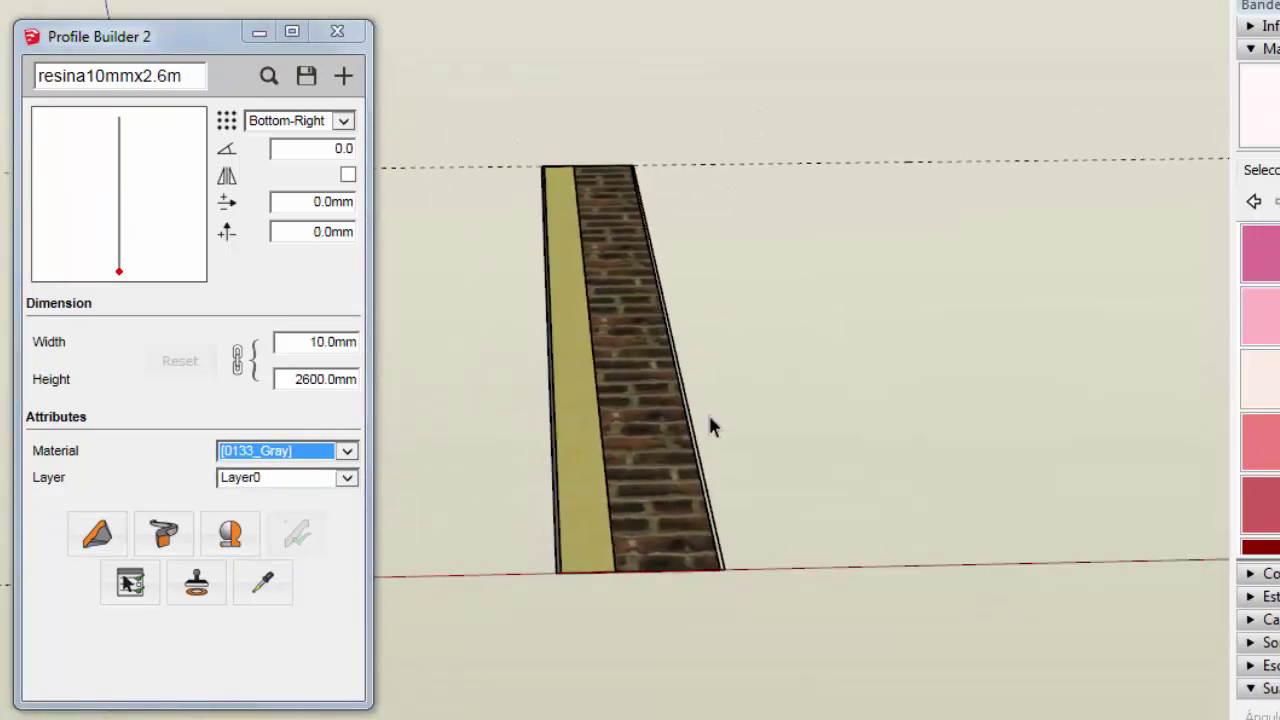
pyautogui.scroll(3, 595, 408)
pyautogui.scroll(-2, 688, 527)
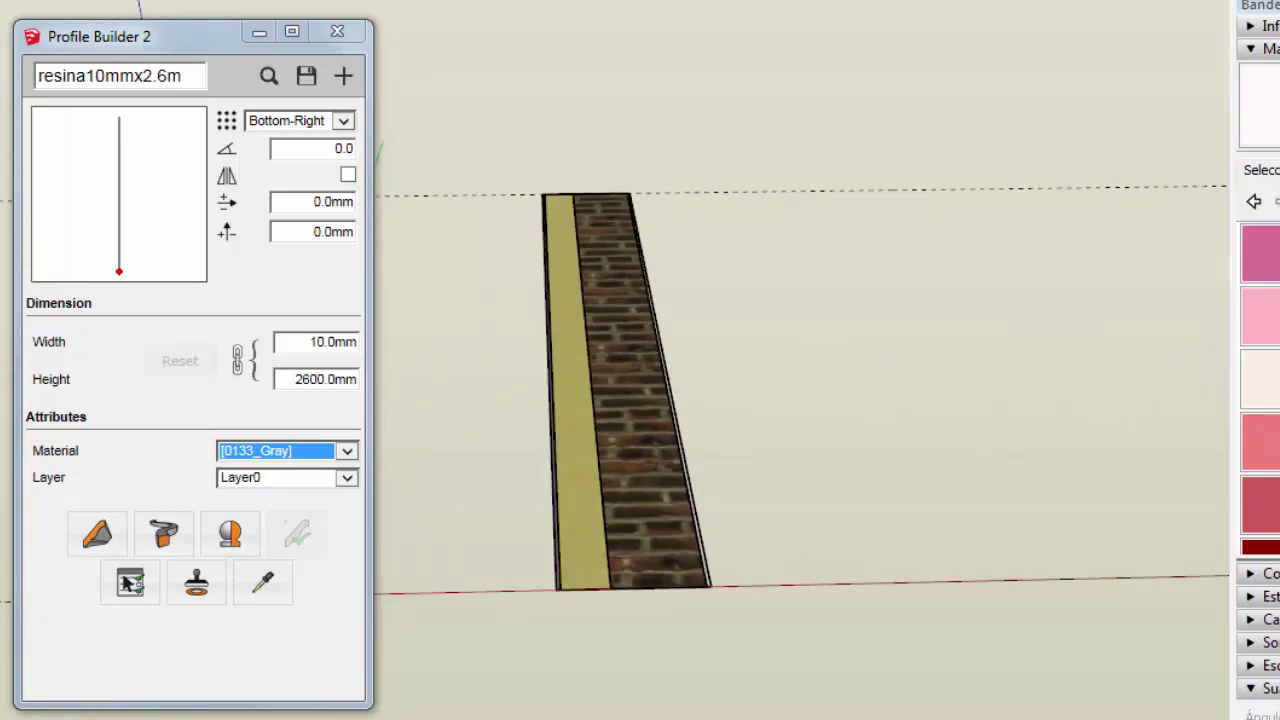
pyautogui.click(100, 533)
pyautogui.scroll(-2, 680, 228)
pyautogui.scroll(3, 620, 230)
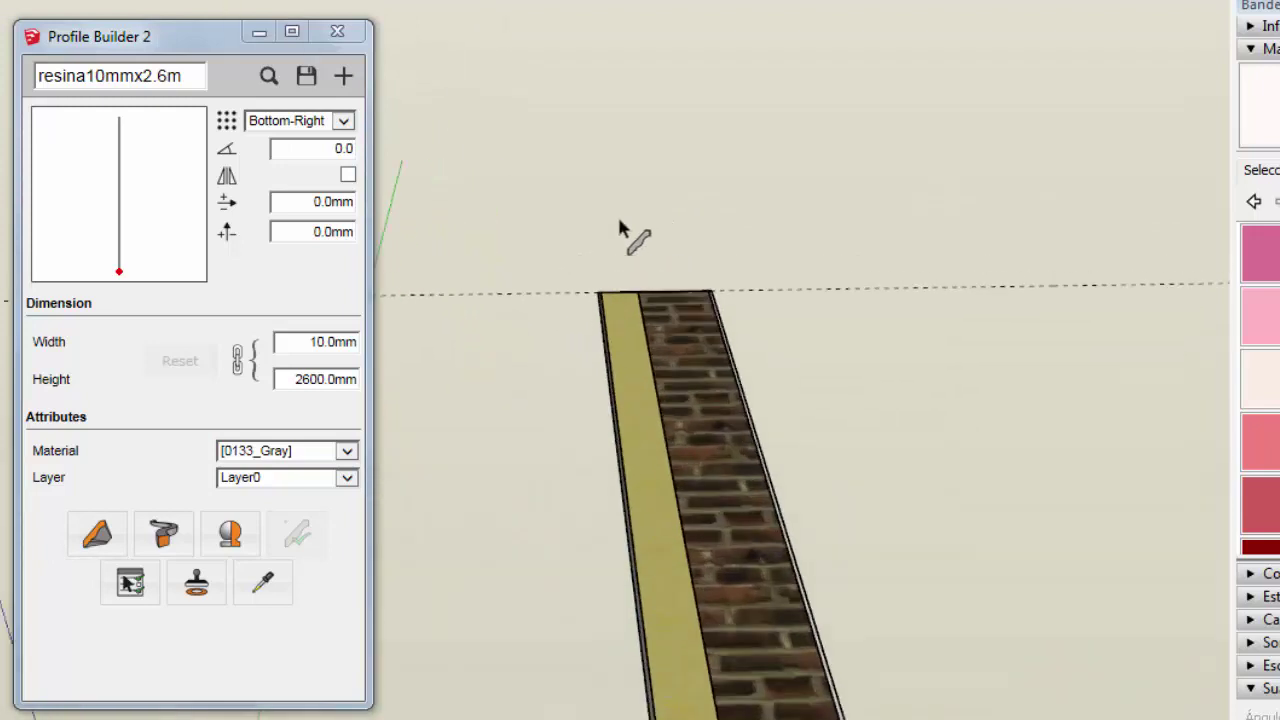
pyautogui.scroll(2, 605, 300)
pyautogui.scroll(2, 588, 318)
pyautogui.click(565, 322)
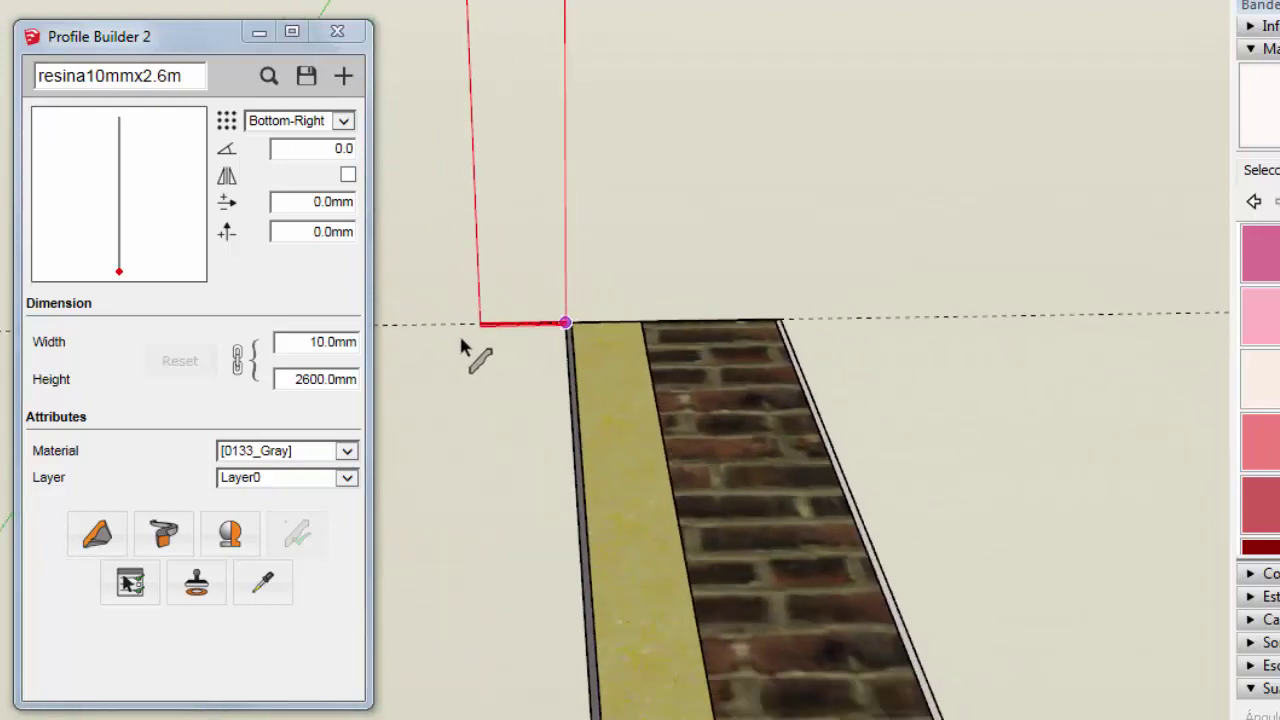
pyautogui.scroll(-1, 462, 347)
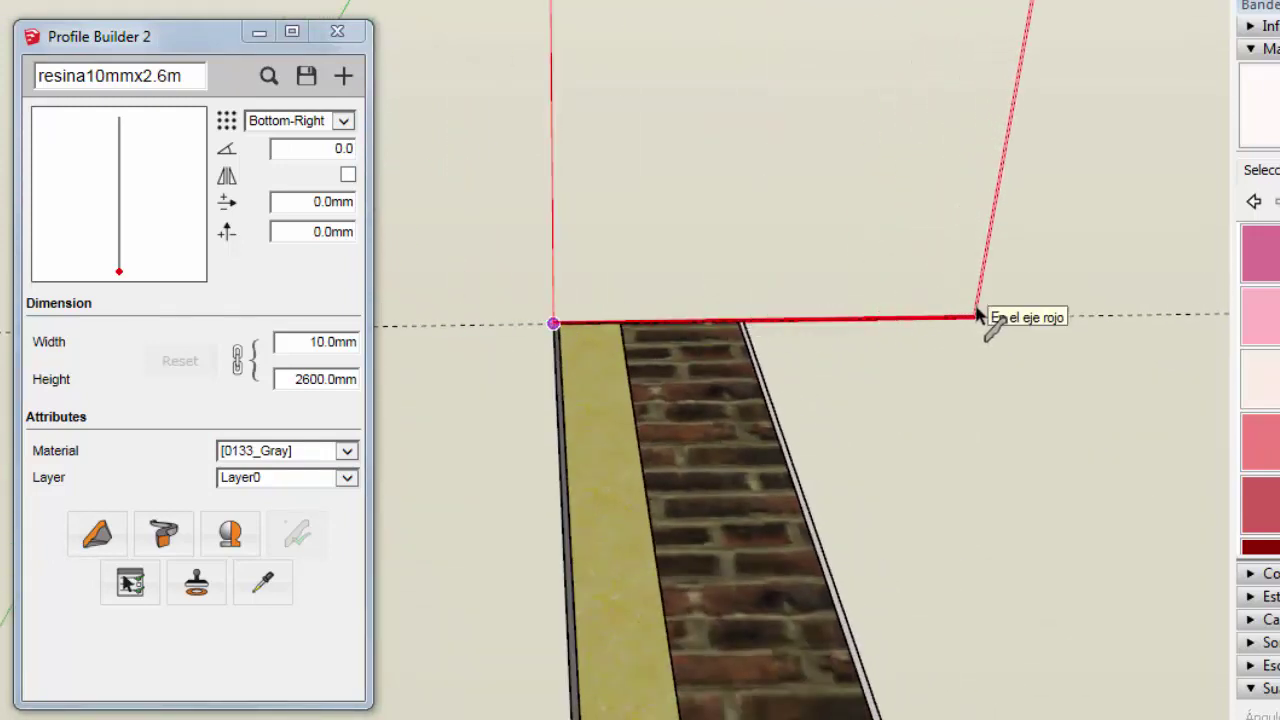
pyautogui.click(977, 316)
# - Orbit around the new resin panel, selecting and deselecting it to inspect it
pyautogui.moveTo(749, 220); pyautogui.dragTo(1057, 280, button='middle')
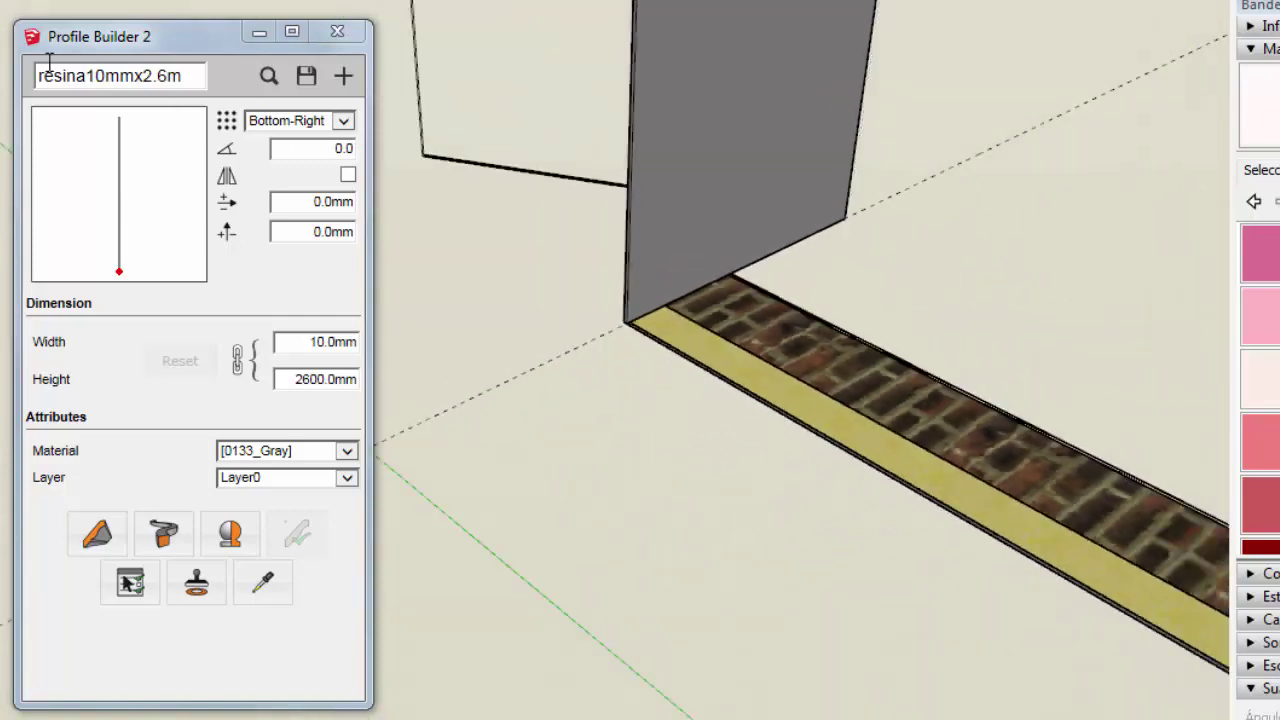
pyautogui.scroll(2, 670, 205)
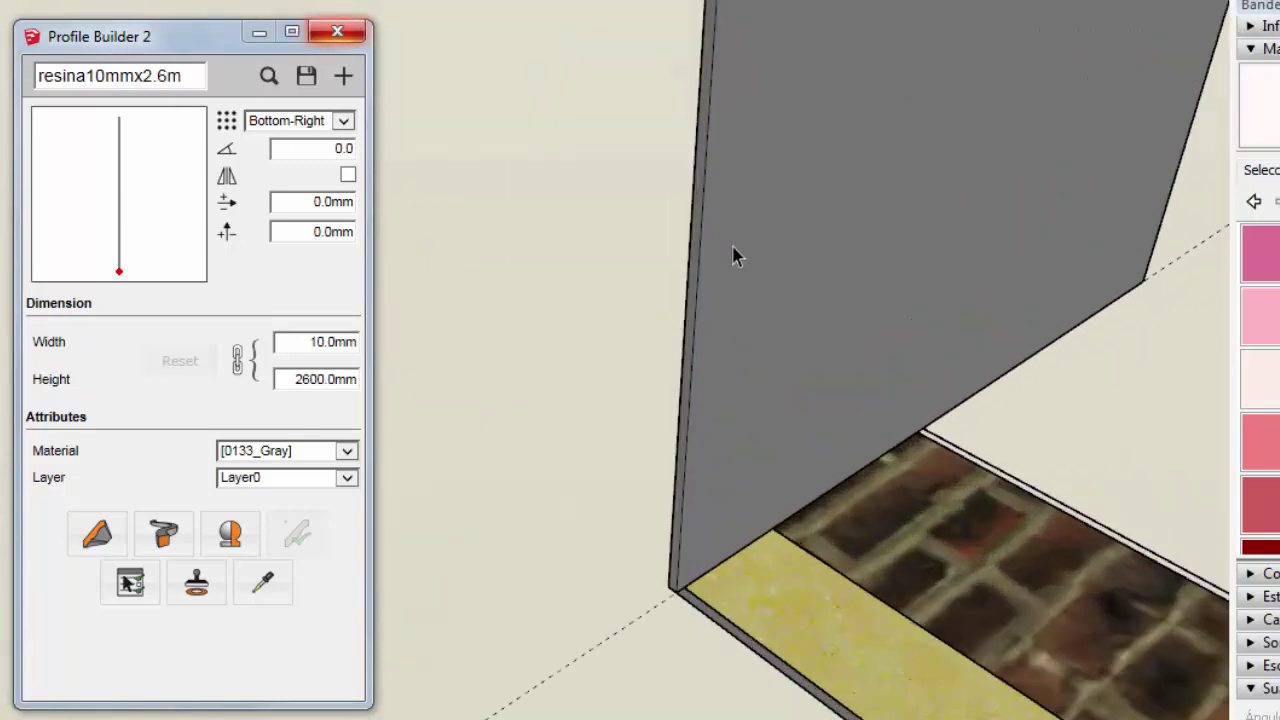
pyautogui.scroll(2, 734, 257)
pyautogui.click(729, 326)
pyautogui.scroll(1, 651, 386)
pyautogui.scroll(-1, 609, 391)
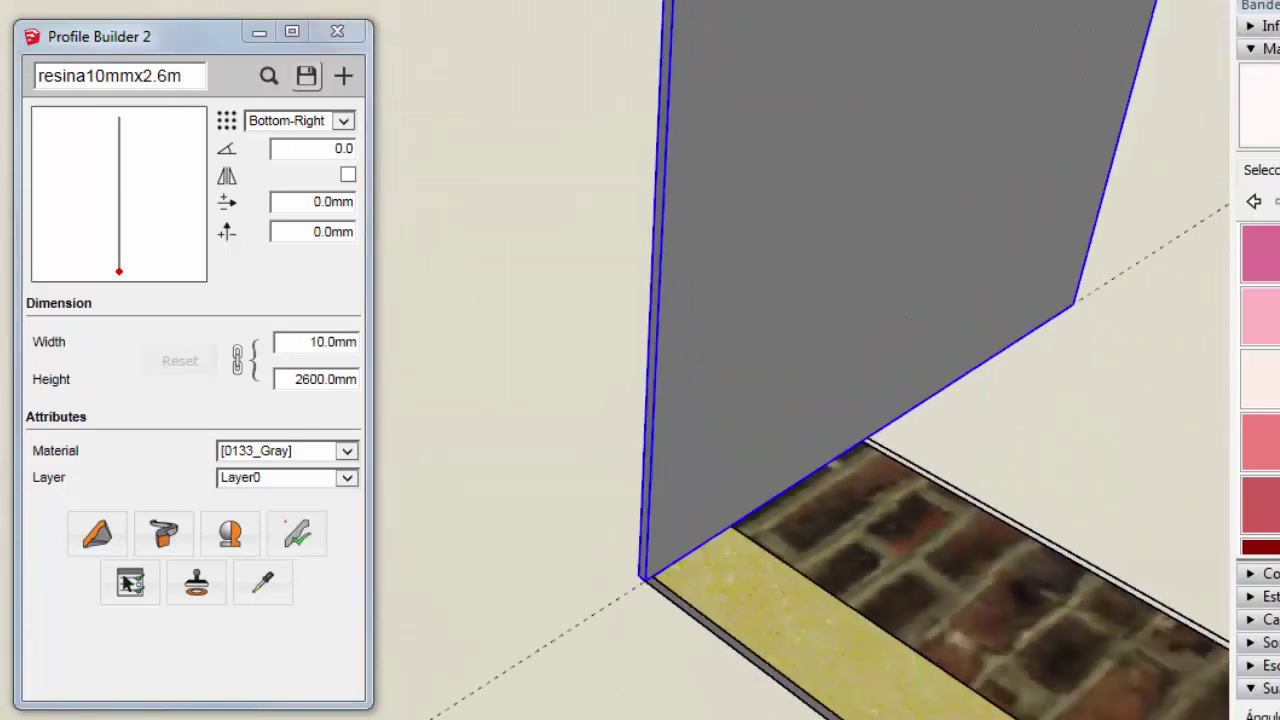
pyautogui.scroll(-2, 600, 330)
pyautogui.scroll(-1, 531, 323)
pyautogui.click(966, 391)
pyautogui.scroll(-1, 480, 371)
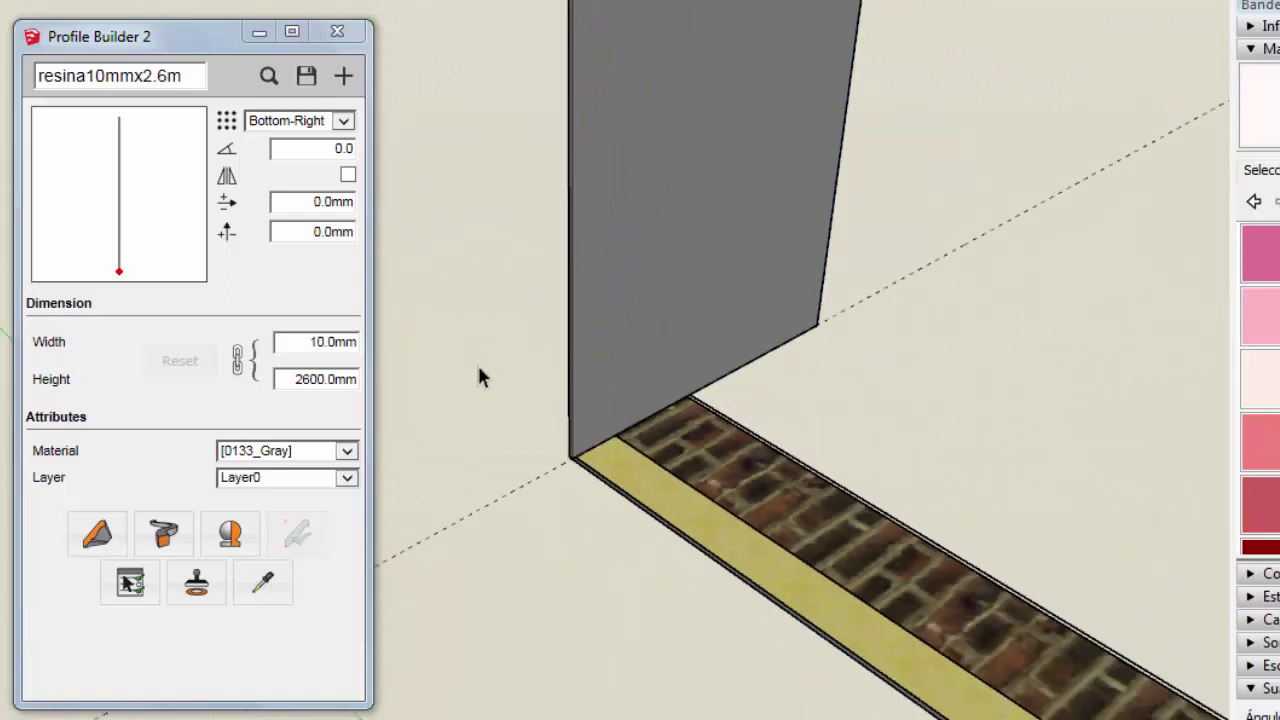
pyautogui.scroll(-1, 480, 371)
pyautogui.moveTo(754, 337); pyautogui.dragTo(717, 294, button='middle')
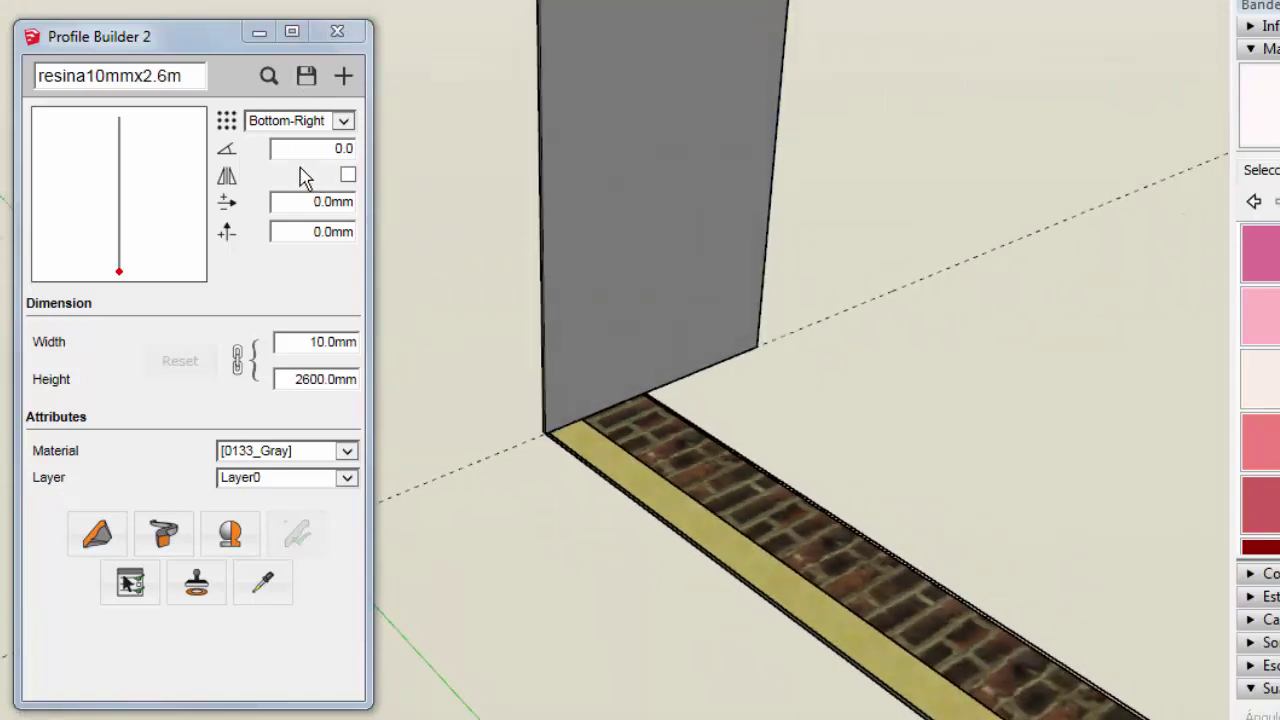
# - Begin saving the resin profile and create a Muros folder under PROFILE VIDEOS
pyautogui.click(305, 80)
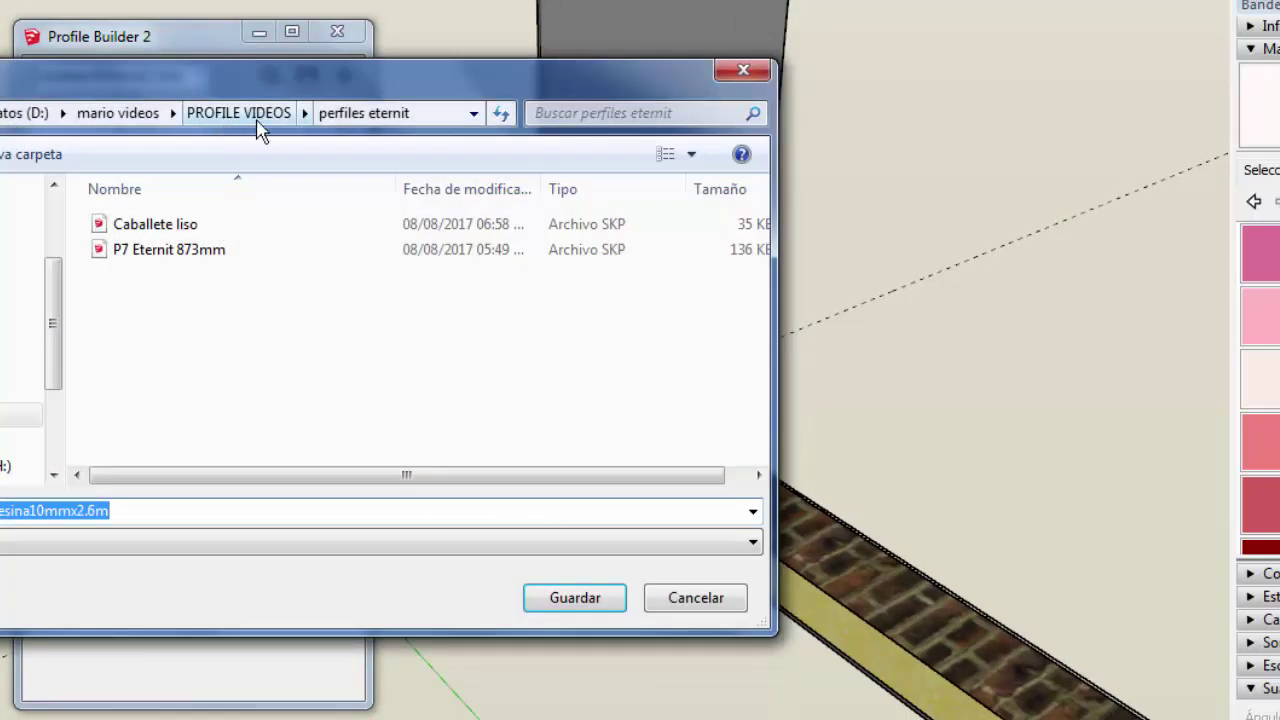
pyautogui.click(255, 122)
pyautogui.click(45, 160)
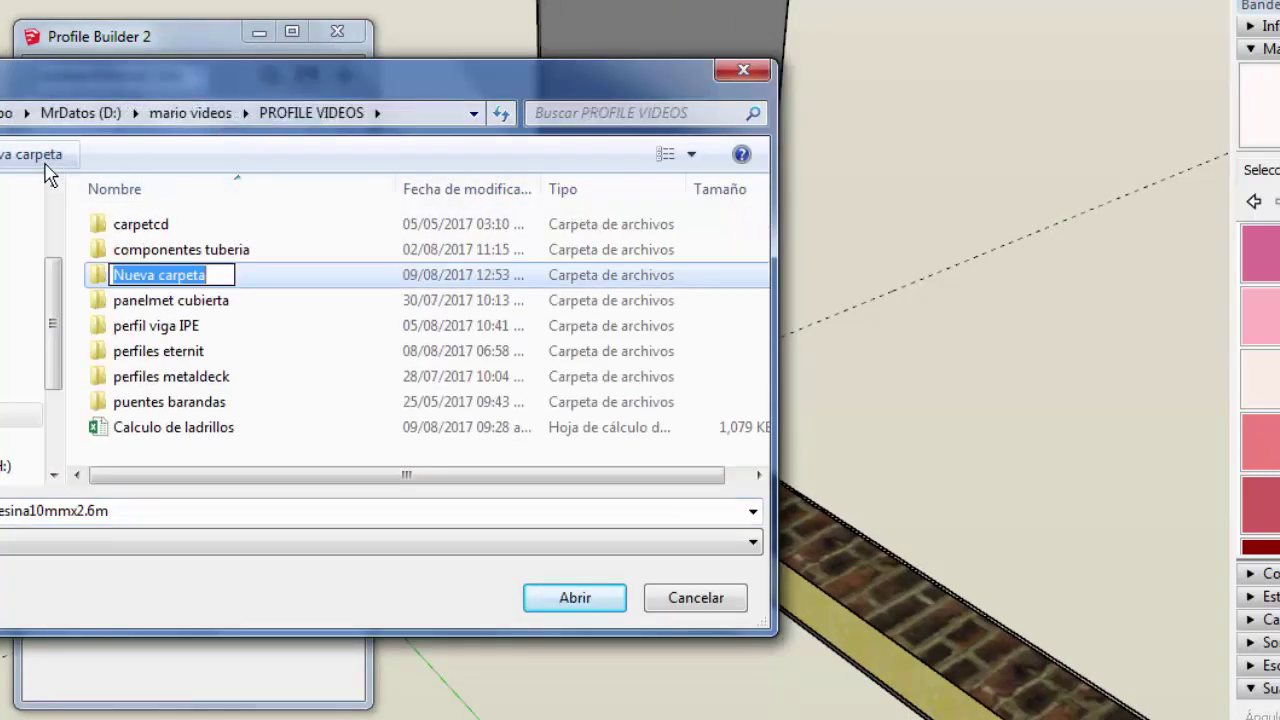
pyautogui.write('Muros')
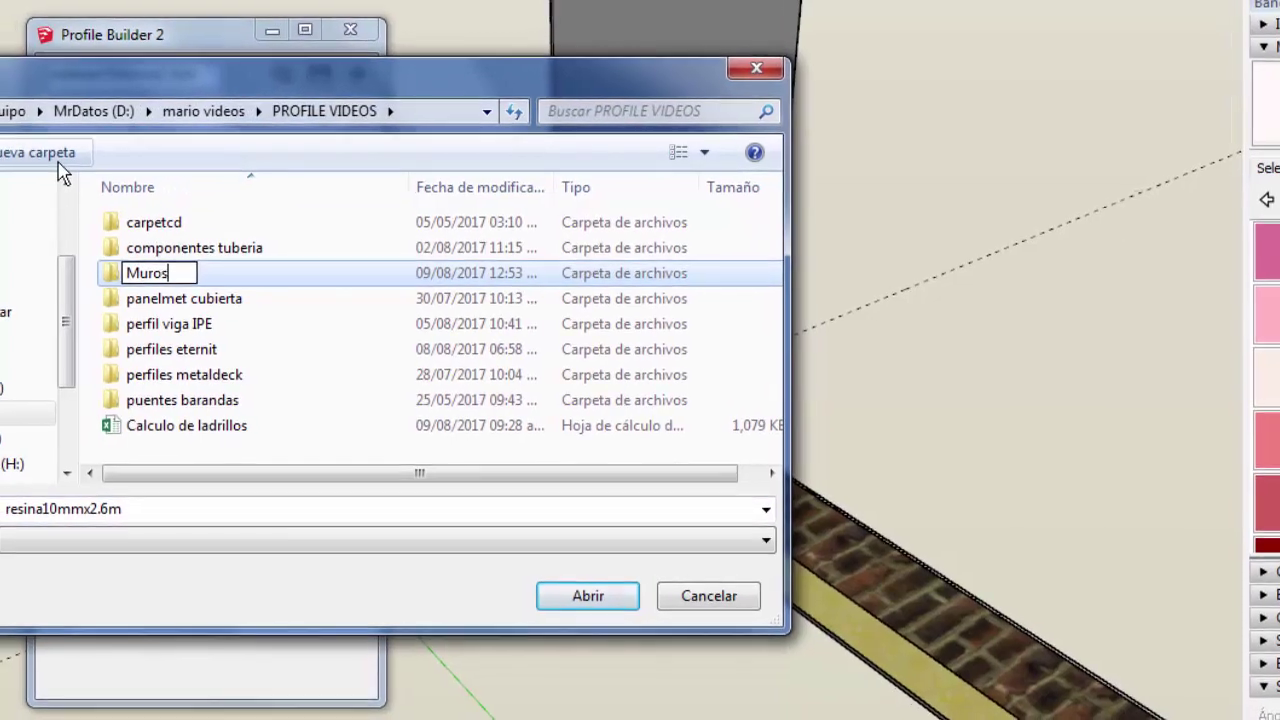
pyautogui.press('Return')
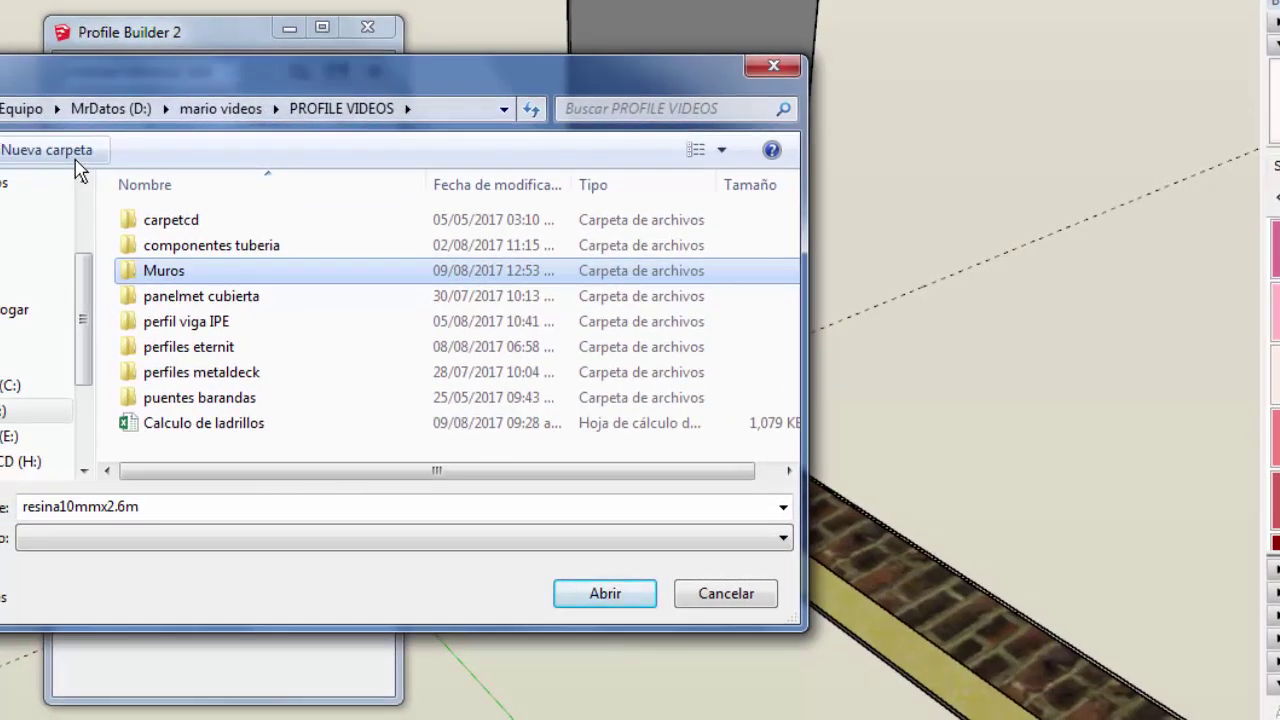
pyautogui.press('Return')
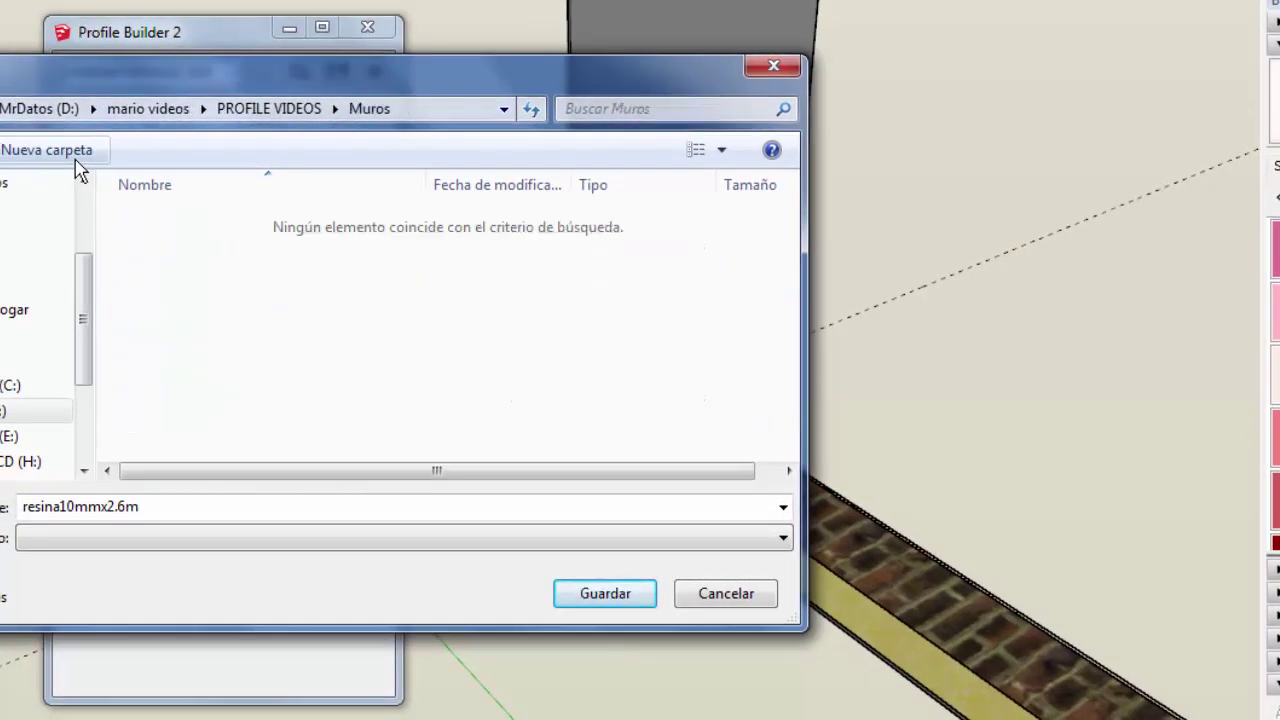
# - Save the profile into a new Muros subfolder 'Pared ladrillo con aislante termico'
pyautogui.click(76, 158)
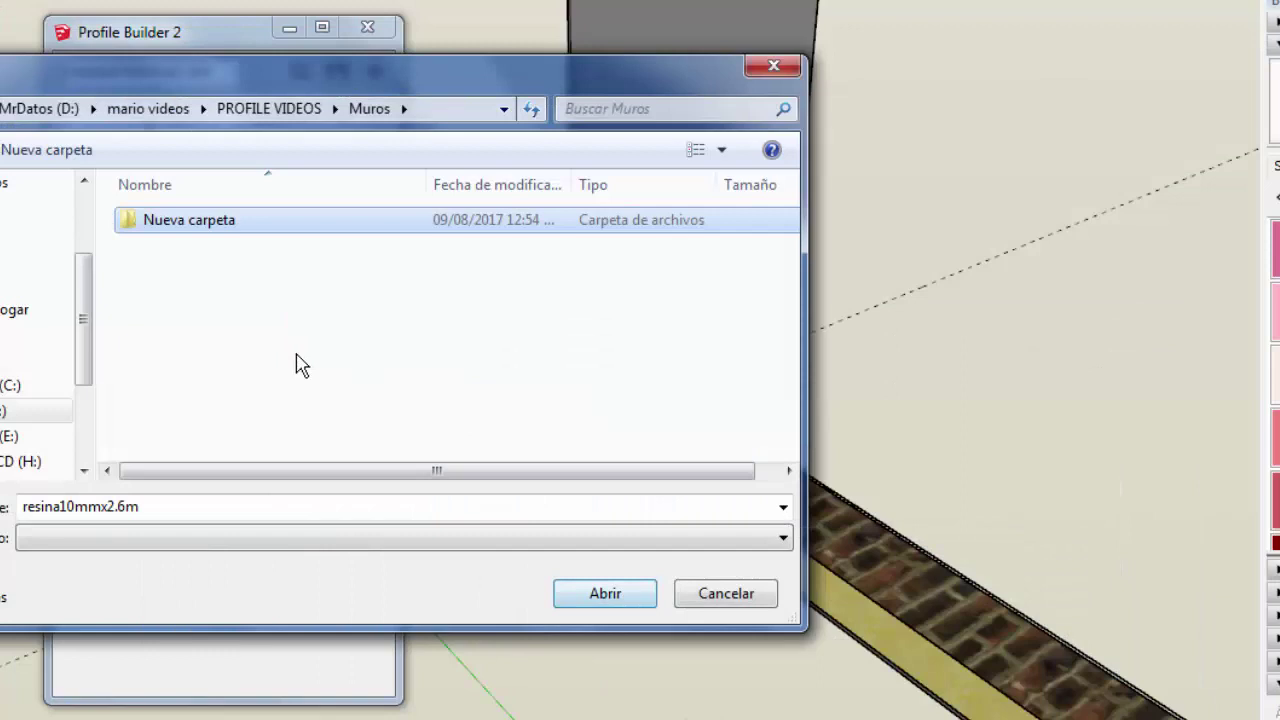
pyautogui.write('Pared')
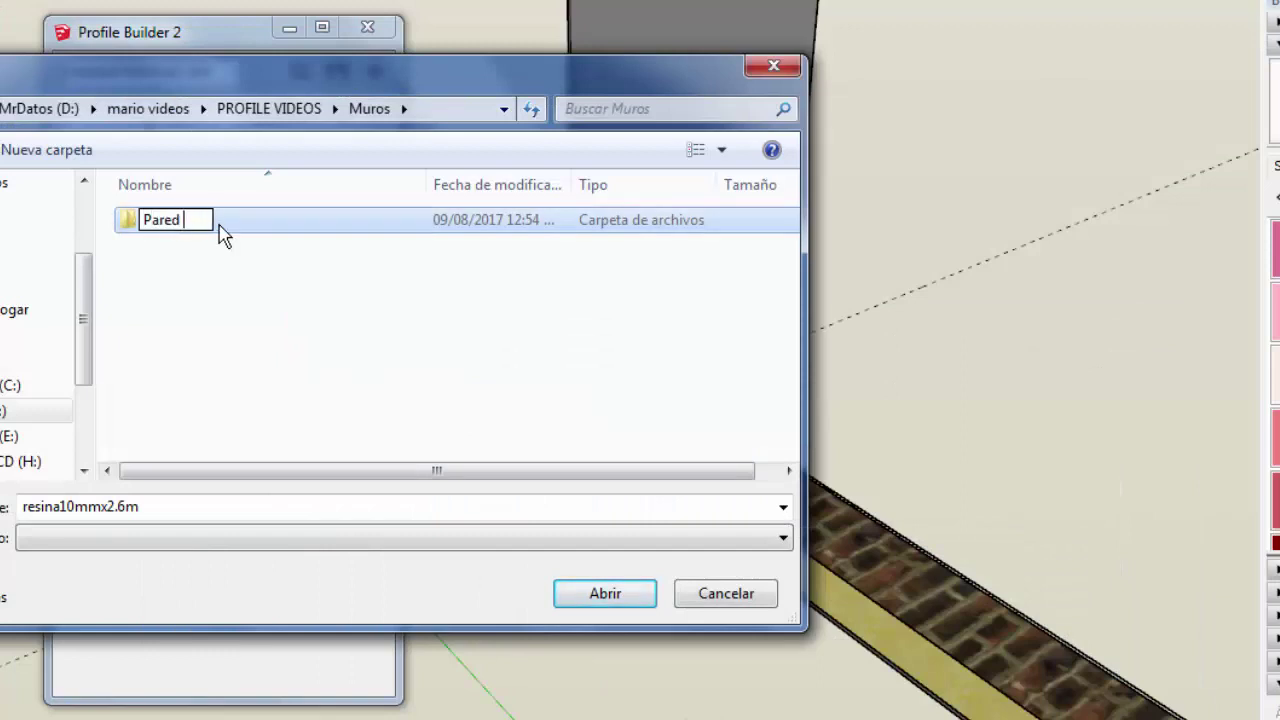
pyautogui.write(' ladrillo con aislante termino')
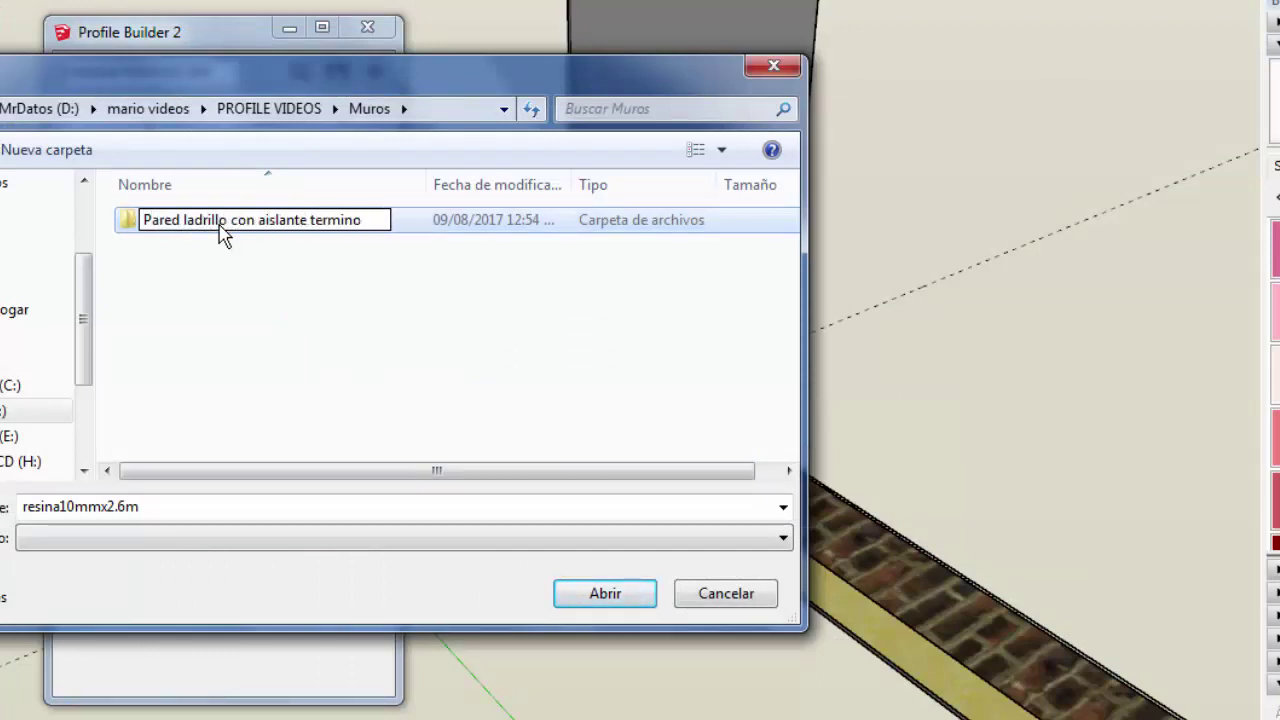
pyautogui.write('c')
pyautogui.click(255, 305)
pyautogui.click(320, 229)
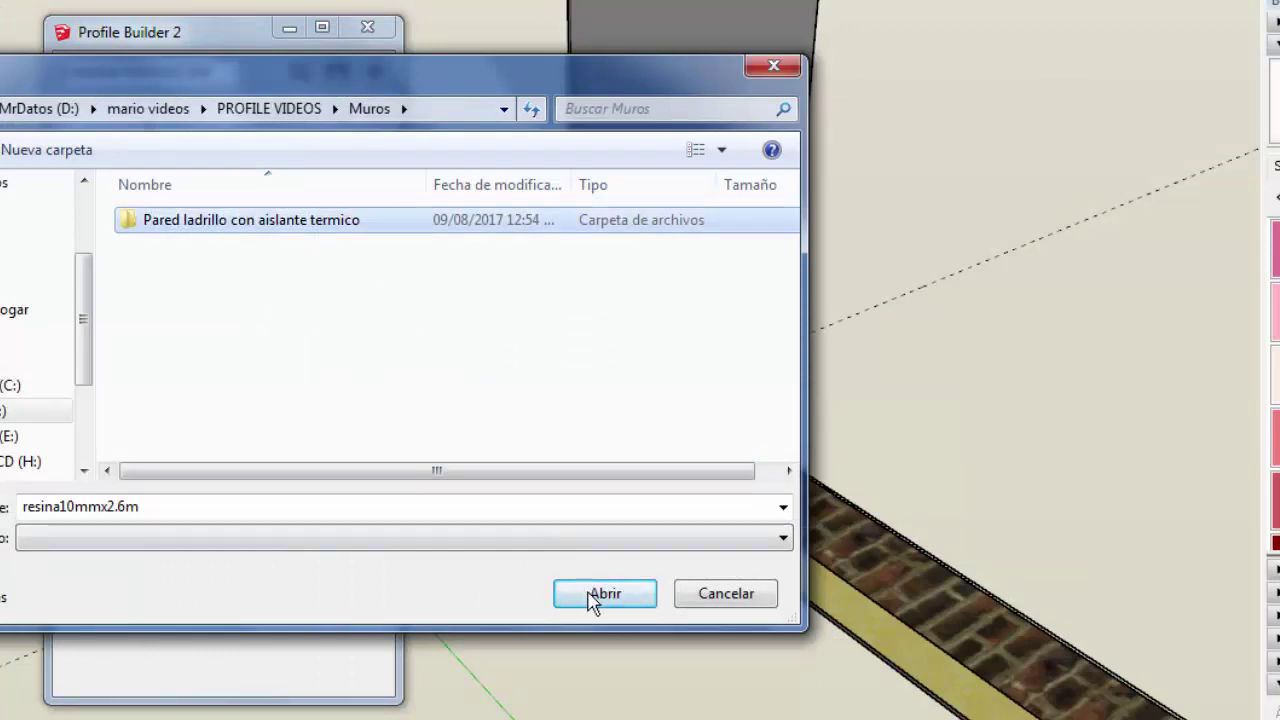
pyautogui.click(590, 598)
pyautogui.click(616, 600)
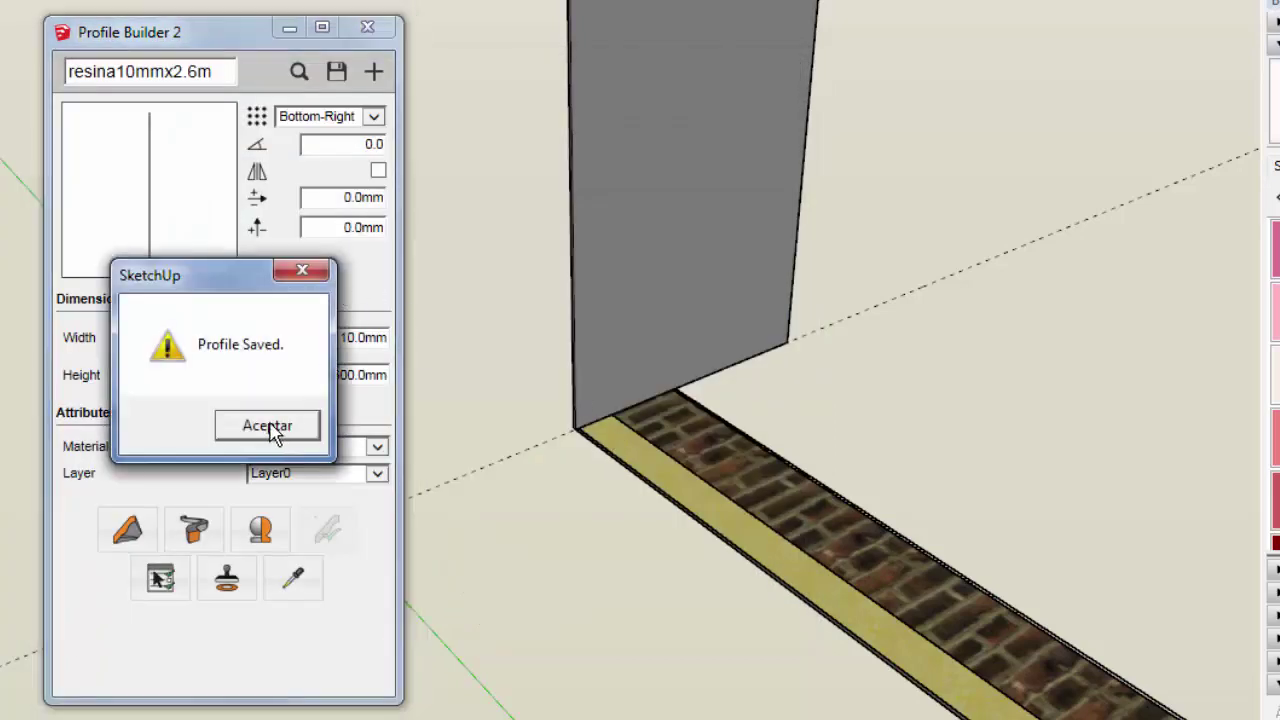
pyautogui.click(240, 432)
# - Orbit to look along the strips and select the yellow insulation strip
pyautogui.moveTo(634, 366)
pyautogui.mouseDown(button='middle')
pyautogui.moveTo(551, 383)
pyautogui.moveTo(395, 328)
pyautogui.mouseUp(button='middle')
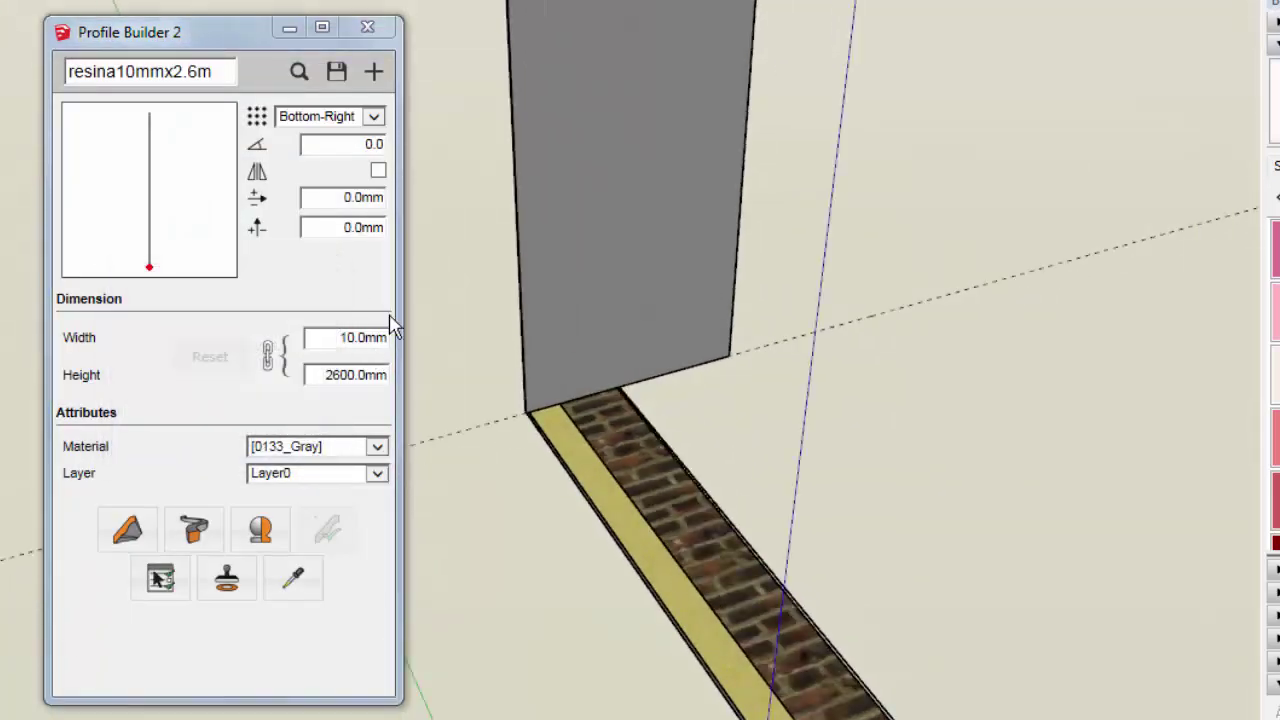
pyautogui.scroll(-3, 437, 331)
pyautogui.scroll(3, 606, 520)
pyautogui.scroll(3, 587, 510)
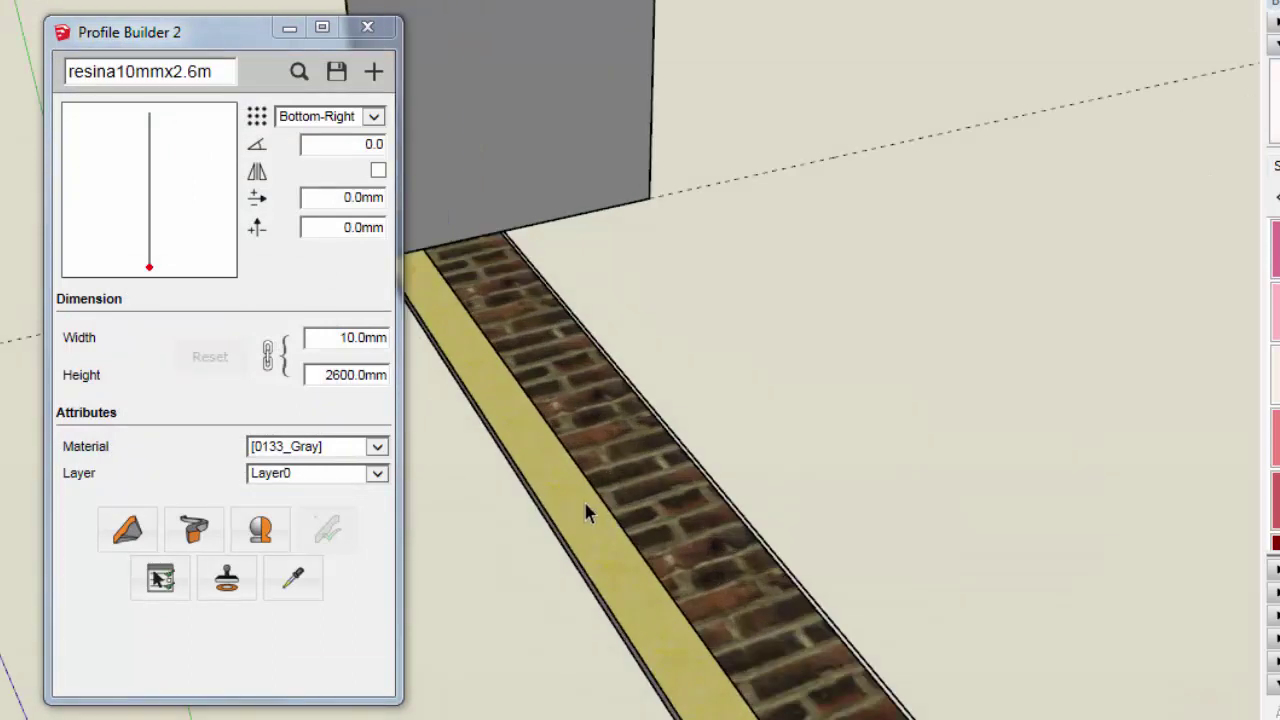
pyautogui.click(586, 514)
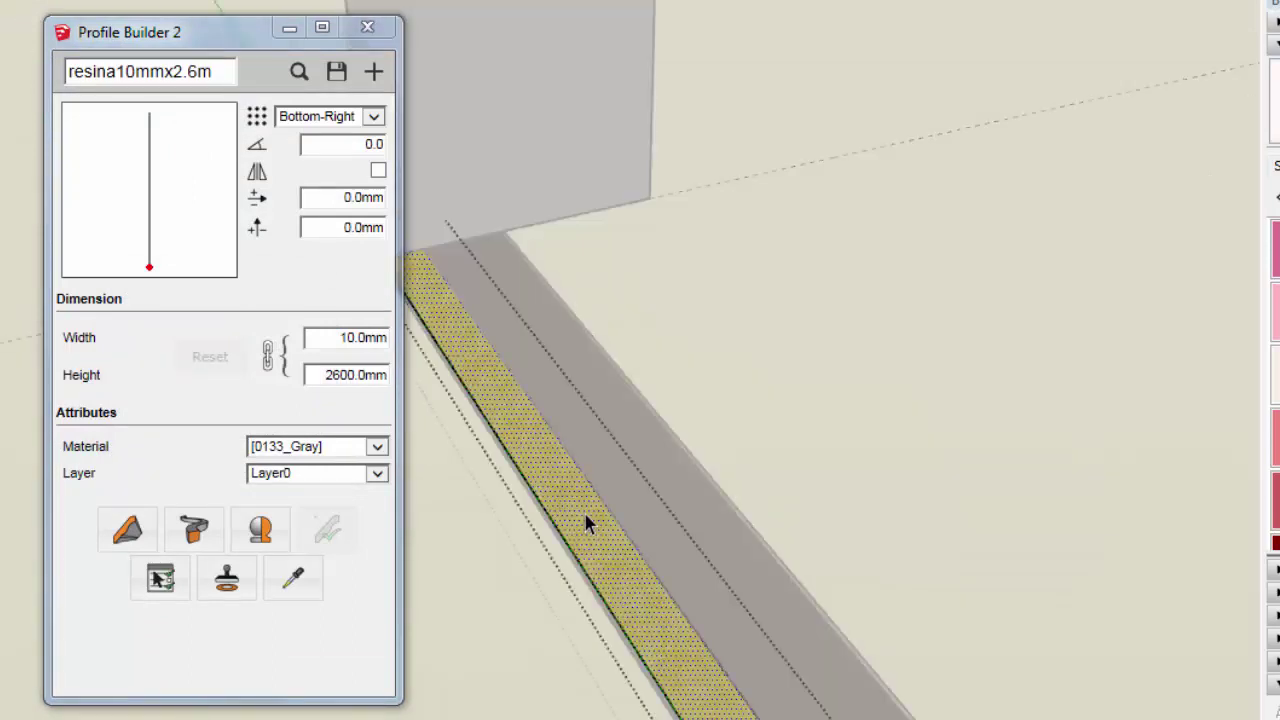
# - Create profile Aislante120mmx2.6m anchored bottom-left with Wood Board Cork material
pyautogui.click(373, 71)
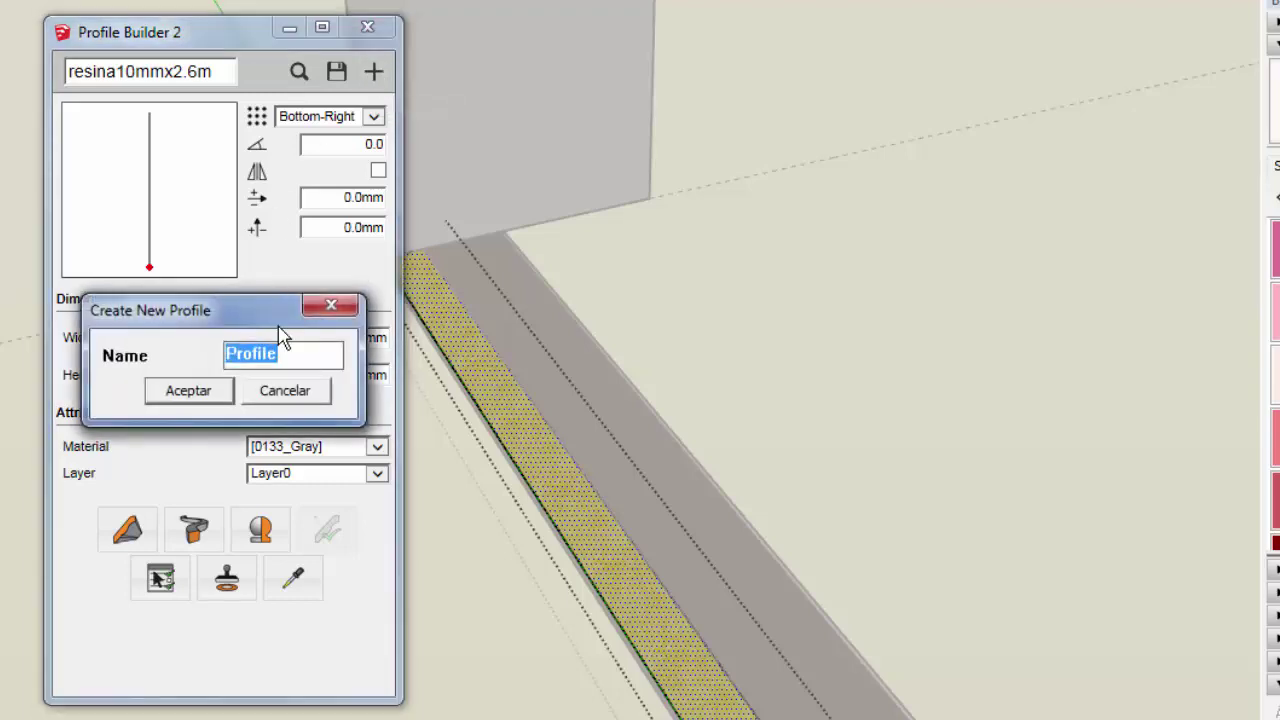
pyautogui.write('Al')
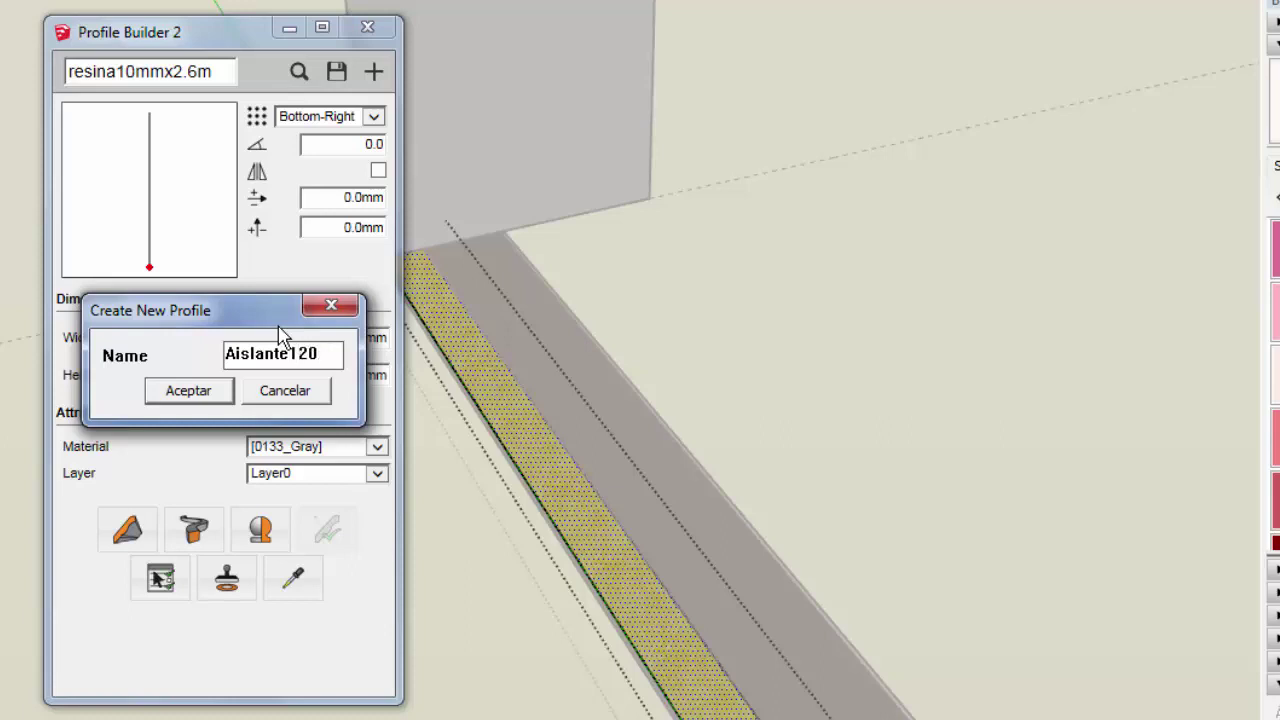
pyautogui.write('mmx2')
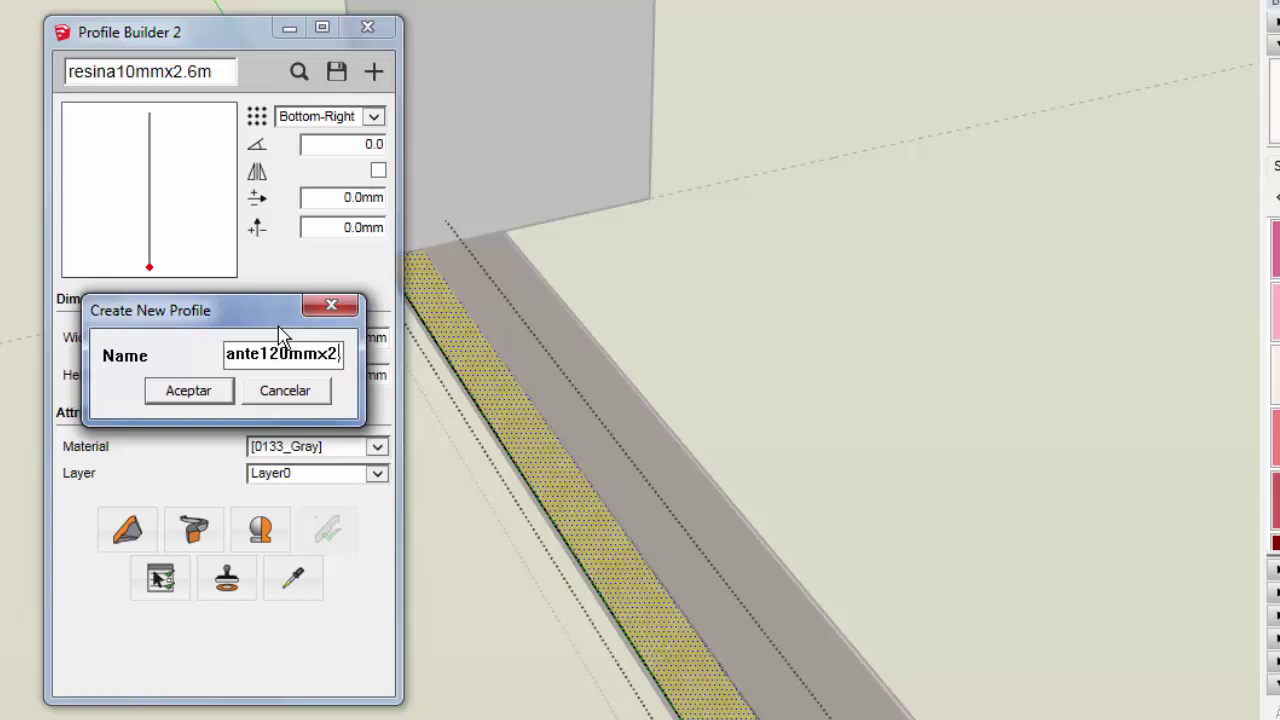
pyautogui.write('.6m')
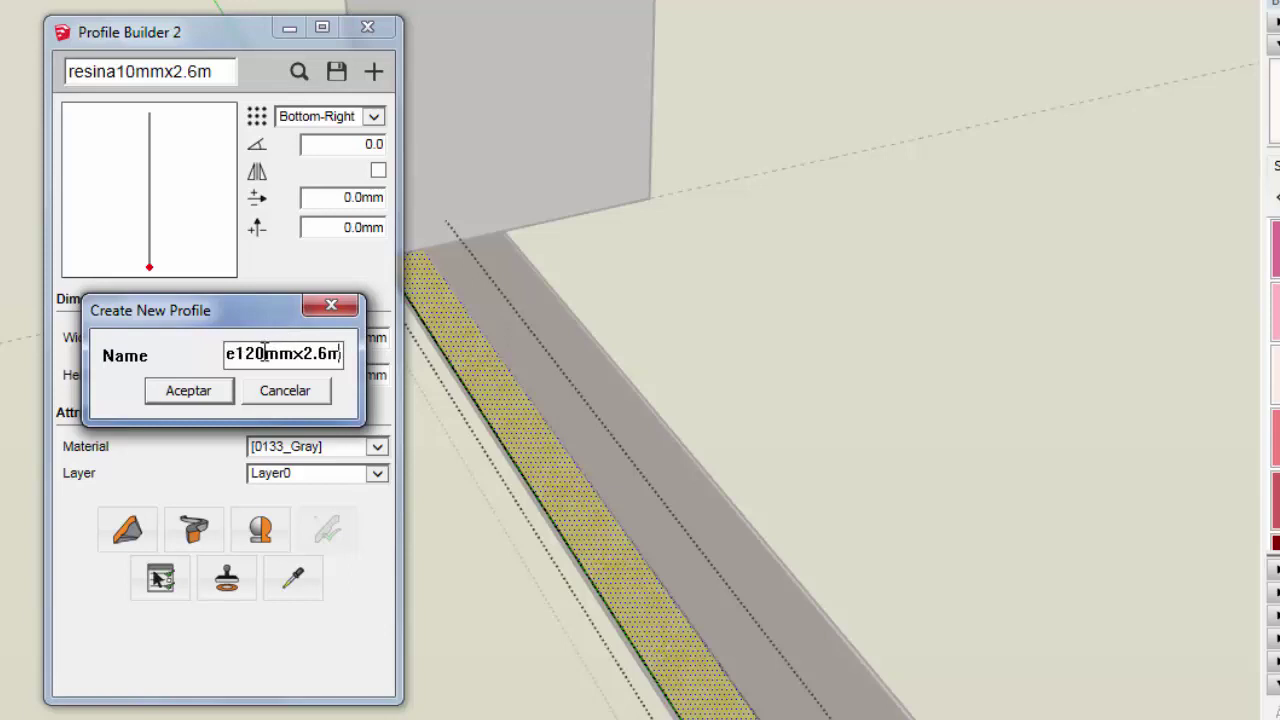
pyautogui.click(226, 397)
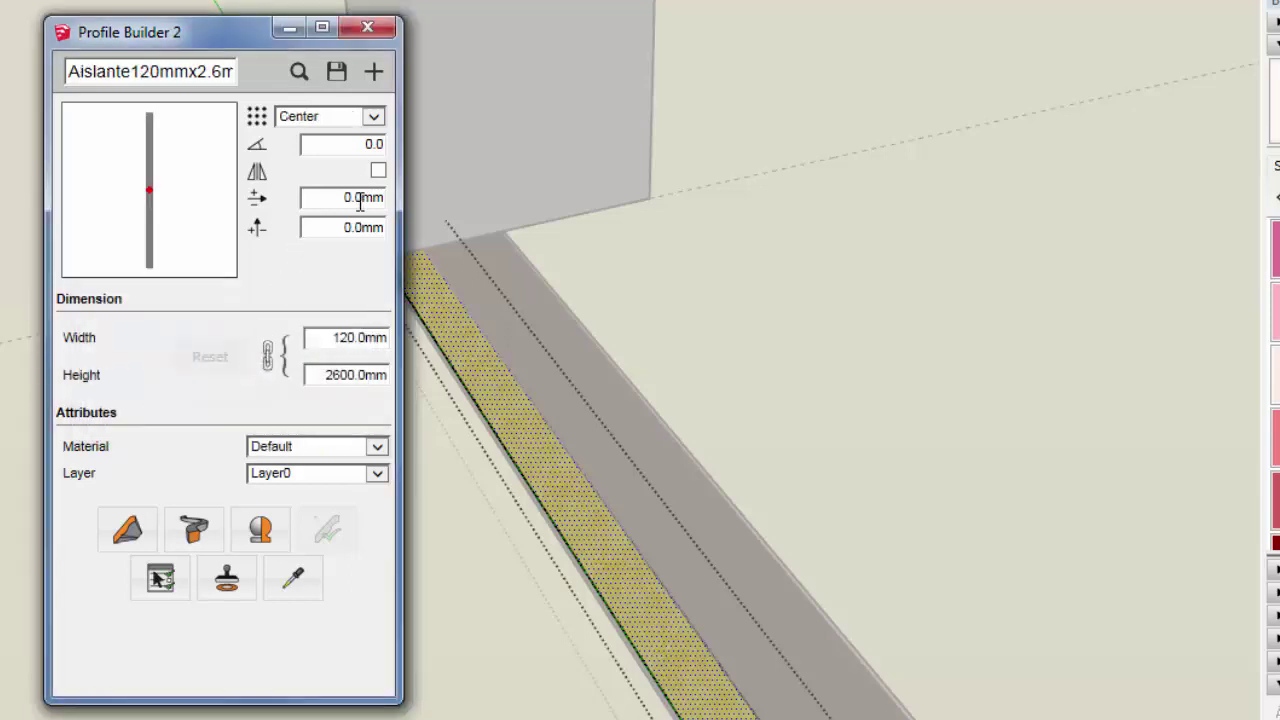
pyautogui.click(335, 117)
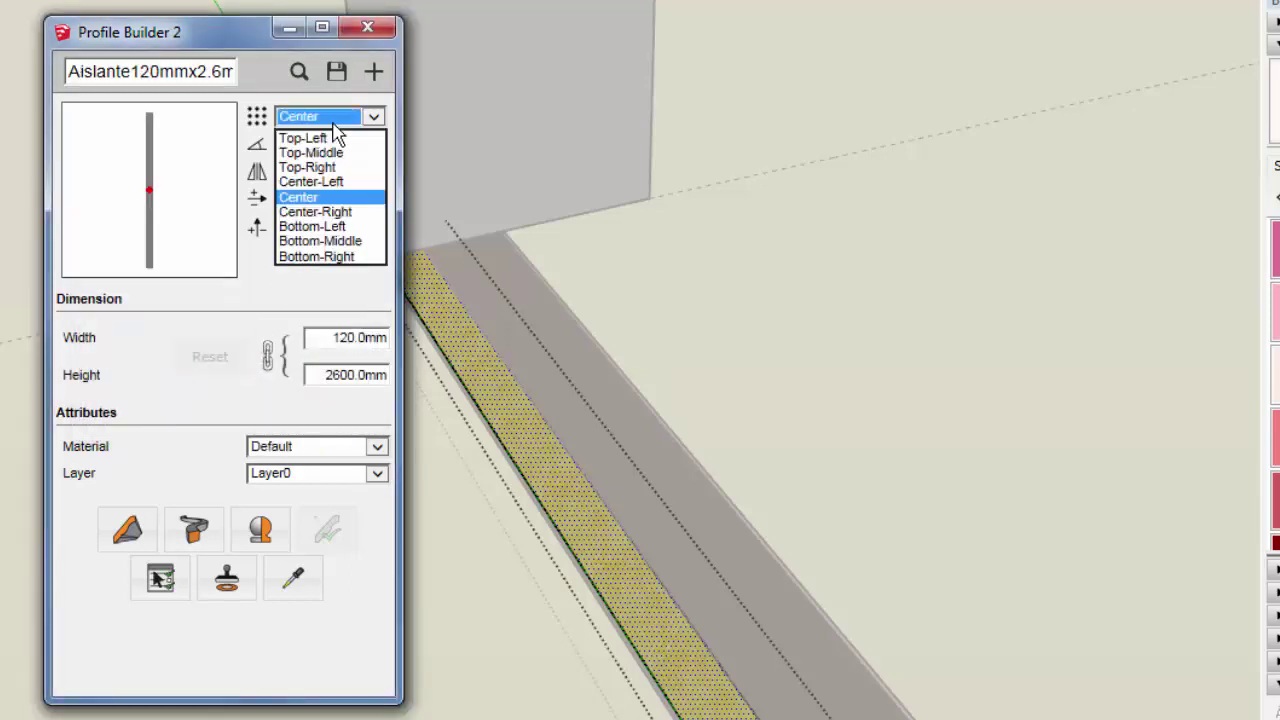
pyautogui.click(332, 227)
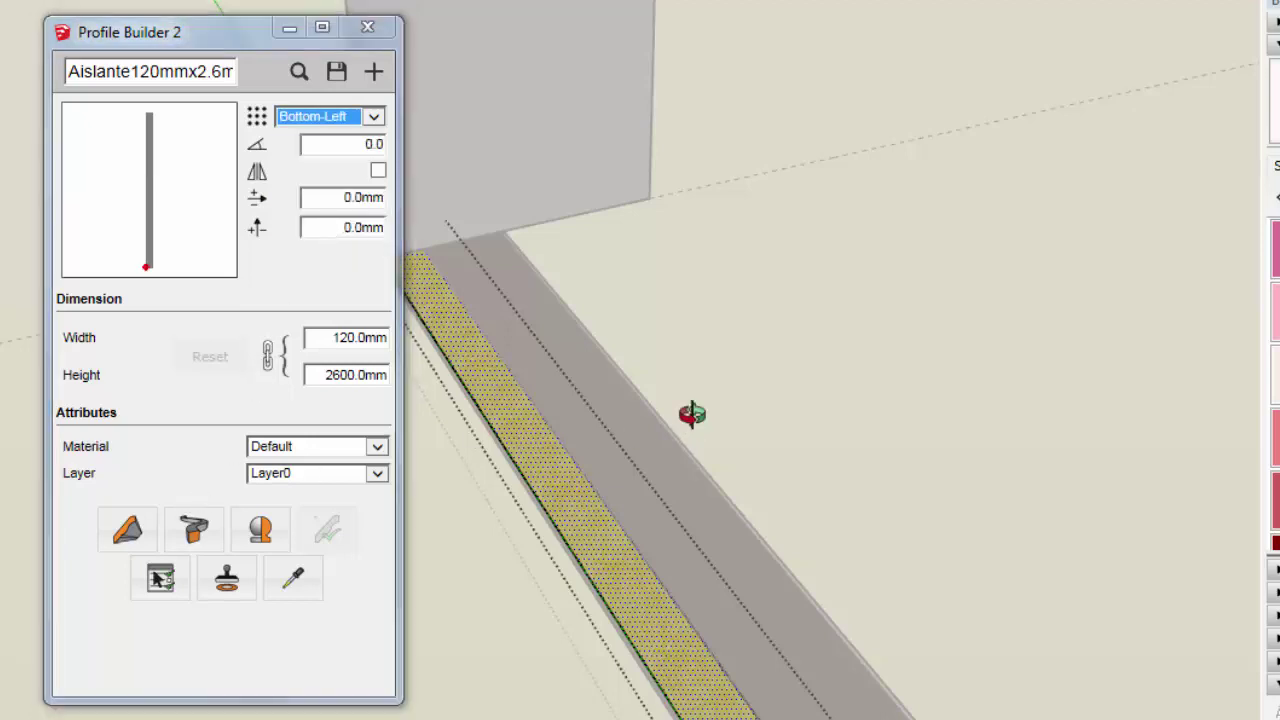
pyautogui.moveTo(690, 415)
pyautogui.mouseDown(button='middle')
pyautogui.moveTo(840, 325)
pyautogui.moveTo(857, 386)
pyautogui.moveTo(628, 427)
pyautogui.mouseUp(button='middle')
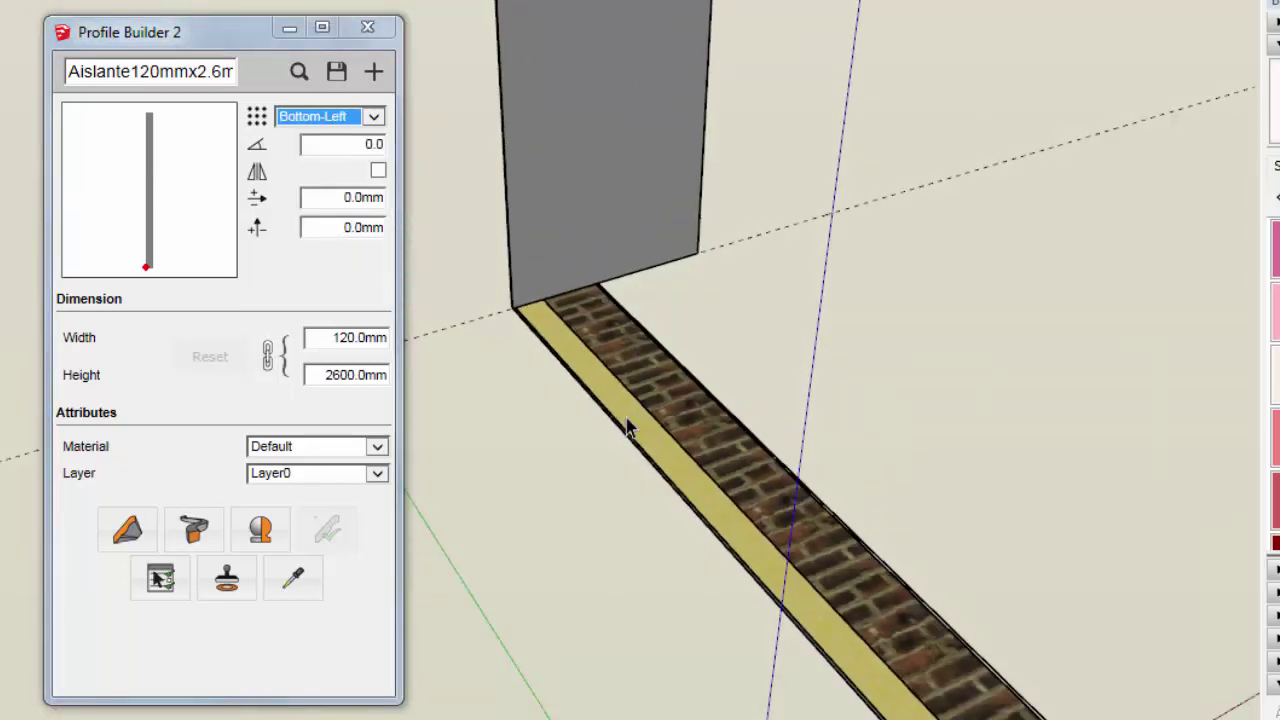
pyautogui.click(325, 449)
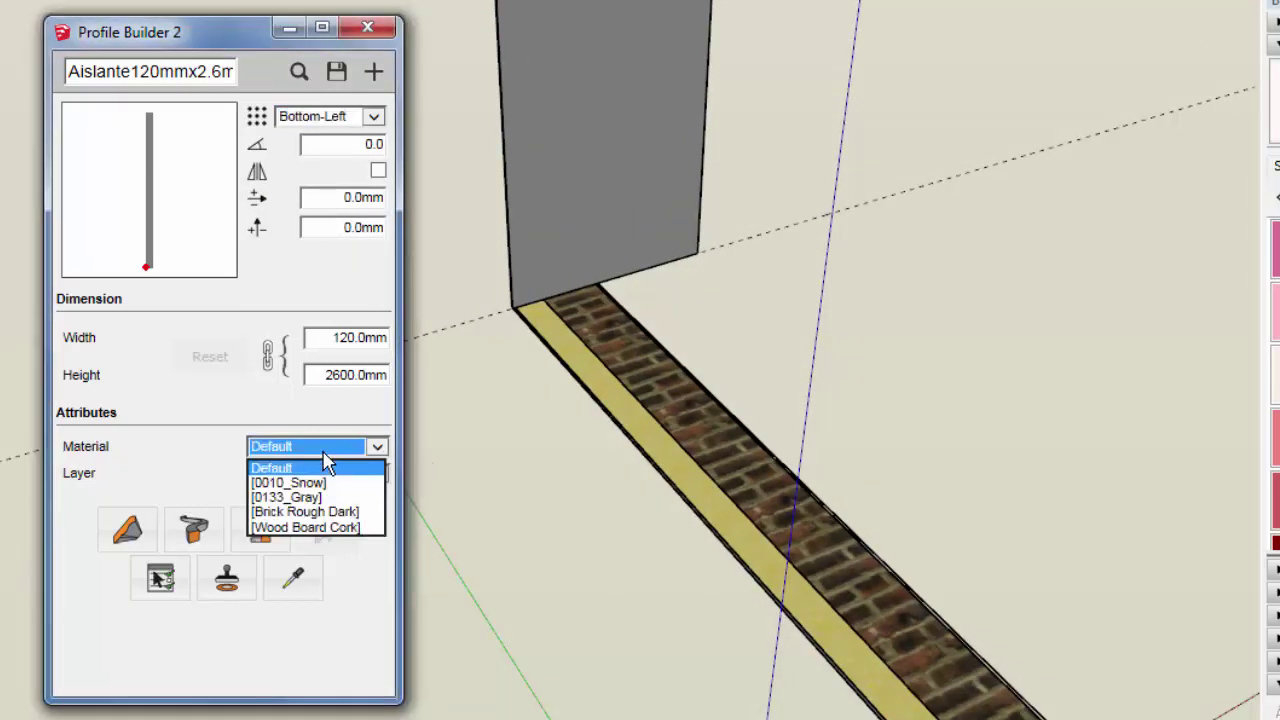
pyautogui.click(338, 530)
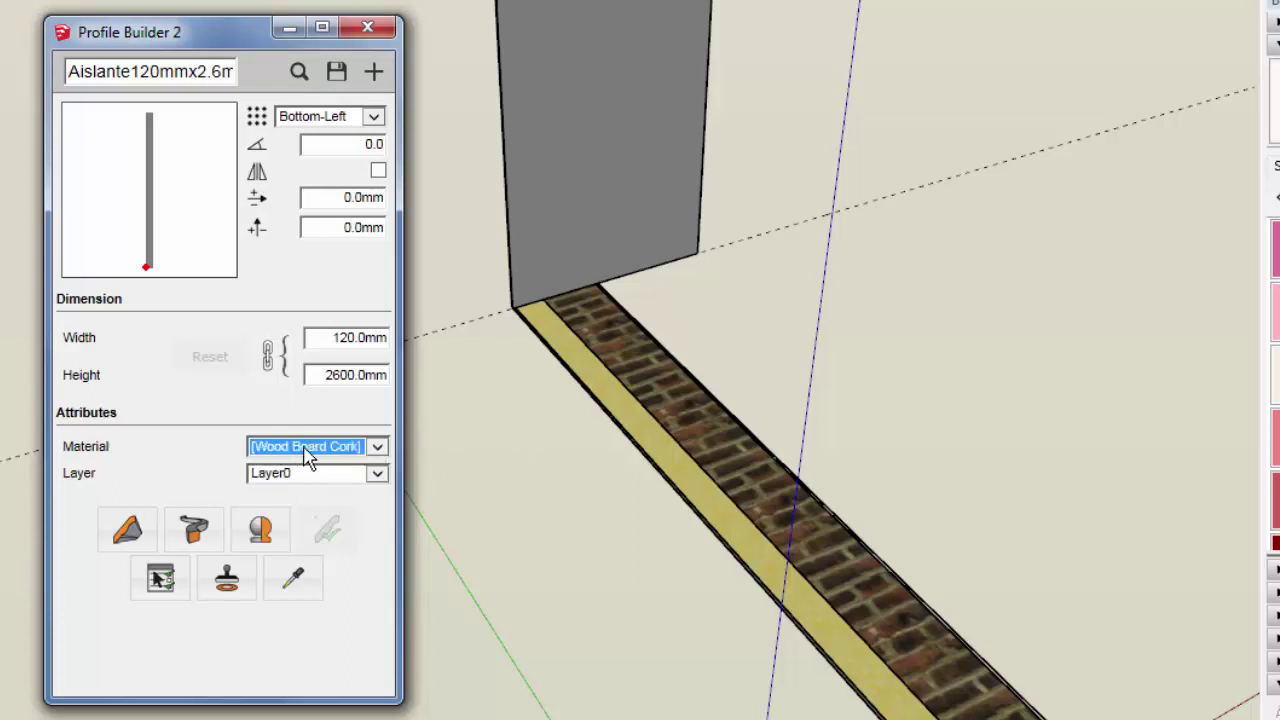
pyautogui.moveTo(628, 448); pyautogui.dragTo(694, 420, button='middle')
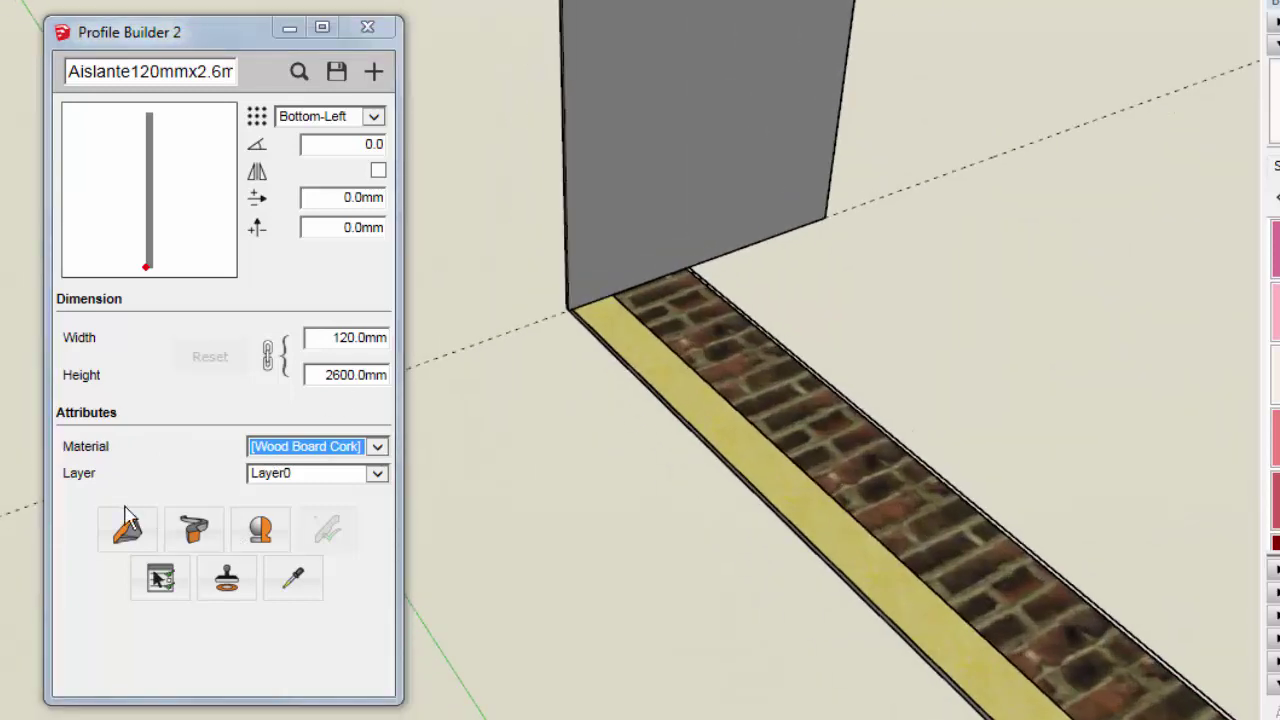
# - Build the 120 mm cork board along the wall from its bottom corner to its top corner
pyautogui.click(120, 540)
pyautogui.scroll(2, 557, 296)
pyautogui.scroll(2, 550, 300)
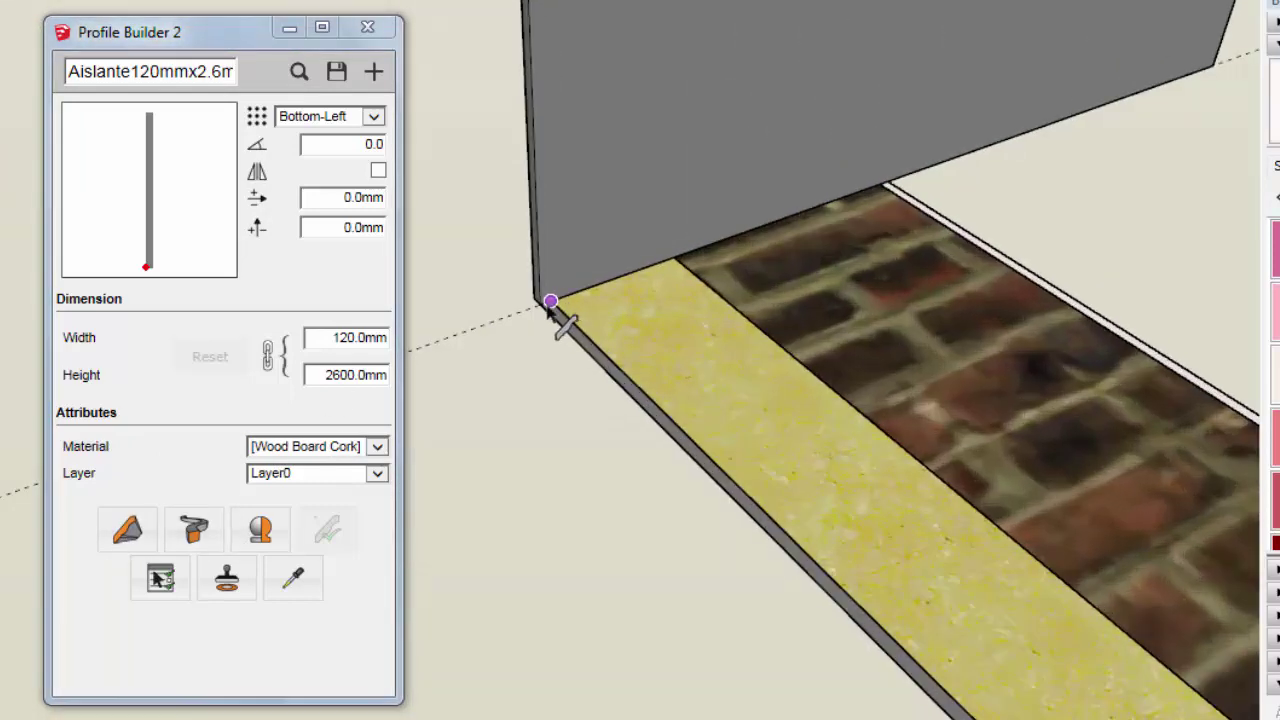
pyautogui.scroll(1, 540, 305)
pyautogui.click(540, 308)
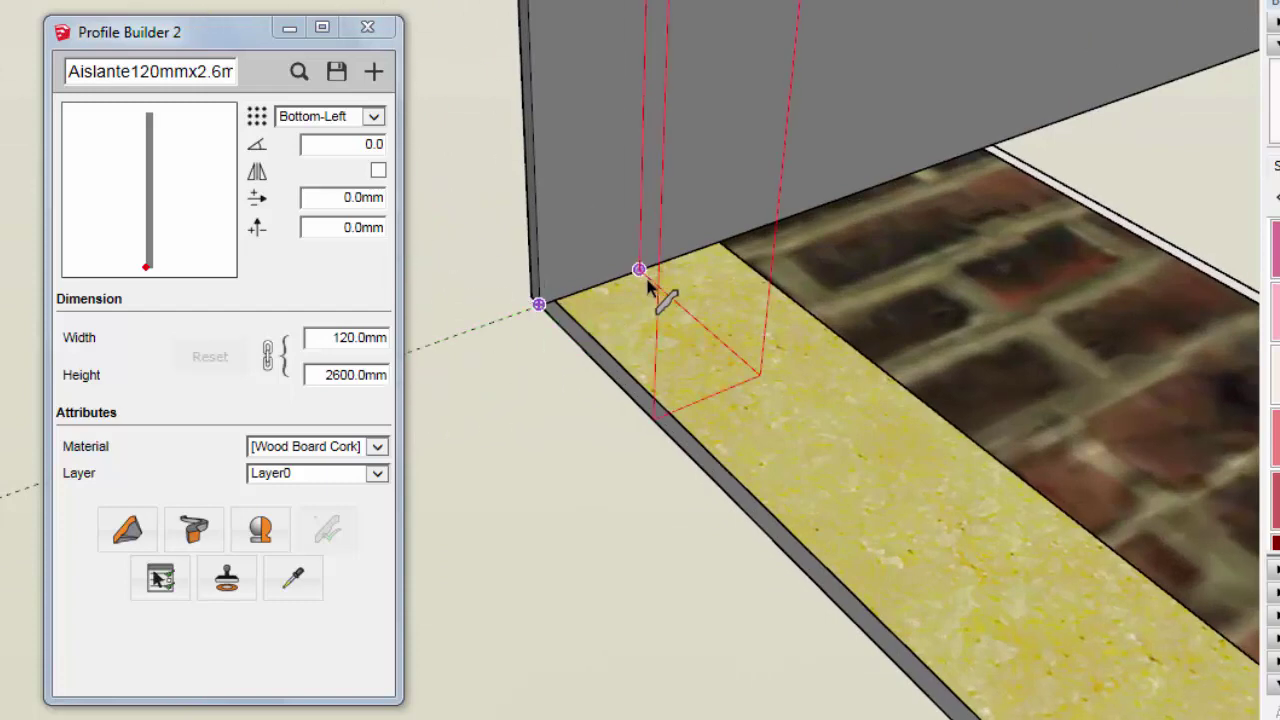
pyautogui.scroll(-2, 640, 295)
pyautogui.scroll(-2, 632, 305)
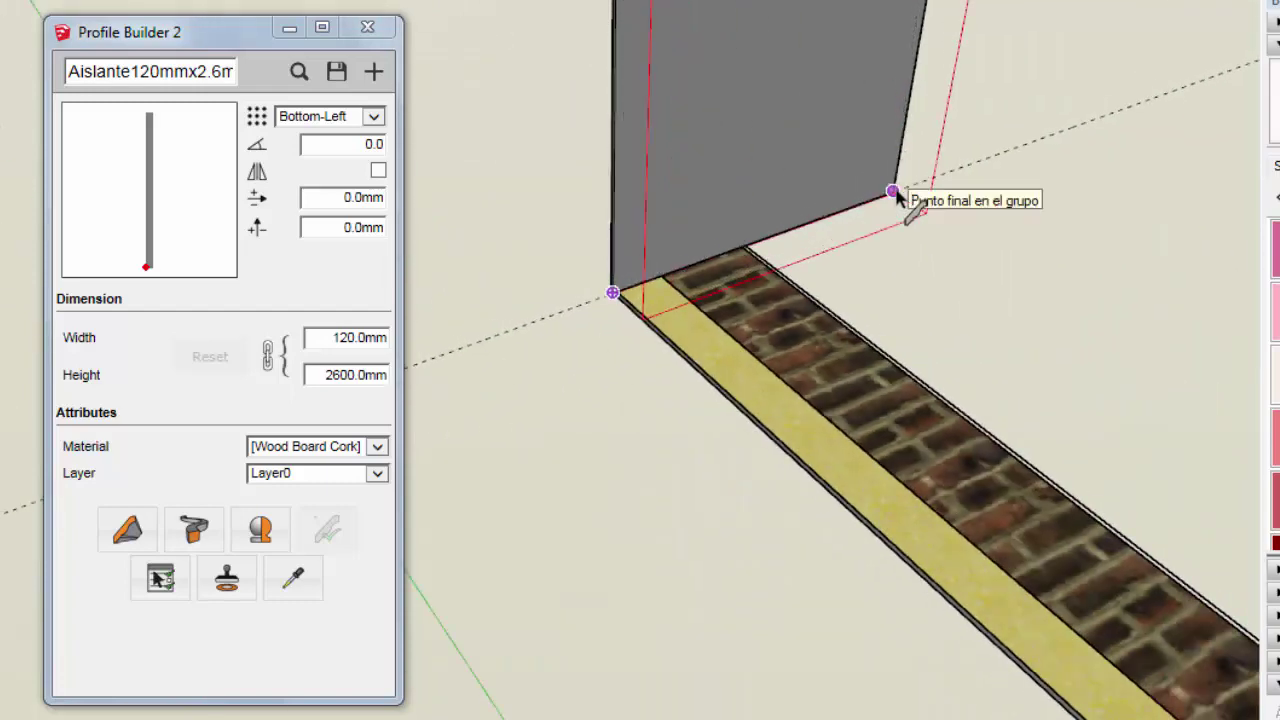
pyautogui.click(896, 190)
pyautogui.moveTo(700, 400); pyautogui.dragTo(770, 475, button='middle')
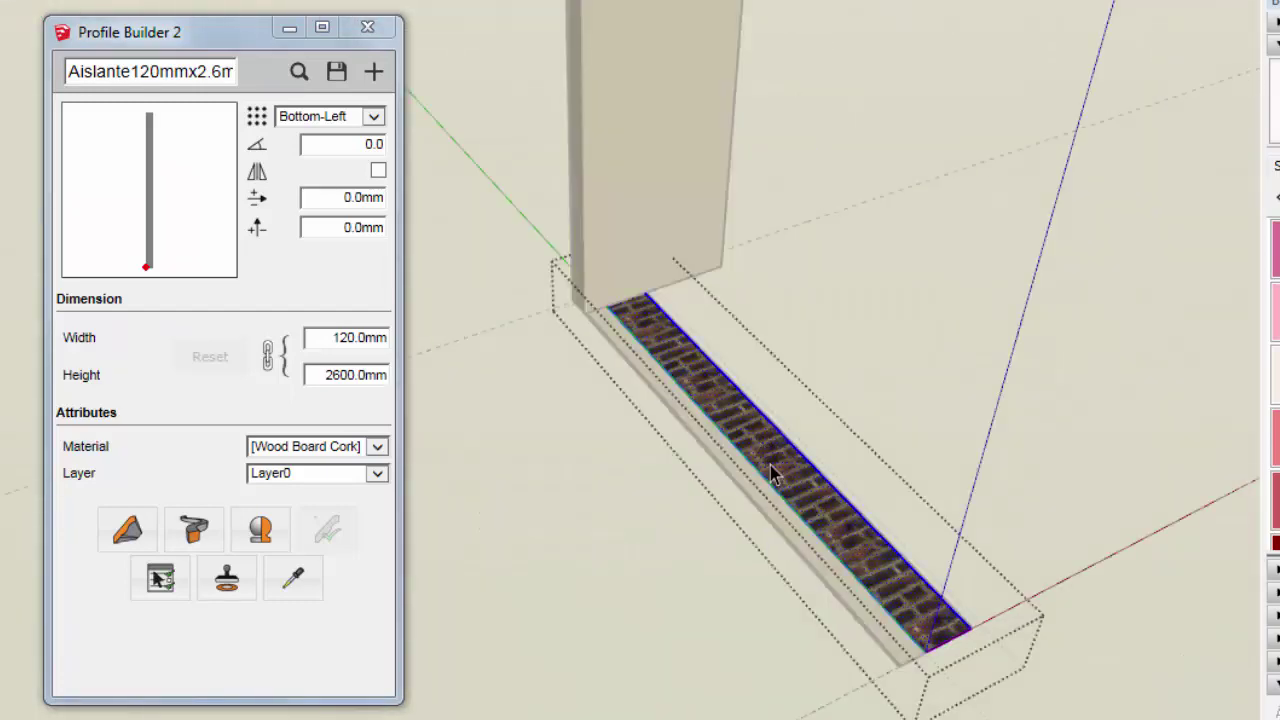
# - Save the Aislante120mmx2.6m profile and acknowledge the saved message
pyautogui.click(336, 72)
pyautogui.click(596, 604)
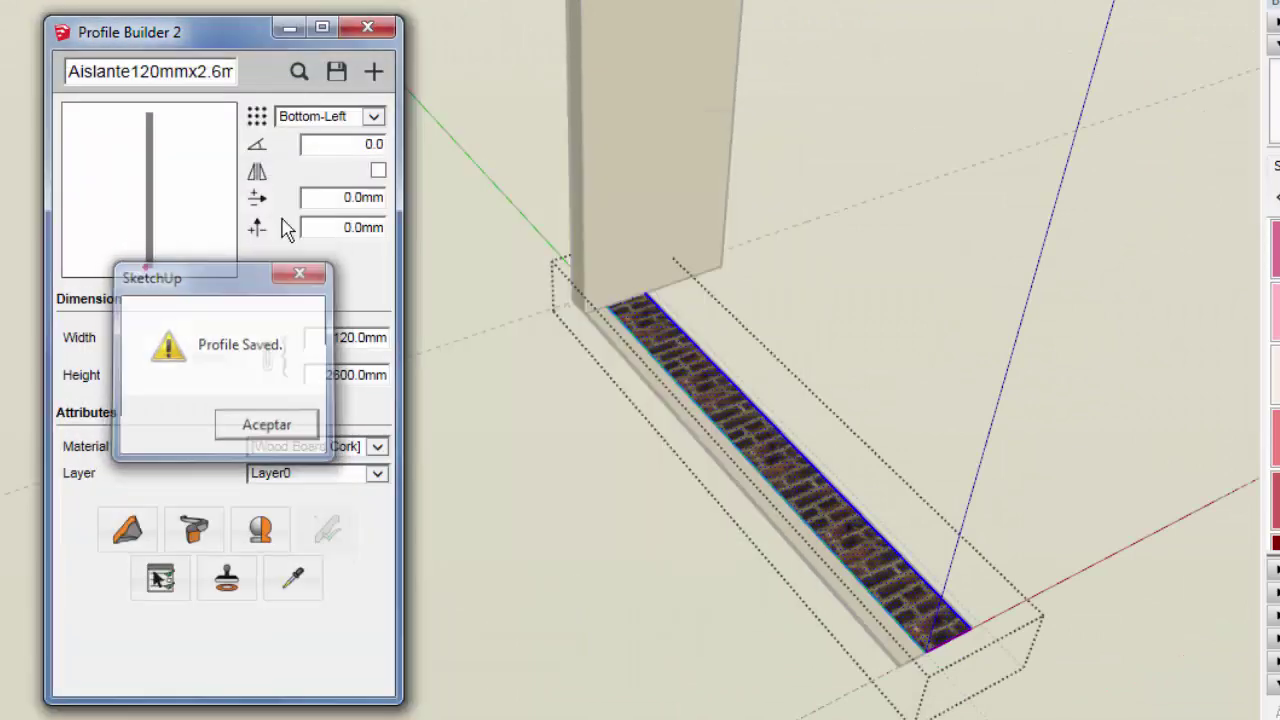
pyautogui.press('Return')
pyautogui.moveTo(700, 330); pyautogui.dragTo(757, 251, button='middle')
pyautogui.scroll(3, 671, 374)
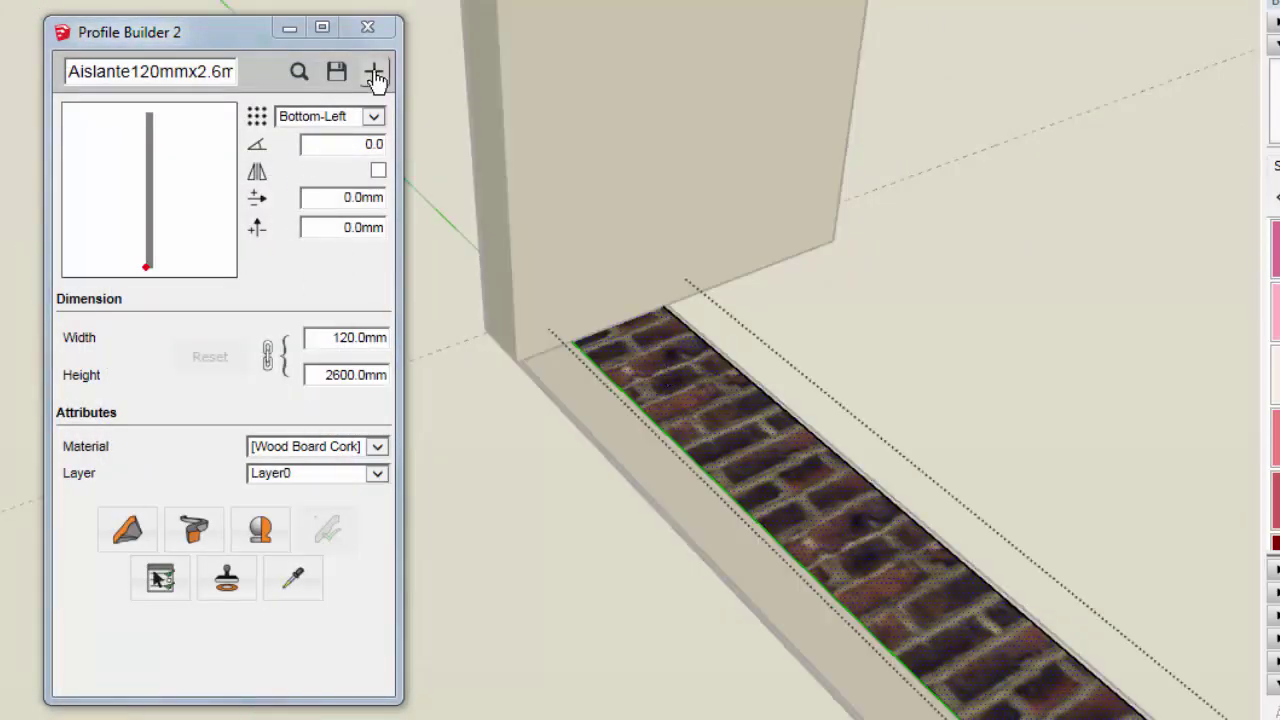
# - Create profile 'Ladrillo24cmx2.6m' in Brick Rough Dark, build it along the wall, and save it
pyautogui.click(373, 72)
pyautogui.write('Ladrillo24c')
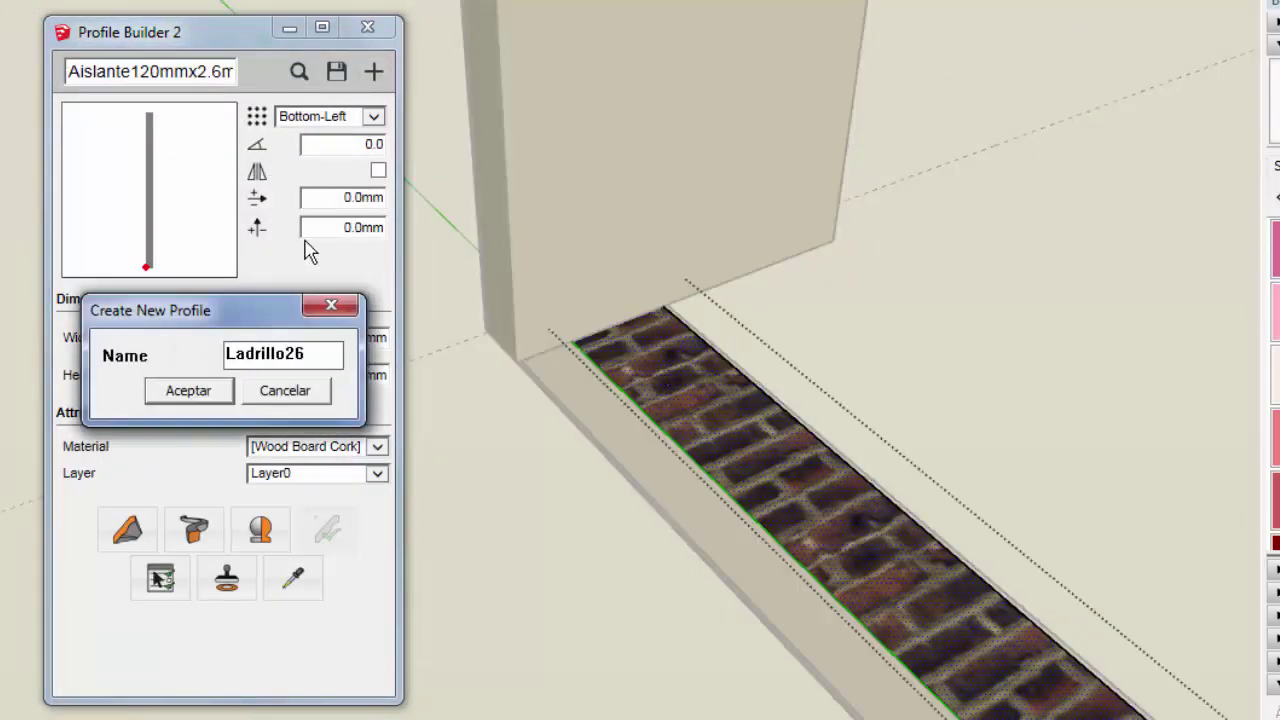
pyautogui.write('mx2.6m')
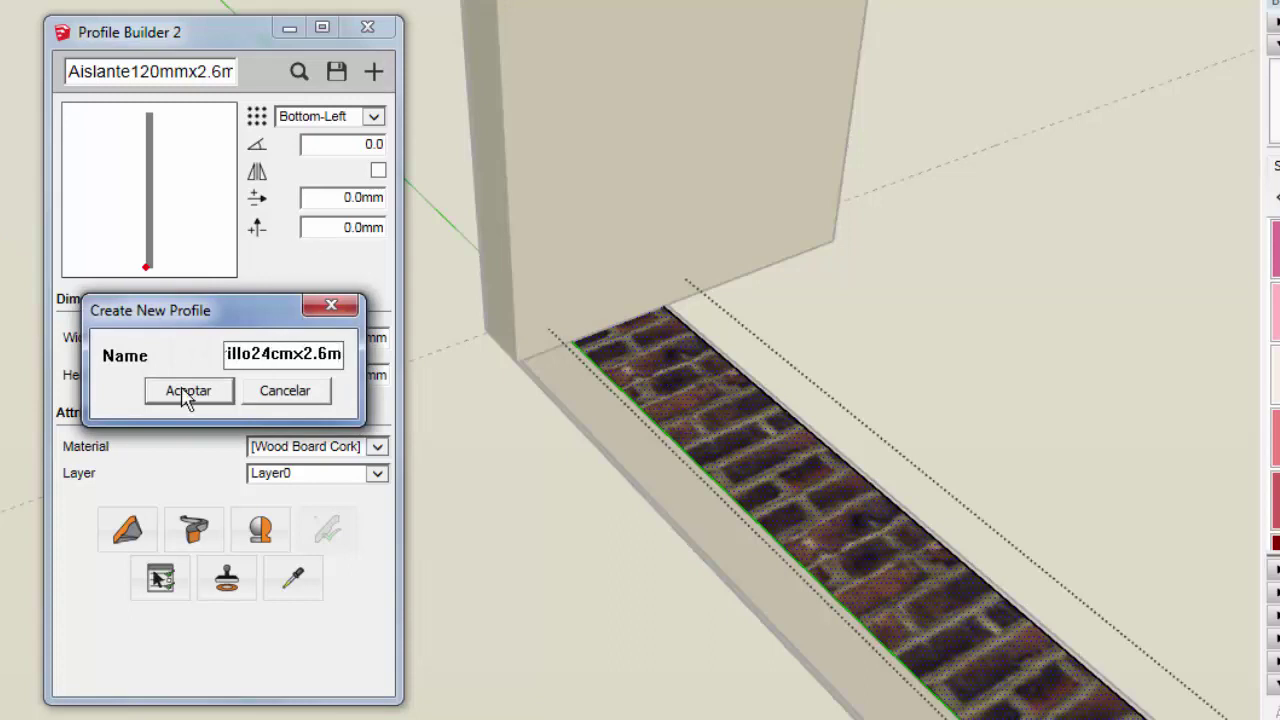
pyautogui.click(188, 390)
pyautogui.click(376, 446)
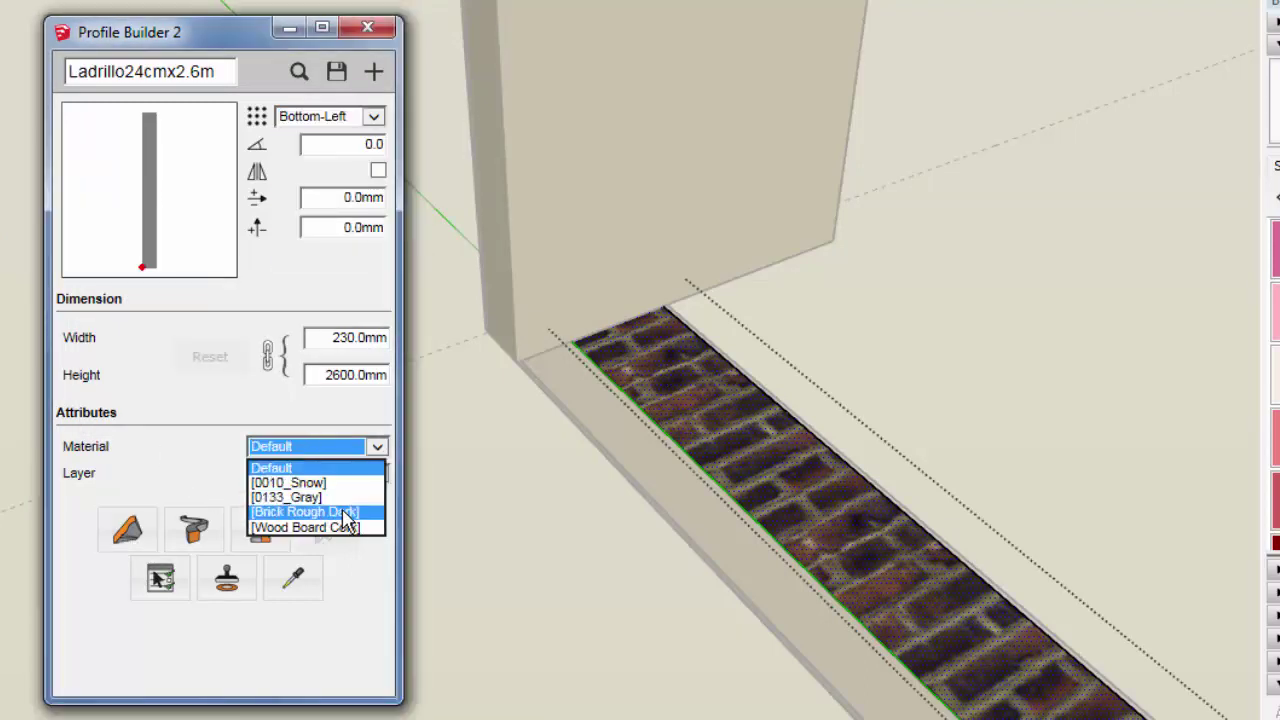
pyautogui.click(300, 511)
pyautogui.click(127, 530)
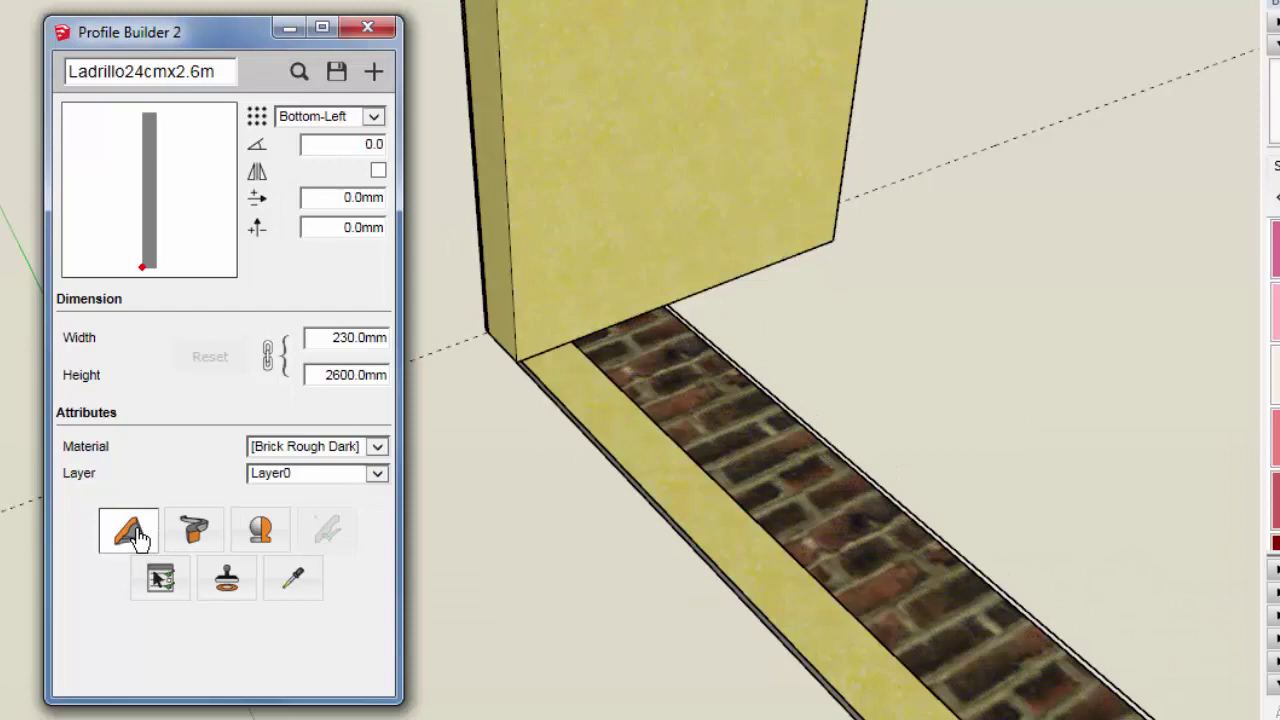
pyautogui.click(814, 266)
pyautogui.scroll(5, 600, 368)
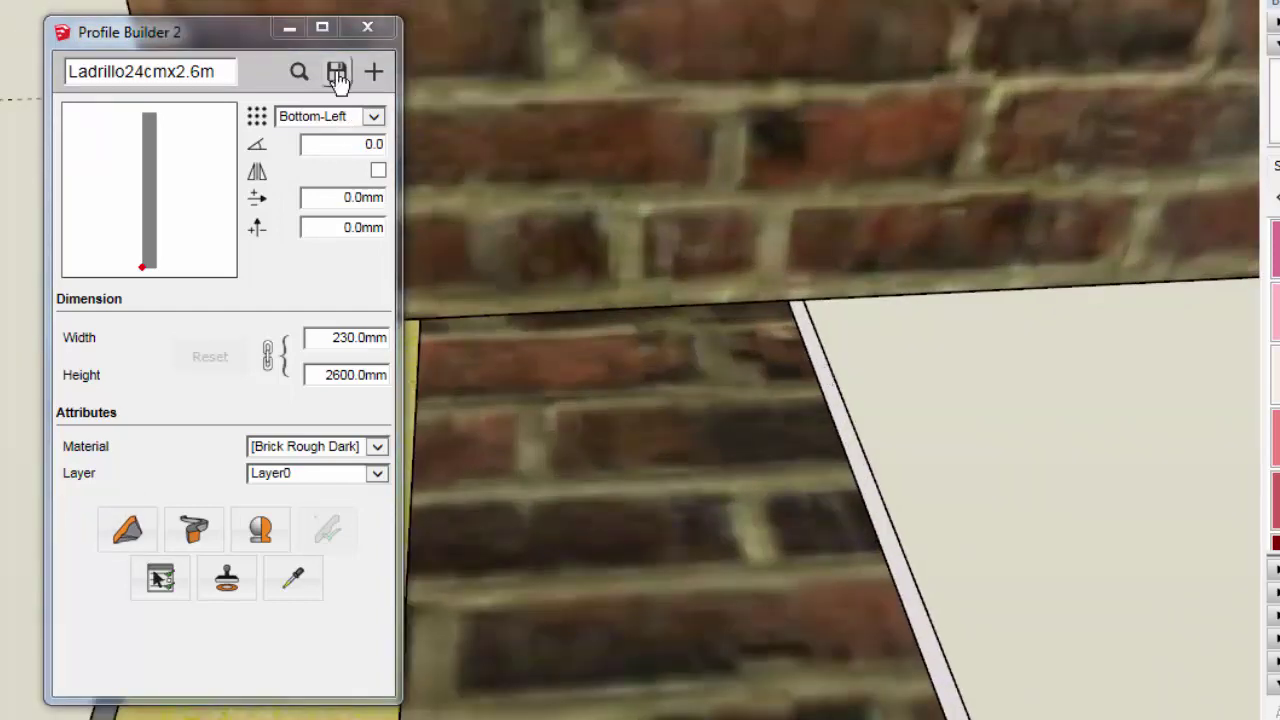
pyautogui.click(336, 71)
pyautogui.click(608, 591)
# - Create the 'Enyesado10mmx2.6m' plaster profile with its insertion point set to Bottom-Left
pyautogui.click(826, 390)
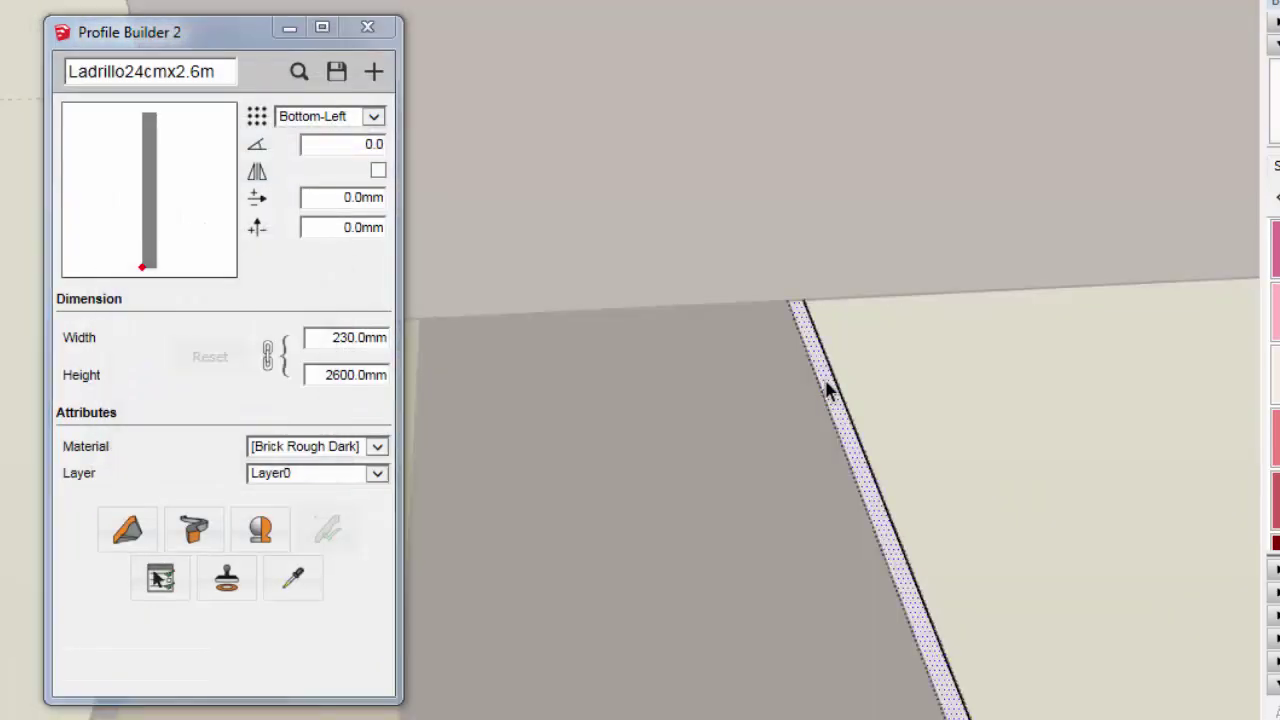
pyautogui.click(372, 76)
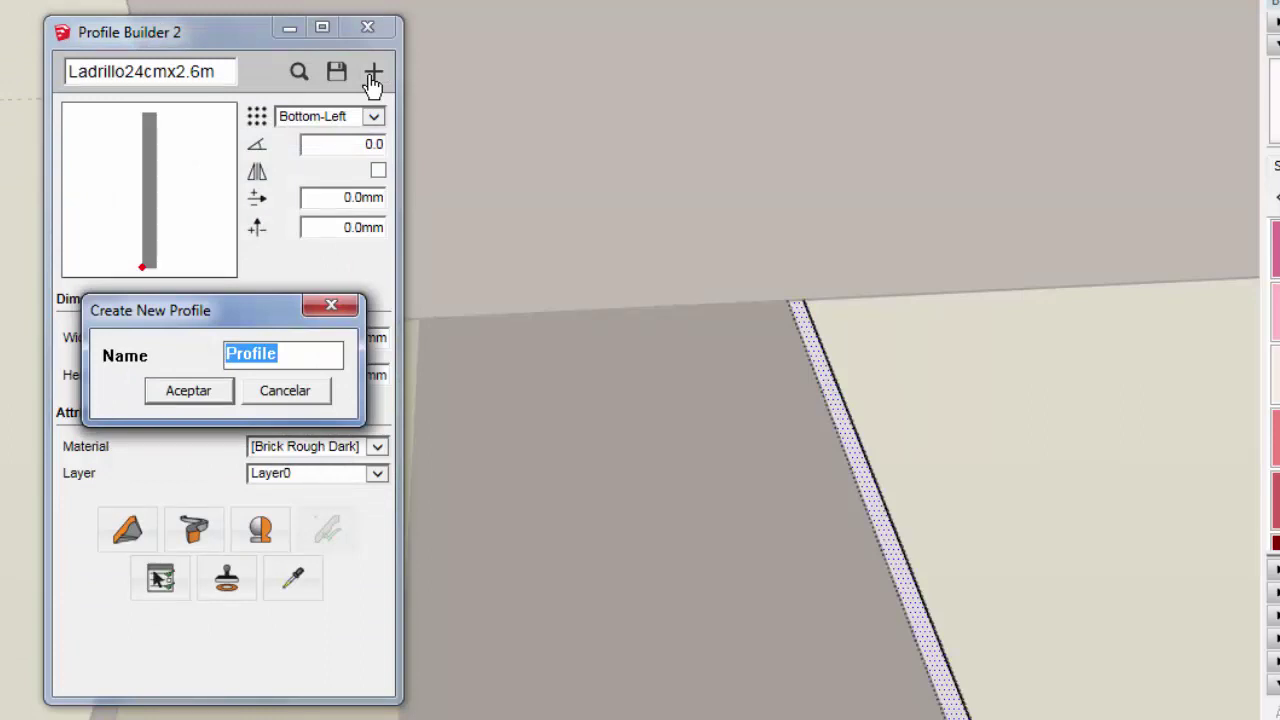
pyautogui.write('Enyesado1')
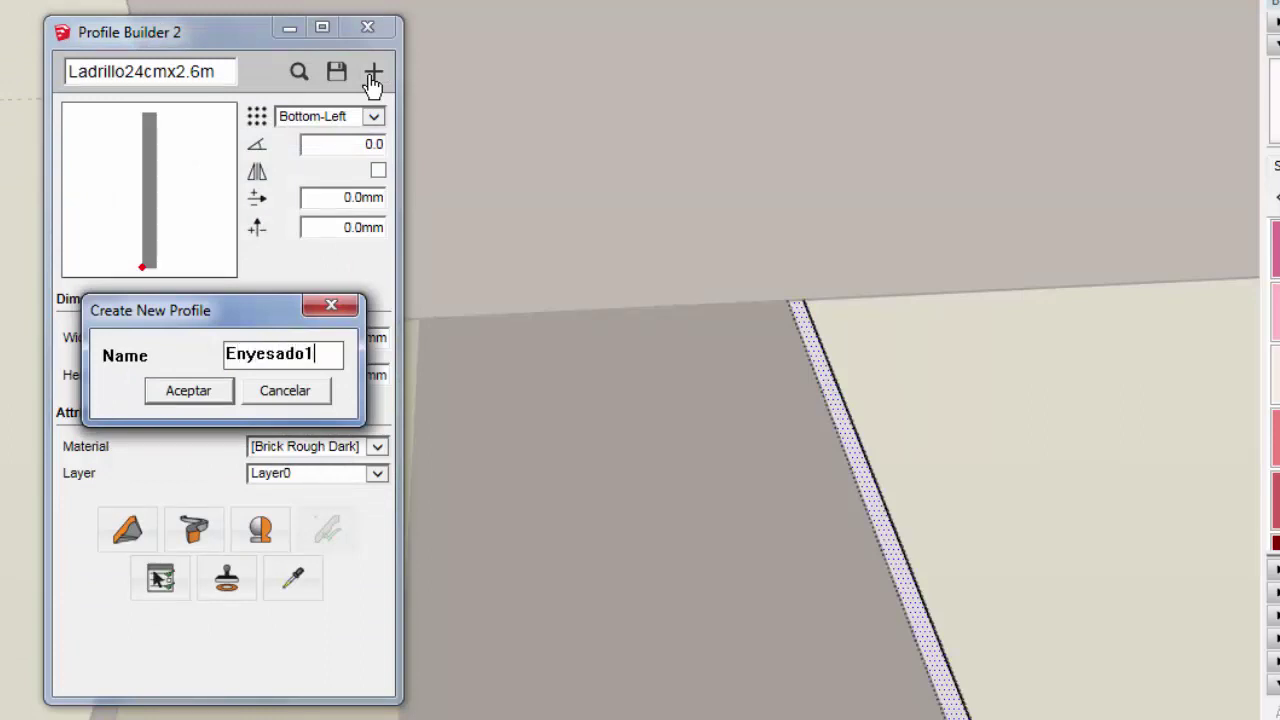
pyautogui.write('0mmx2.6m')
pyautogui.click(172, 388)
pyautogui.click(350, 116)
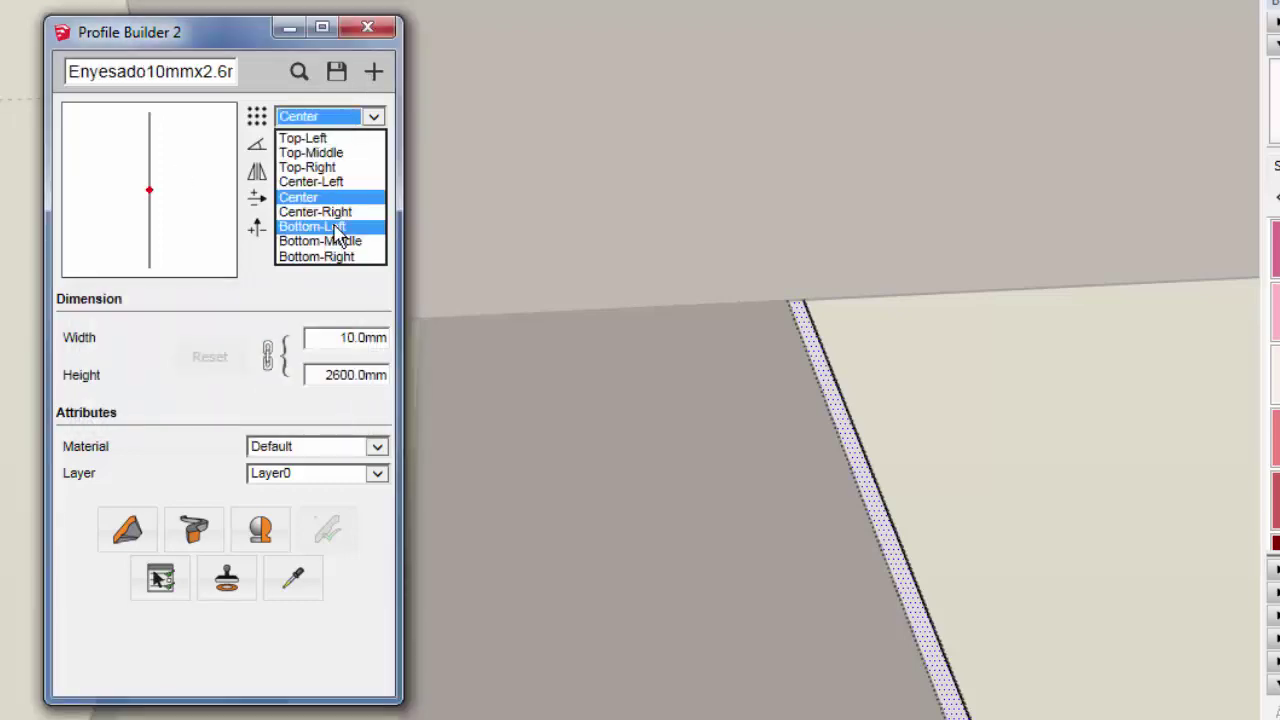
pyautogui.click(312, 227)
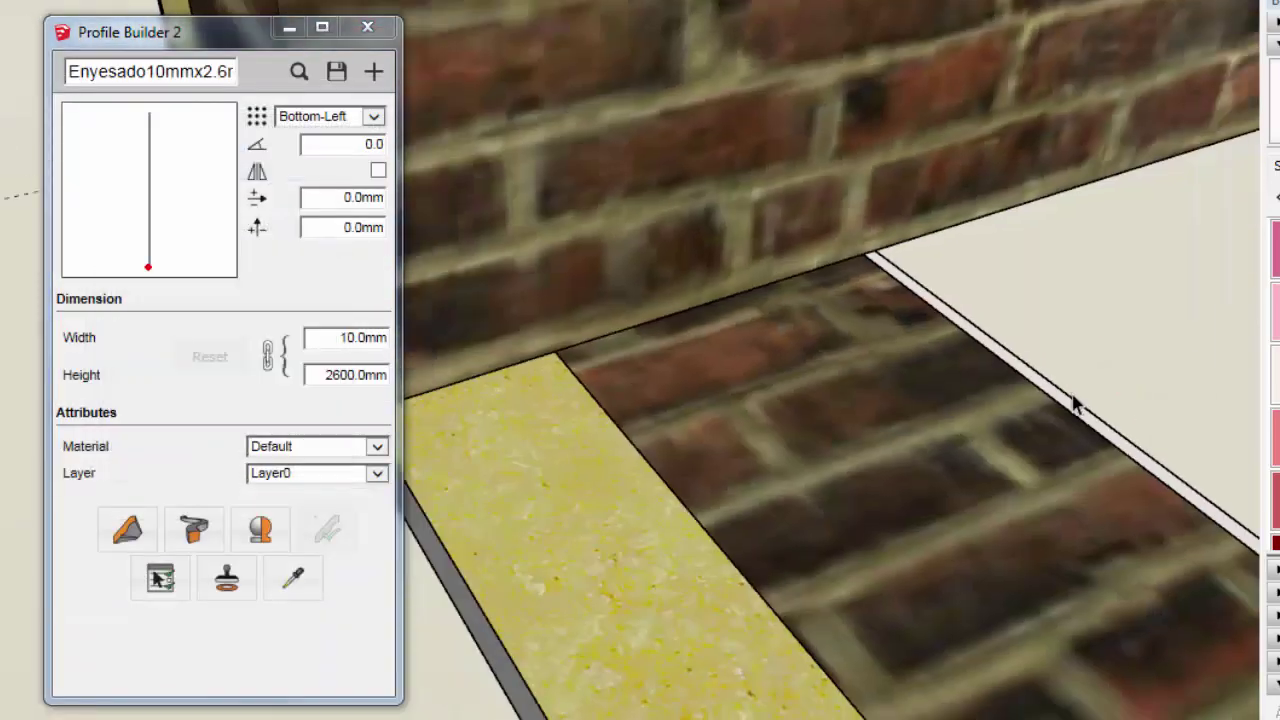
# - Pick the dark brick material from the brick materials category
pyautogui.scroll(-3, 514, 451)
pyautogui.scroll(-3, 614, 329)
pyautogui.scroll(-3, 645, 300)
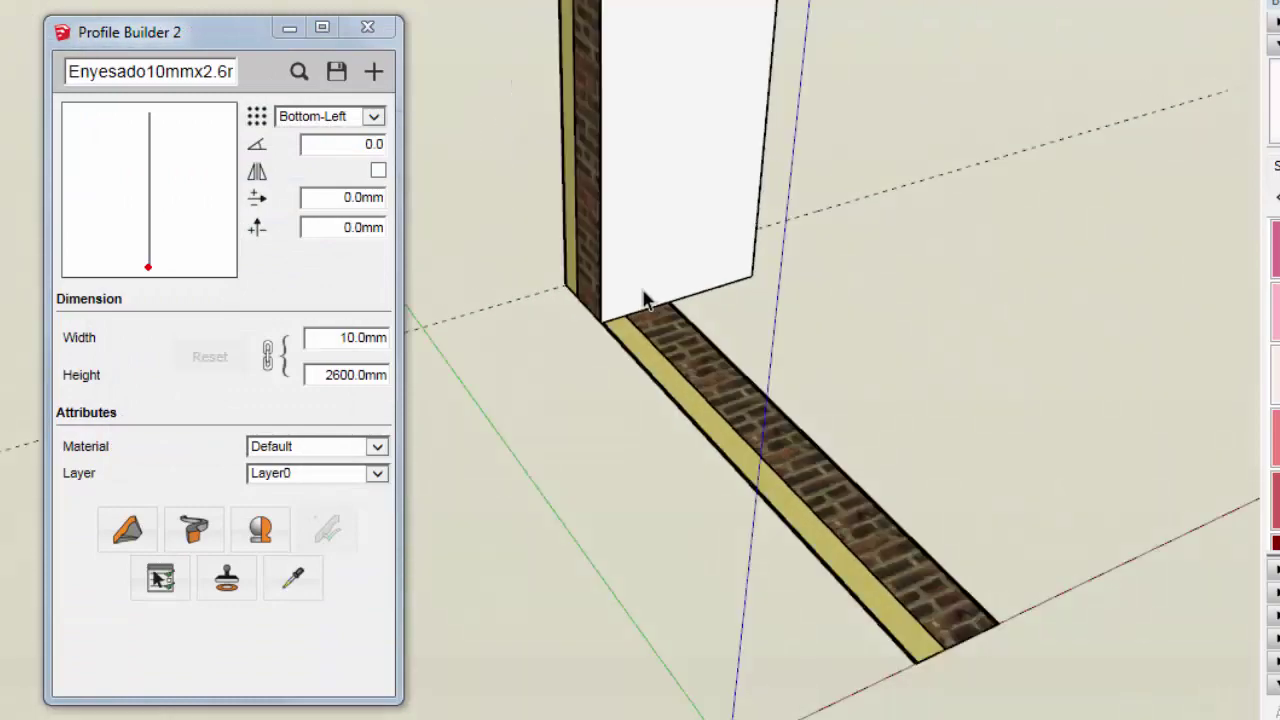
pyautogui.scroll(-3, 645, 300)
pyautogui.scroll(4, 600, 280)
pyautogui.scroll(-3, 580, 266)
pyautogui.scroll(4, 558, 195)
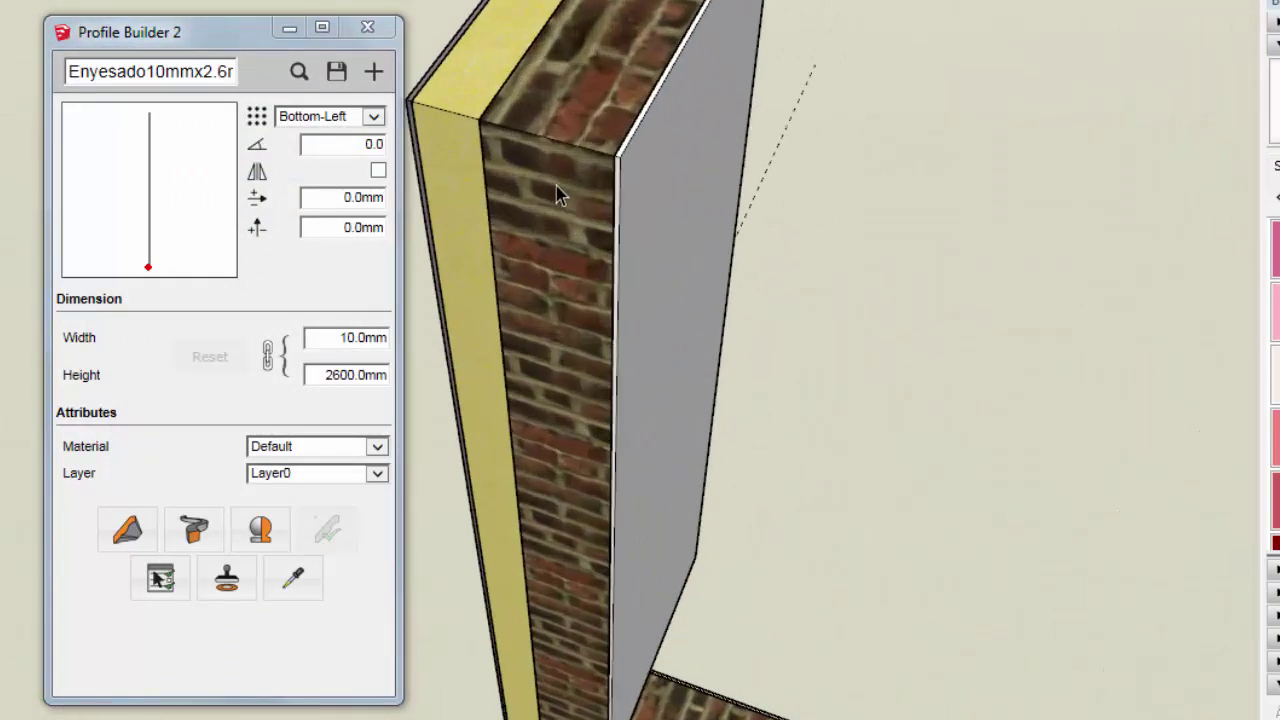
pyautogui.click(1180, 183)
pyautogui.click(1143, 220)
# - Change the dark brick texture width, correcting it from 2.4 to 40
pyautogui.click(1172, 154)
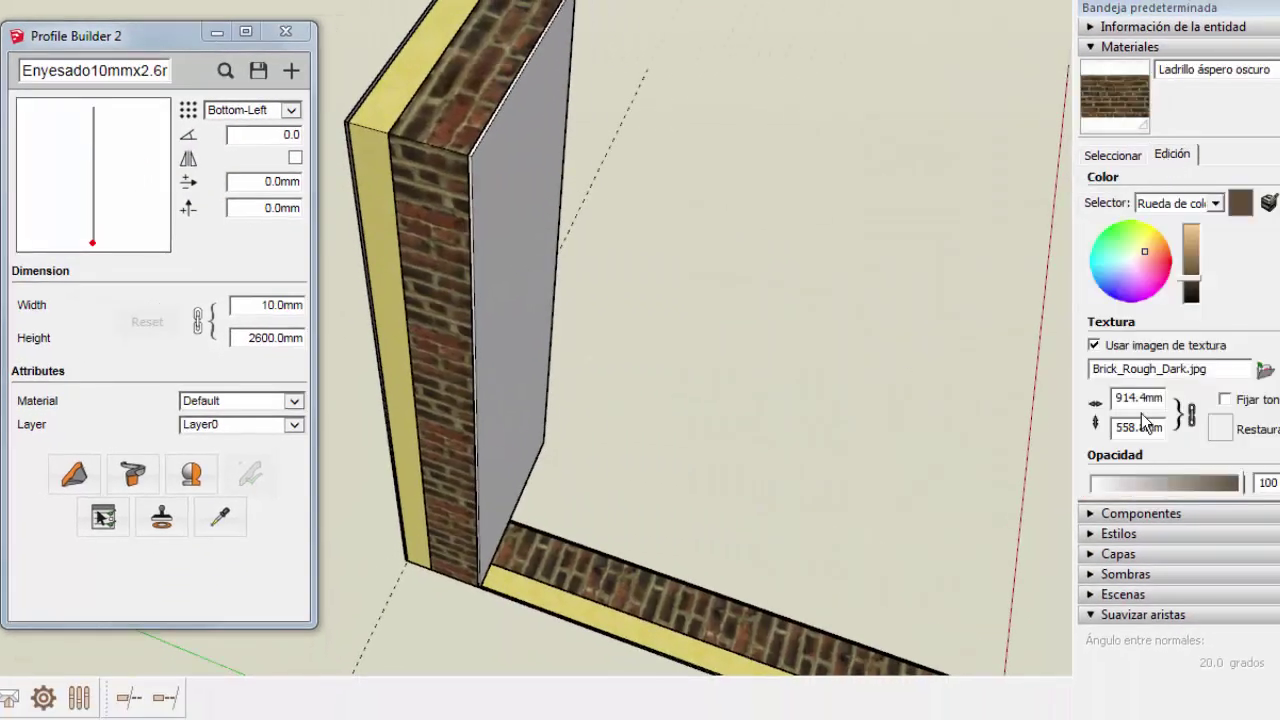
pyautogui.doubleClick(1138, 398)
pyautogui.write('2.4')
pyautogui.press('Return')
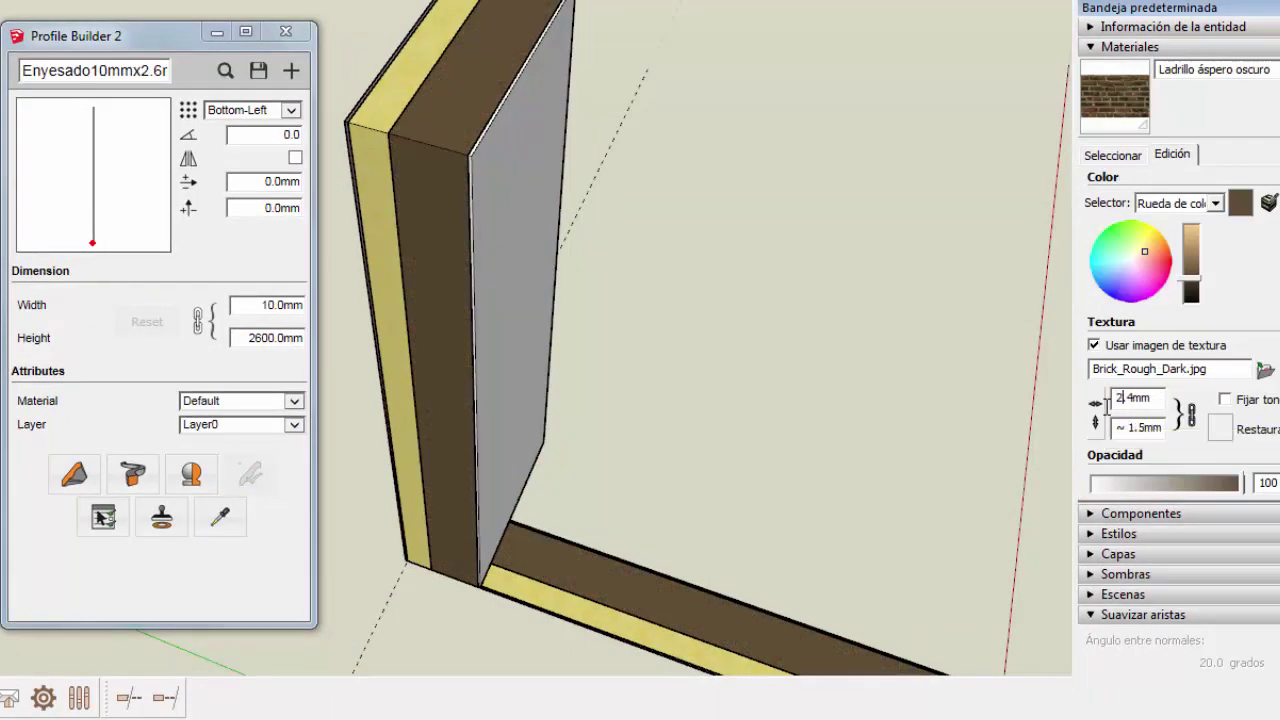
pyautogui.write('40')
pyautogui.press('Return')
# - Adjust the brick texture height through several values to a final 800 mm
pyautogui.write('2')
pyautogui.press('Return')
pyautogui.write('0')
pyautogui.press('Return')
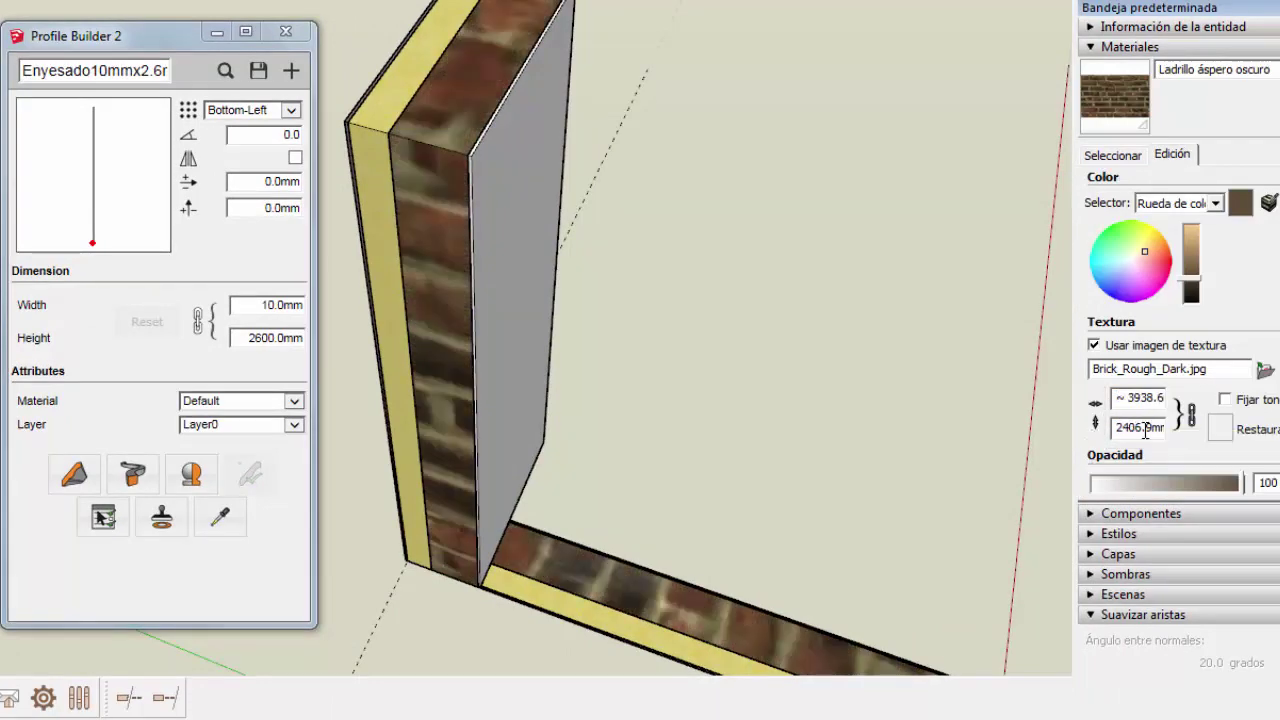
pyautogui.write('50')
pyautogui.press('Return')
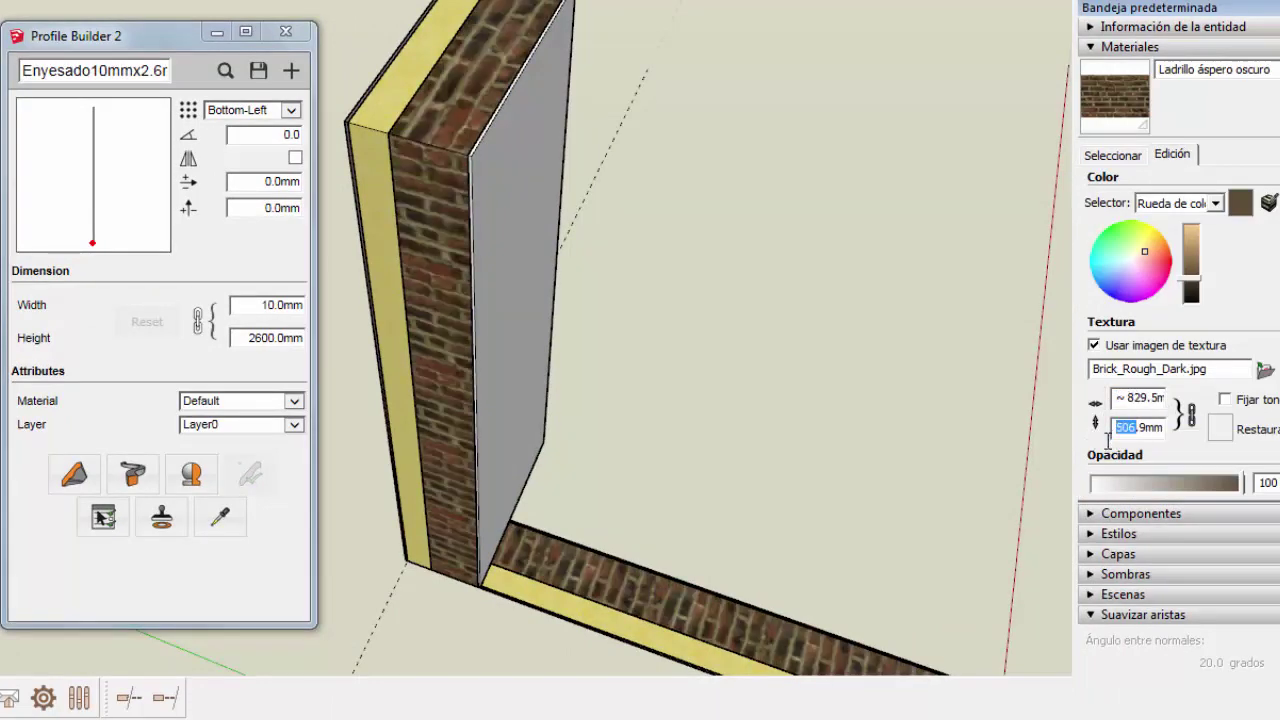
pyautogui.write('700')
pyautogui.press('Return')
pyautogui.write('800')
pyautogui.press('Return')
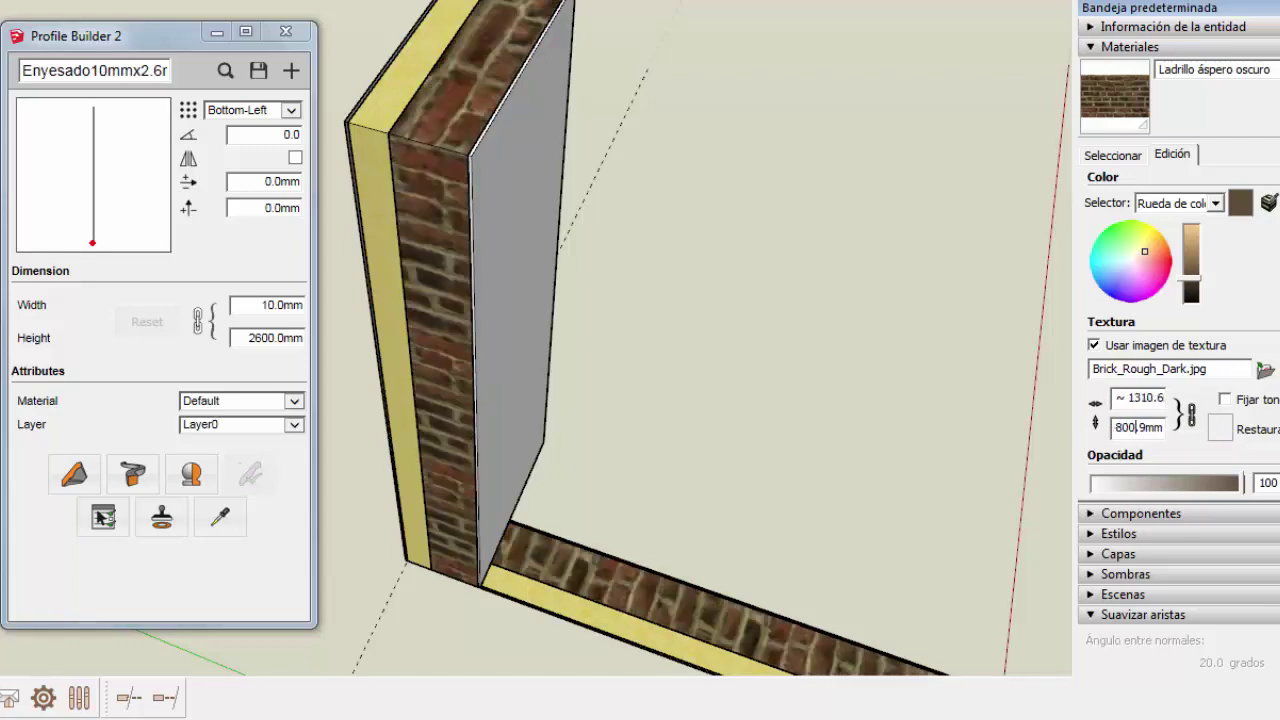
# - Try saving the plaster profile, cancel the file save, and close Profile Builder
pyautogui.scroll(-3, 543, 303)
pyautogui.moveTo(543, 303)
pyautogui.mouseDown(button='middle')
pyautogui.moveTo(454, 286)
pyautogui.moveTo(491, 274)
pyautogui.mouseUp(button='middle')
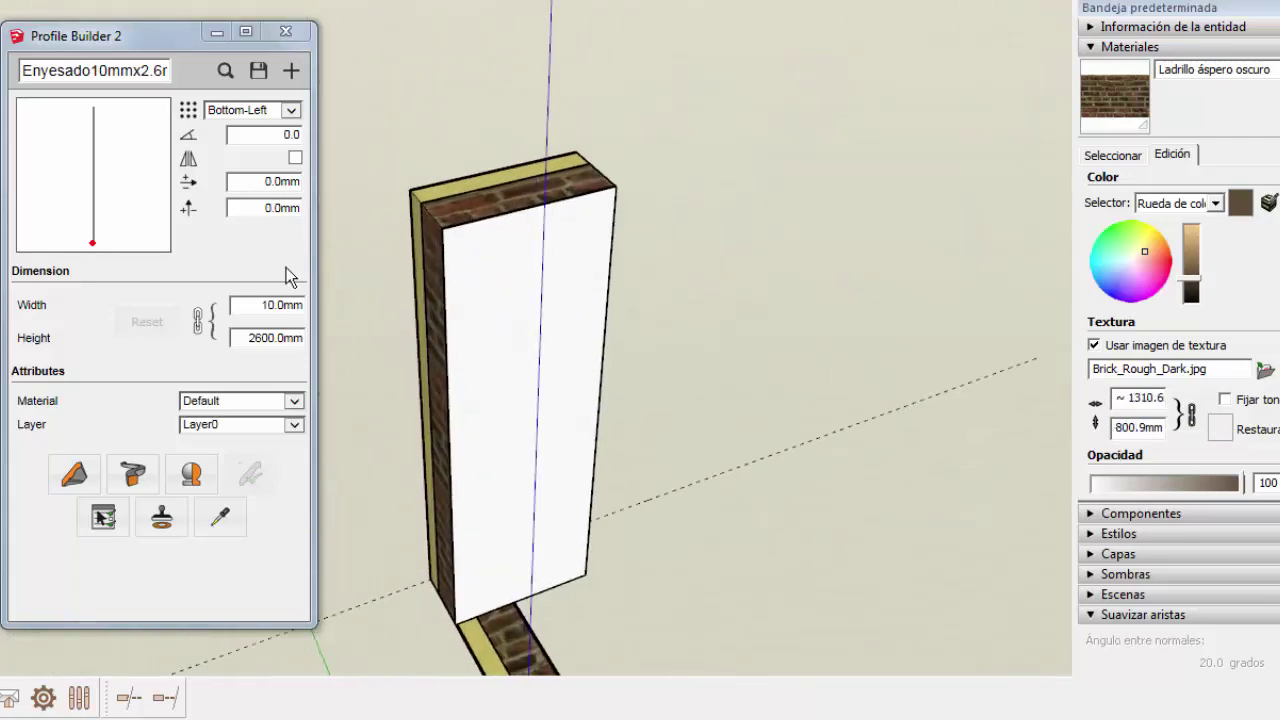
pyautogui.click(258, 70)
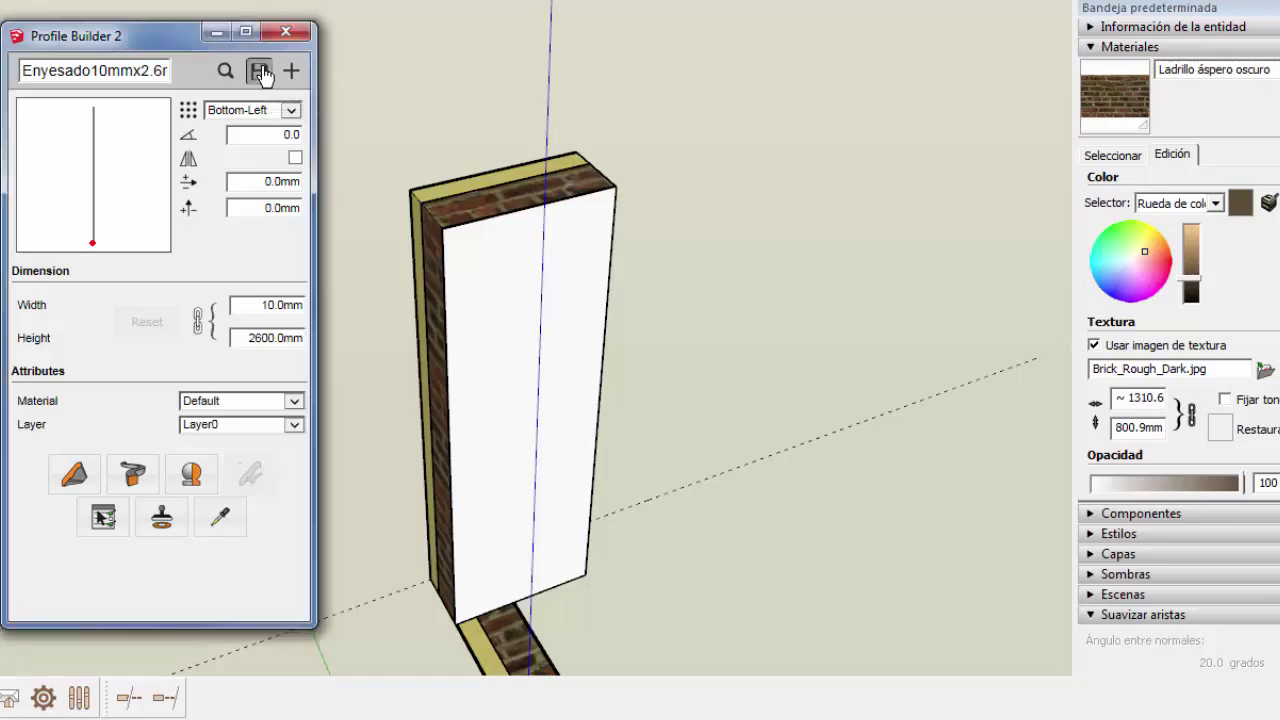
pyautogui.click(600, 530)
pyautogui.click(285, 31)
# - Add a 2600.0mm height dimension beside the wall
pyautogui.moveTo(500, 300); pyautogui.dragTo(585, 290, button='middle')
pyautogui.scroll(2, 585, 290)
pyautogui.scroll(2, 520, 250)
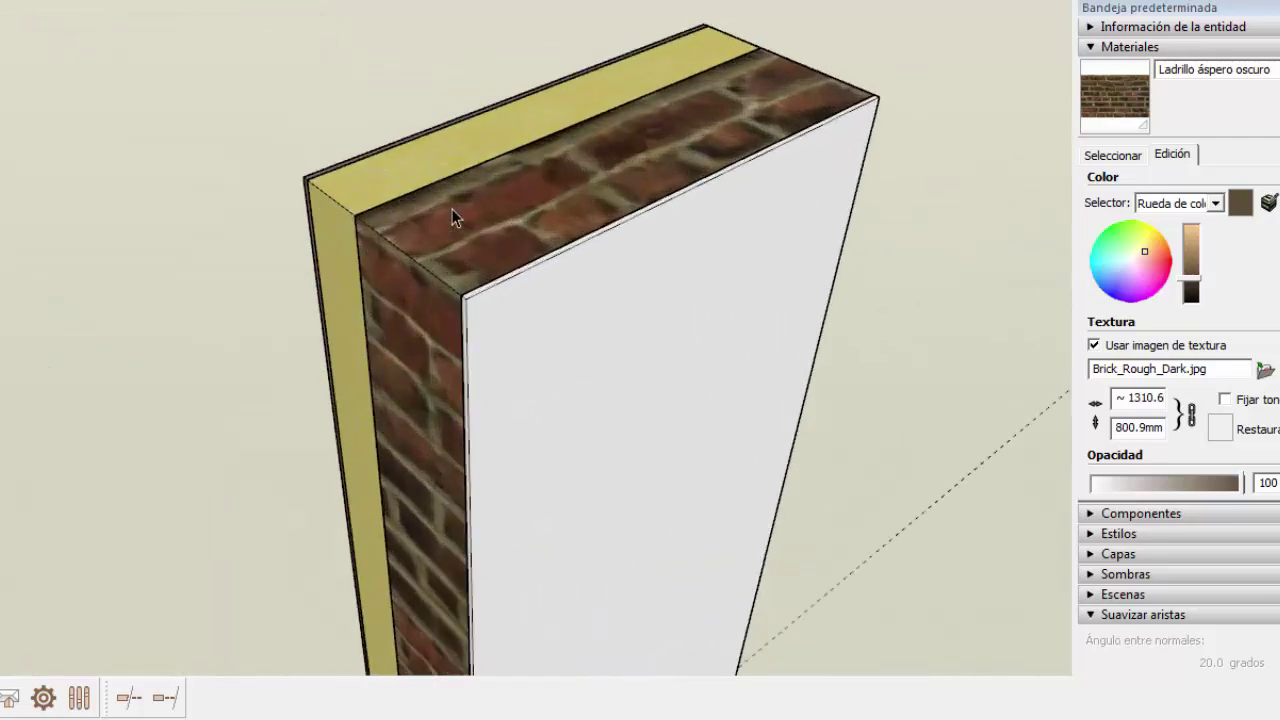
pyautogui.scroll(3, 457, 214)
pyautogui.scroll(2, 574, 191)
pyautogui.scroll(-3, 475, 91)
pyautogui.scroll(-2, 367, 151)
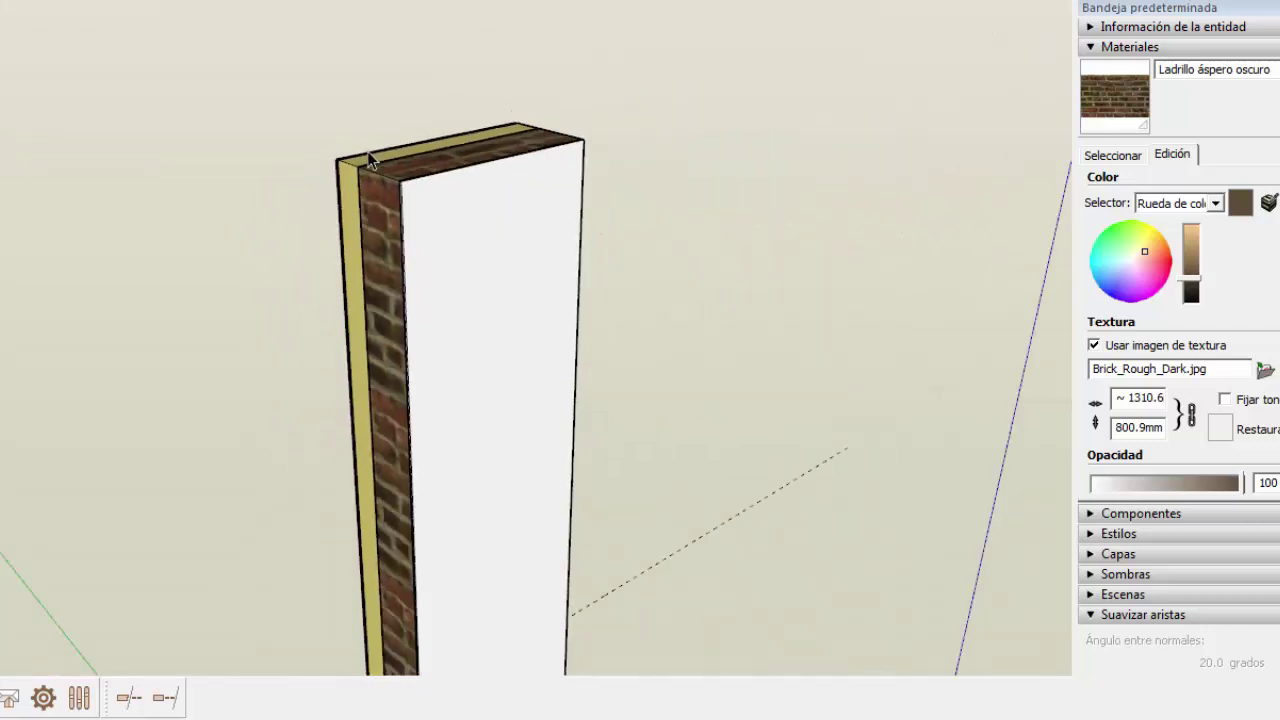
pyautogui.scroll(-1, 367, 151)
pyautogui.scroll(-3, 640, 395)
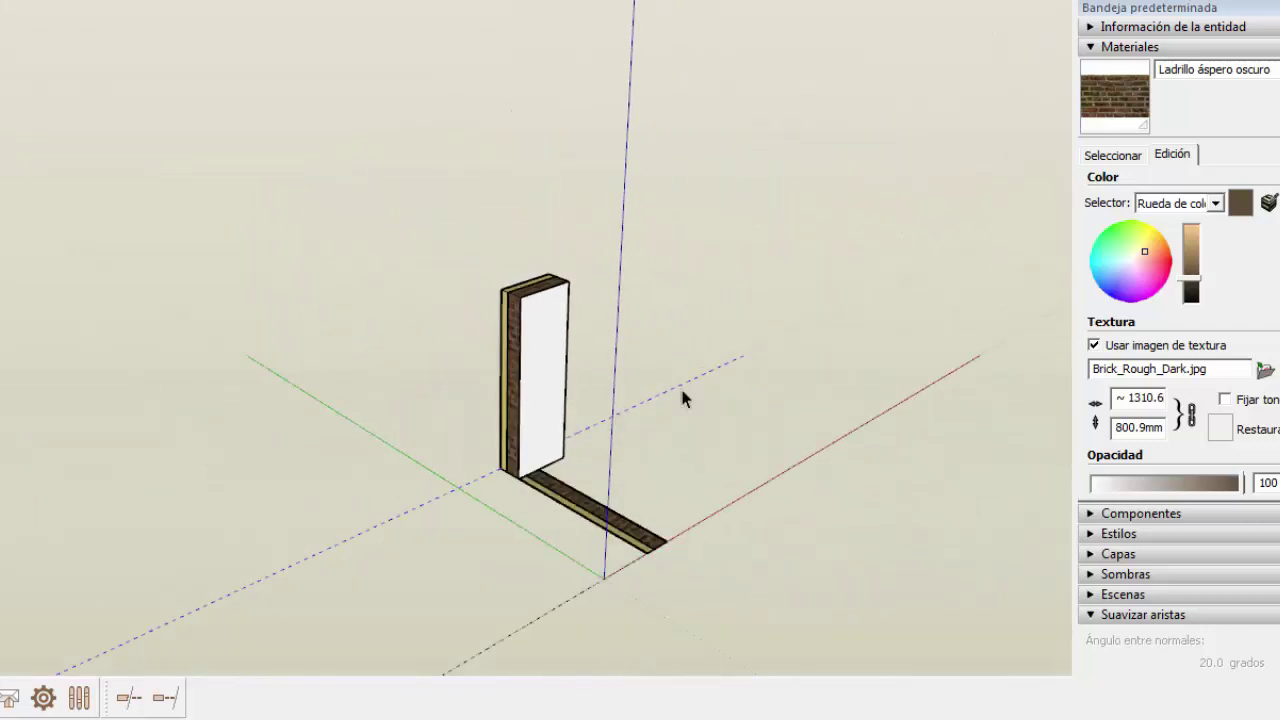
pyautogui.scroll(2, 610, 425)
pyautogui.scroll(2, 582, 385)
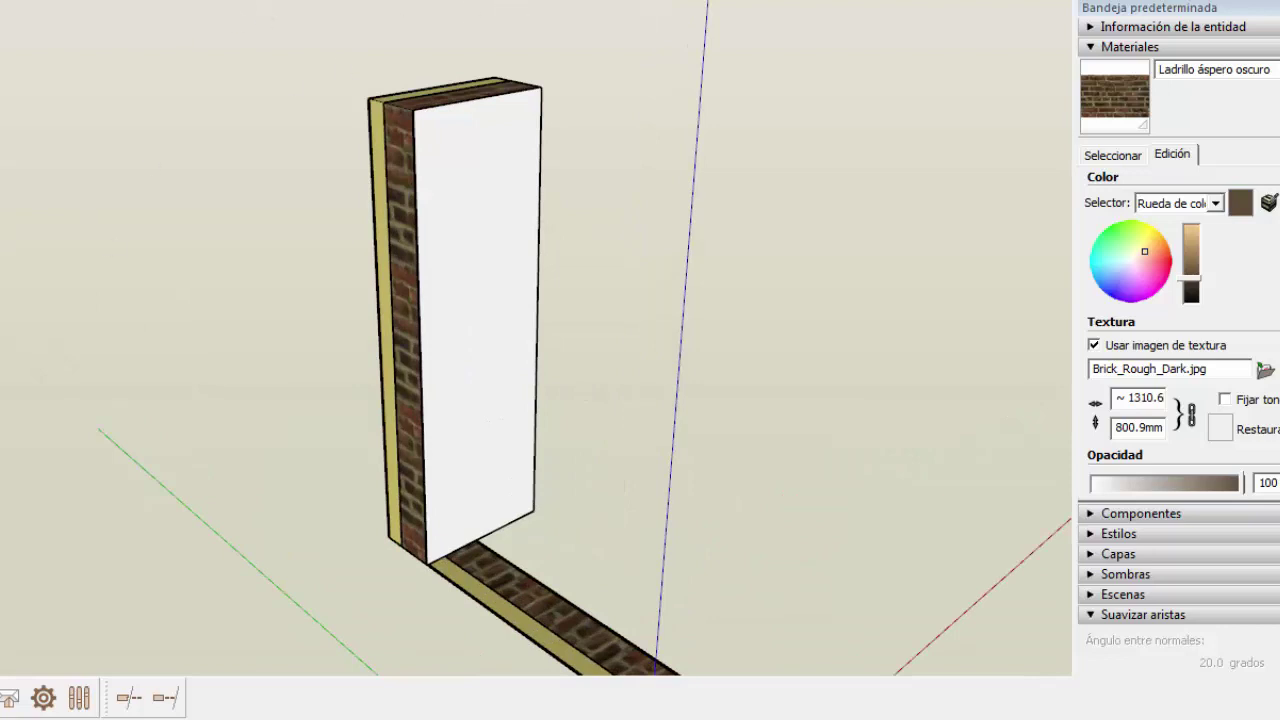
pyautogui.click(541, 87)
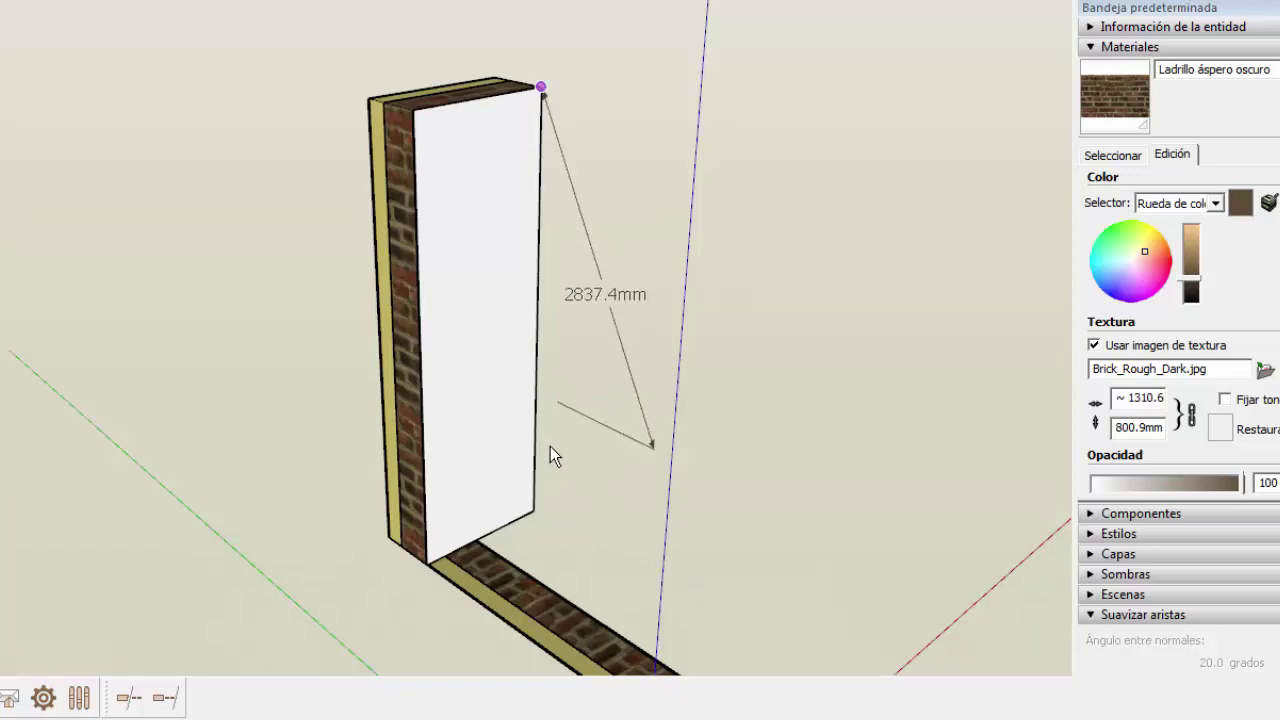
pyautogui.click(534, 505)
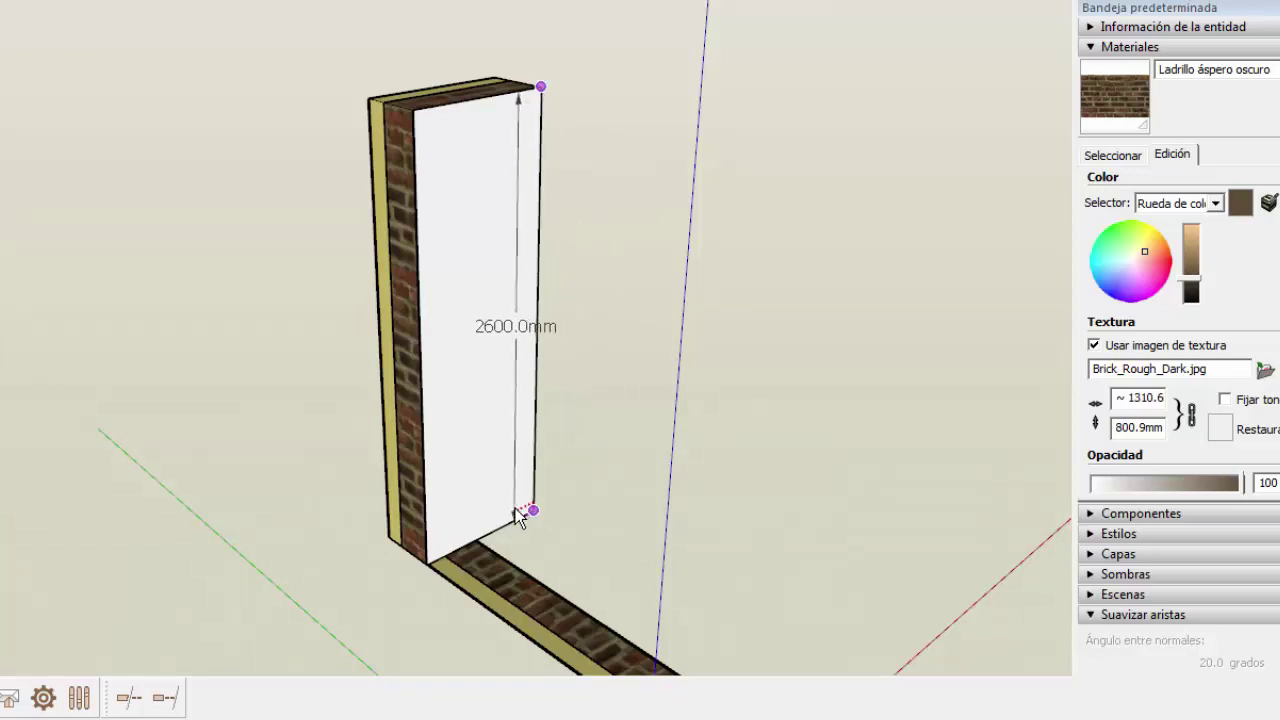
pyautogui.click(523, 512)
# - Dimension the 370.0mm wall thickness across the top, then orbit and zoom out
pyautogui.scroll(2, 367, 110)
pyautogui.scroll(2, 367, 110)
pyautogui.scroll(2, 330, 108)
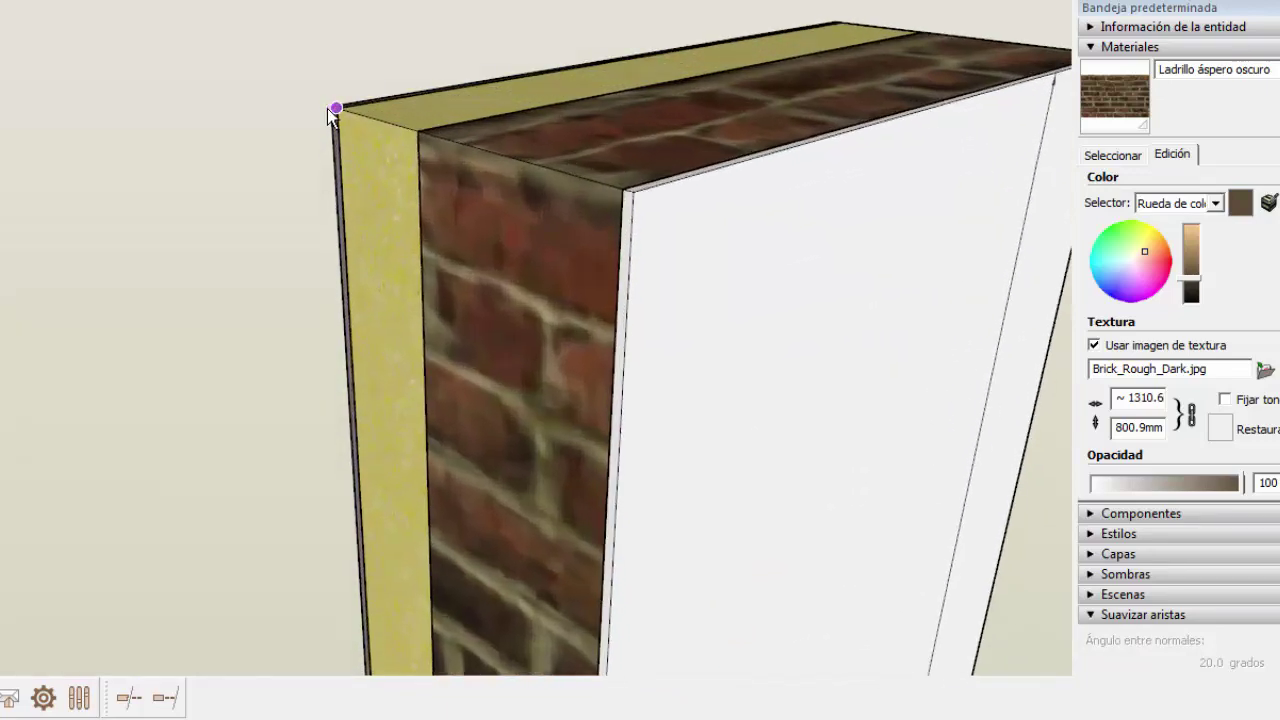
pyautogui.scroll(2, 333, 110)
pyautogui.scroll(2, 320, 110)
pyautogui.click(334, 107)
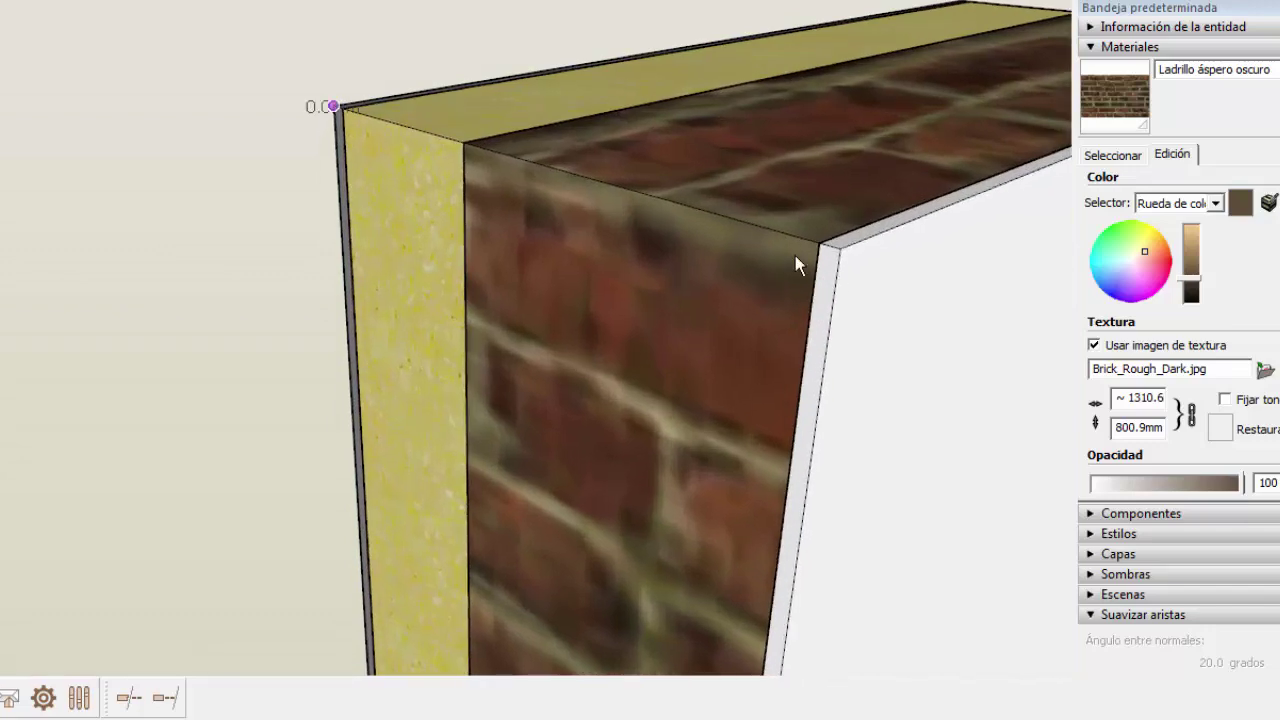
pyautogui.click(836, 252)
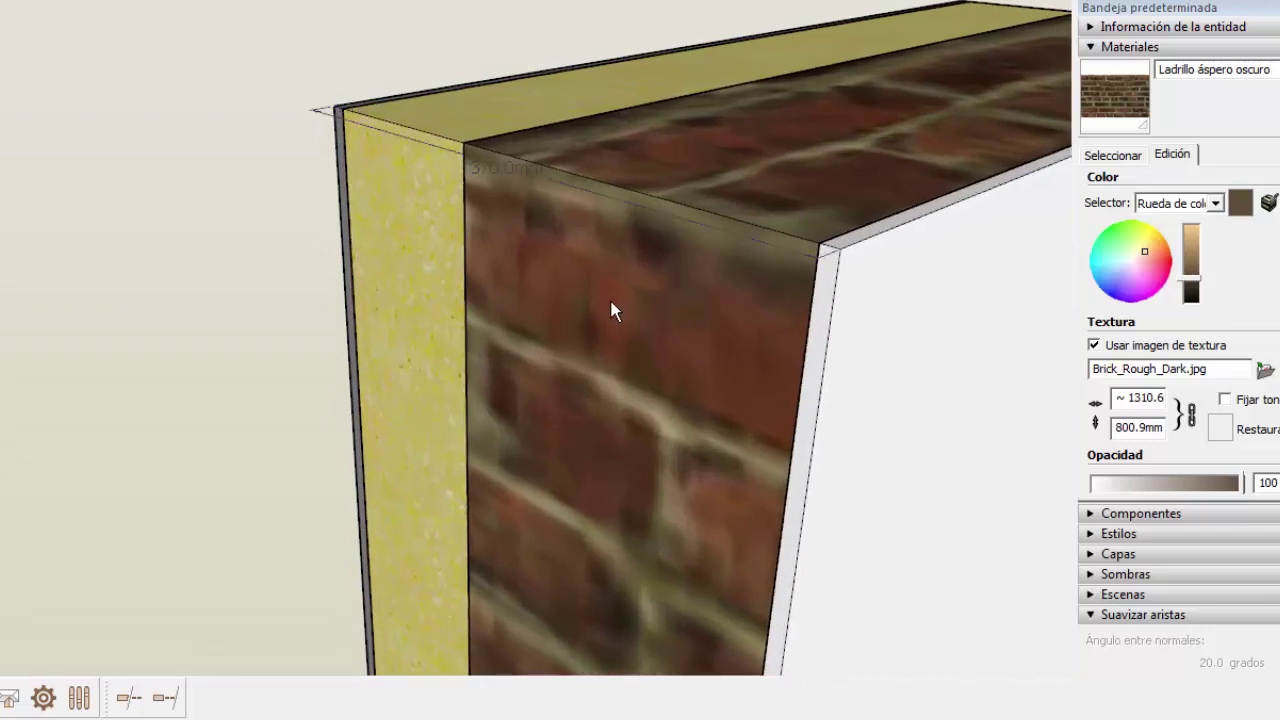
pyautogui.moveTo(613, 311)
pyautogui.mouseDown(button='middle')
pyautogui.moveTo(529, 203)
pyautogui.moveTo(517, 251)
pyautogui.moveTo(549, 263)
pyautogui.mouseUp(button='middle')
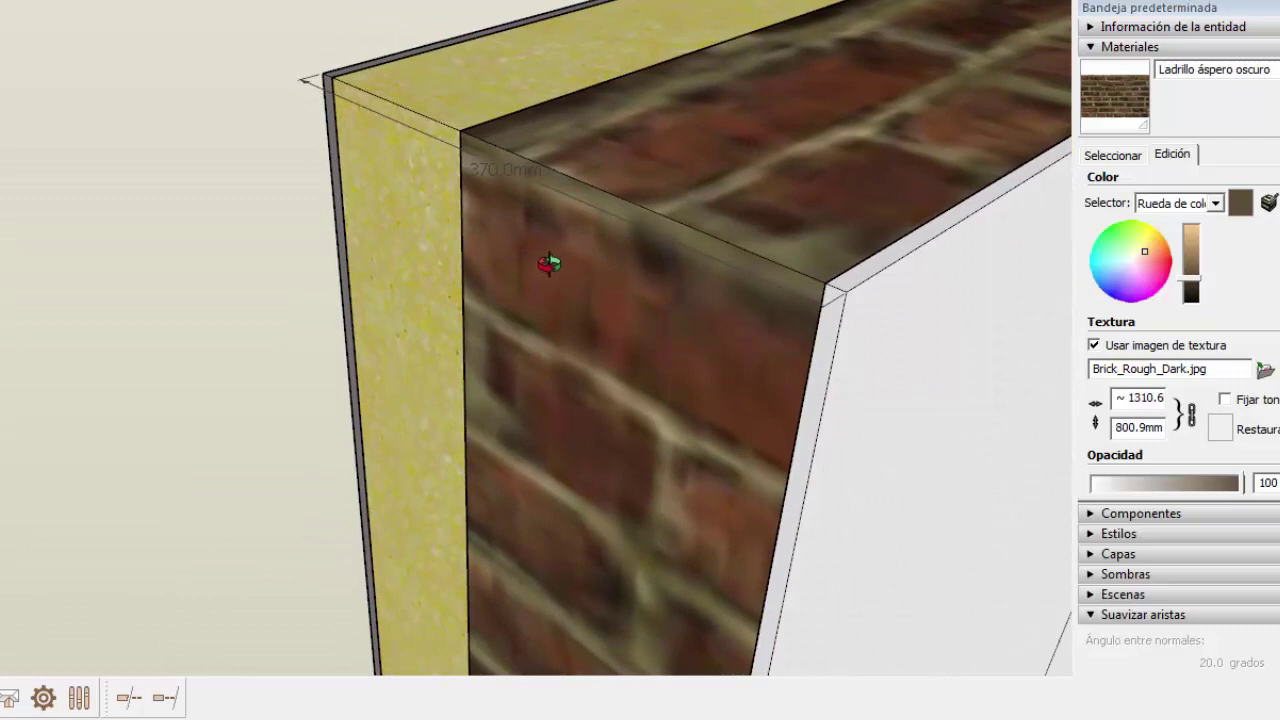
pyautogui.scroll(-3, 550, 265)
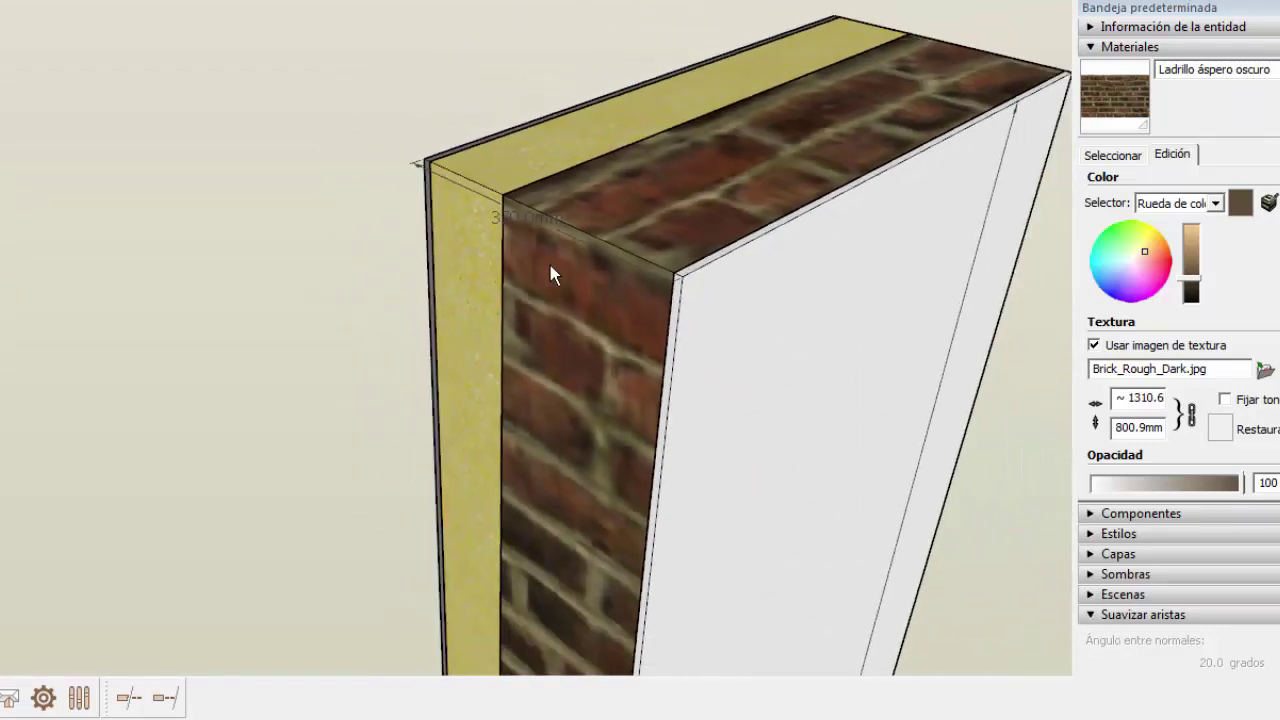
pyautogui.scroll(-3, 277, 210)
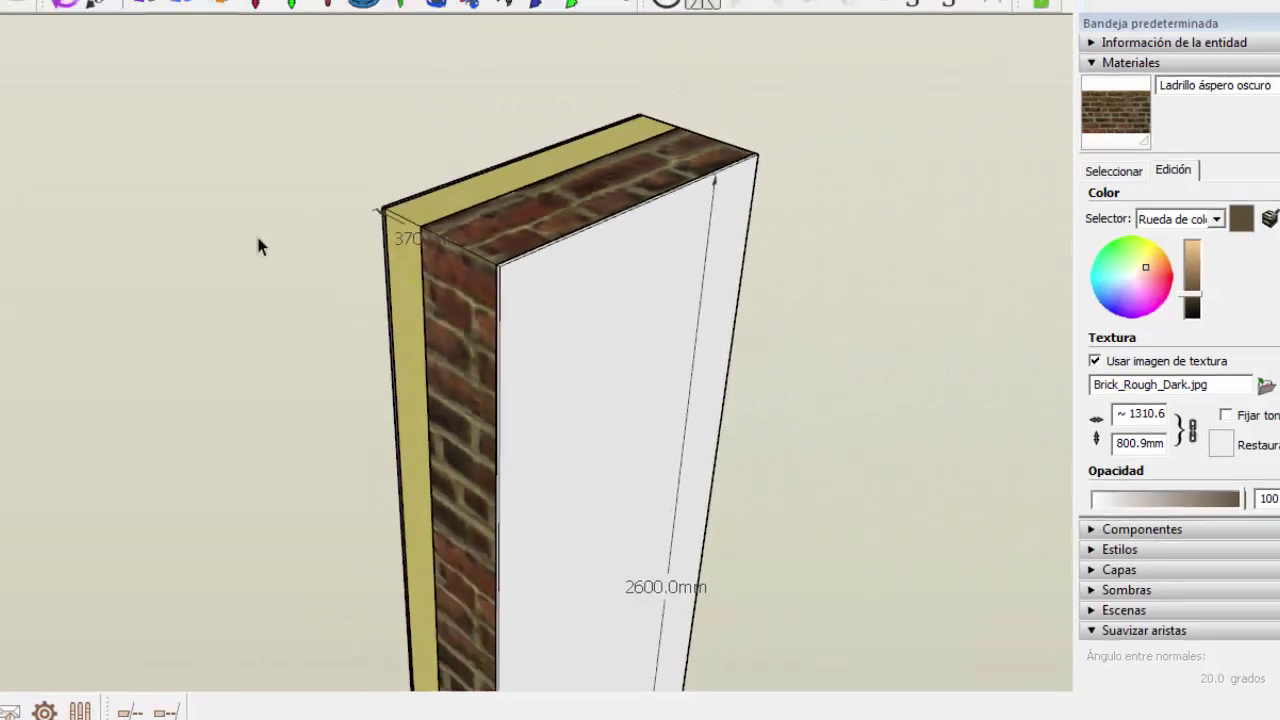
pyautogui.scroll(-2, 257, 243)
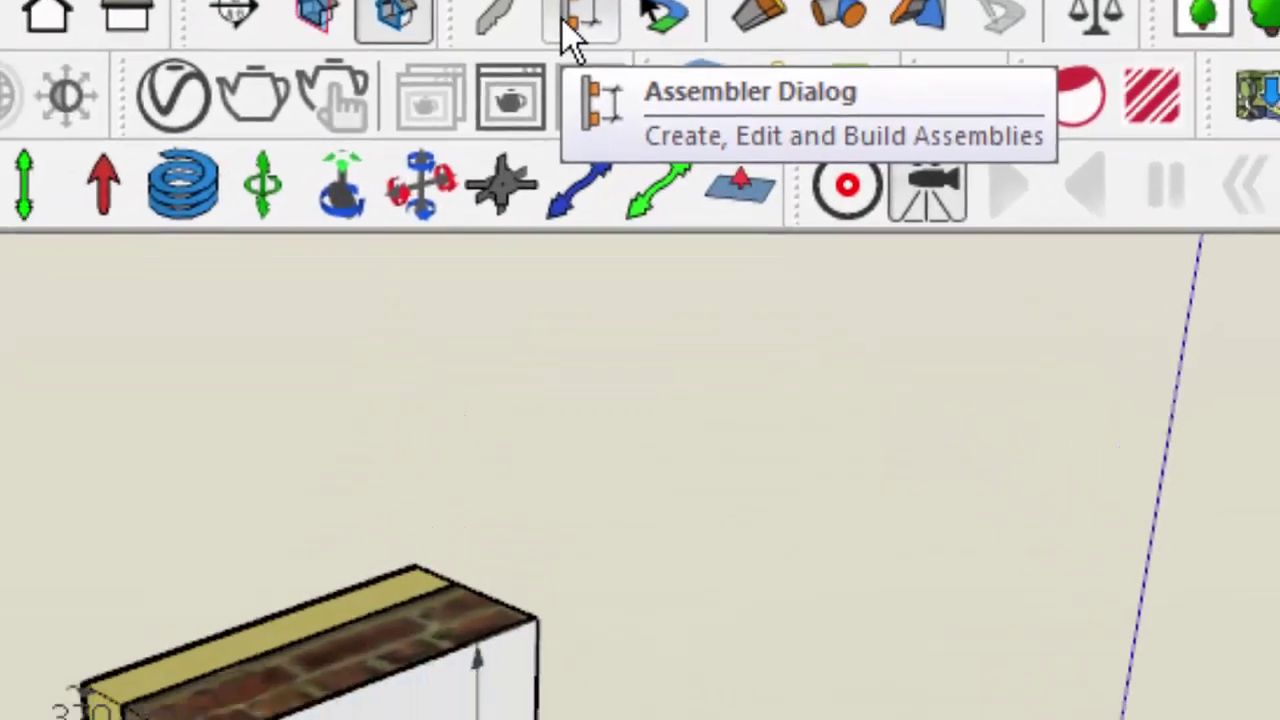
# - Start a new PB Assembler assembly and name it 'Pared Ladrillo con Aislamiento termico'
pyautogui.click(565, 35)
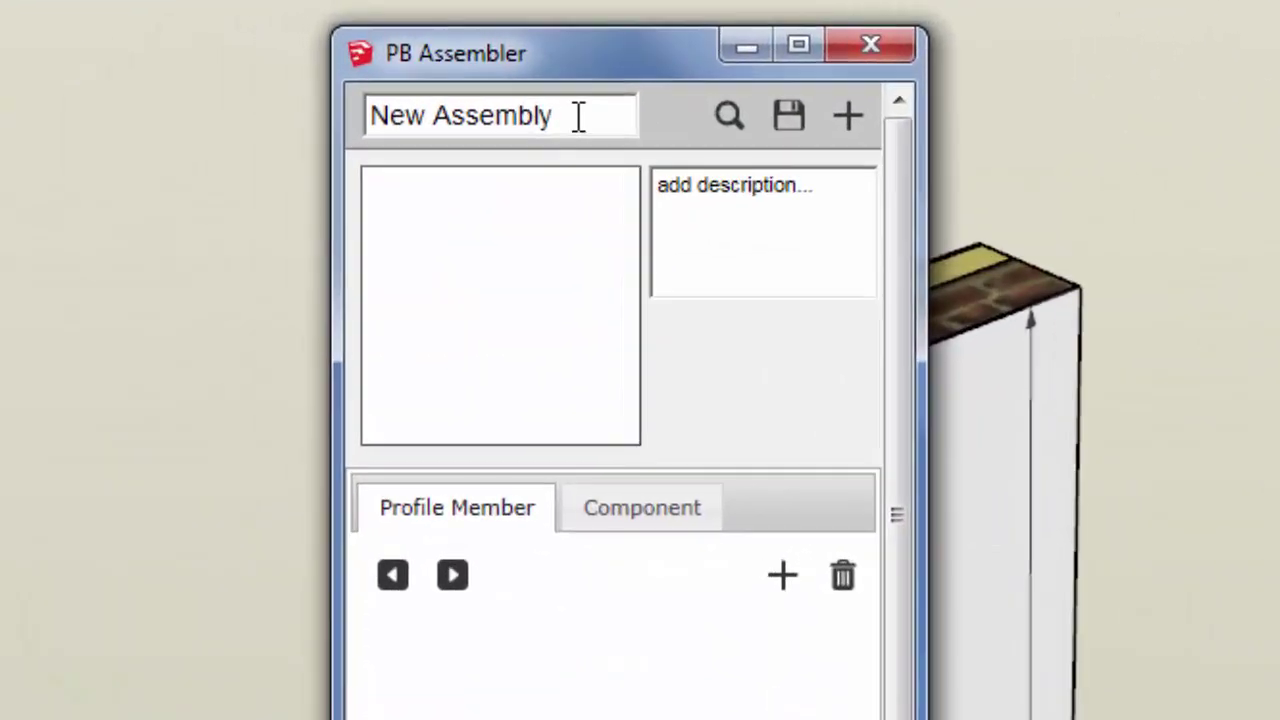
pyautogui.moveTo(578, 116); pyautogui.dragTo(234, 122)
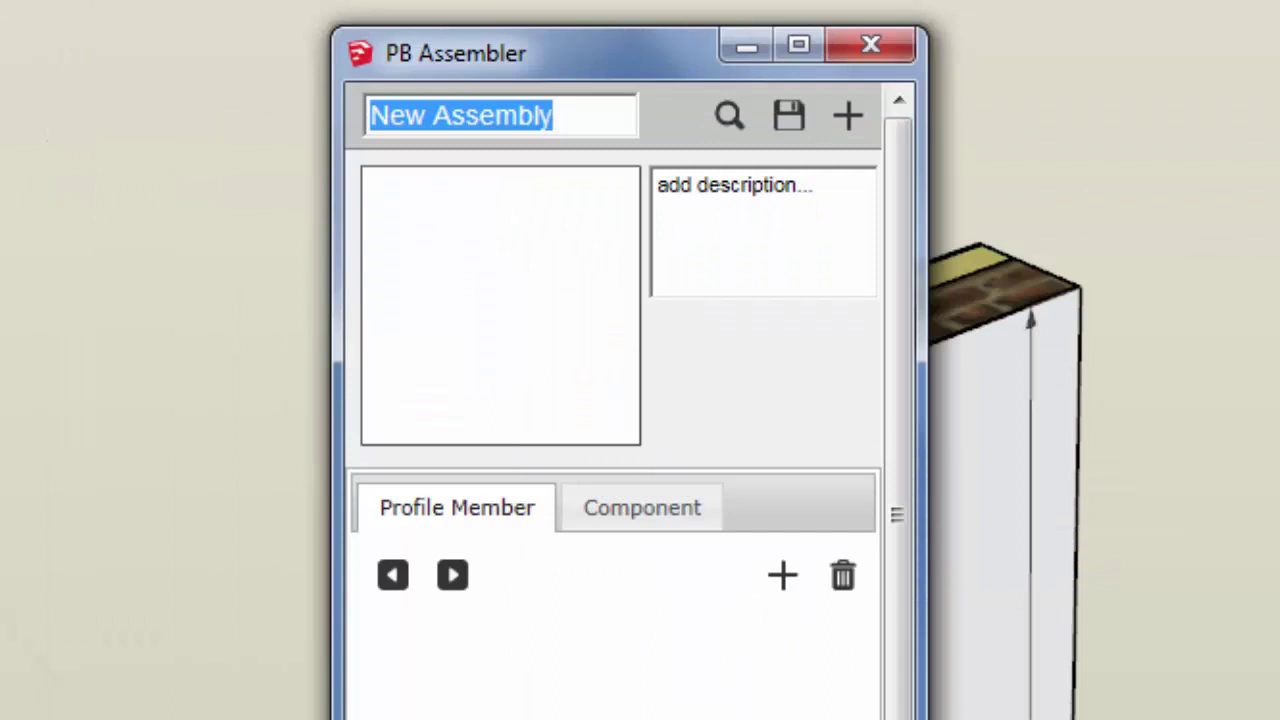
pyautogui.write('Pare')
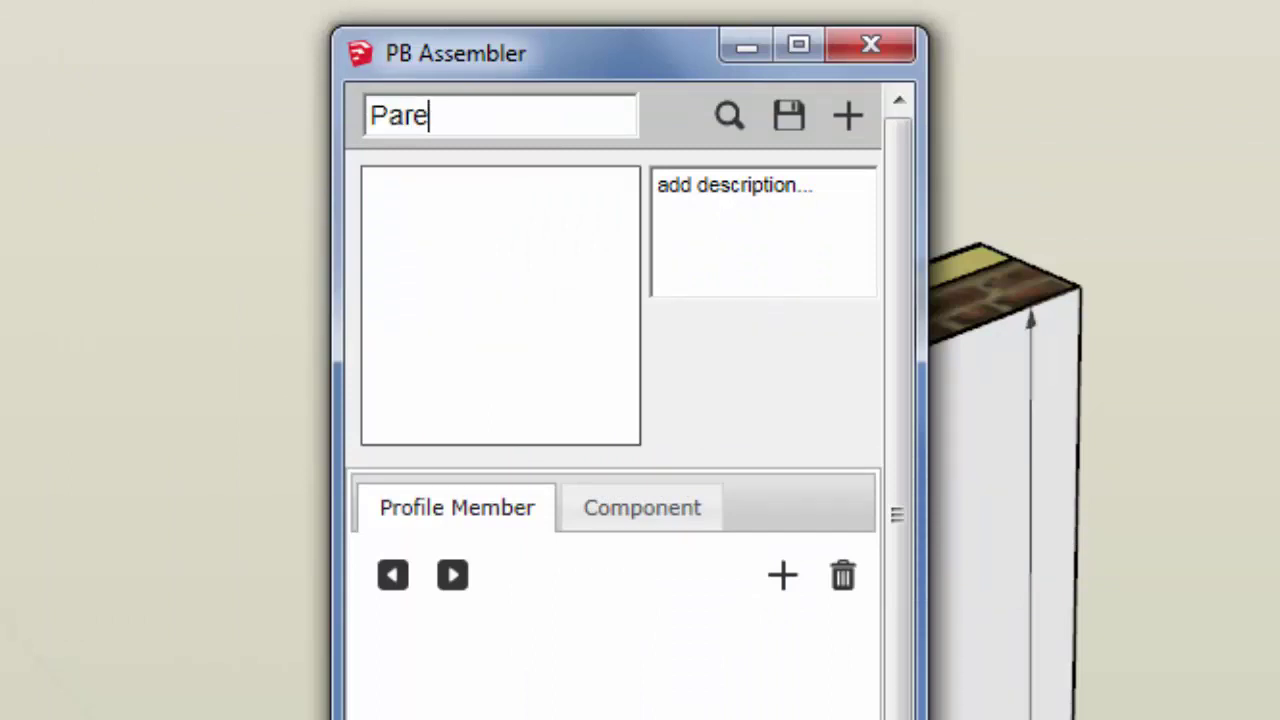
pyautogui.write('d Ladril')
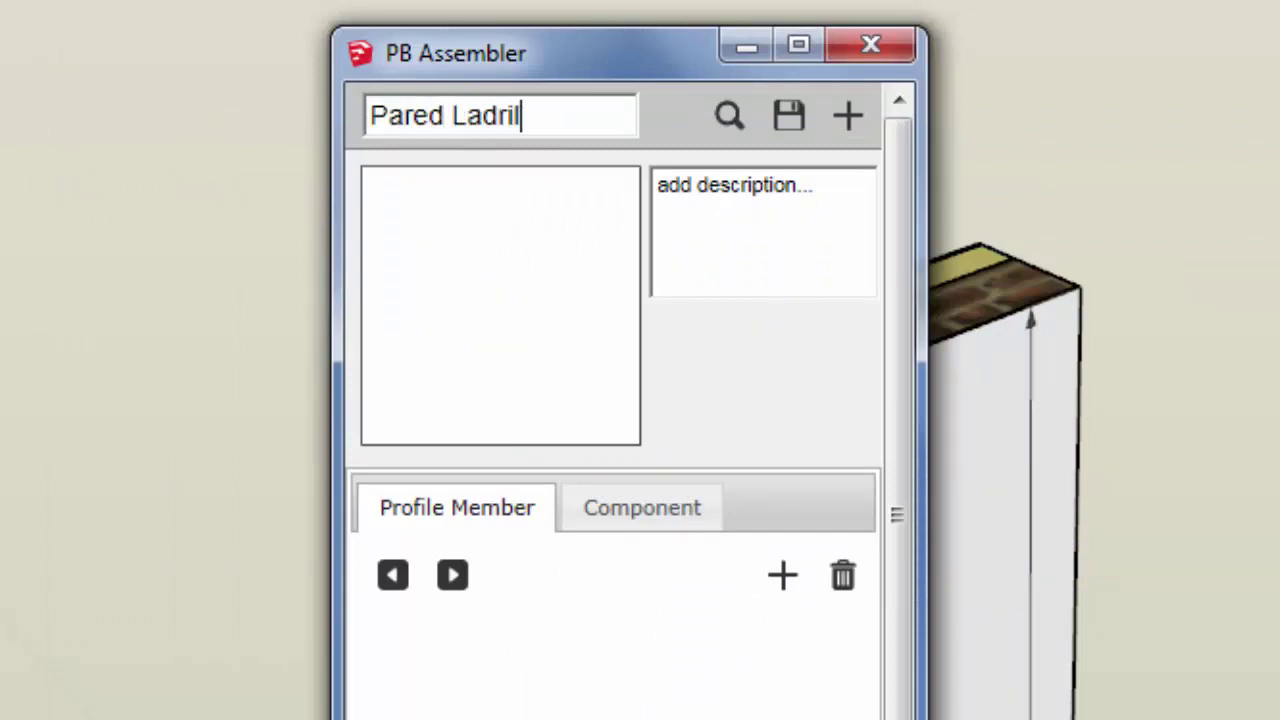
pyautogui.write('lo con A')
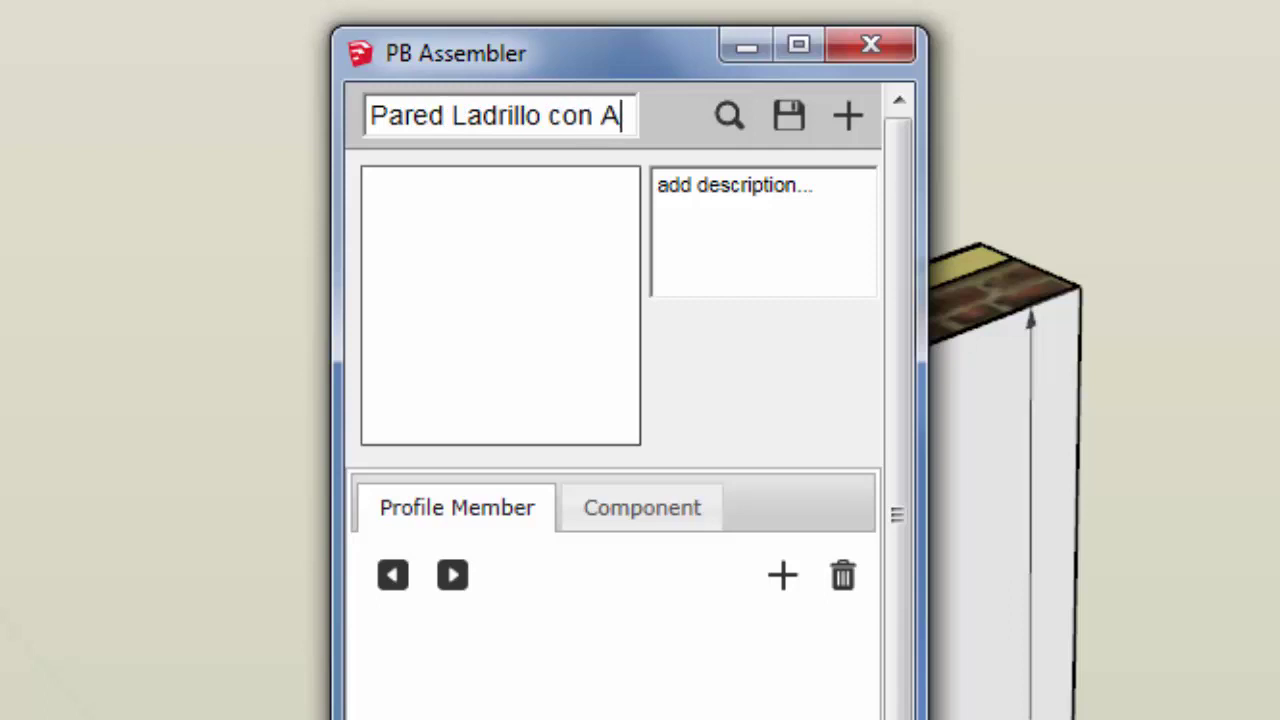
pyautogui.write('islamient')
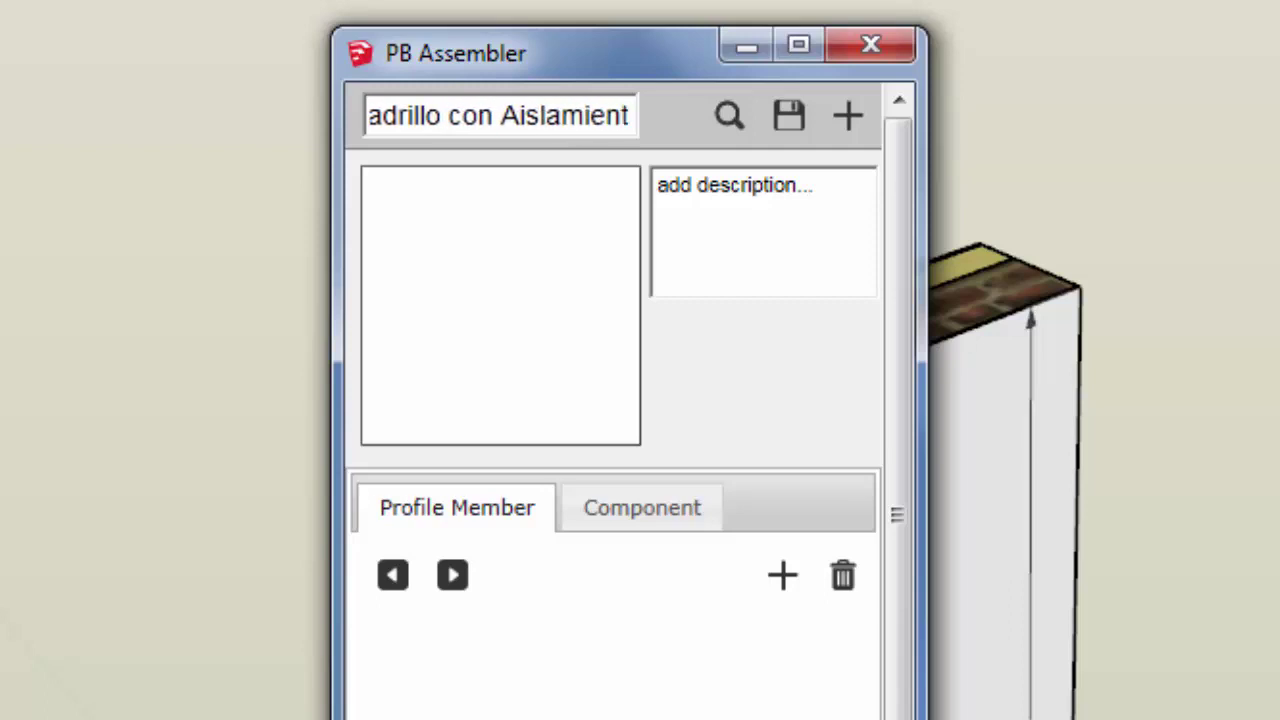
pyautogui.write('o termico')
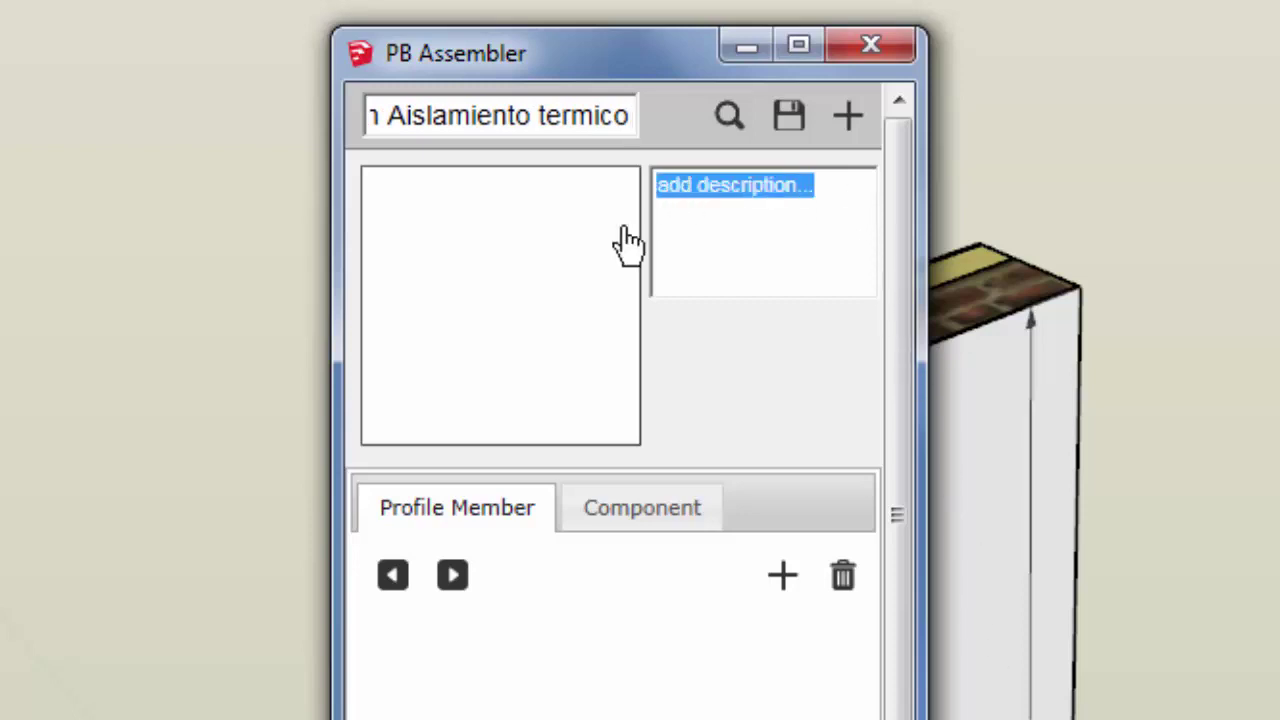
pyautogui.write('pared con 2.6m altura')
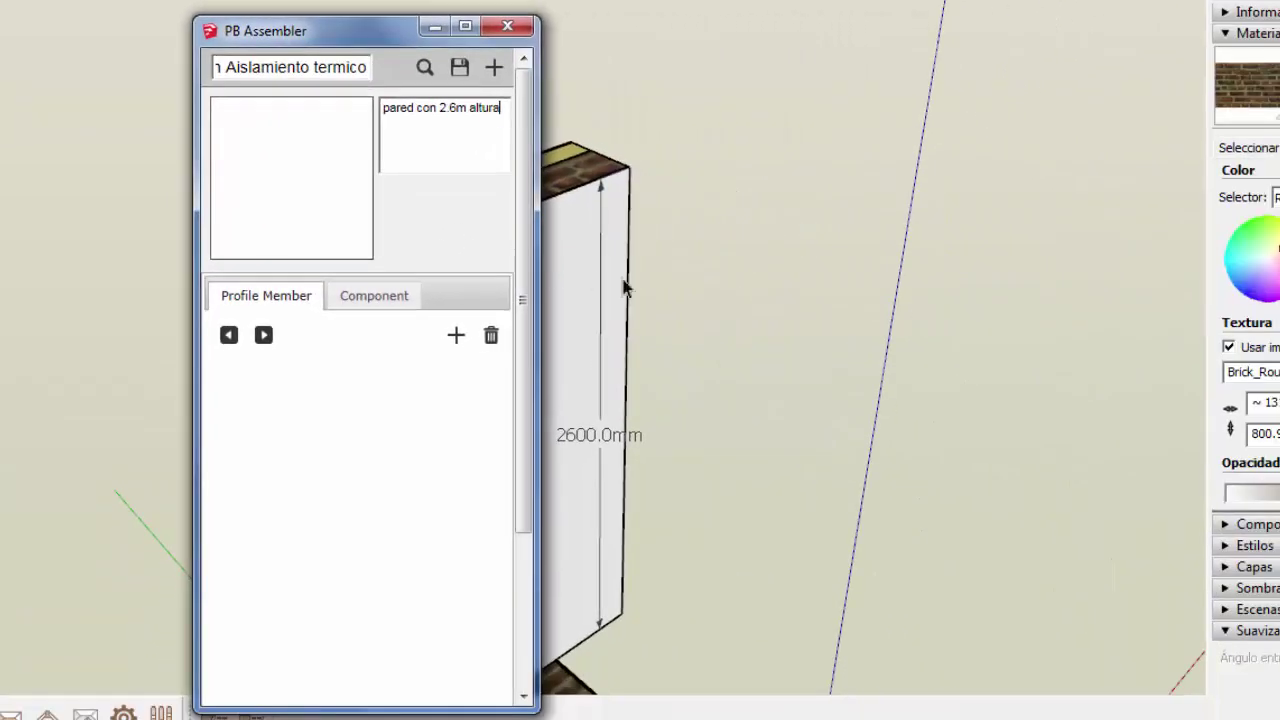
pyautogui.moveTo(622, 288)
pyautogui.mouseDown(button='middle')
pyautogui.moveTo(691, 366)
pyautogui.moveTo(700, 285)
pyautogui.mouseUp(button='middle')
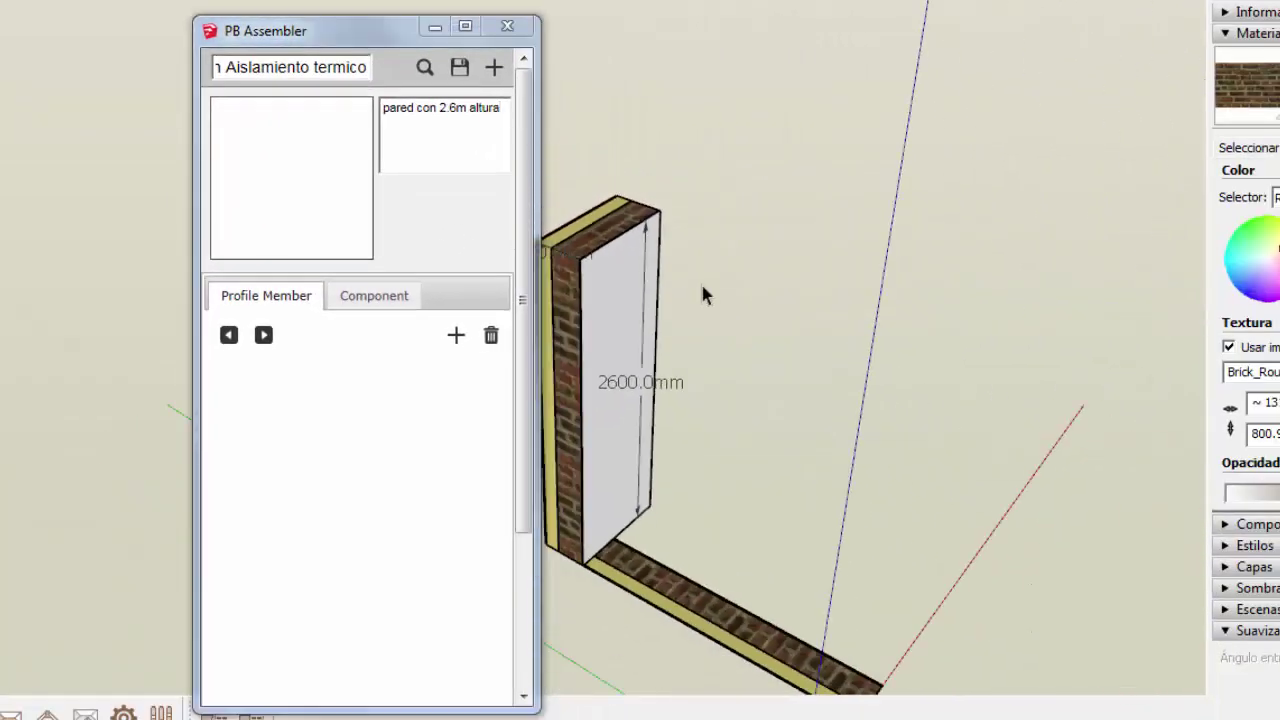
pyautogui.scroll(-3, 700, 285)
pyautogui.scroll(2, 653, 398)
pyautogui.scroll(5, 653, 398)
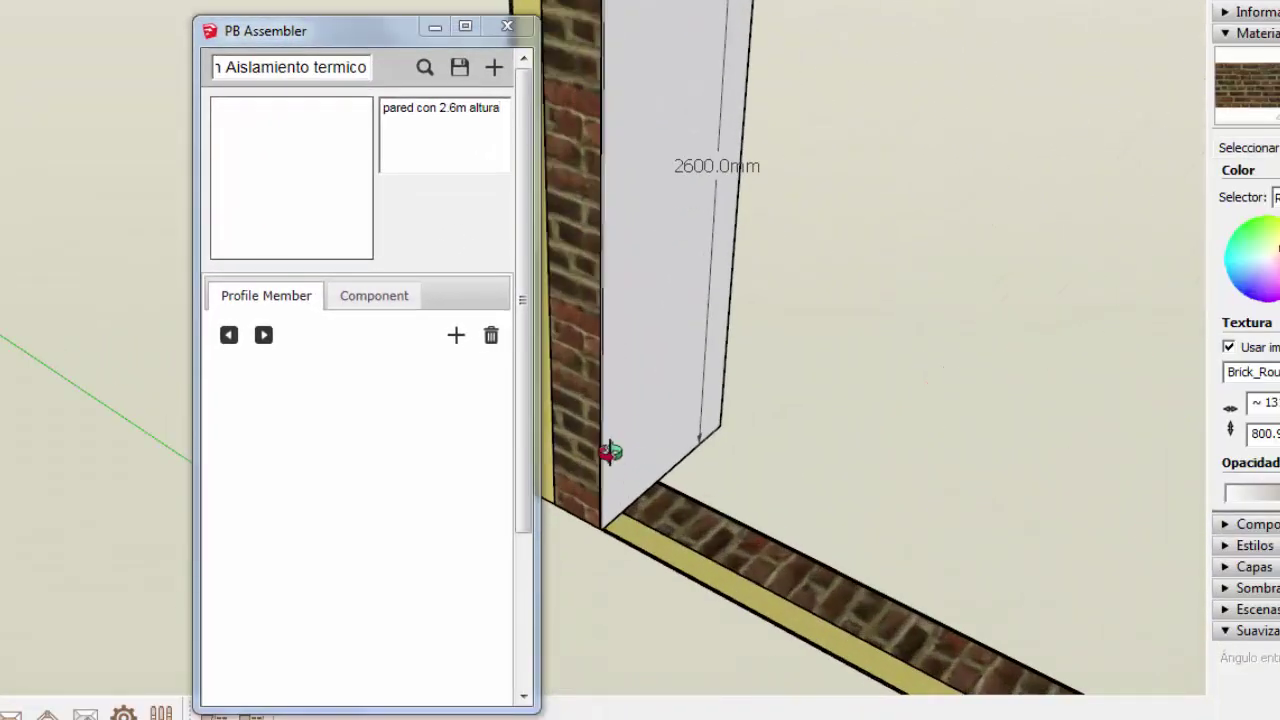
# - Add a Resina member using the thin resin layer picked from the model
pyautogui.click(456, 336)
pyautogui.click(375, 410)
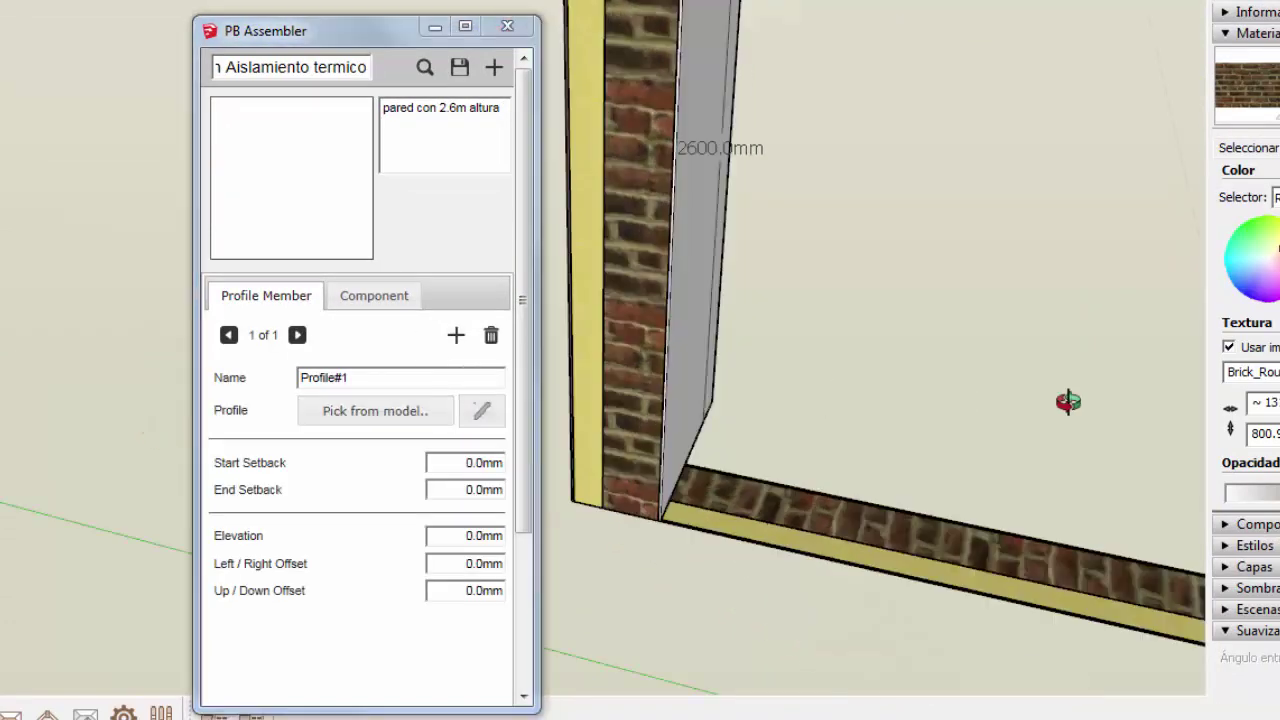
pyautogui.click(623, 400)
pyautogui.write('Resina')
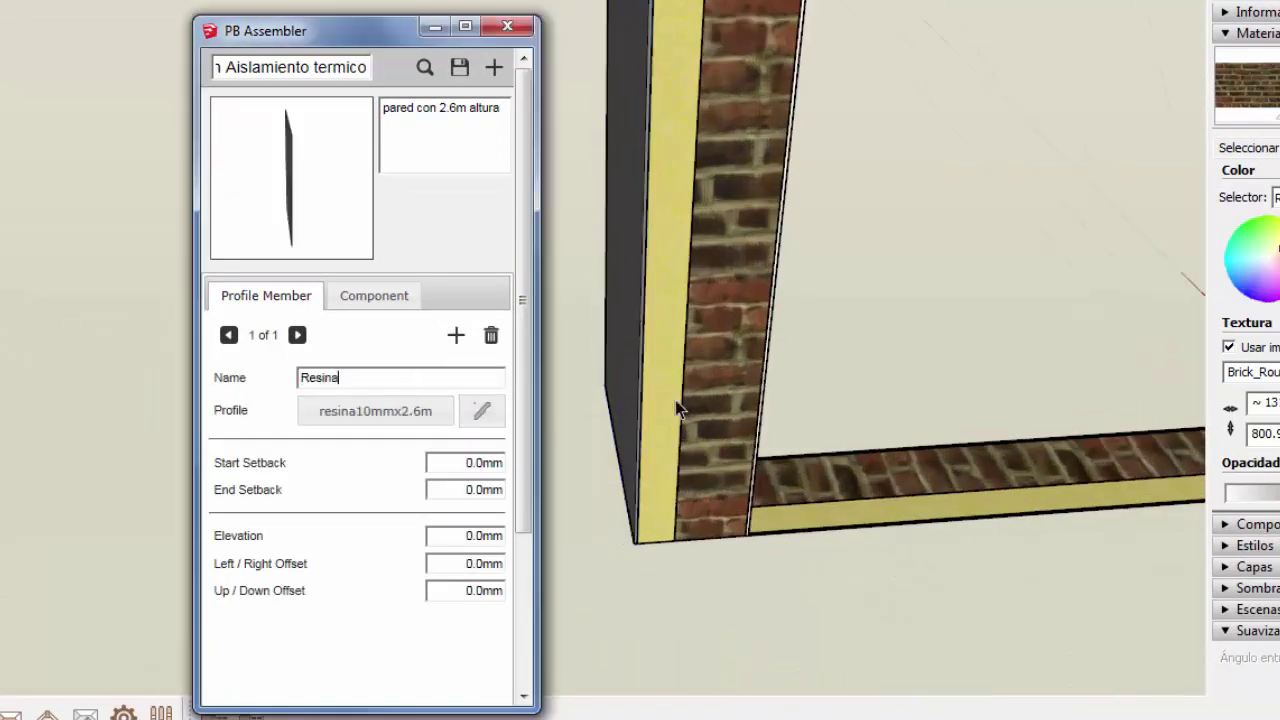
pyautogui.moveTo(675, 410)
pyautogui.mouseDown(button='middle')
pyautogui.moveTo(626, 435)
pyautogui.moveTo(548, 412)
pyautogui.mouseUp(button='middle')
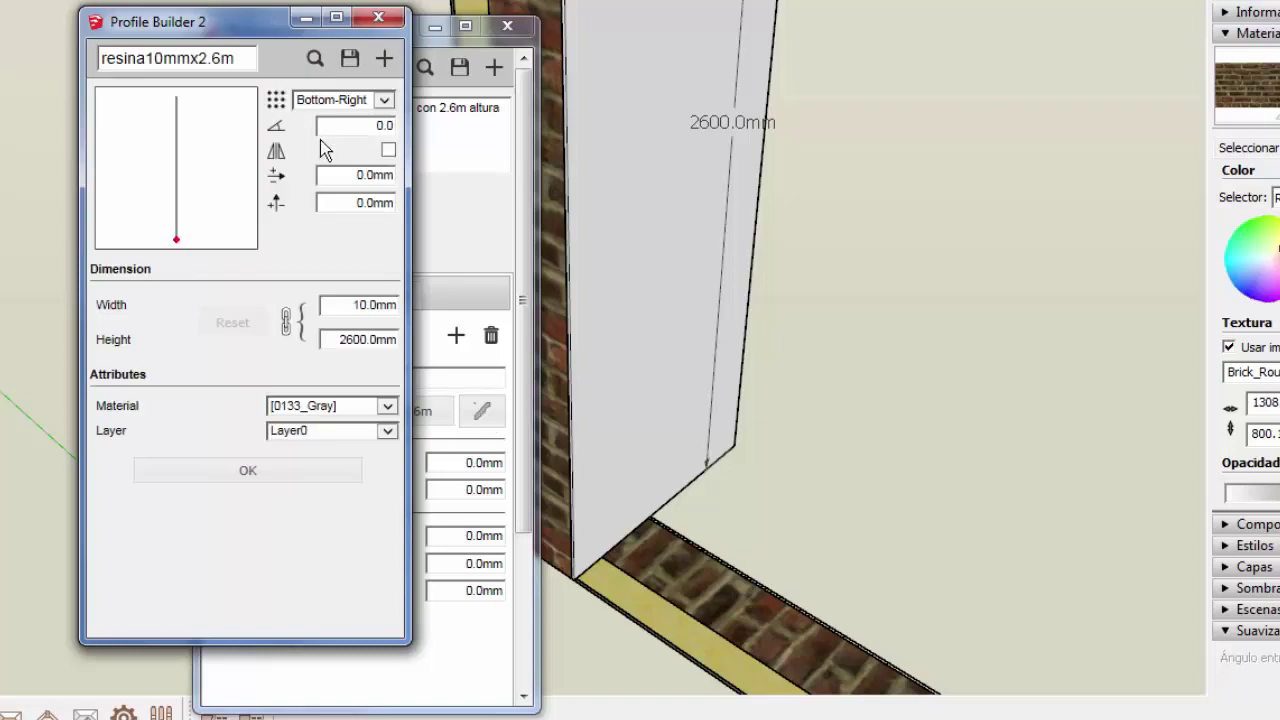
pyautogui.scroll(-3, 567, 391)
pyautogui.scroll(-2, 846, 387)
pyautogui.scroll(3, 846, 387)
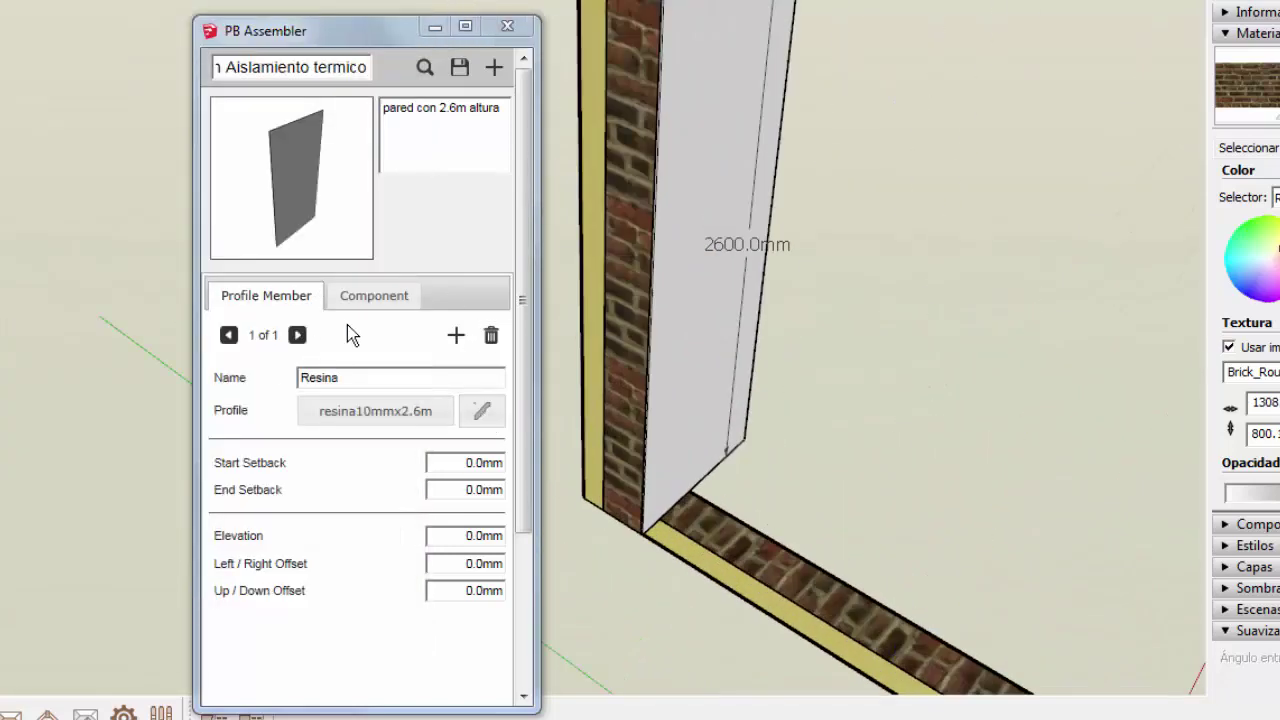
# - Add the Corcho and Ladrillo members, picking the cork and brick layers from the model
pyautogui.click(456, 335)
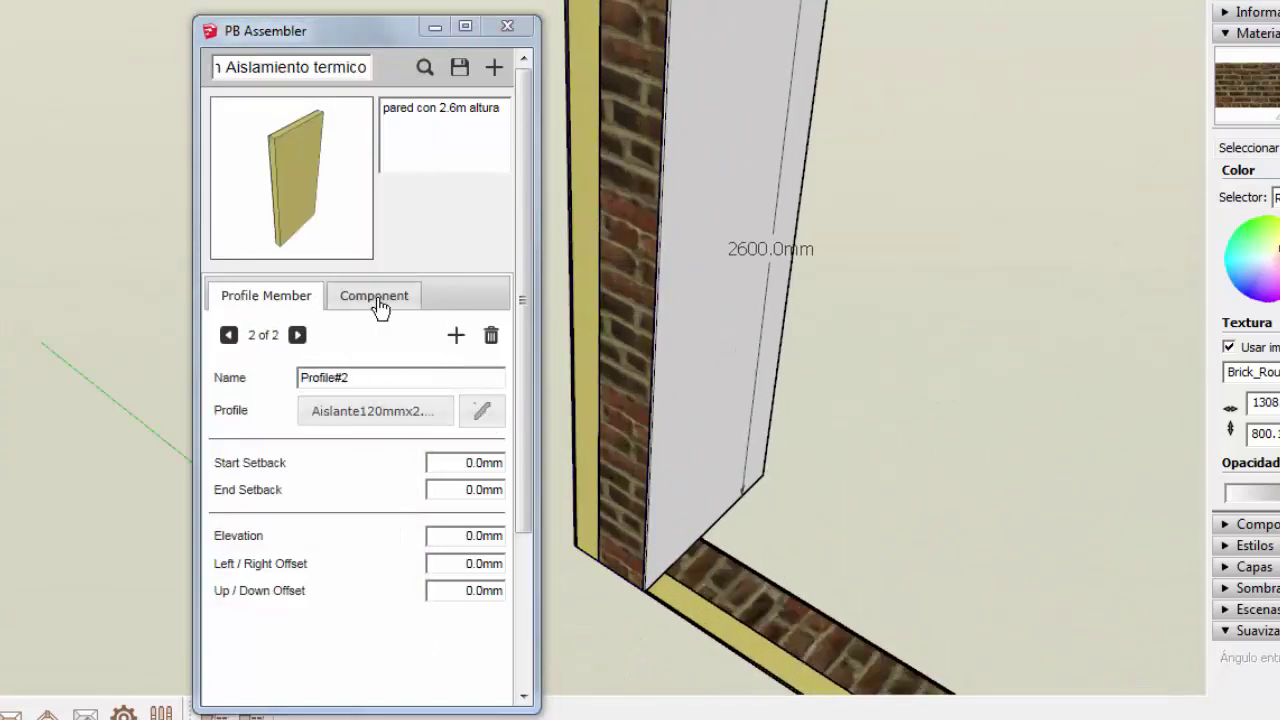
pyautogui.moveTo(370, 378); pyautogui.dragTo(266, 372)
pyautogui.write('Corcho')
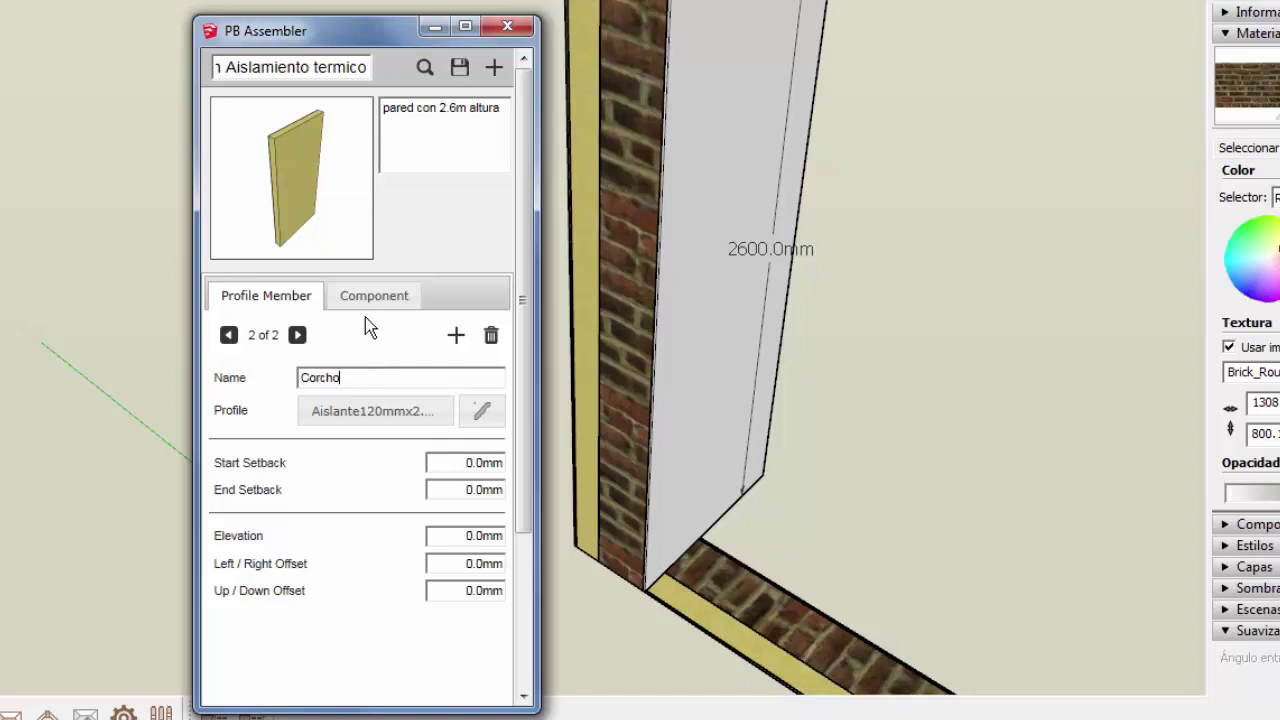
pyautogui.click(481, 410)
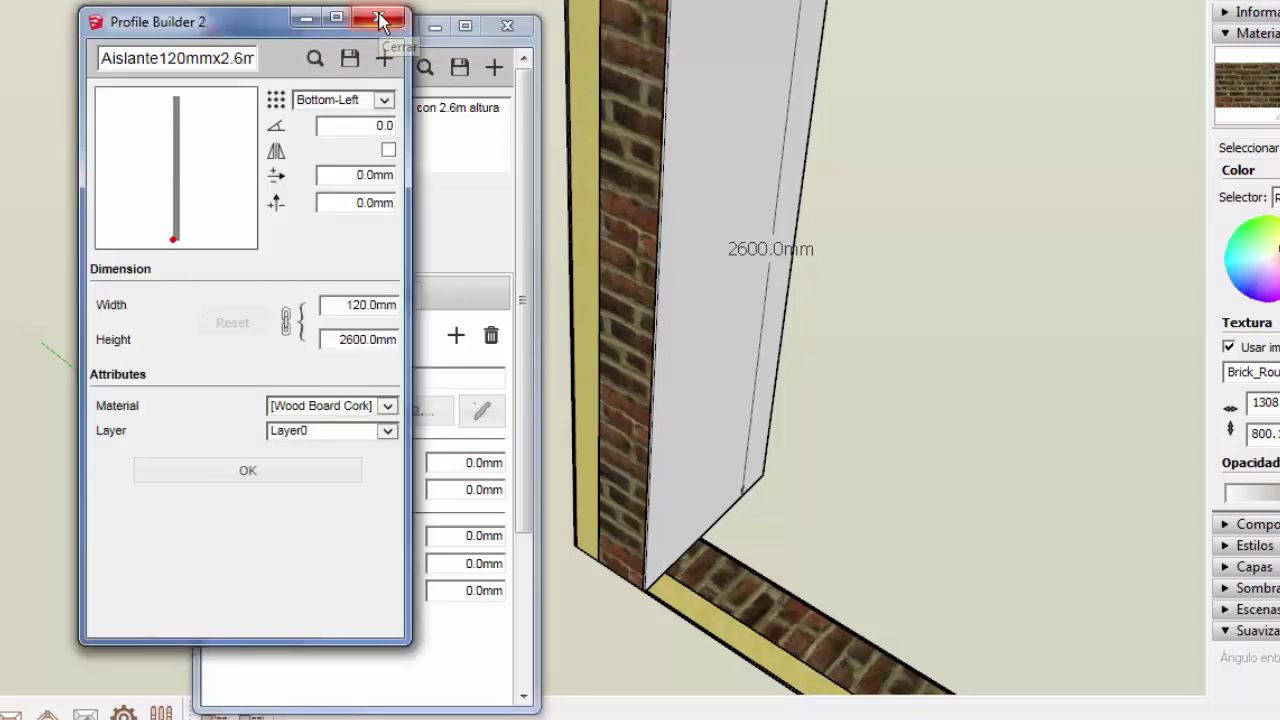
pyautogui.click(248, 470)
pyautogui.click(456, 335)
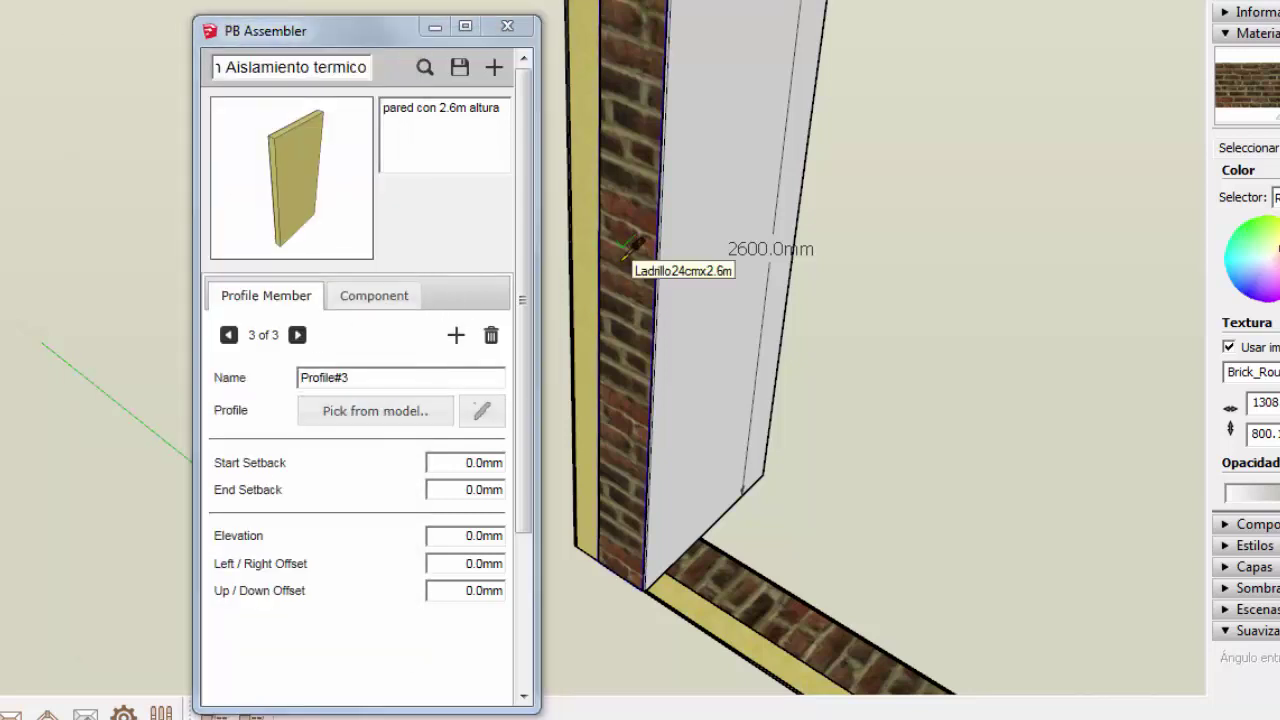
pyautogui.click(633, 248)
pyautogui.moveTo(391, 377); pyautogui.dragTo(235, 377)
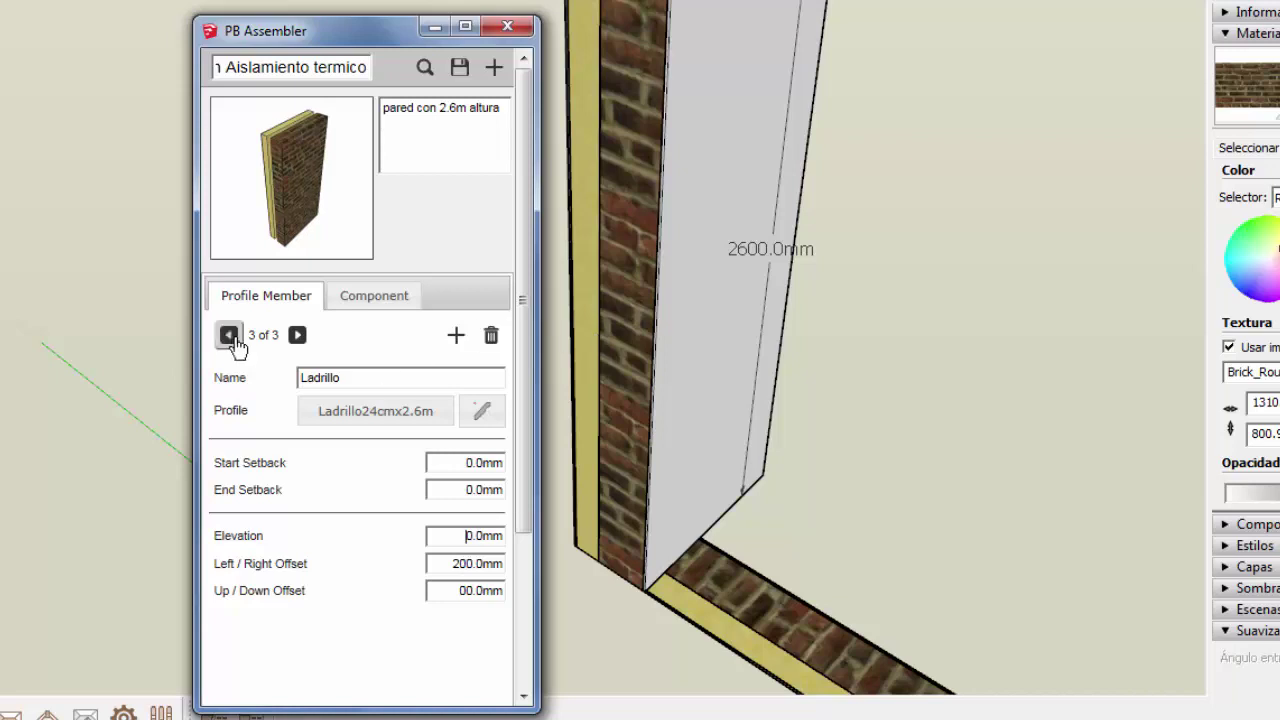
# - Add the enyesado member from the plaster layer and commit its side offset
pyautogui.click(297, 335)
pyautogui.click(456, 335)
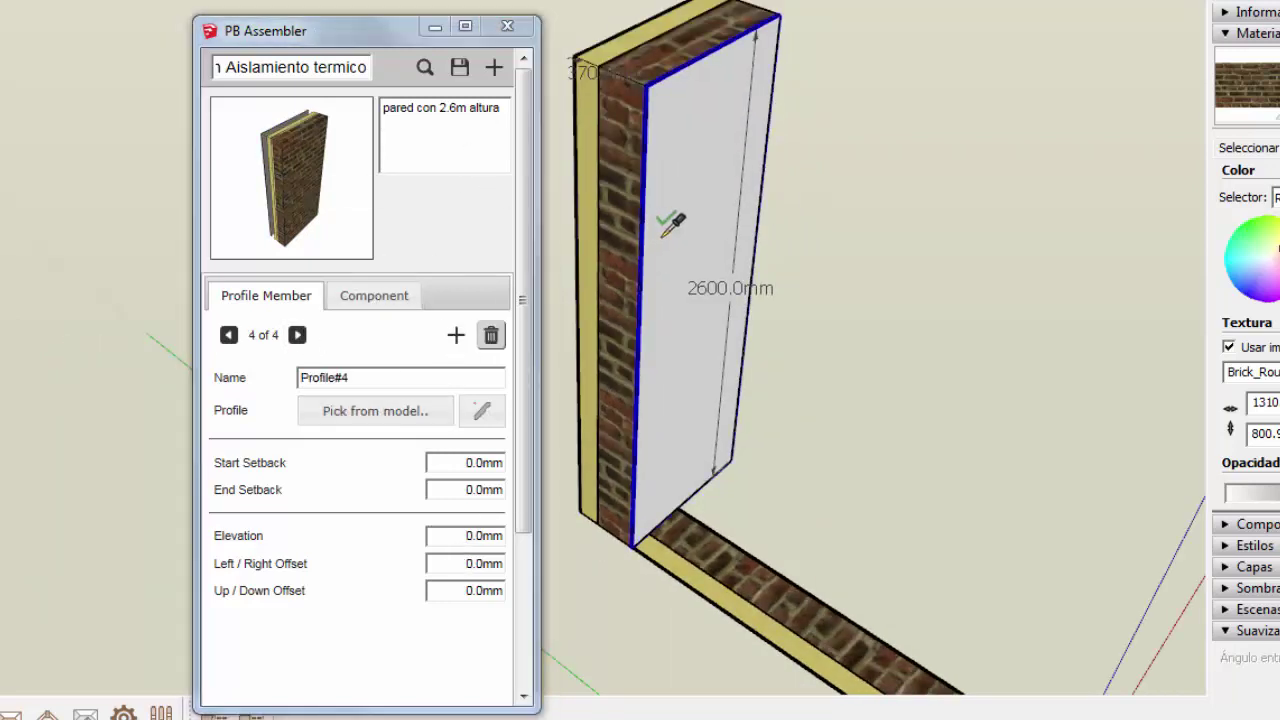
pyautogui.click(669, 220)
pyautogui.moveTo(390, 377); pyautogui.dragTo(197, 392)
pyautogui.write('enyesado')
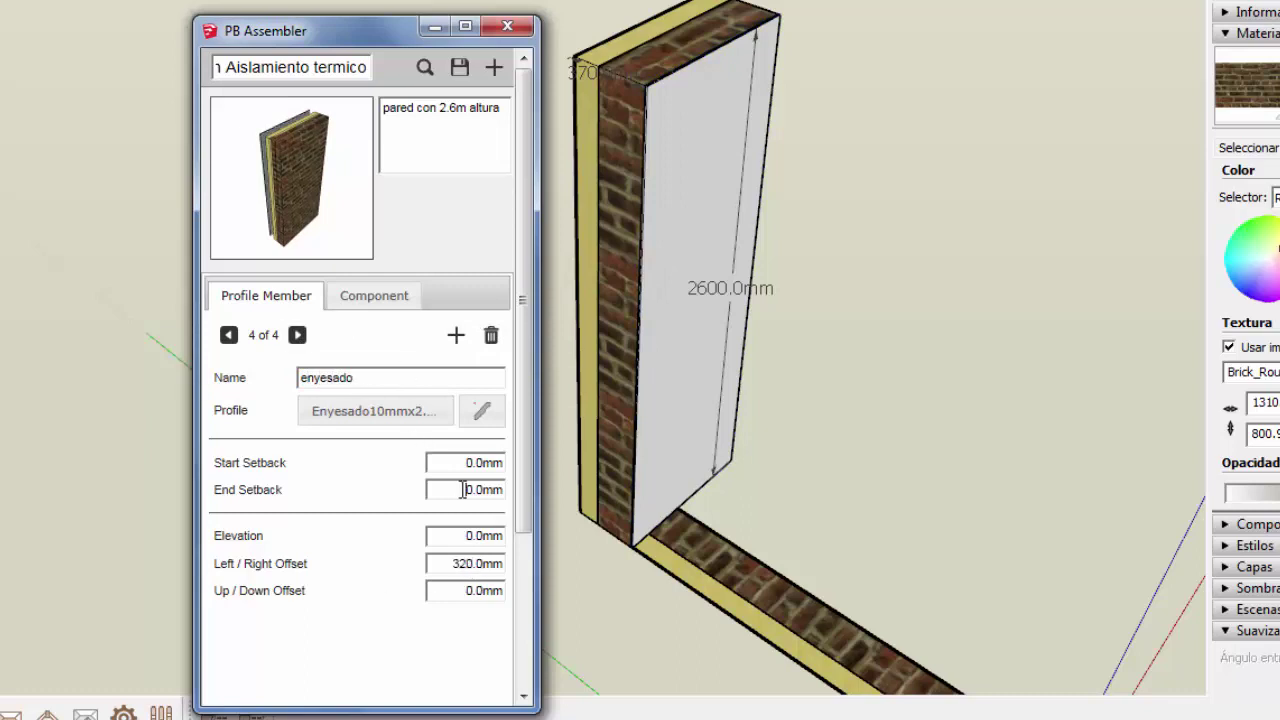
pyautogui.click(452, 541)
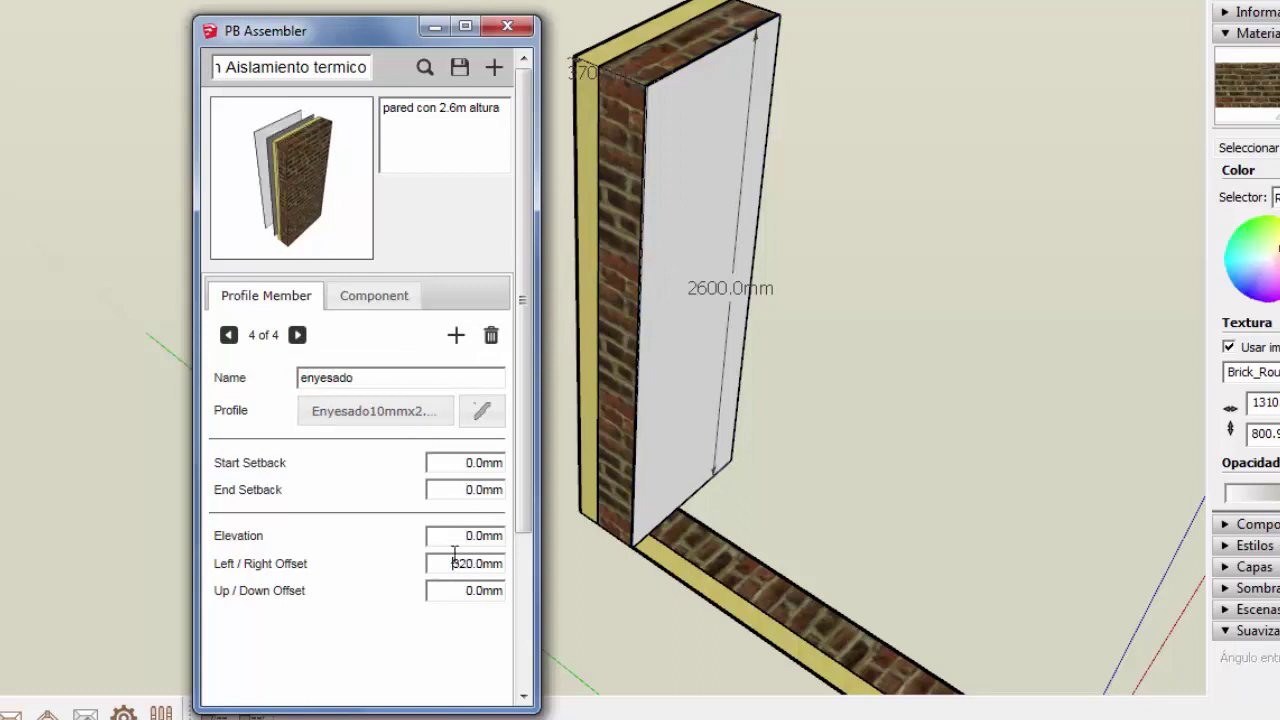
# - Set the Corcho member's Left/Right Offset to 0 mm
pyautogui.scroll(-3, 640, 457)
pyautogui.scroll(5, 903, 367)
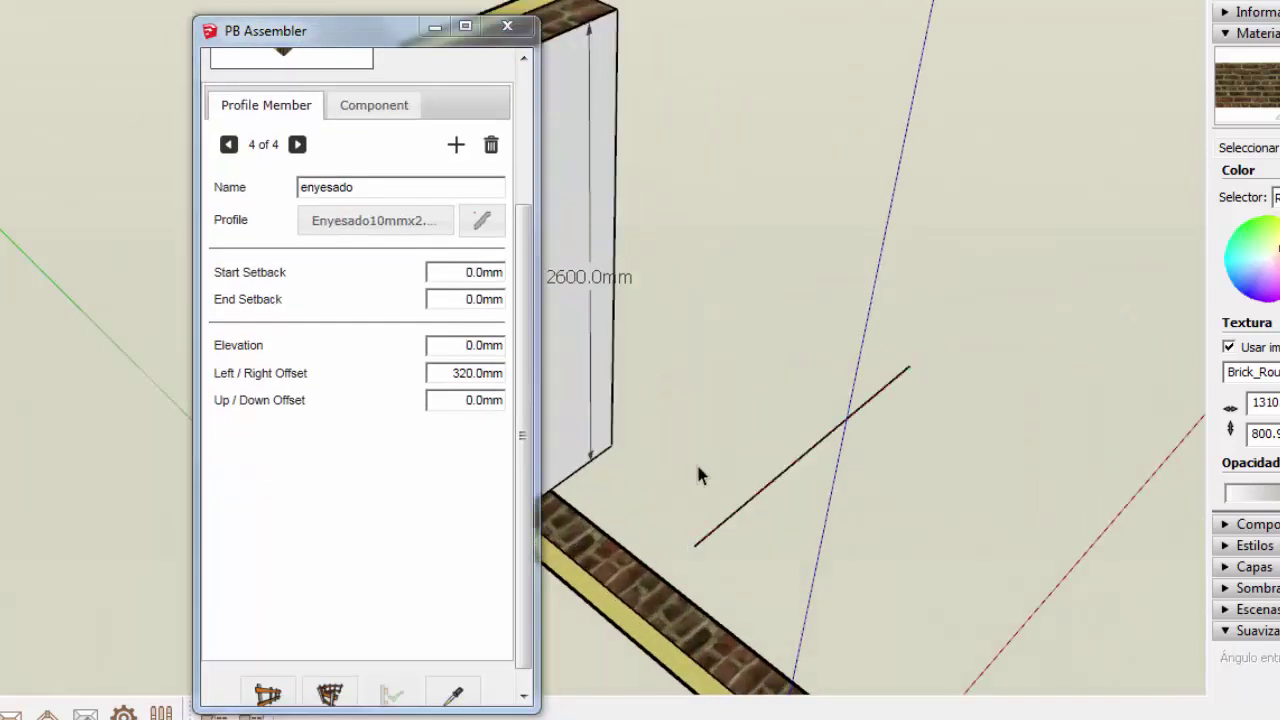
pyautogui.scroll(2, 520, 527)
pyautogui.scroll(2, 521, 460)
pyautogui.scroll(2, 522, 382)
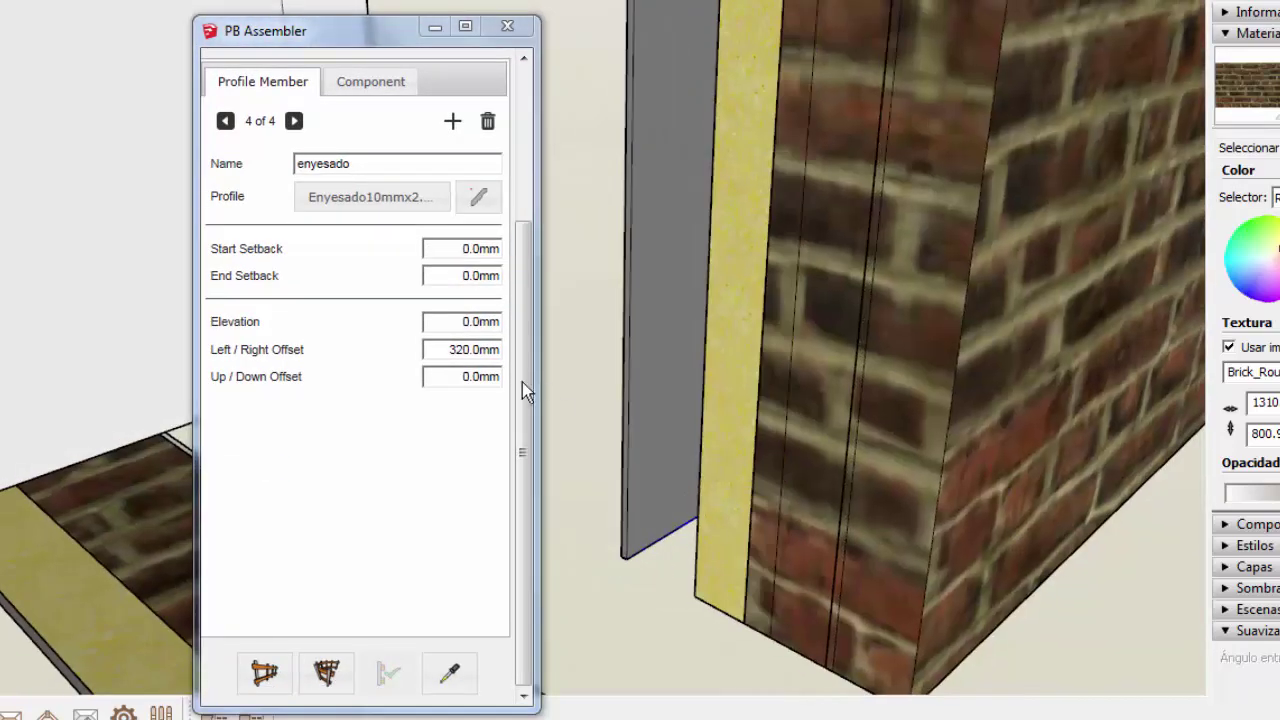
pyautogui.scroll(3, 522, 382)
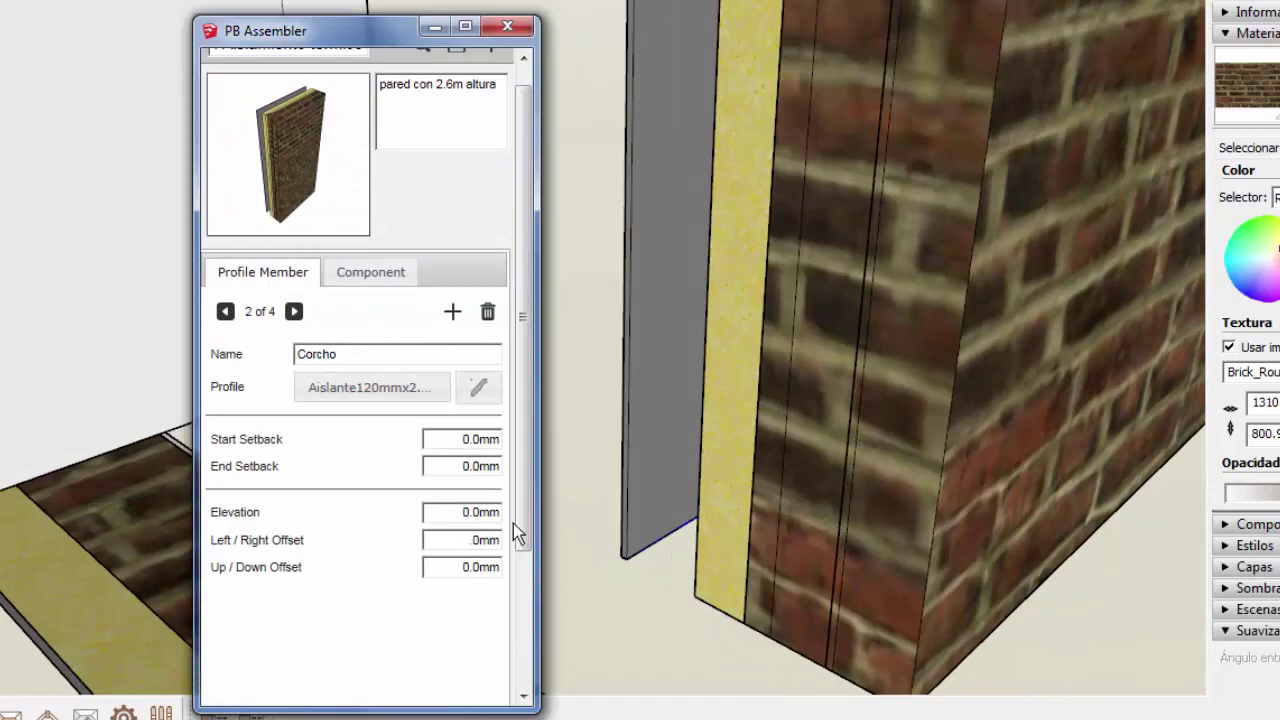
pyautogui.scroll(-2, 712, 482)
pyautogui.scroll(-5, 800, 432)
pyautogui.scroll(6, 659, 520)
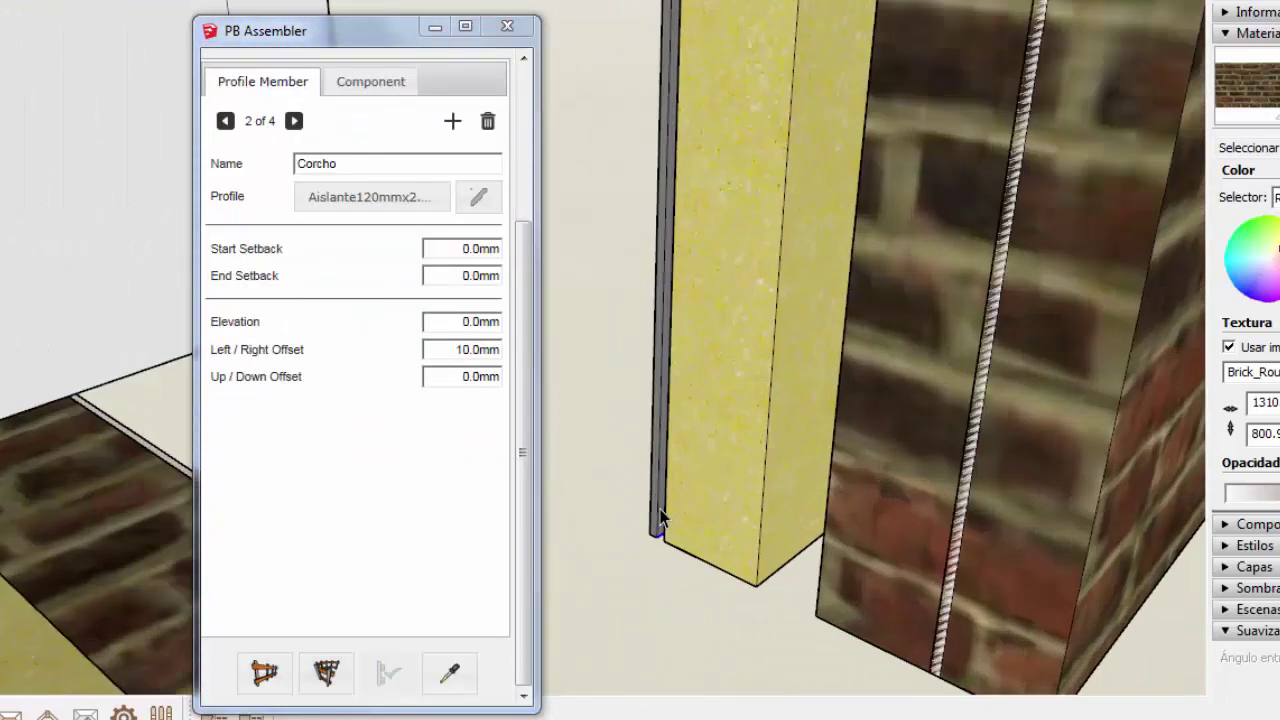
pyautogui.doubleClick(457, 349)
pyautogui.write('0')
pyautogui.press('Return')
# - Apply the Ladrillo member's new offset and rebuild the wall assembly
pyautogui.scroll(-4, 701, 389)
pyautogui.scroll(3, 630, 490)
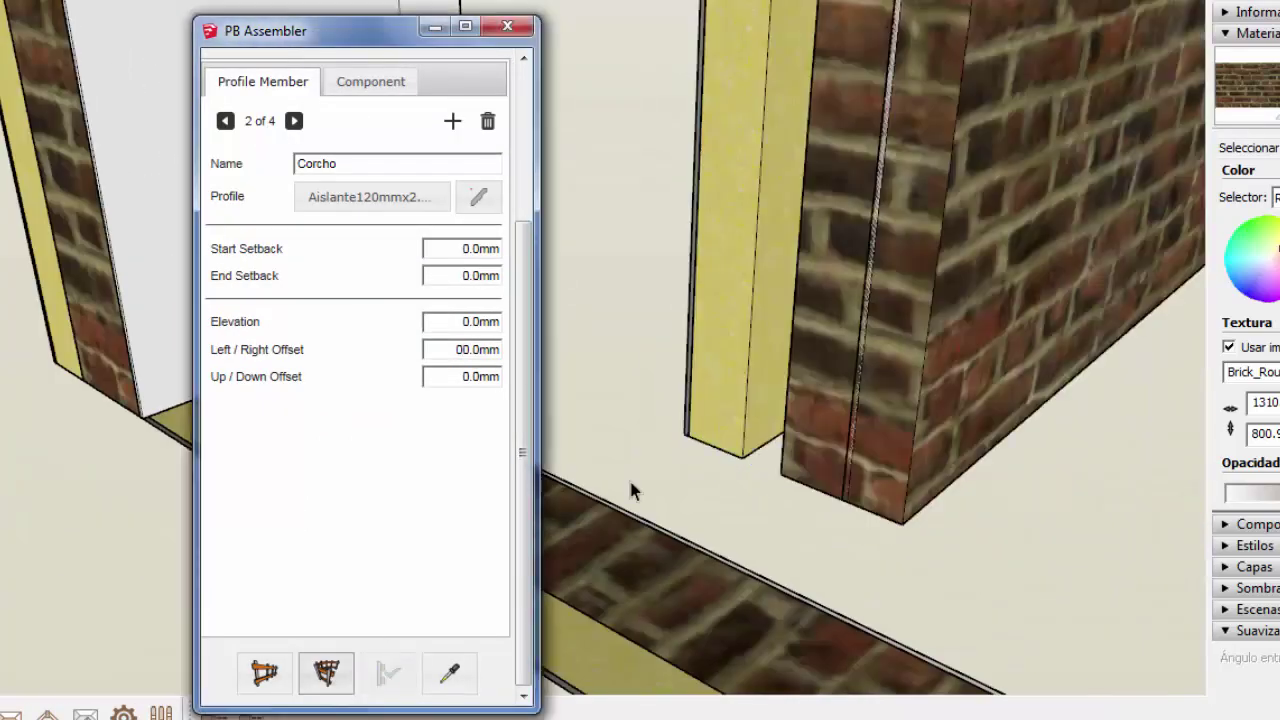
pyautogui.scroll(2, 630, 490)
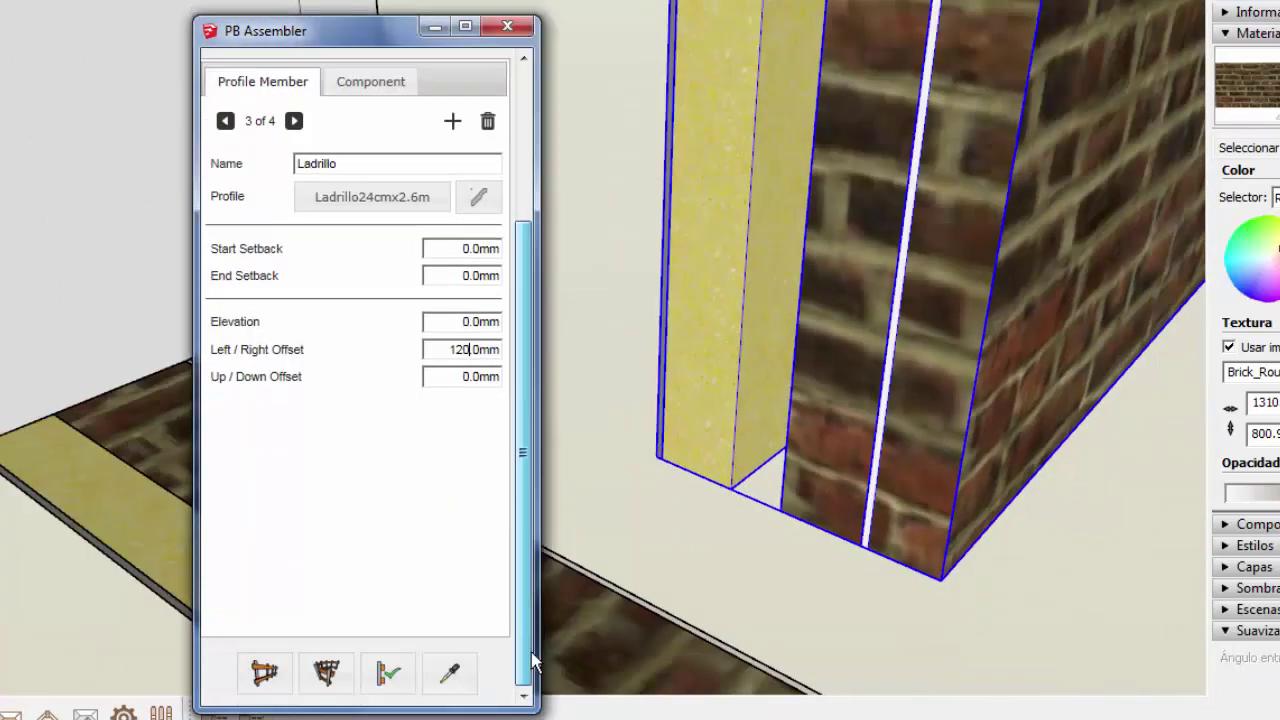
pyautogui.press('Return')
pyautogui.click(343, 688)
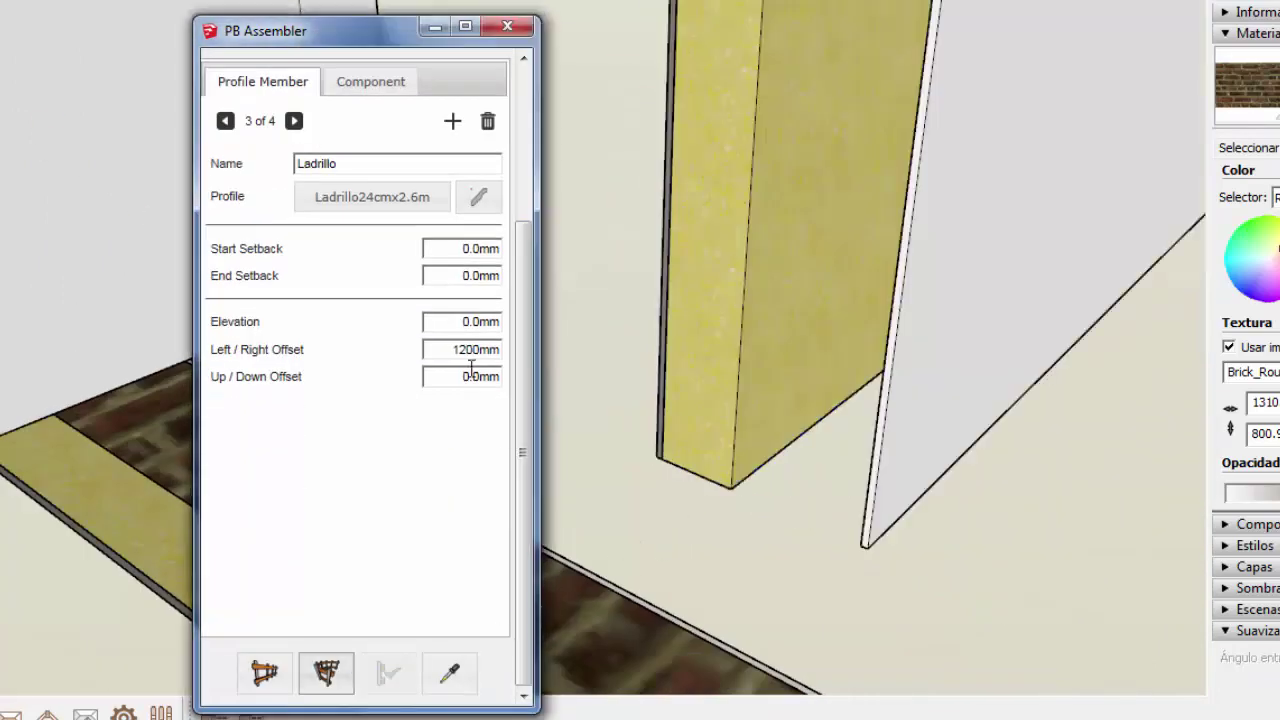
pyautogui.scroll(3, 851, 442)
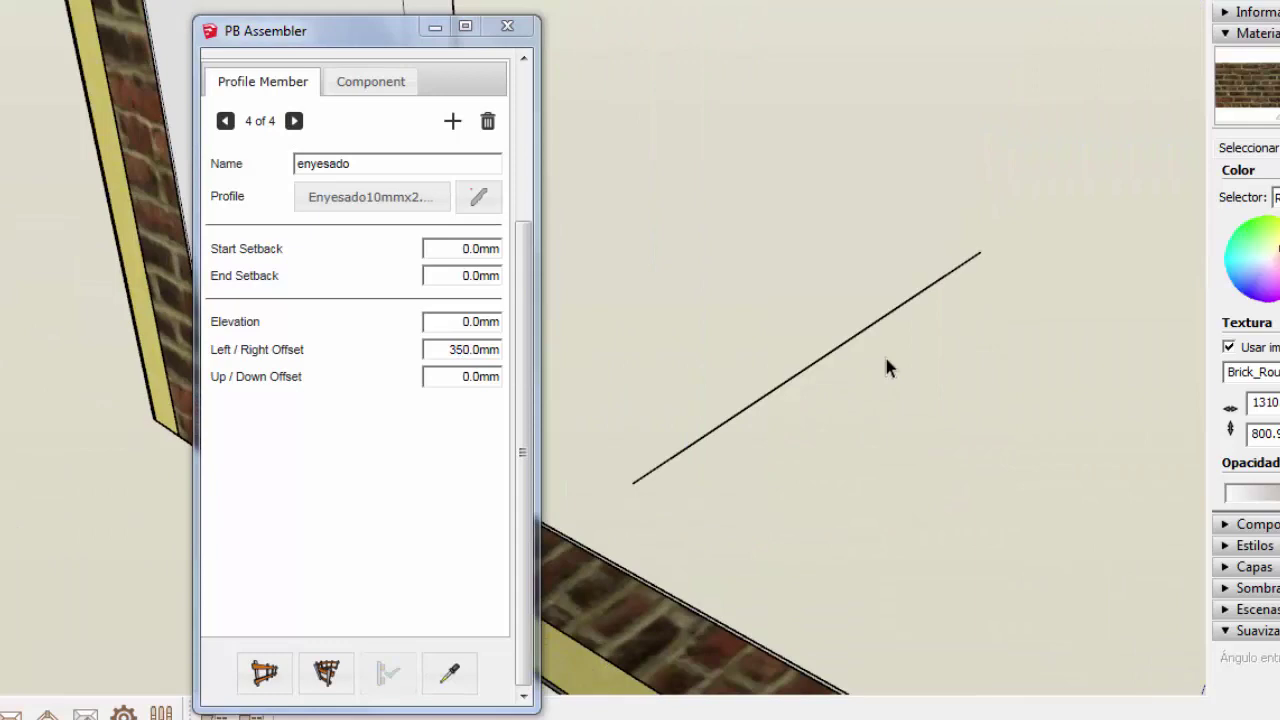
# - Build the walls on the existing line, then draw a new stepped path with the Line tool
pyautogui.click(329, 671)
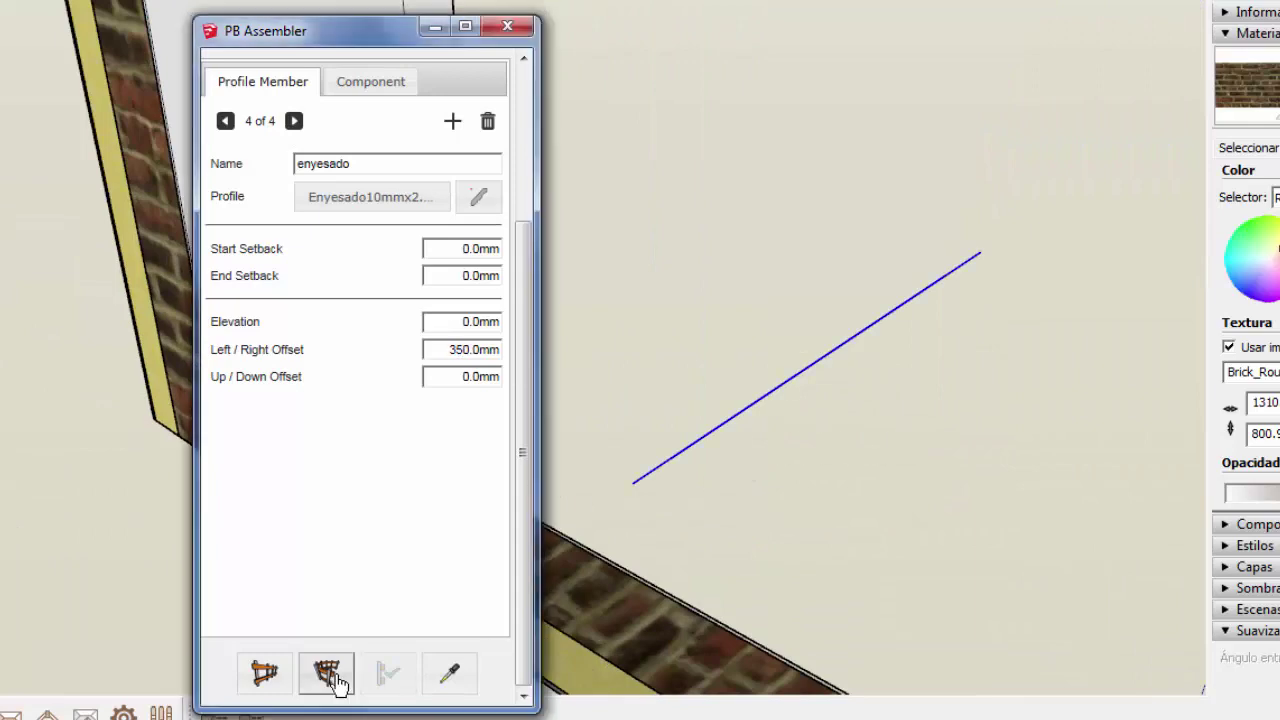
pyautogui.press('l')
pyautogui.scroll(3, 630, 558)
pyautogui.click(636, 558)
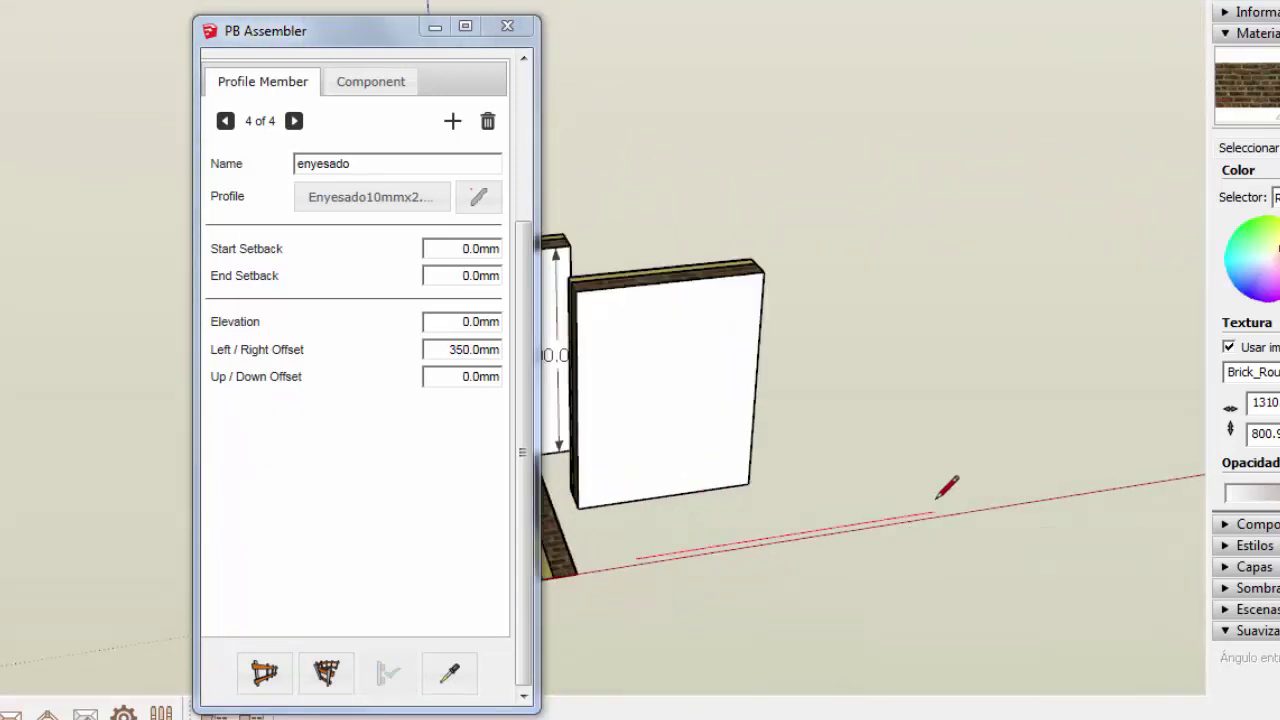
pyautogui.moveTo(801, 347)
pyautogui.mouseDown(button='middle')
pyautogui.moveTo(765, 280)
pyautogui.moveTo(823, 226)
pyautogui.moveTo(874, 214)
pyautogui.moveTo(817, 481)
pyautogui.mouseUp(button='middle')
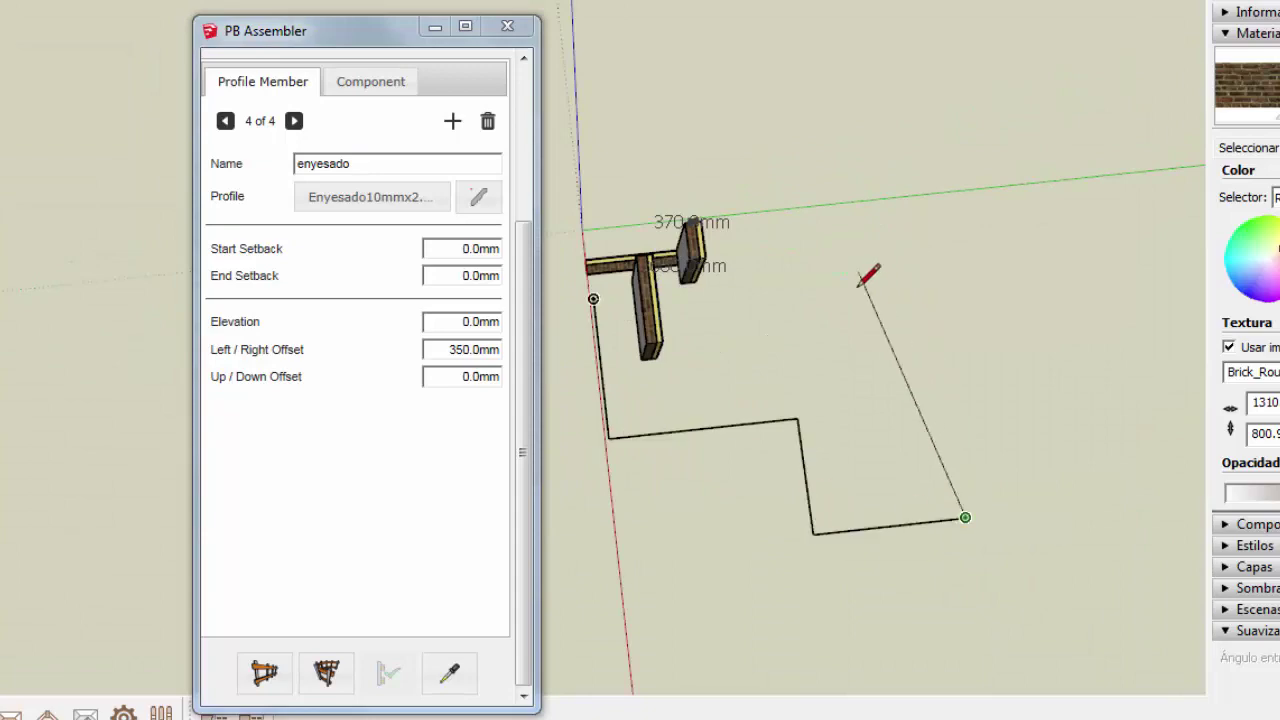
pyautogui.moveTo(925, 264)
pyautogui.mouseDown(button='middle')
pyautogui.moveTo(700, 300)
pyautogui.moveTo(623, 334)
pyautogui.mouseUp(button='middle')
# - Build the assembly along the stepped path and orbit to inspect the cork, brick and plaster layers
pyautogui.click(326, 672)
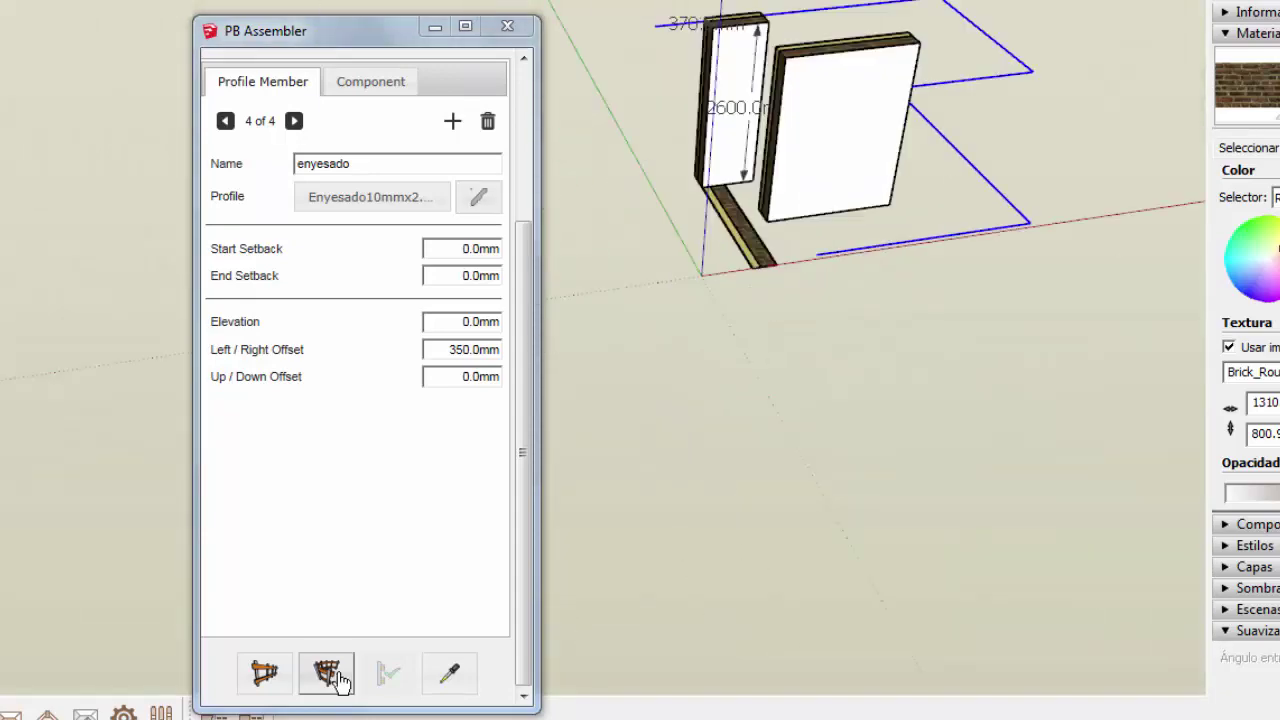
pyautogui.moveTo(800, 200); pyautogui.dragTo(920, 58, button='middle')
pyautogui.scroll(5, 920, 58)
pyautogui.moveTo(1086, 137); pyautogui.dragTo(916, 226, button='middle')
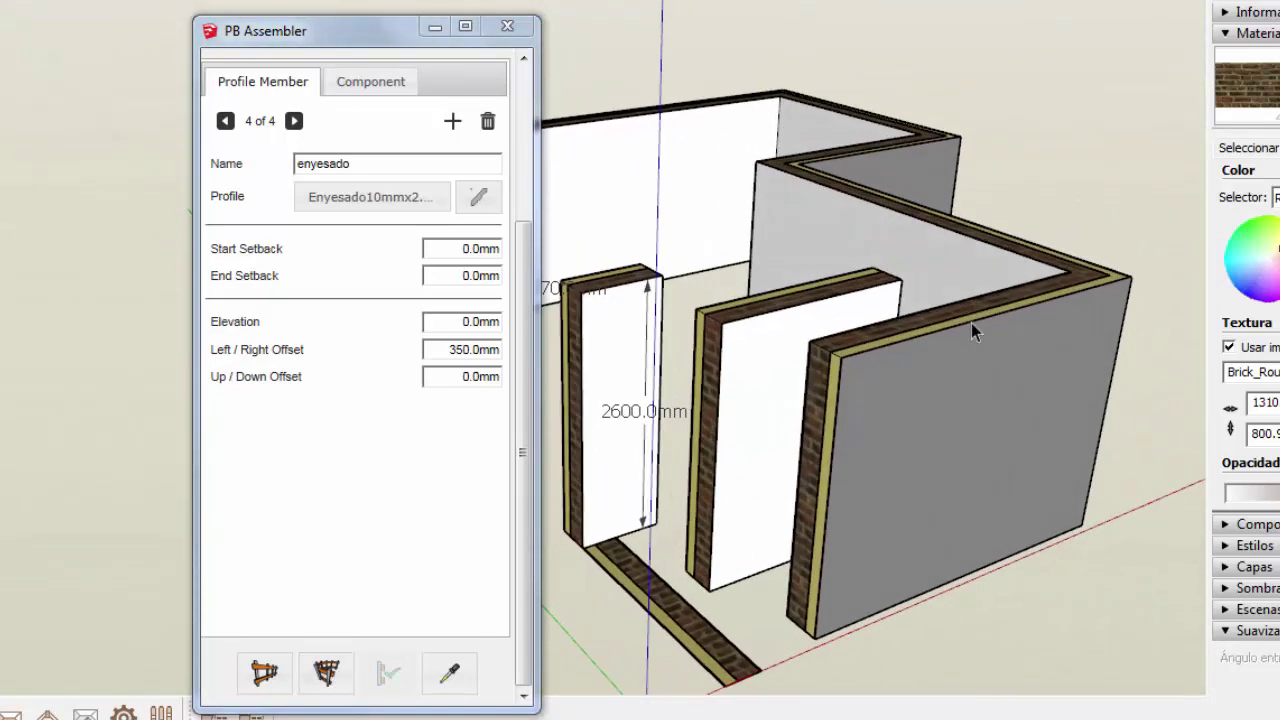
pyautogui.scroll(2, 881, 373)
pyautogui.scroll(-2, 951, 382)
pyautogui.moveTo(951, 382); pyautogui.dragTo(1020, 423, button='middle')
pyautogui.scroll(-2, 1073, 337)
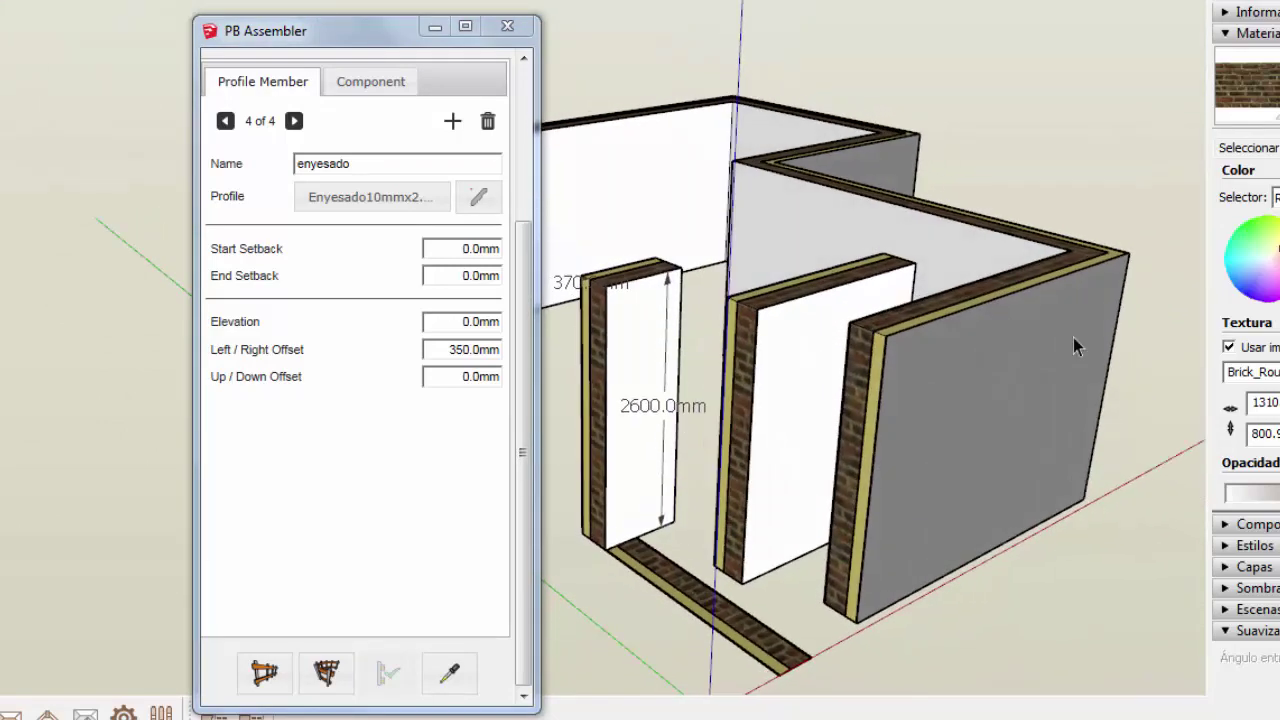
pyautogui.moveTo(1073, 337); pyautogui.dragTo(1038, 341, button='middle')
pyautogui.scroll(-2, 1038, 341)
pyautogui.moveTo(988, 300)
pyautogui.mouseDown(button='middle')
pyautogui.moveTo(800, 206)
pyautogui.moveTo(1122, 259)
pyautogui.moveTo(814, 266)
pyautogui.moveTo(820, 360)
pyautogui.moveTo(831, 303)
pyautogui.moveTo(806, 374)
pyautogui.mouseUp(button='middle')
pyautogui.scroll(1, 806, 374)
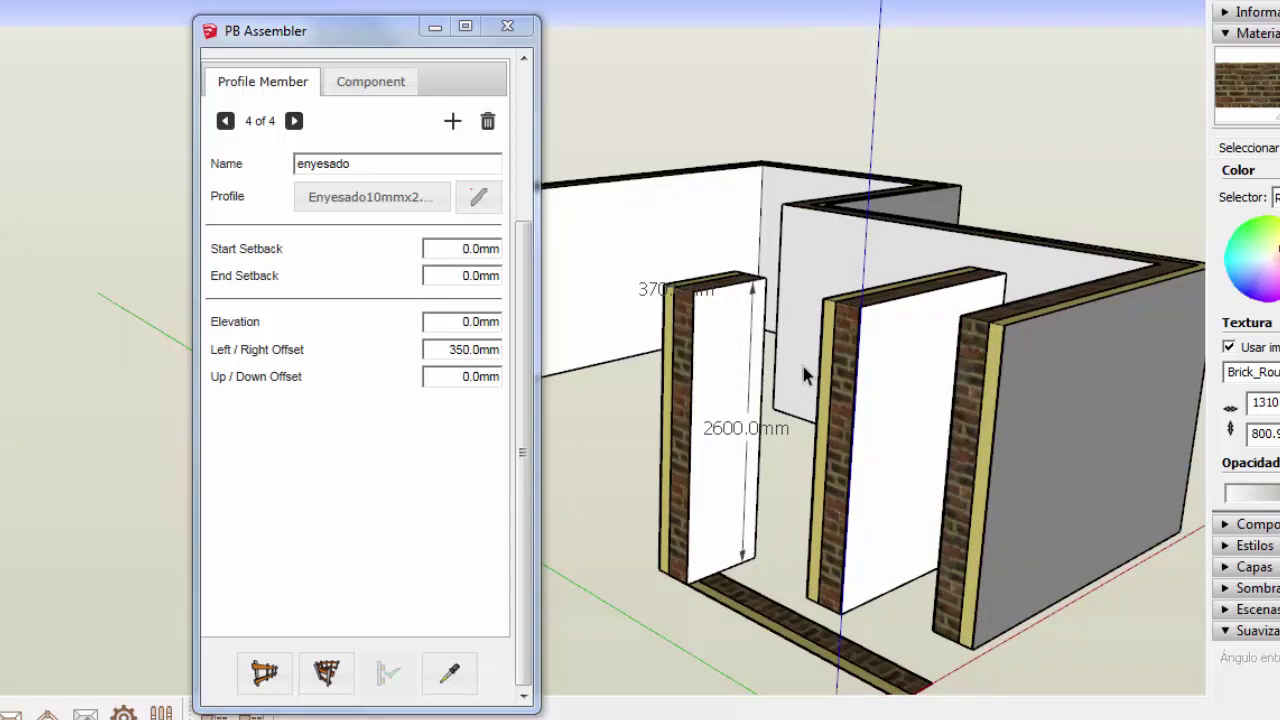
pyautogui.scroll(3, 505, 275)
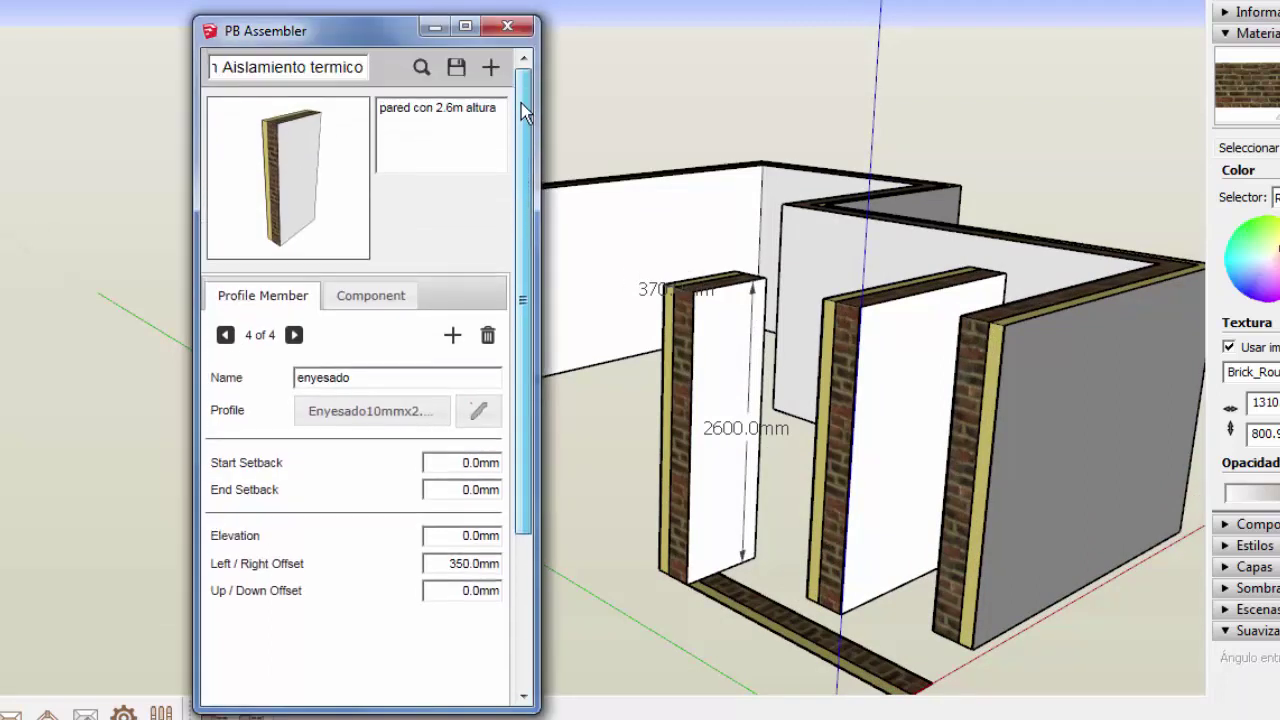
# - Save the assembly as 'Pared Ladrillo con Aislamiento termico' and acknowledge the confirmation
pyautogui.click(456, 68)
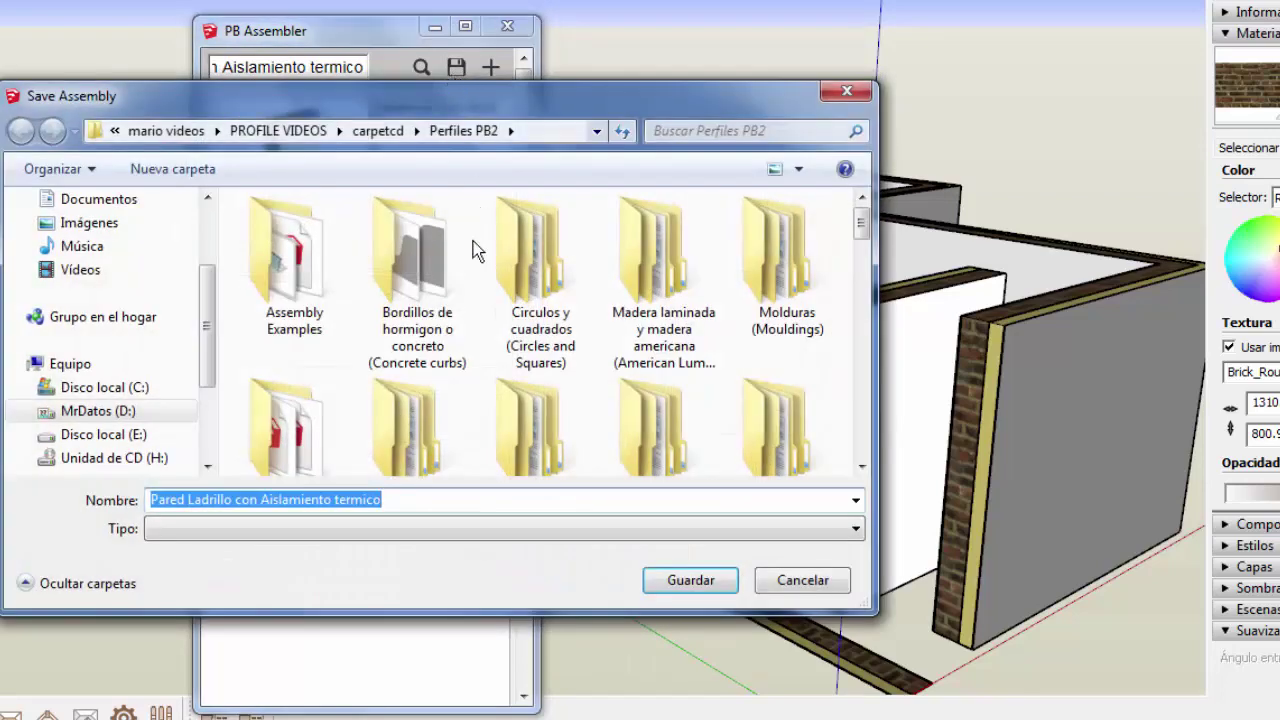
pyautogui.click(674, 568)
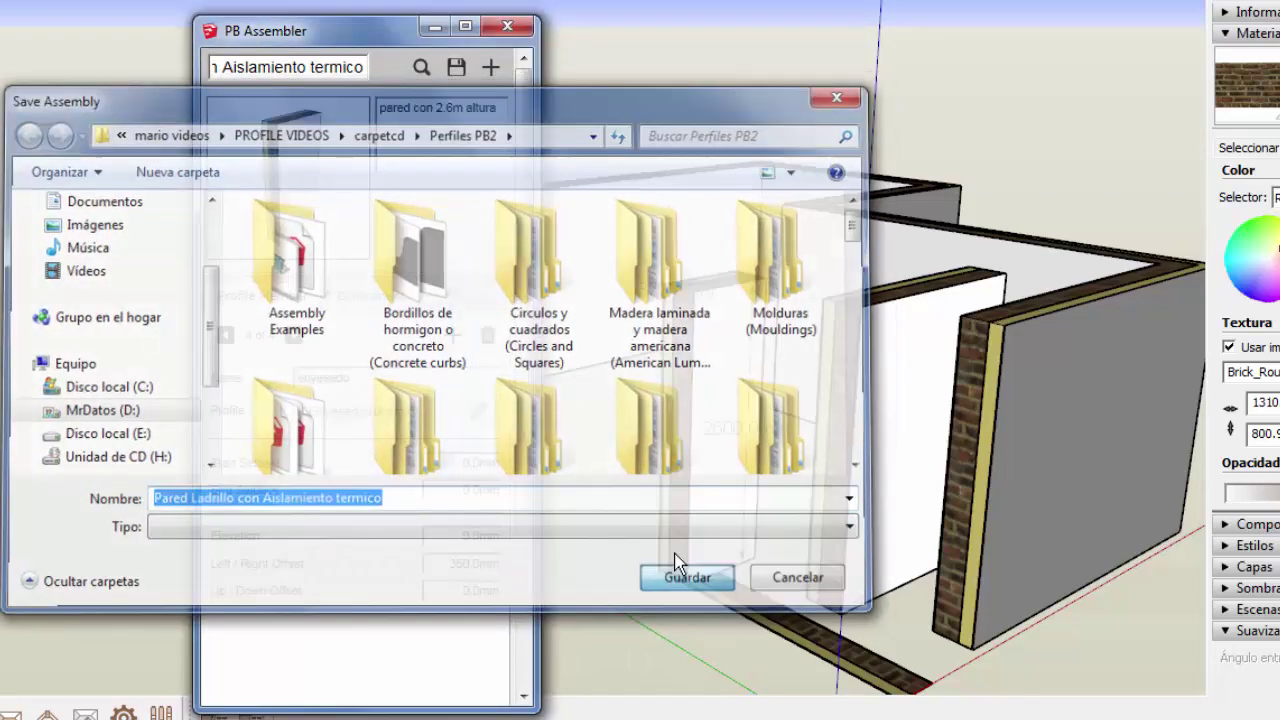
pyautogui.click(416, 426)
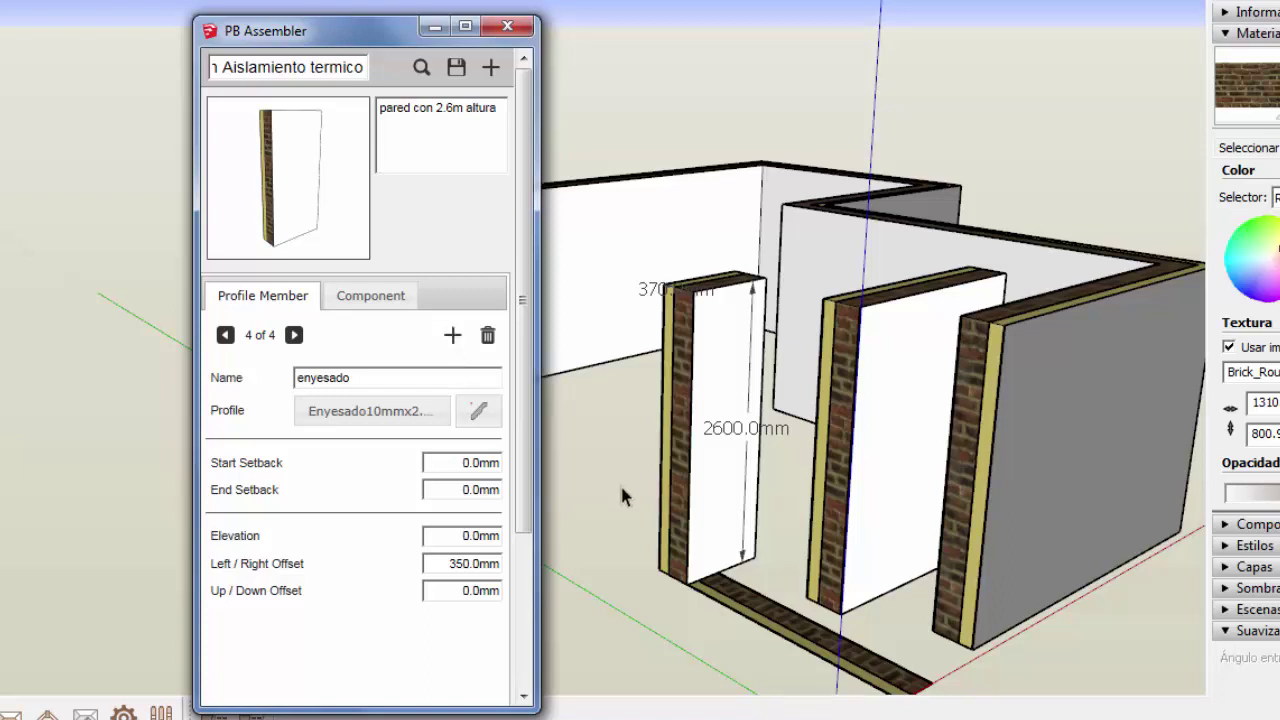
# - Scroll through Neufert wall sections 1–6 to study the two-leaf brick and concrete walls
pyautogui.scroll(-3, 501, 240)
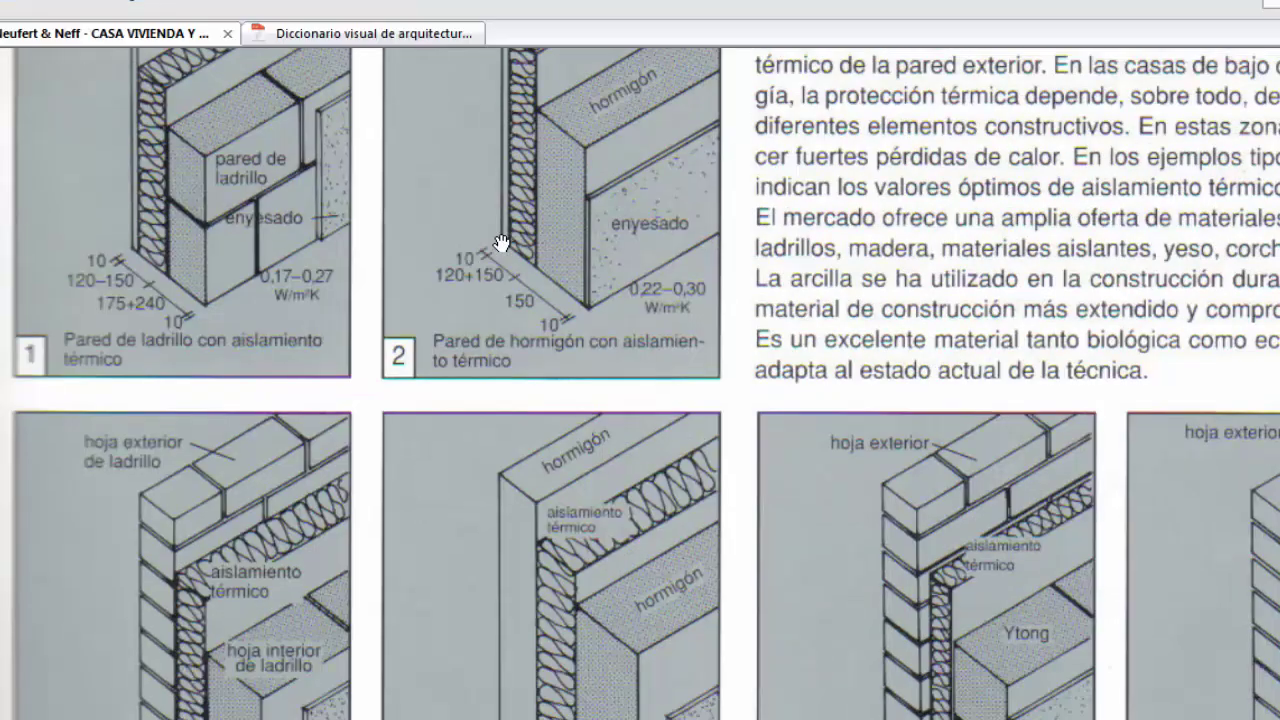
pyautogui.scroll(-3, 501, 240)
pyautogui.scroll(-3, 501, 240)
pyautogui.scroll(-3, 526, 223)
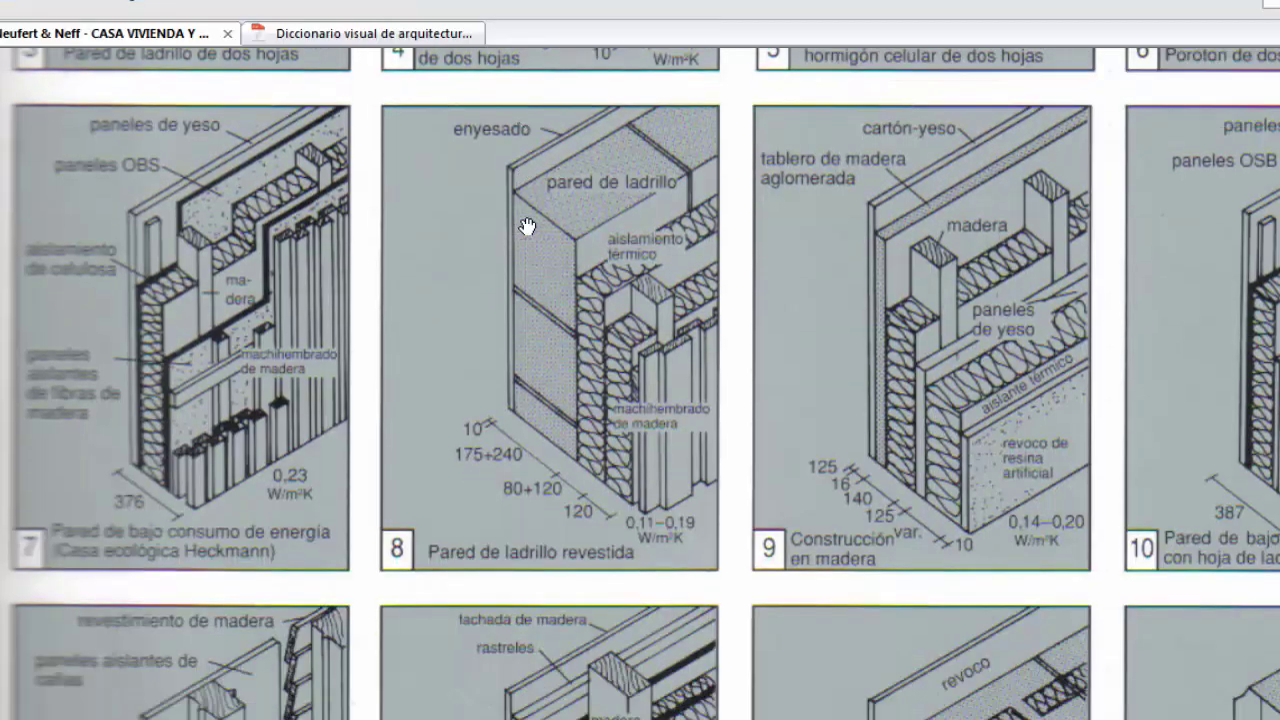
pyautogui.scroll(-2, 527, 226)
pyautogui.scroll(3, 527, 226)
pyautogui.scroll(2, 527, 226)
pyautogui.scroll(5, 527, 226)
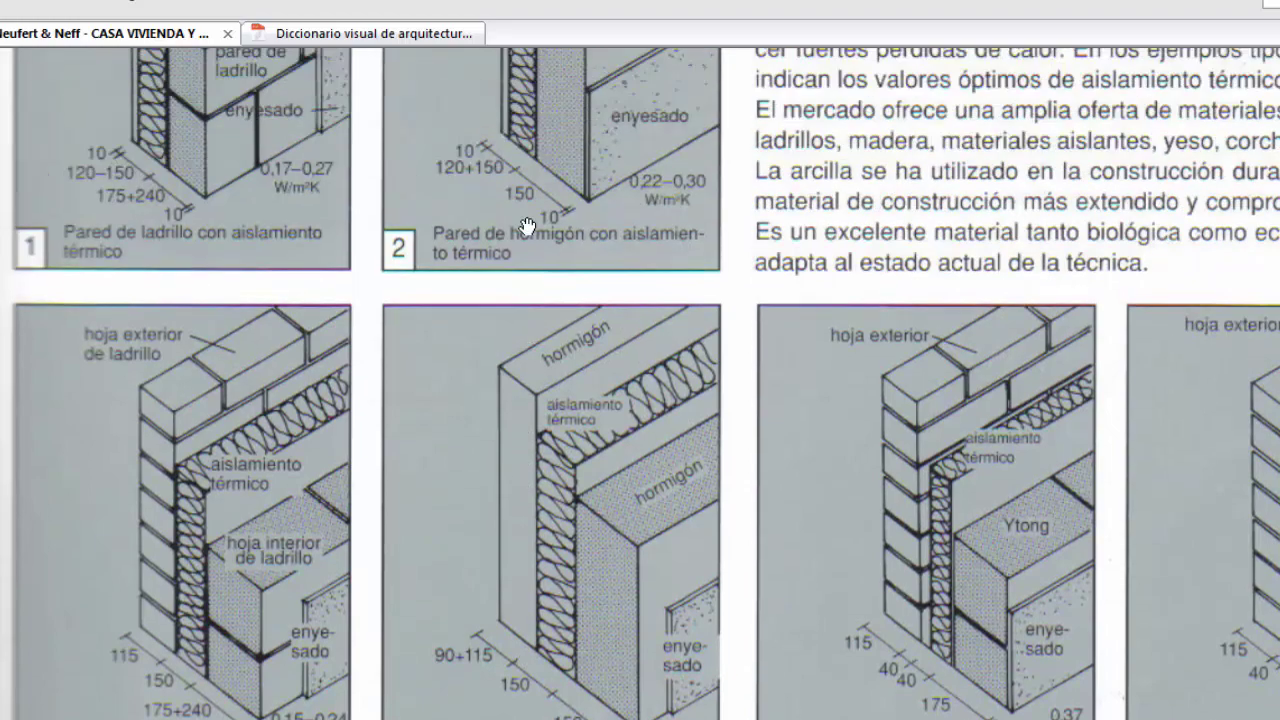
pyautogui.scroll(2, 527, 226)
pyautogui.scroll(-1, 527, 226)
pyautogui.scroll(-4, 527, 226)
pyautogui.scroll(4, 527, 226)
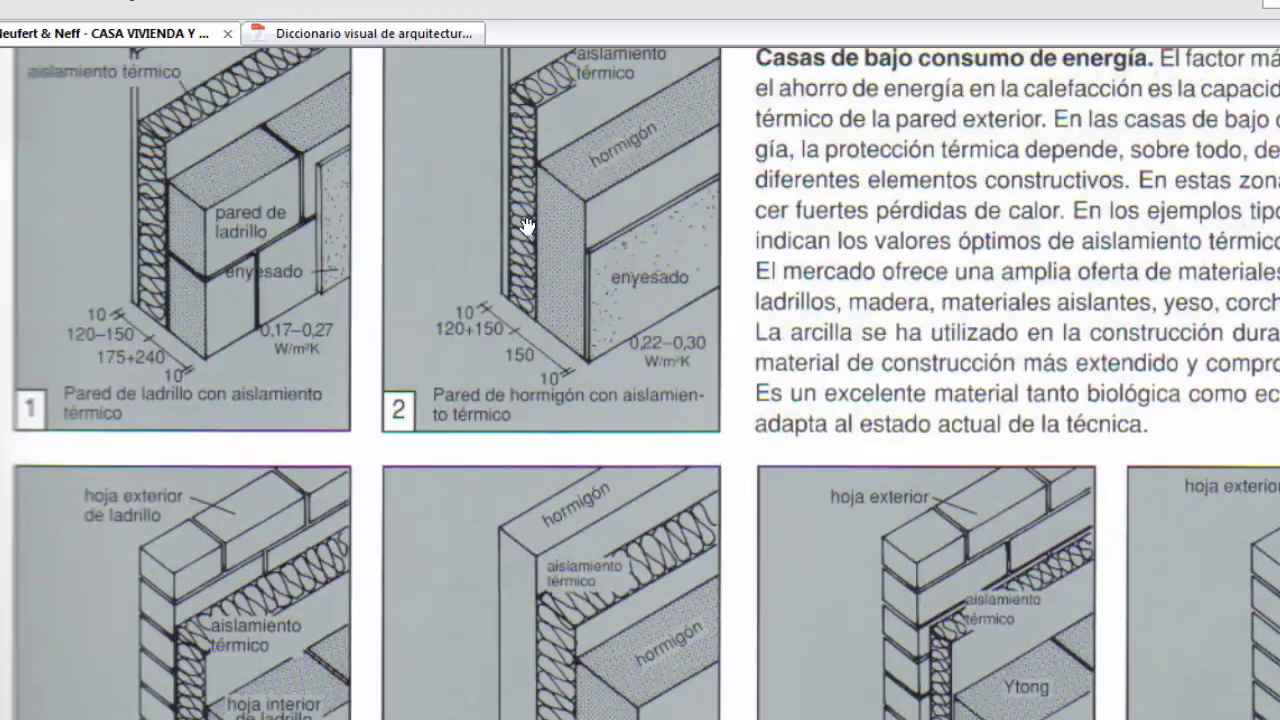
pyautogui.scroll(-10, 528, 227)
pyautogui.scroll(2, 527, 226)
pyautogui.scroll(8, 527, 226)
pyautogui.scroll(-1, 527, 226)
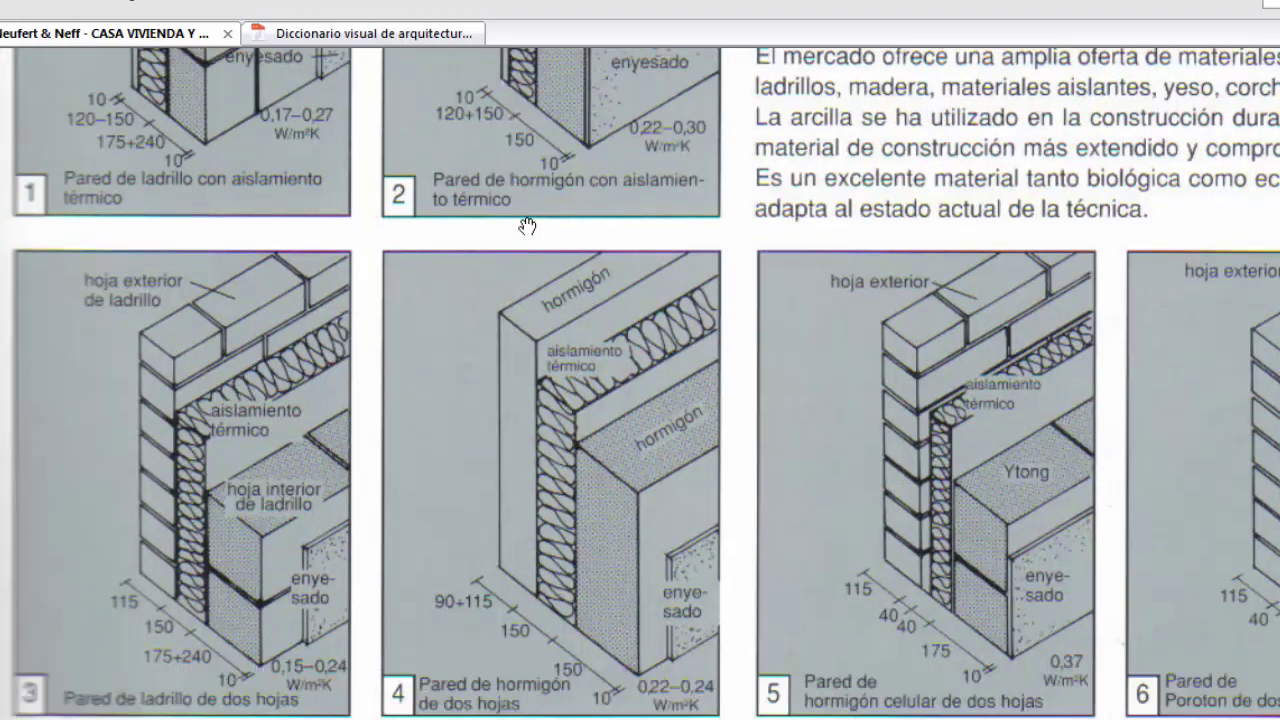
pyautogui.scroll(2, 527, 226)
pyautogui.scroll(-1, 527, 226)
pyautogui.scroll(2, 554, 190)
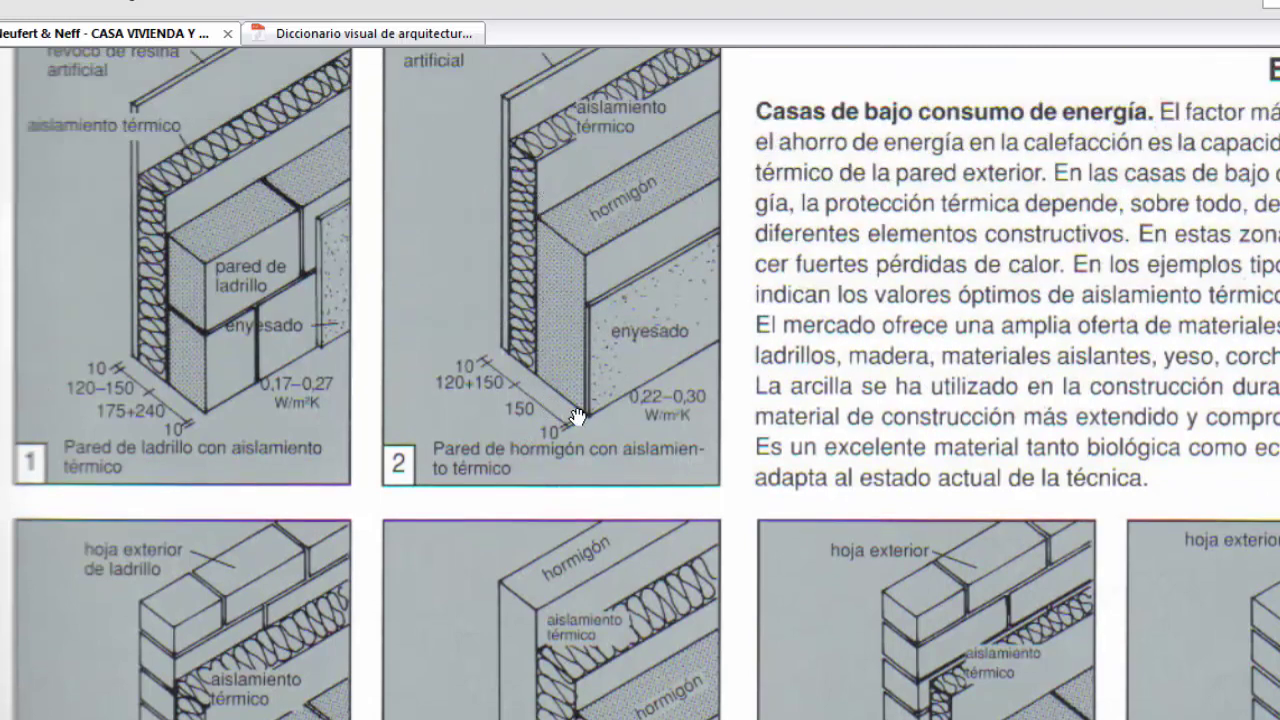
pyautogui.scroll(-1, 566, 405)
pyautogui.scroll(-2, 365, 440)
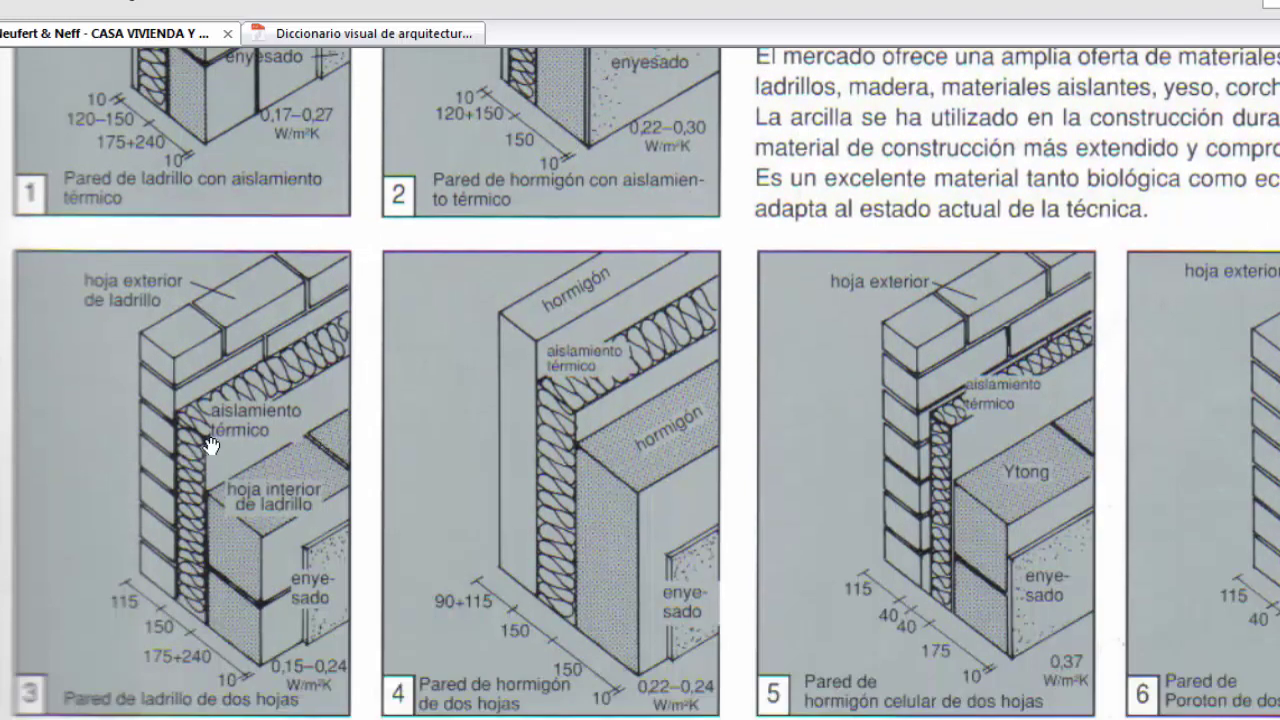
pyautogui.scroll(-1, 210, 445)
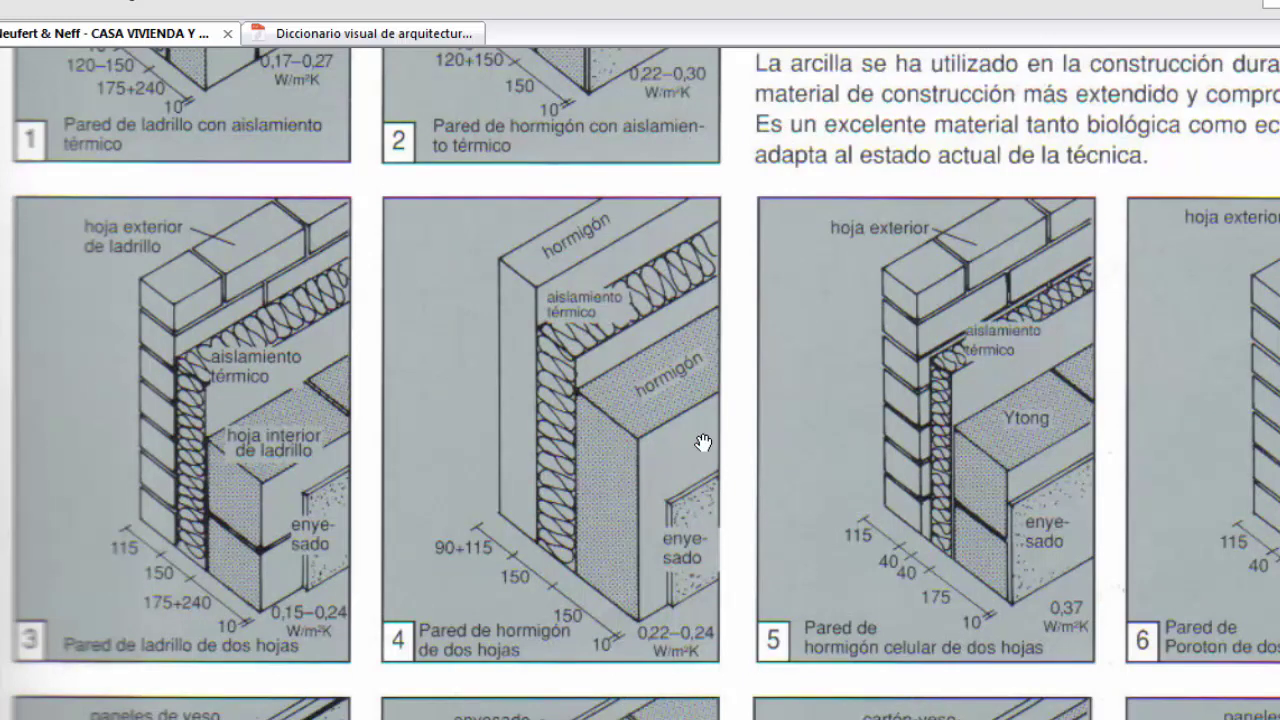
pyautogui.scroll(3, 765, 377)
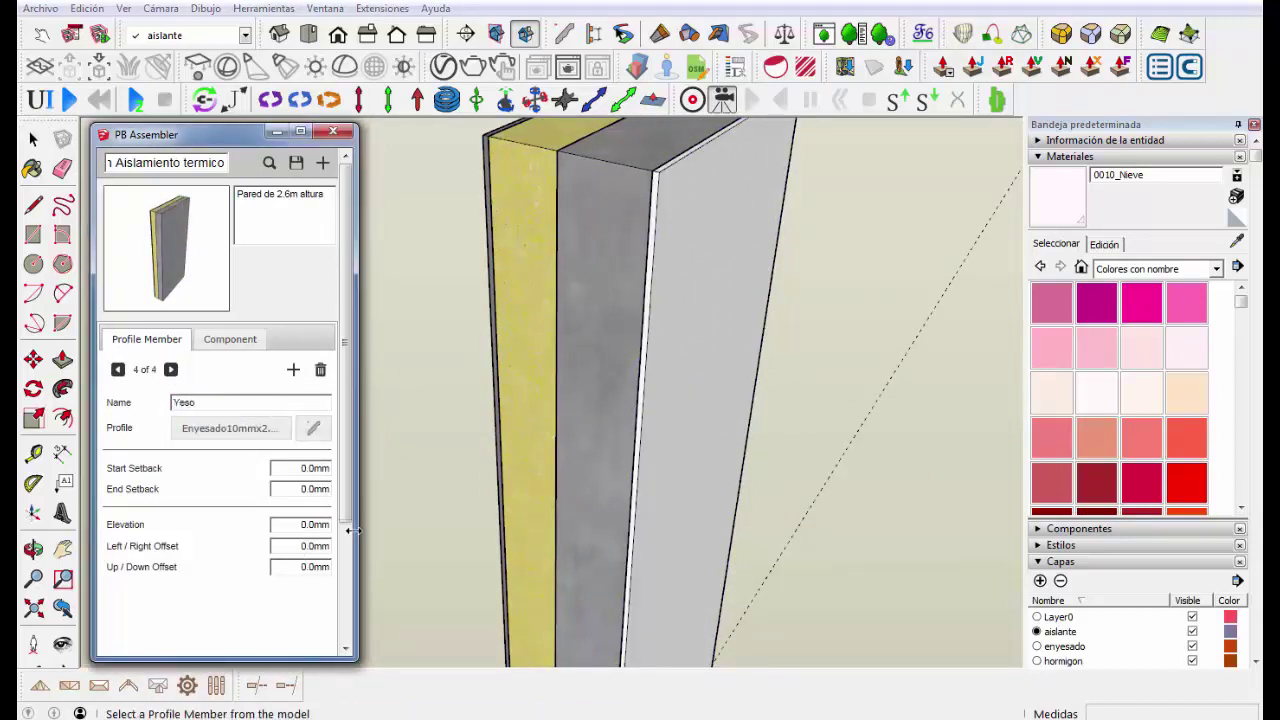
# - Scroll to review the layered concrete walls along the path, with Yeso offset 280 mm
pyautogui.scroll(-5, 486, 428)
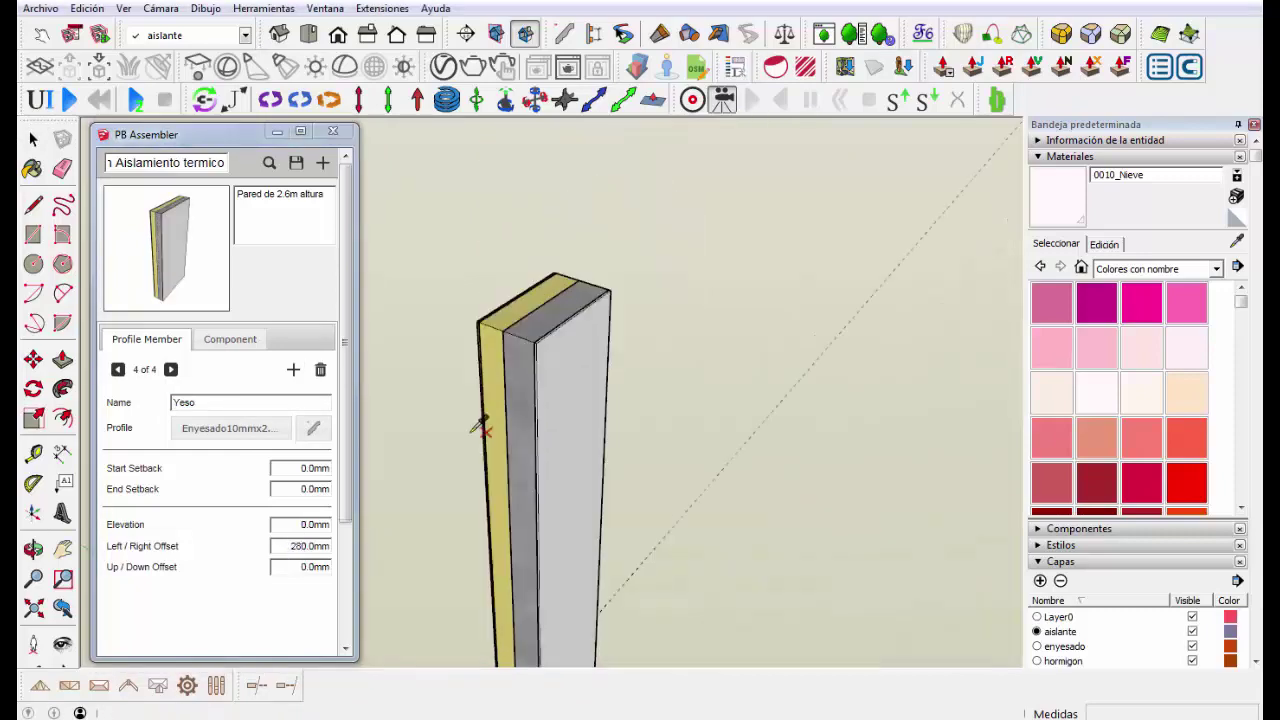
pyautogui.scroll(-3, 450, 440)
pyautogui.scroll(-2, 400, 455)
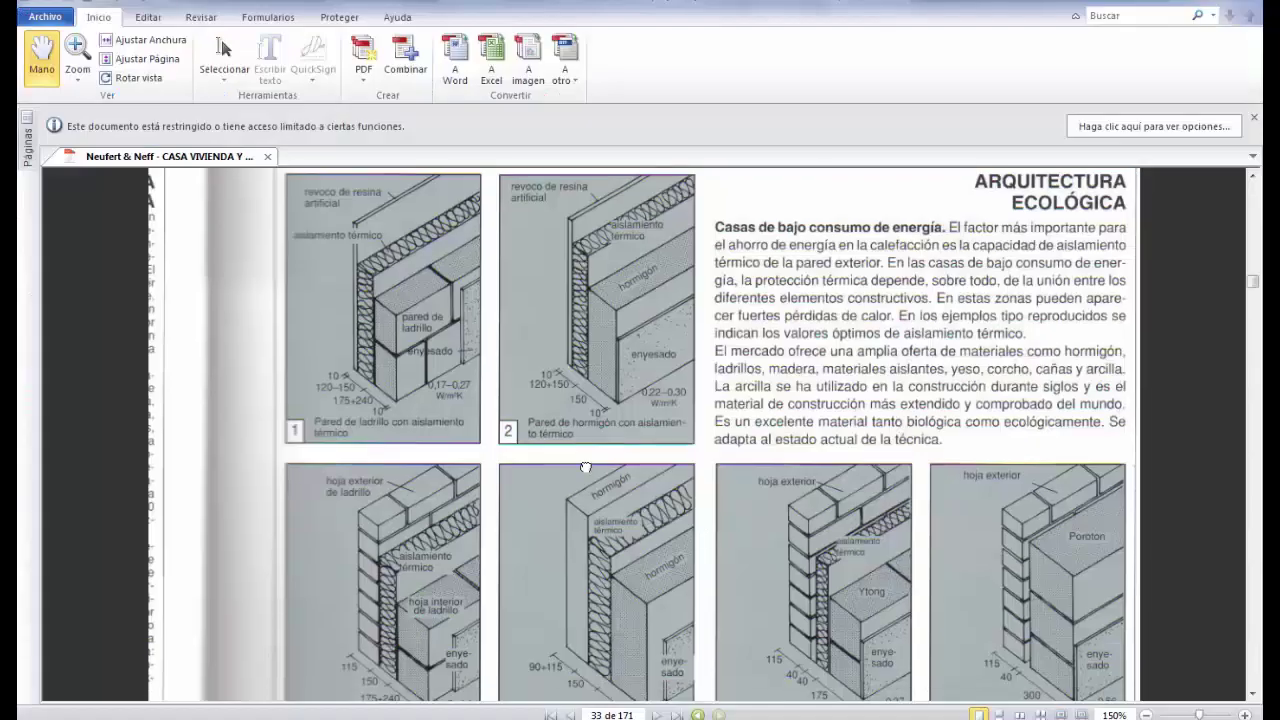
pyautogui.scroll(-2, 430, 347)
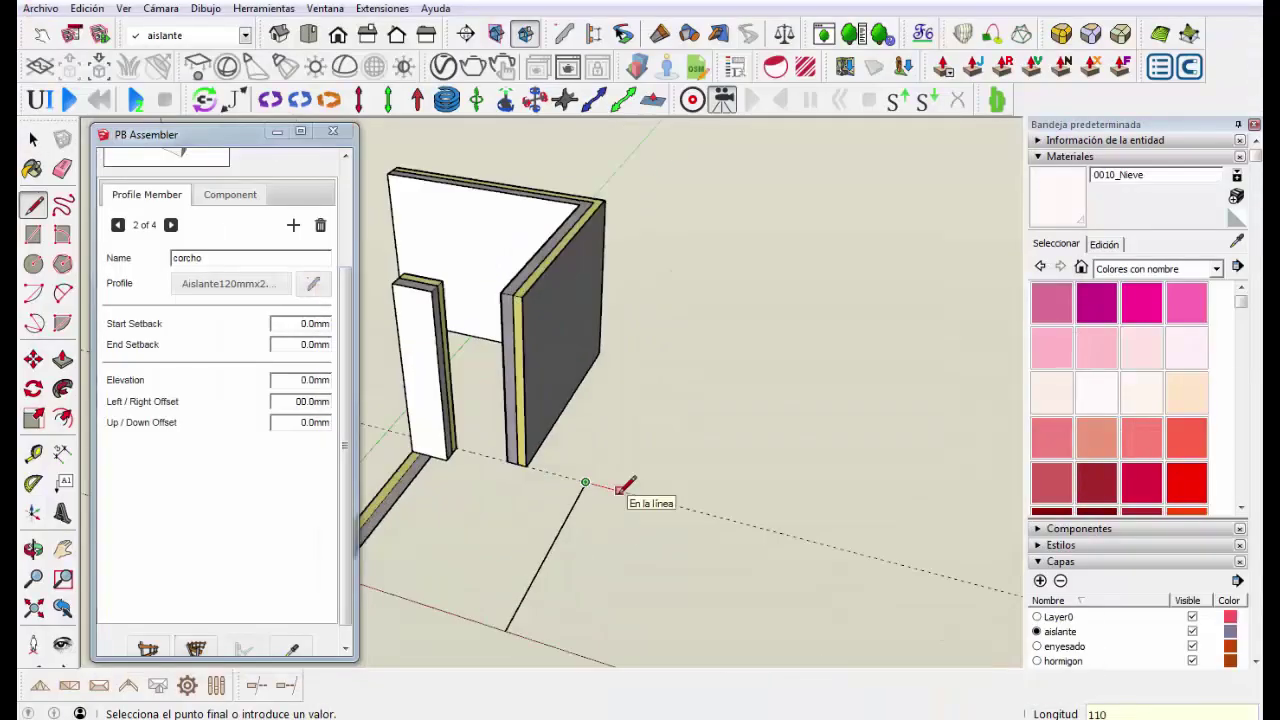
# - Paint the narrow strip tan brick and draw a line splitting off the next band
pyautogui.click(588, 466)
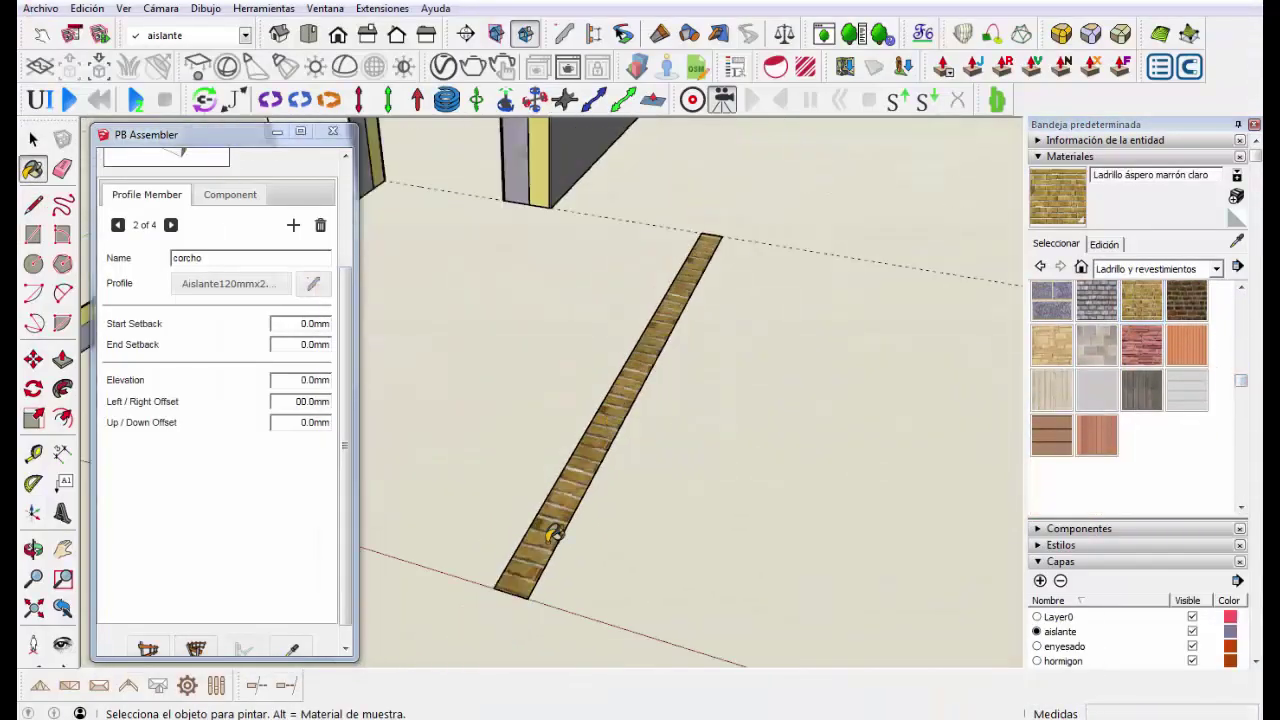
pyautogui.moveTo(543, 534); pyautogui.dragTo(634, 437, button='middle')
pyautogui.press('space')
pyautogui.press('l')
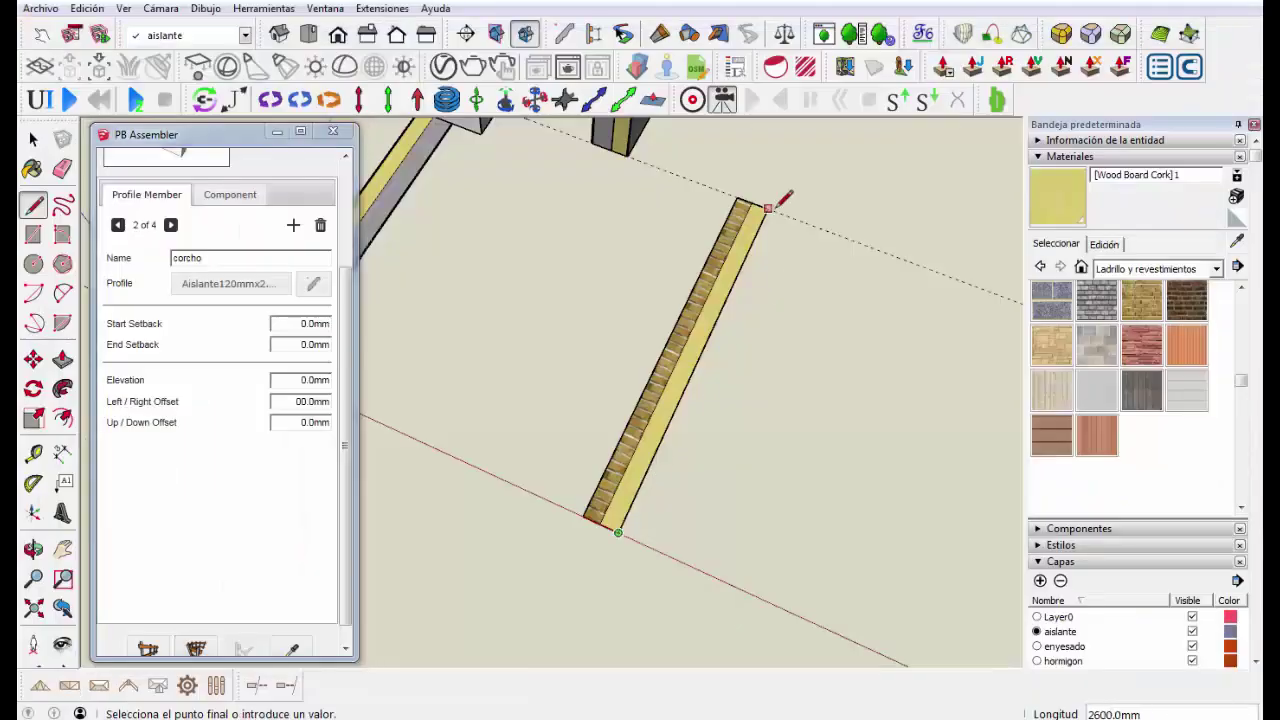
pyautogui.press('b')
pyautogui.click(634, 386)
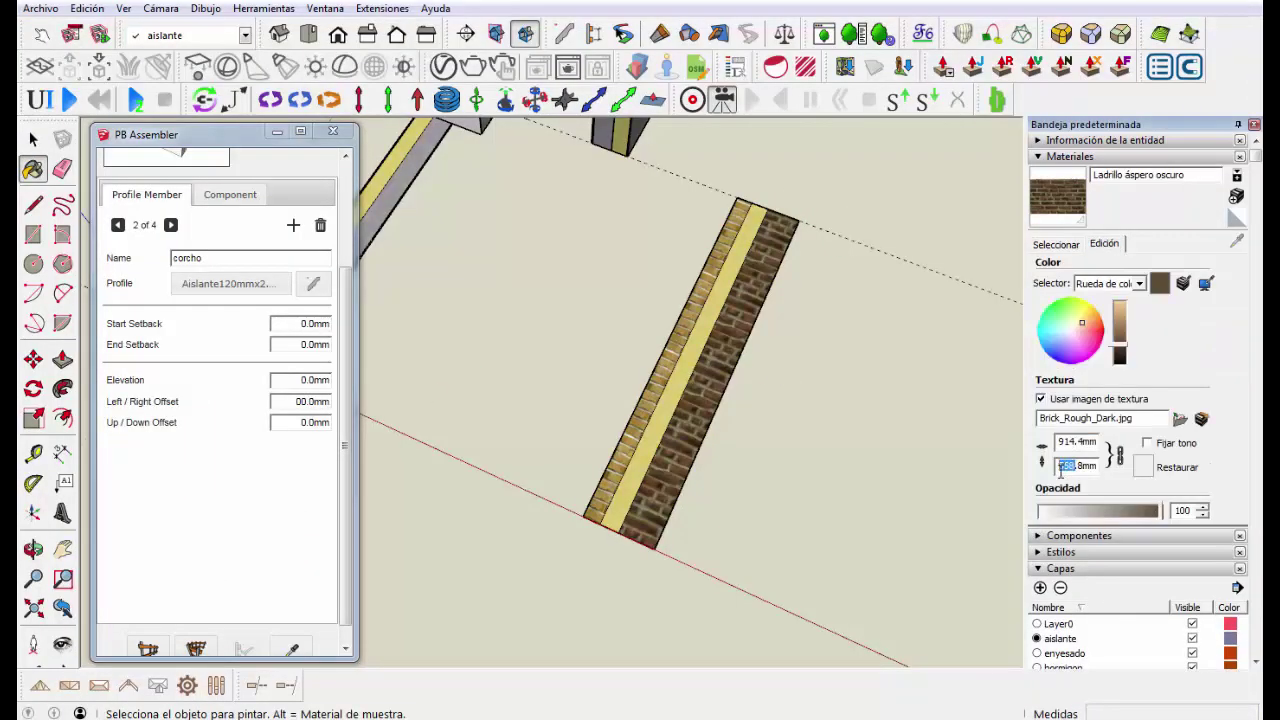
pyautogui.moveTo(634, 386); pyautogui.dragTo(690, 443, button='middle')
# - Paint the outer band with antique brick and load a new brick image as its texture
pyautogui.click(1055, 244)
pyautogui.click(1110, 300)
pyautogui.click(1104, 243)
pyautogui.click(1180, 418)
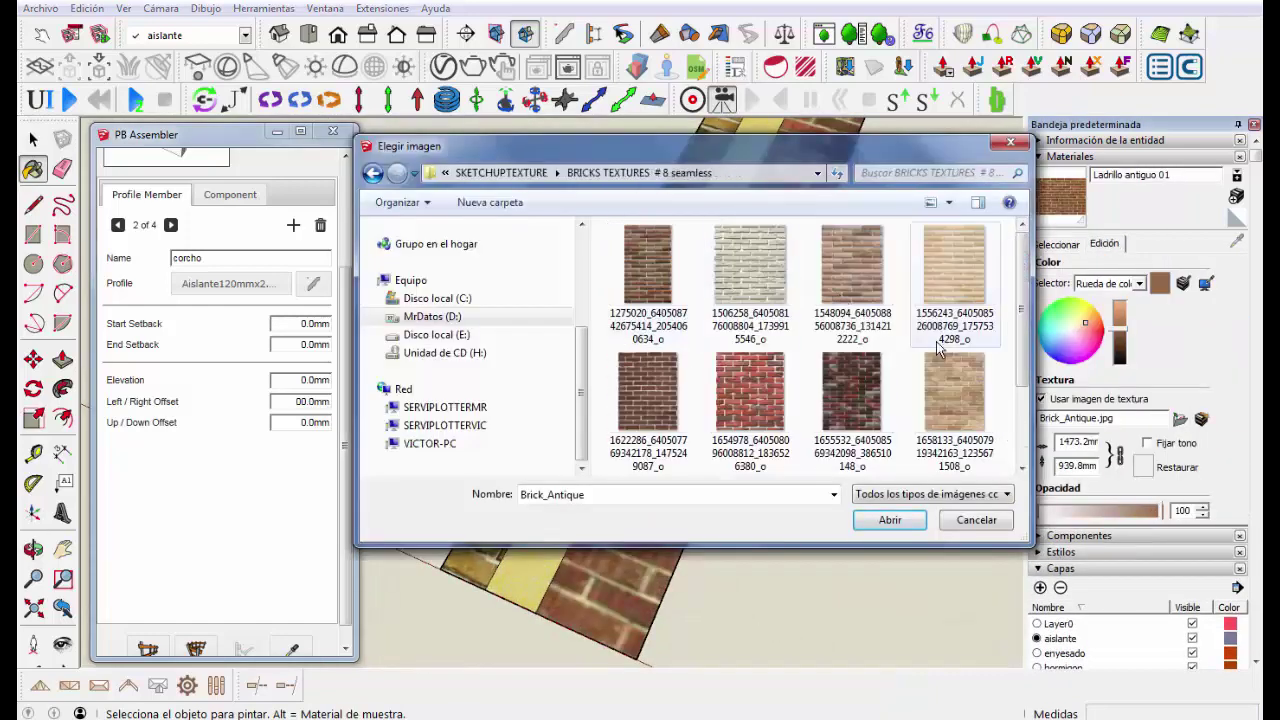
pyautogui.scroll(-3, 643, 249)
pyautogui.scroll(-3, 643, 249)
pyautogui.doubleClick(648, 262)
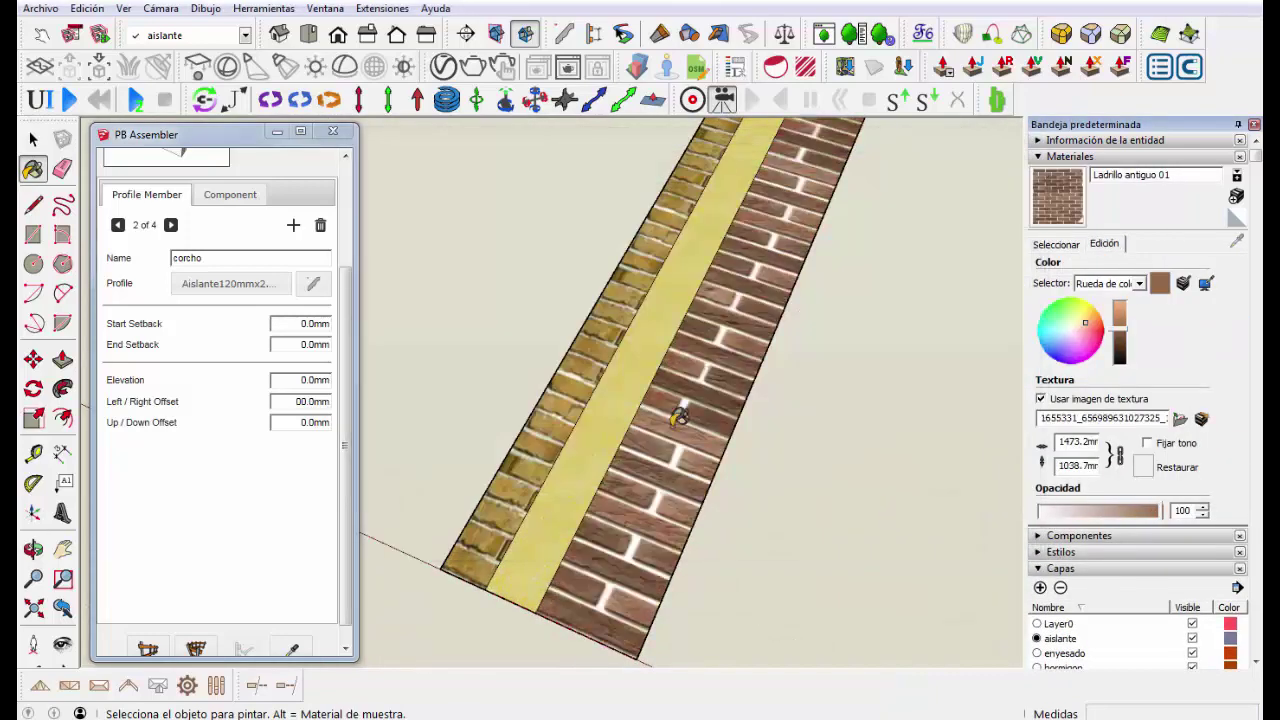
pyautogui.scroll(-3, 657, 320)
# - Draw another line along the strip edge from its corner to split off a further band
pyautogui.press('l')
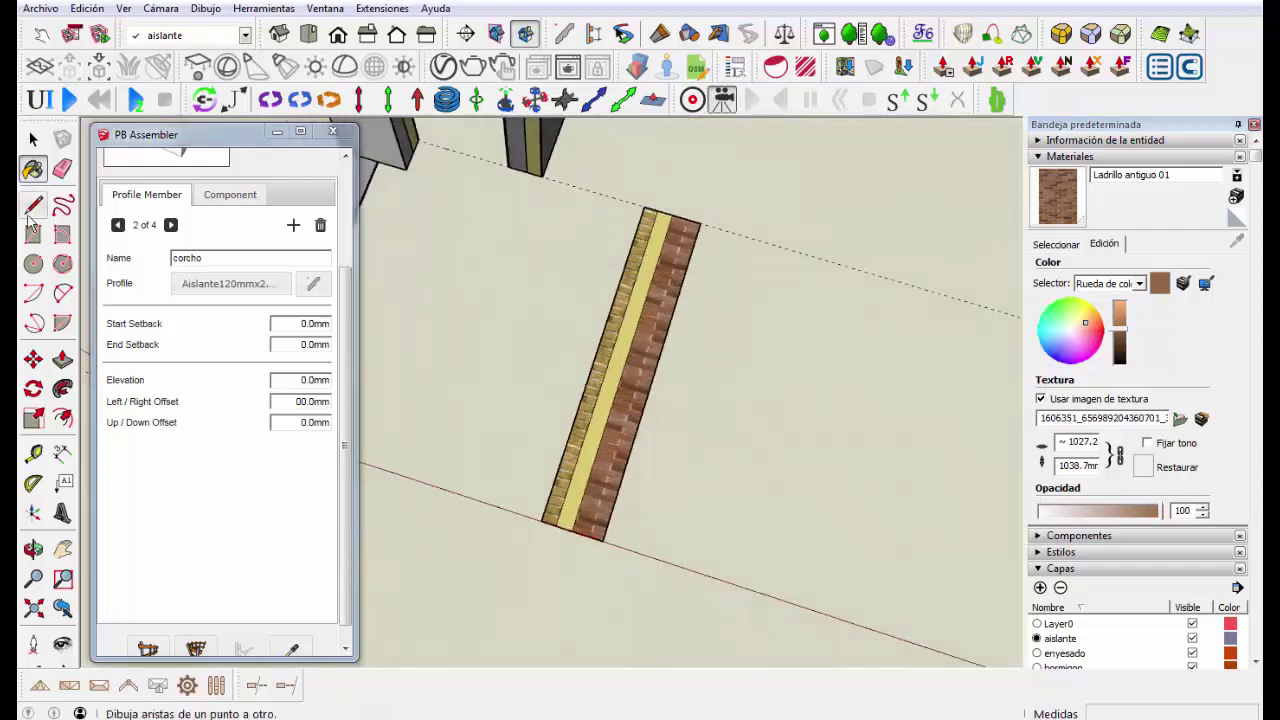
pyautogui.click(740, 140)
pyautogui.scroll(3, 597, 540)
pyautogui.click(577, 543)
pyautogui.scroll(-3, 577, 543)
pyautogui.scroll(4, 614, 251)
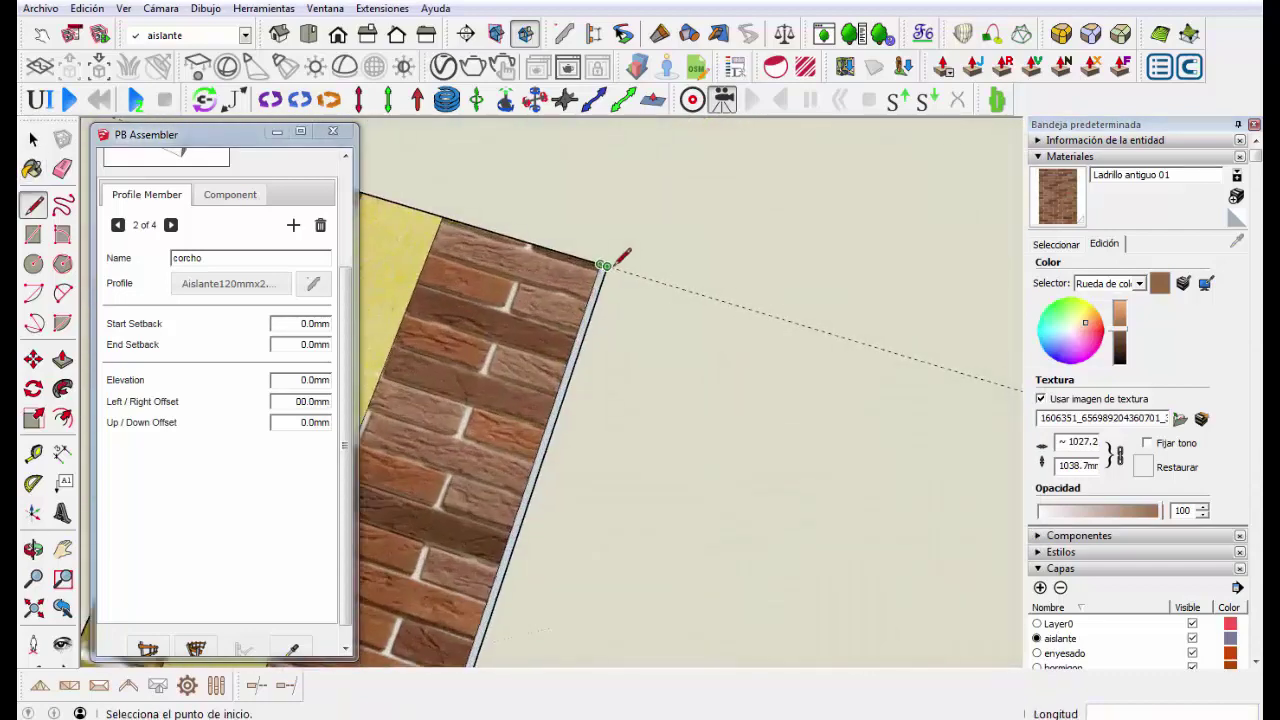
pyautogui.press('b')
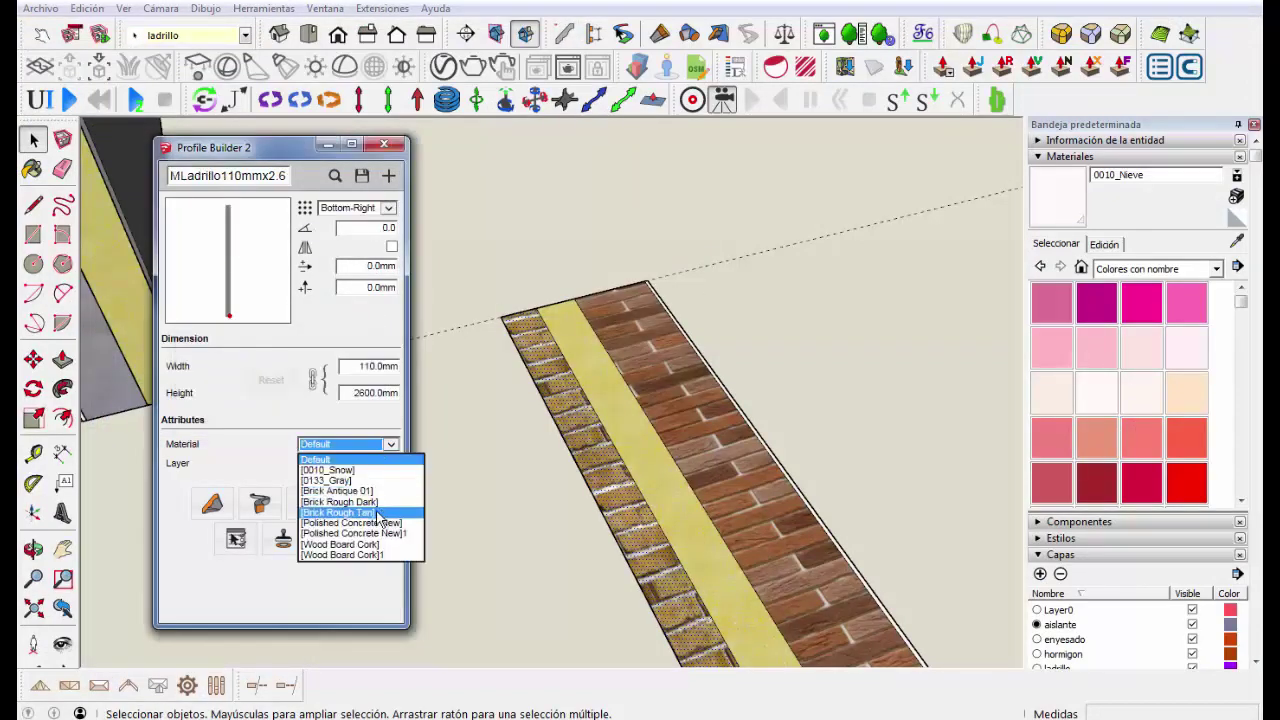
# - Give the 110 mm brick profile Brick Rough Tan, then start a new 'Mla…' brick profile using Brick Antique 01
pyautogui.click(378, 516)
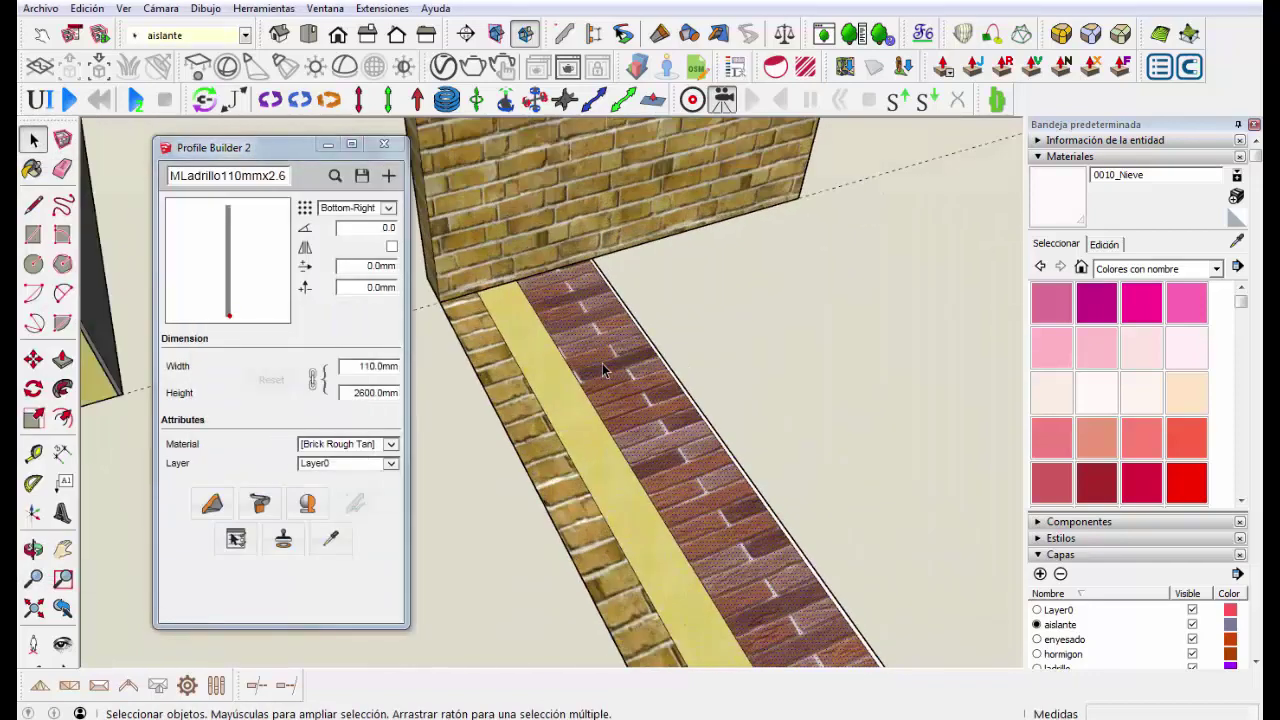
pyautogui.click(389, 176)
pyautogui.write('Mla')
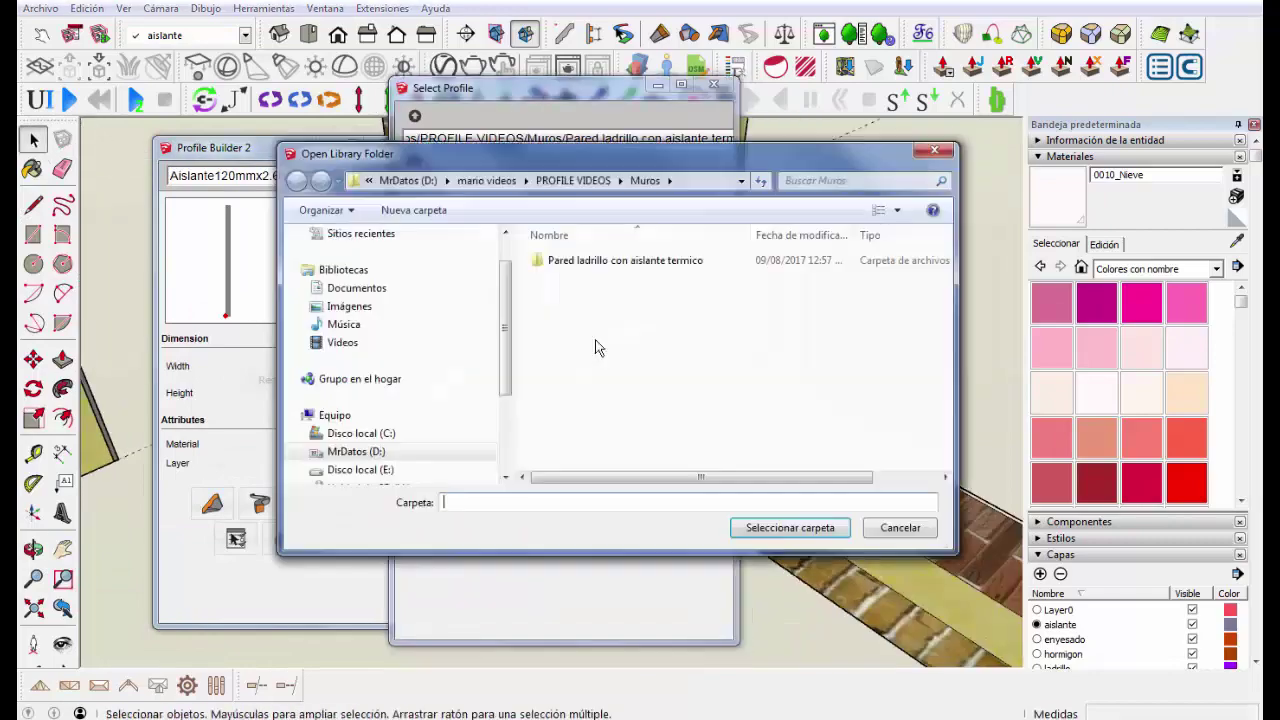
pyautogui.click(388, 543)
pyautogui.click(348, 444)
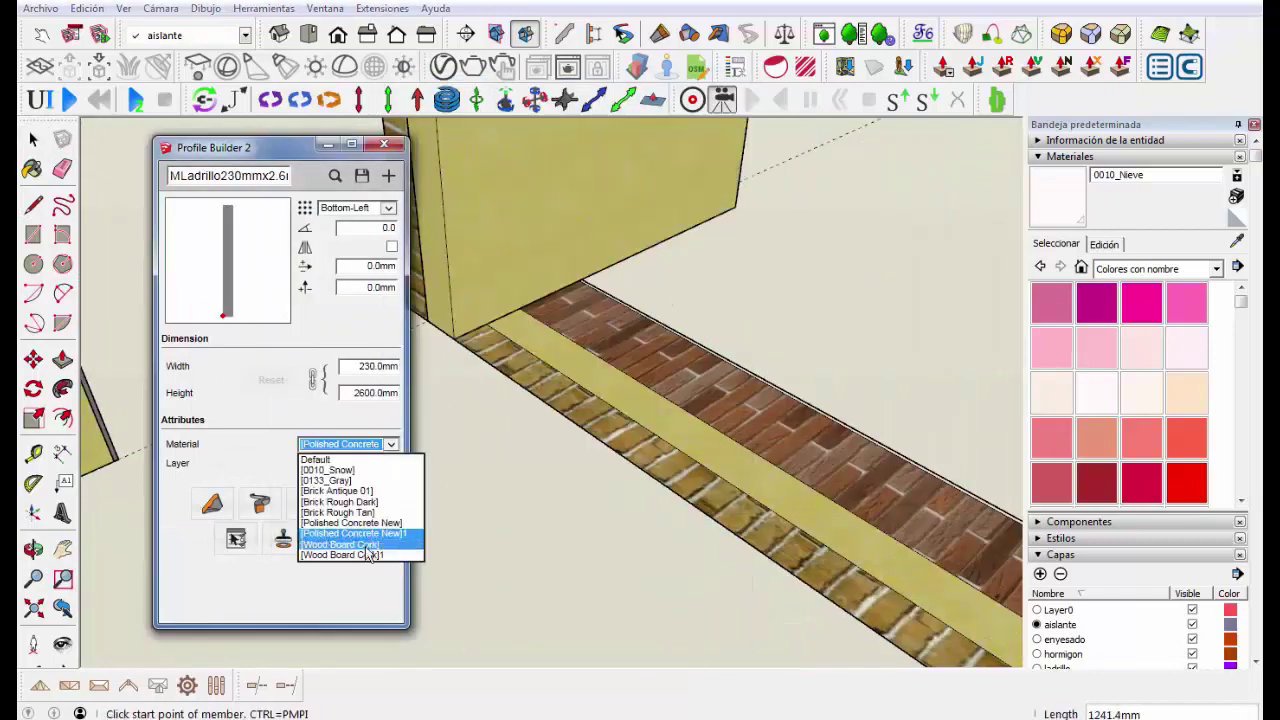
pyautogui.click(338, 491)
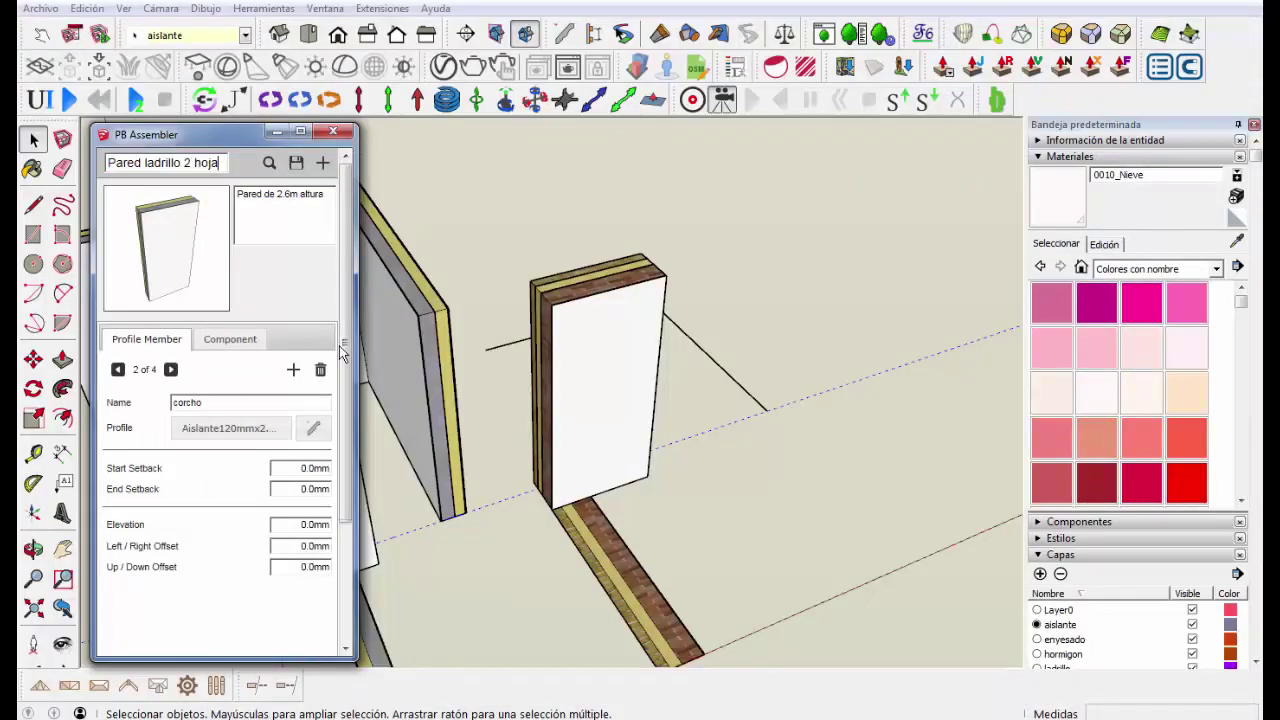
# - Finish the description with the cork thermal insulation text and save the Pared ladrillo 2 hojas assembly
pyautogui.write(' con aislante termico corcho')
pyautogui.click(473, 284)
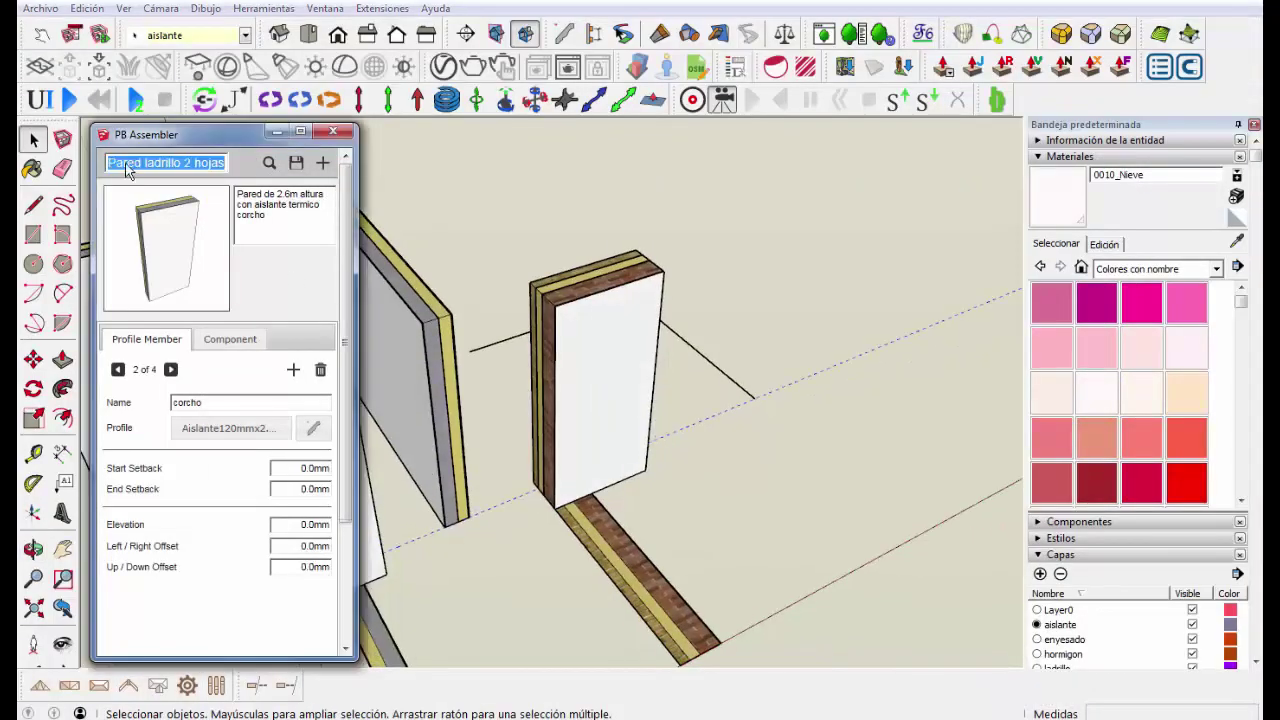
pyautogui.click(278, 433)
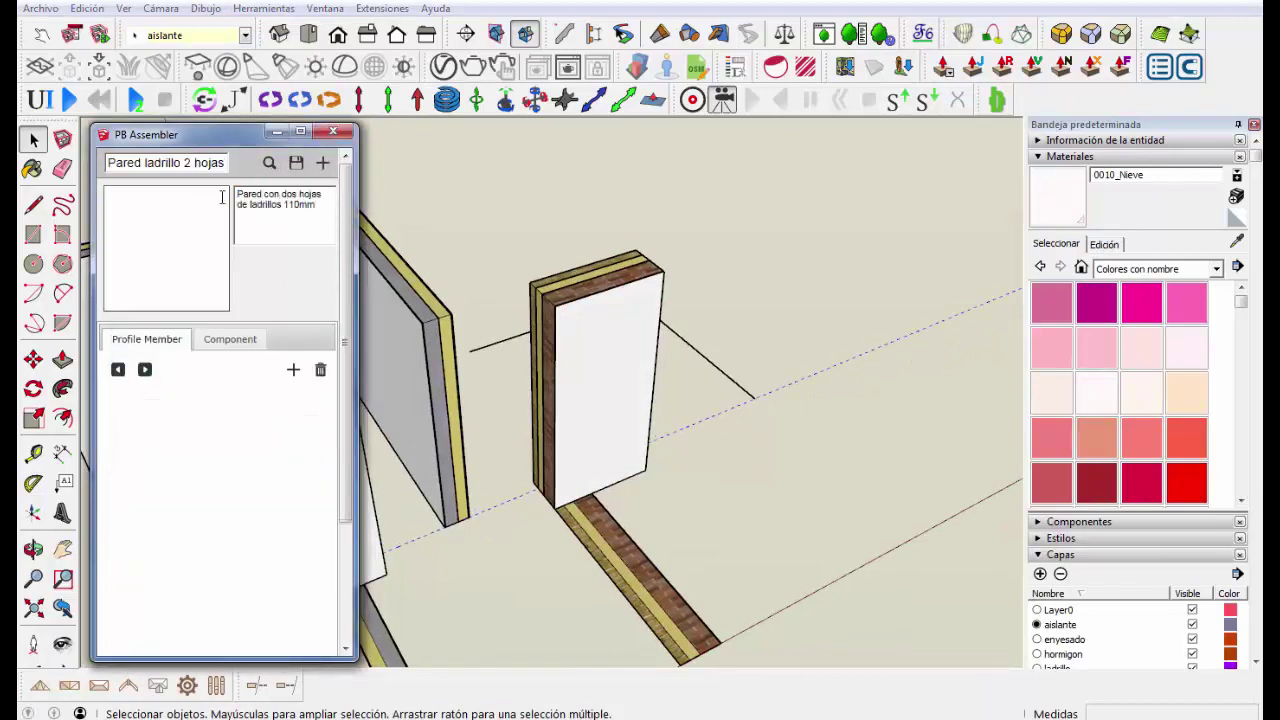
pyautogui.click(297, 163)
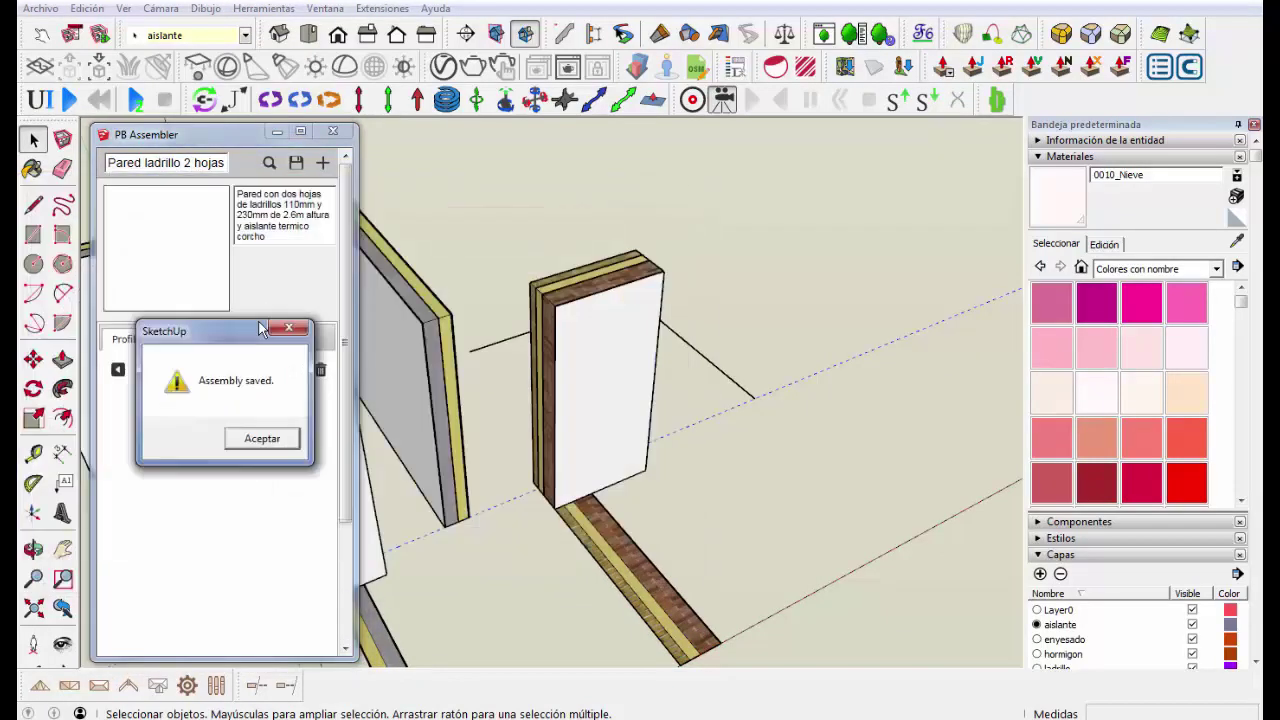
# - Name a new profile member 'muro' and adjust its settings in PB Assembler
pyautogui.click(260, 437)
pyautogui.write('muro')
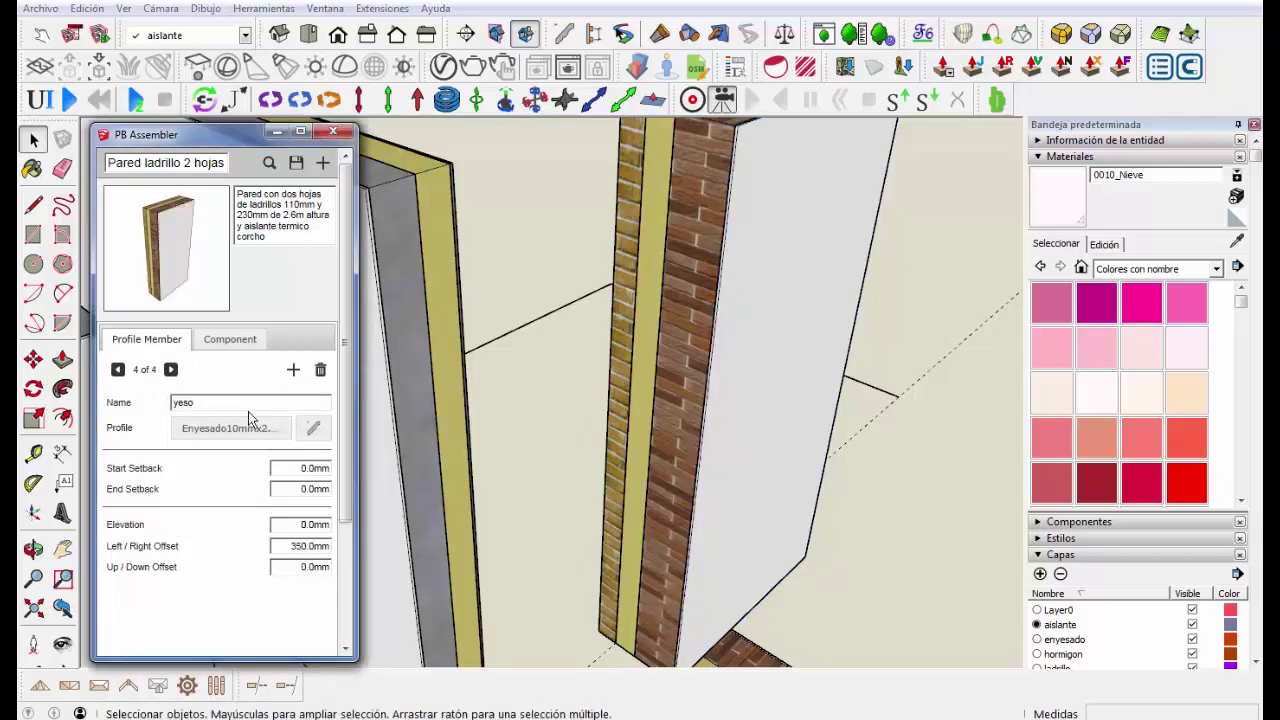
pyautogui.scroll(-3, 250, 418)
pyautogui.moveTo(654, 257); pyautogui.dragTo(745, 255, button='middle')
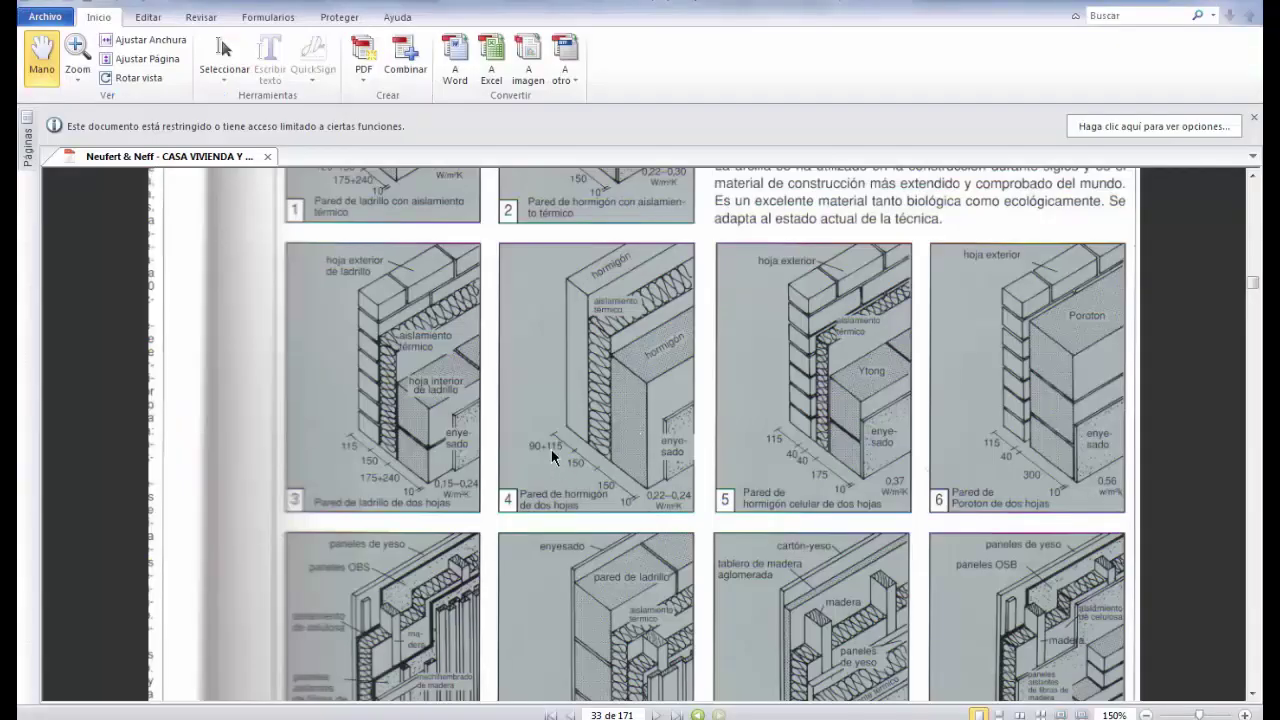
pyautogui.scroll(1, 615, 495)
pyautogui.scroll(2, 558, 449)
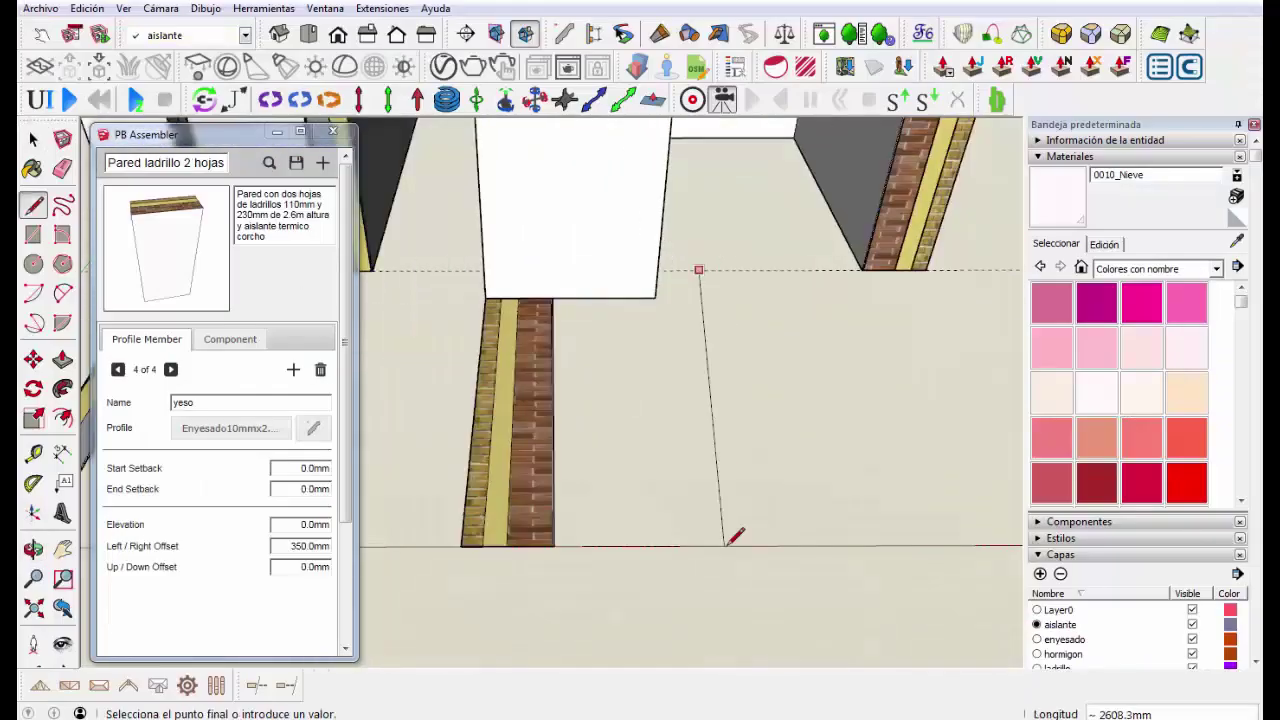
# - Draw a new plan rectangle and paint the strip with cork
pyautogui.click(765, 545)
pyautogui.click(719, 269)
pyautogui.press('b')
pyautogui.keyDown('alt'); pyautogui.click(505, 400); pyautogui.keyUp('alt')
pyautogui.click(686, 366)
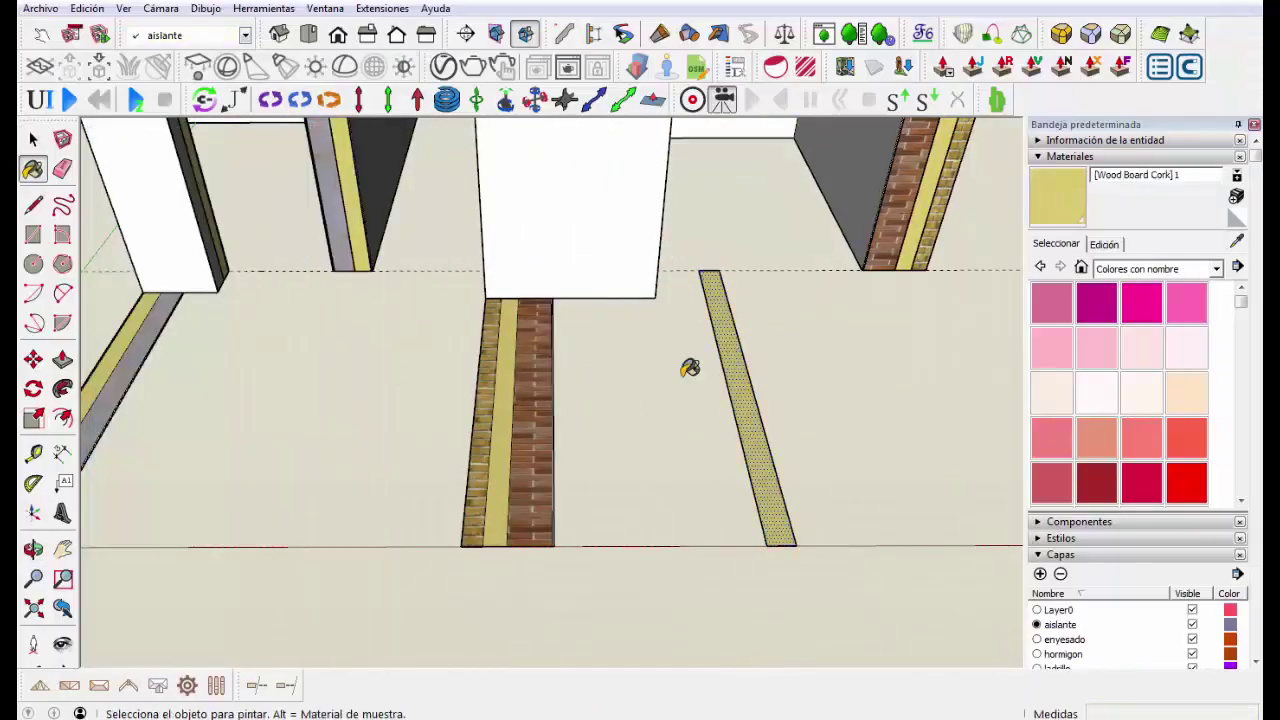
pyautogui.moveTo(686, 366); pyautogui.dragTo(573, 188, button='middle')
pyautogui.press('space')
pyautogui.write('Aislante150')
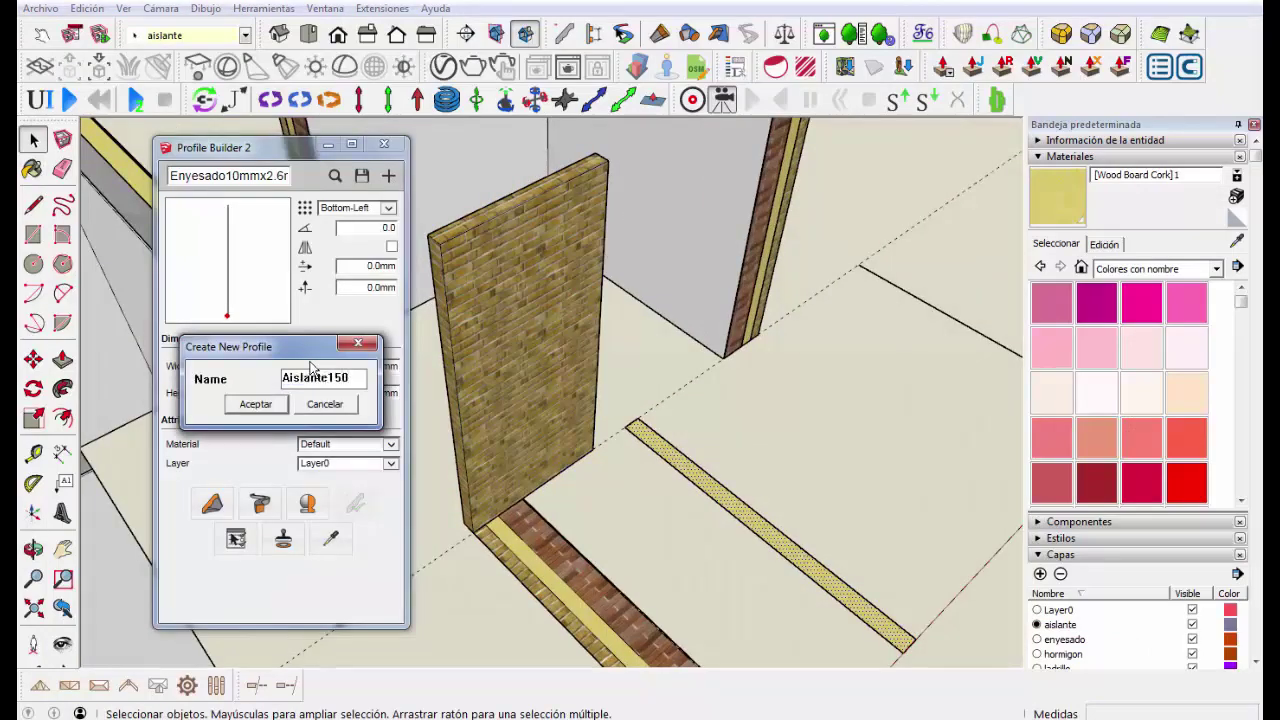
# - Save profile Aislante150mmx2.6m with its material and set the yeso member offset to 380 mm
pyautogui.write('mmx2.6m')
pyautogui.press('Return')
pyautogui.click(362, 175)
pyautogui.click(551, 547)
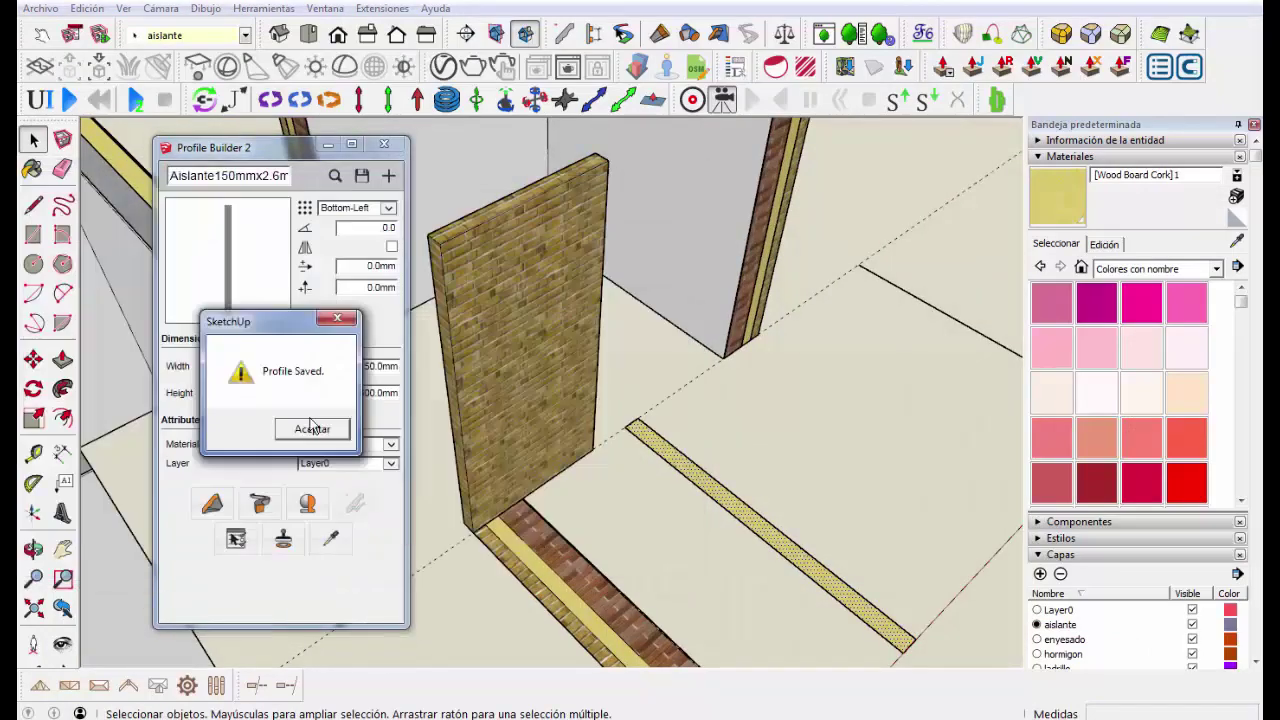
pyautogui.click(309, 426)
pyautogui.click(390, 444)
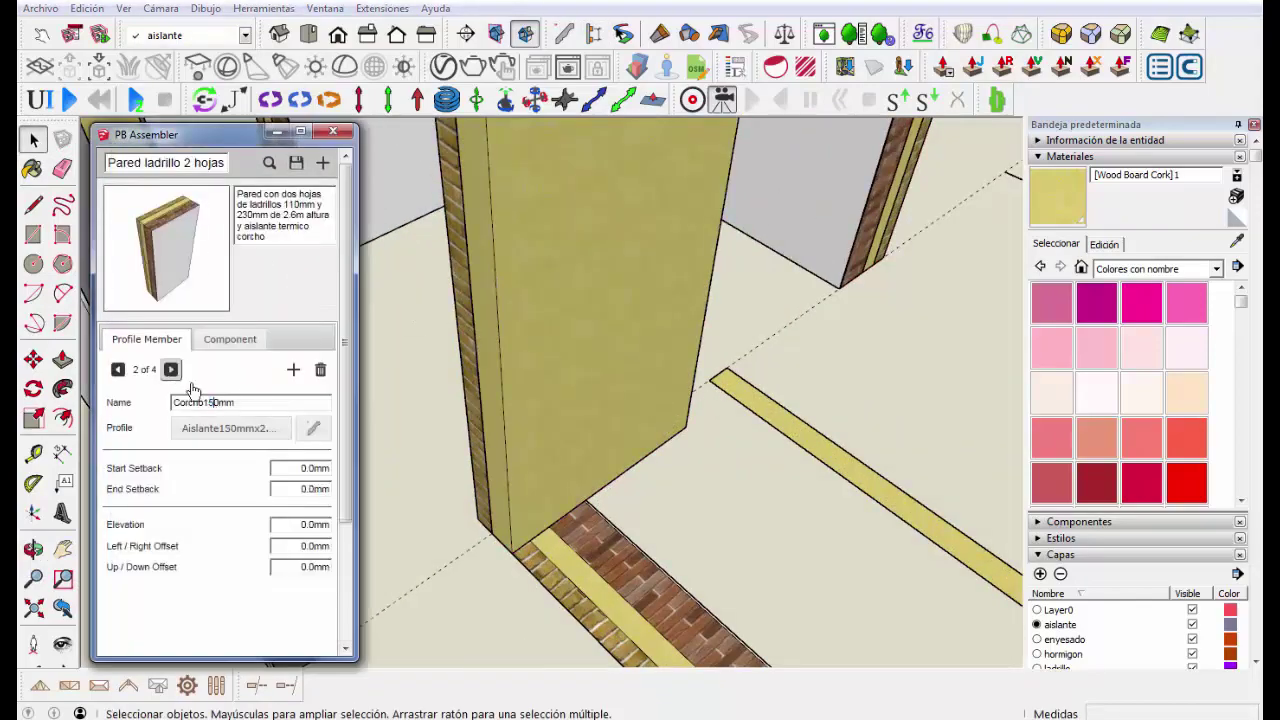
pyautogui.click(171, 369)
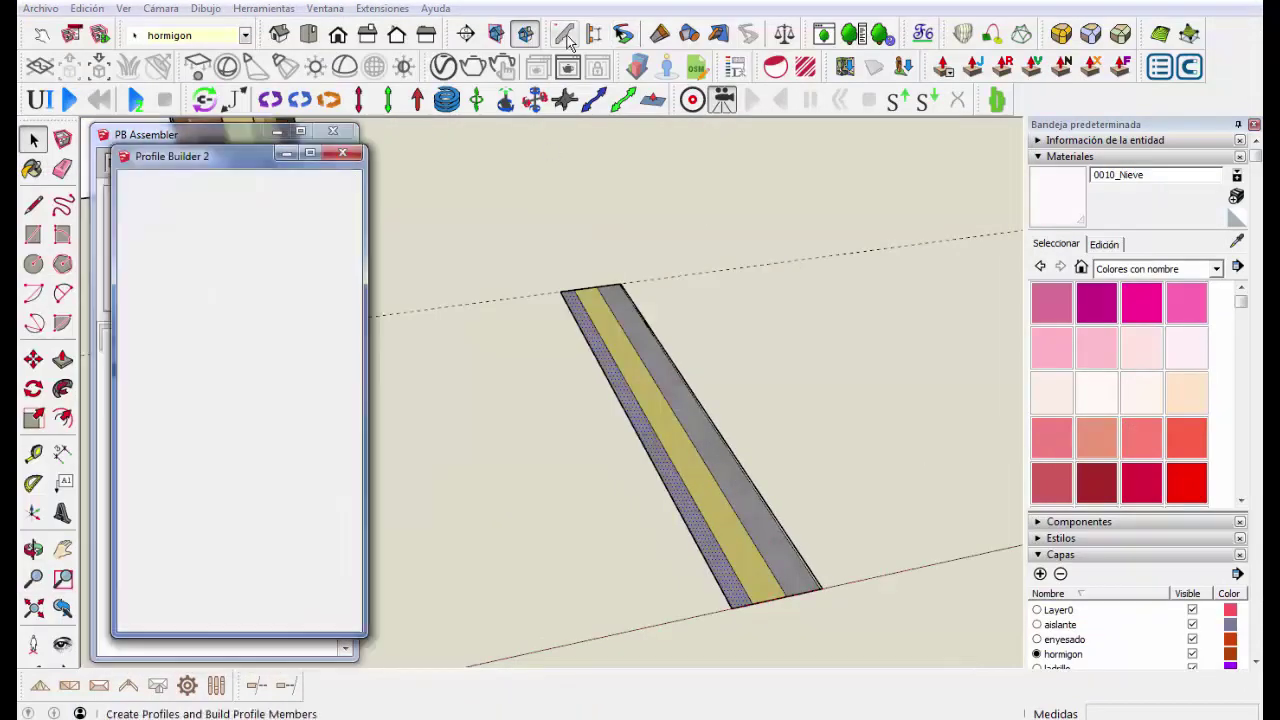
# - Create the Hormigon90mm concrete profile with its material and add Hormigon 150mm and yeso members
pyautogui.click(346, 186)
pyautogui.write('Hormi')
pyautogui.press('Return')
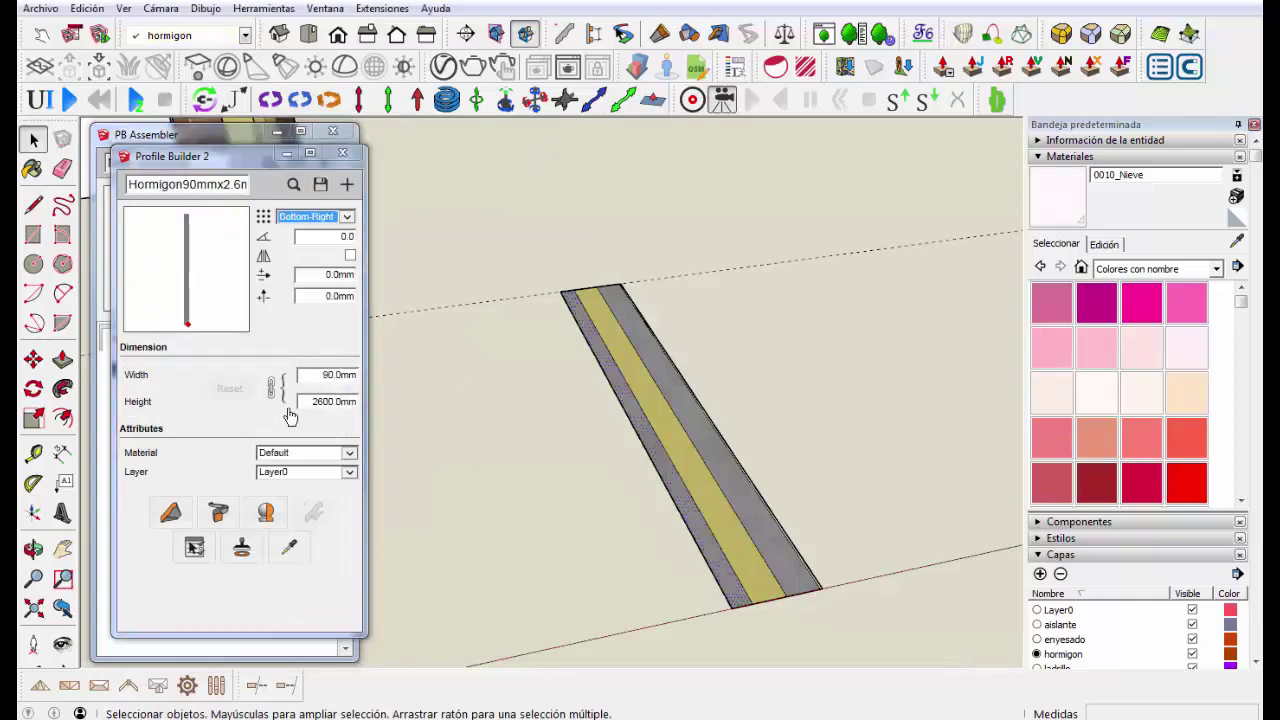
pyautogui.click(349, 452)
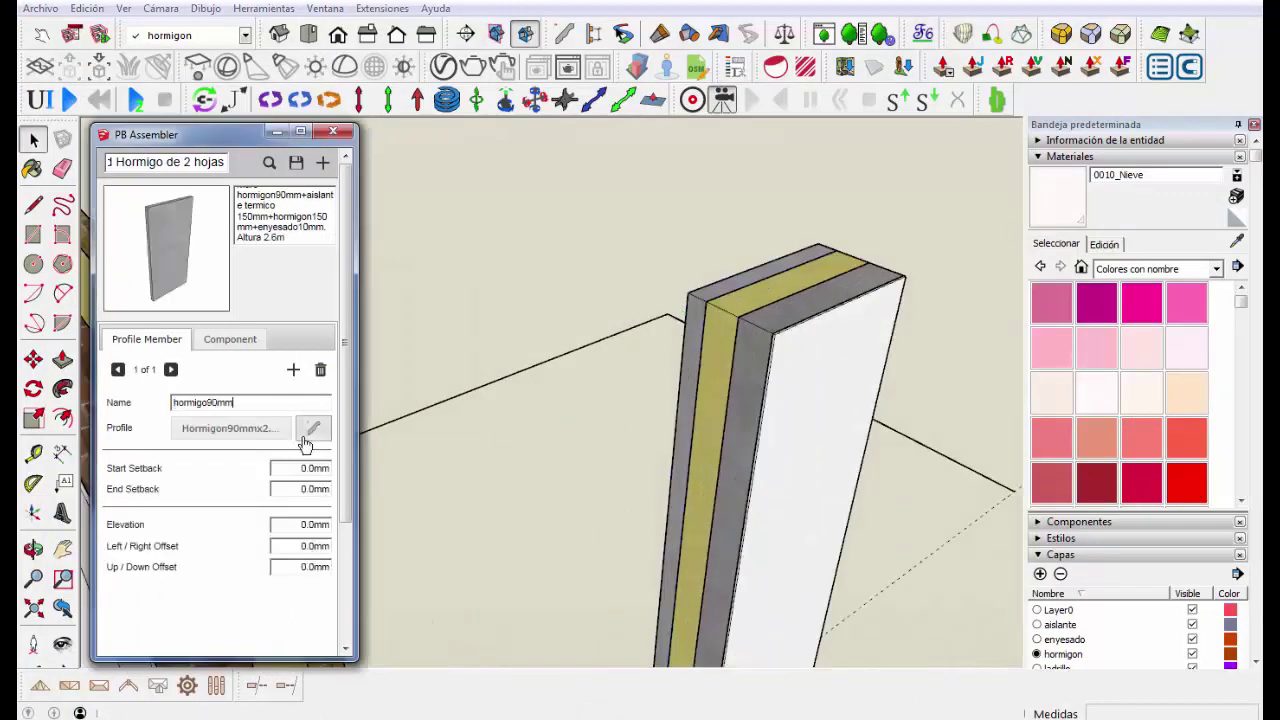
pyautogui.click(292, 371)
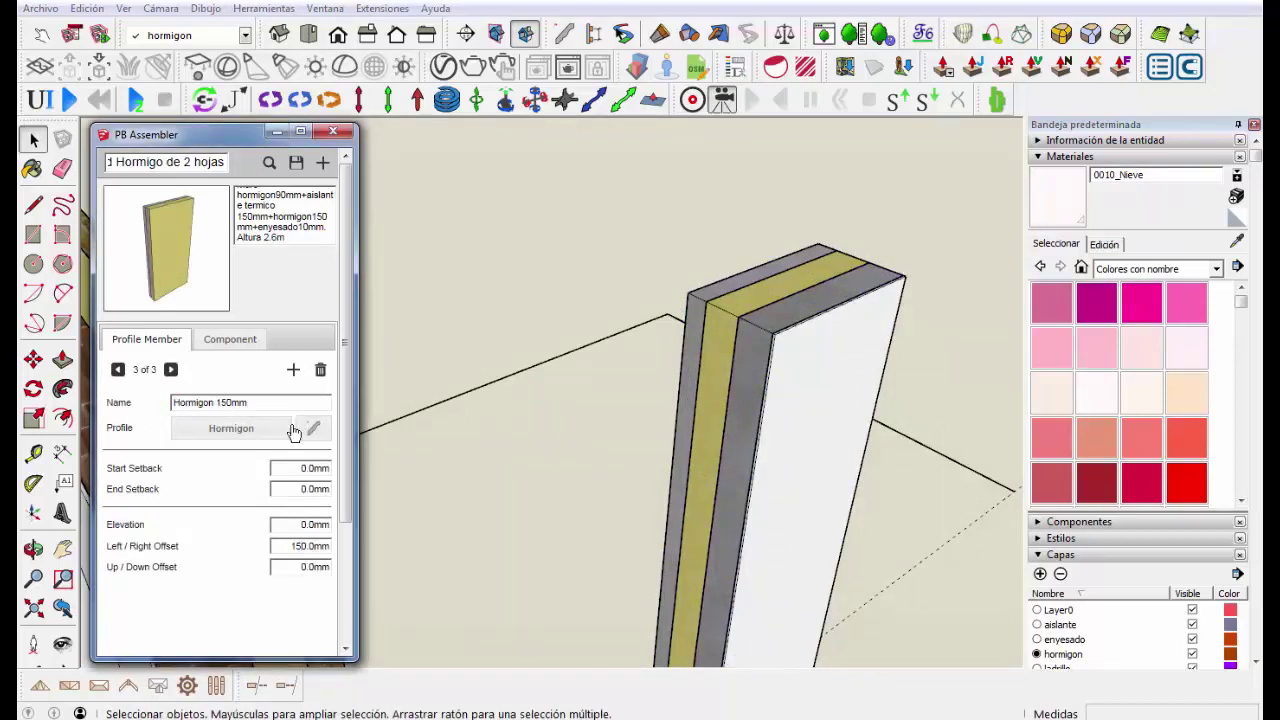
pyautogui.click(293, 369)
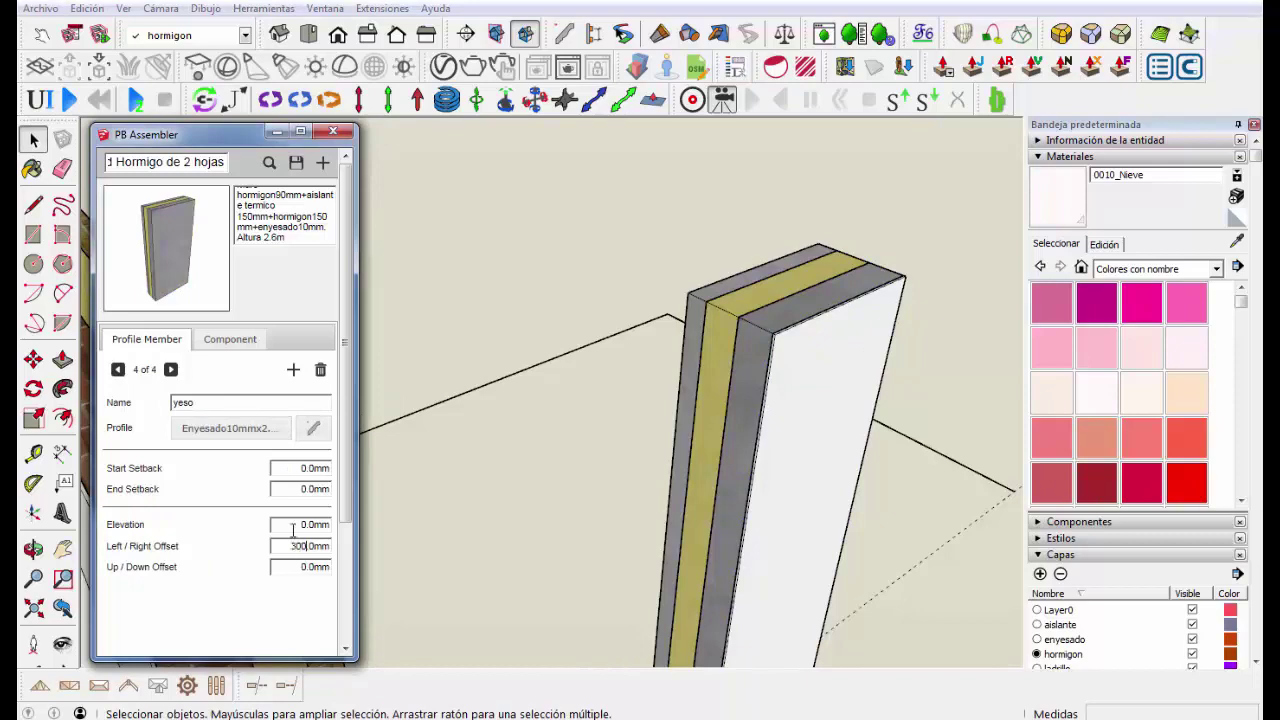